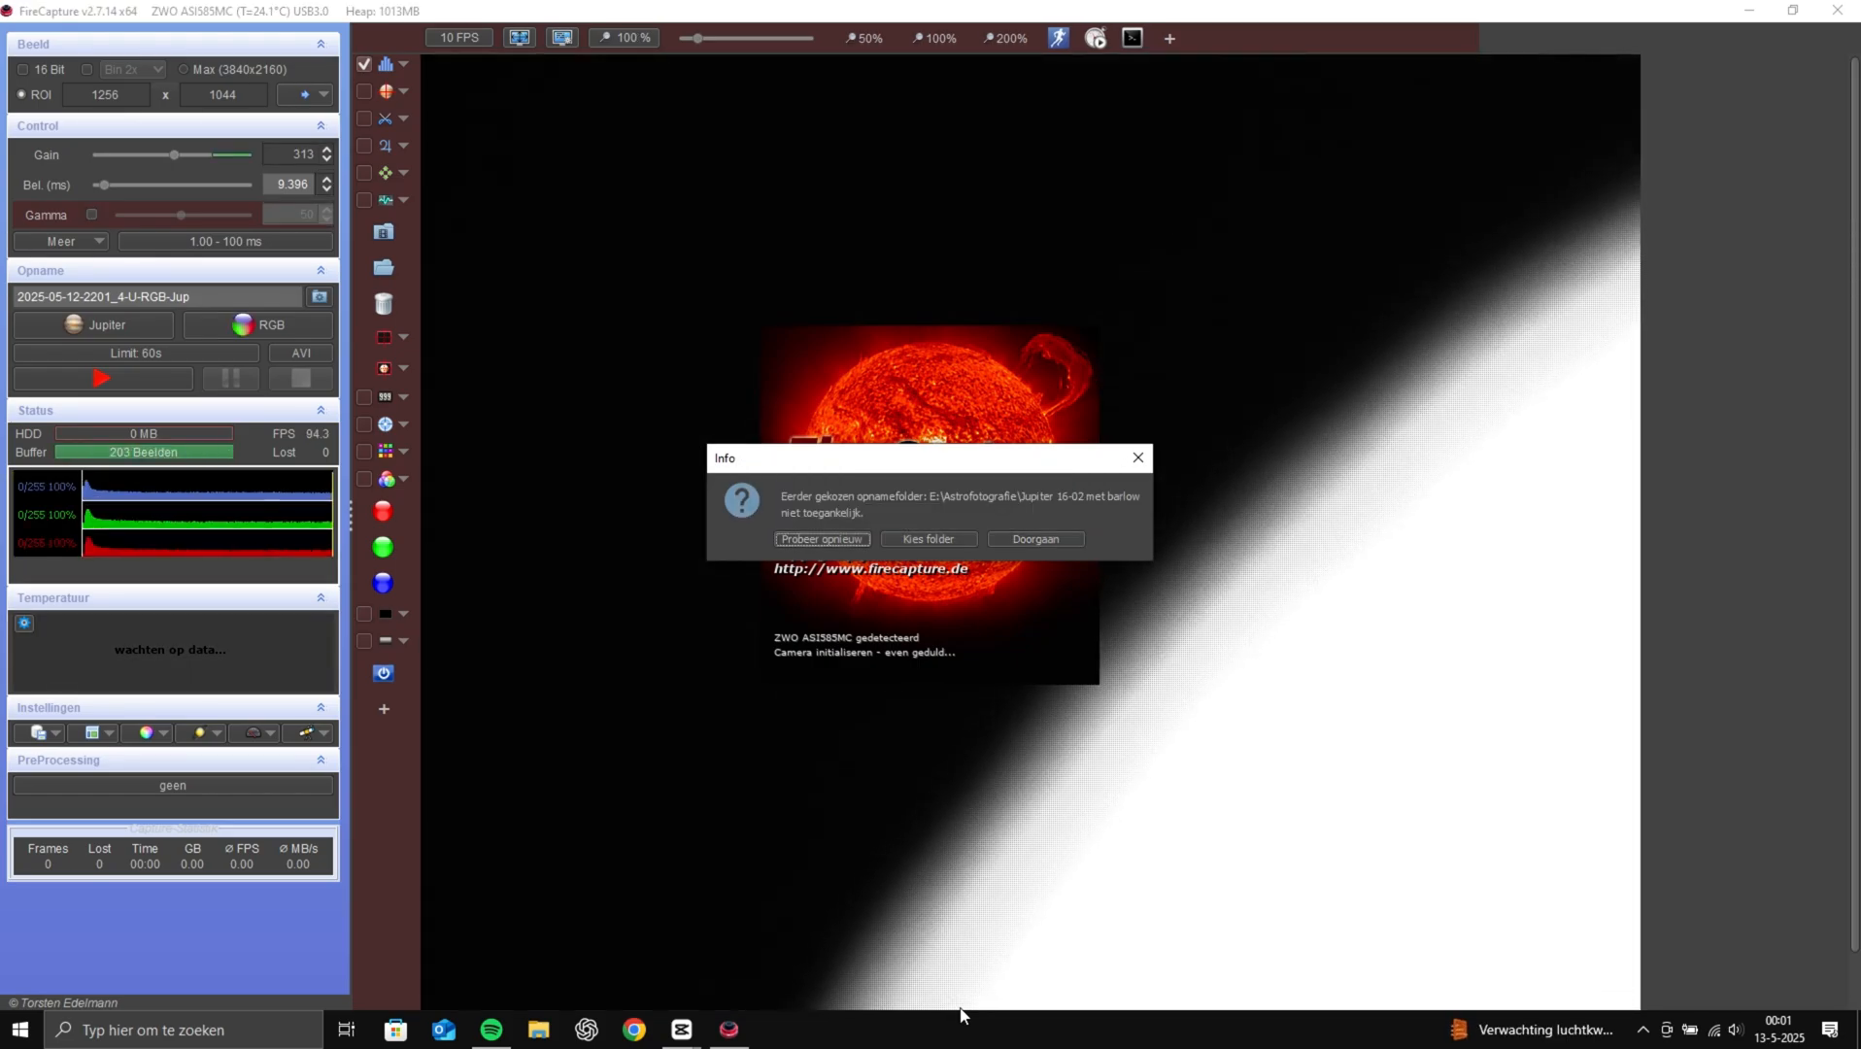
# Opt to choose a new capture folder, and create a folder named "Full Moon 13-05" in E:\Astrofotografie using File Explorer
pyautogui.click(961, 539)
pyautogui.click(538, 1030)
pyautogui.doubleClick(225, 292)
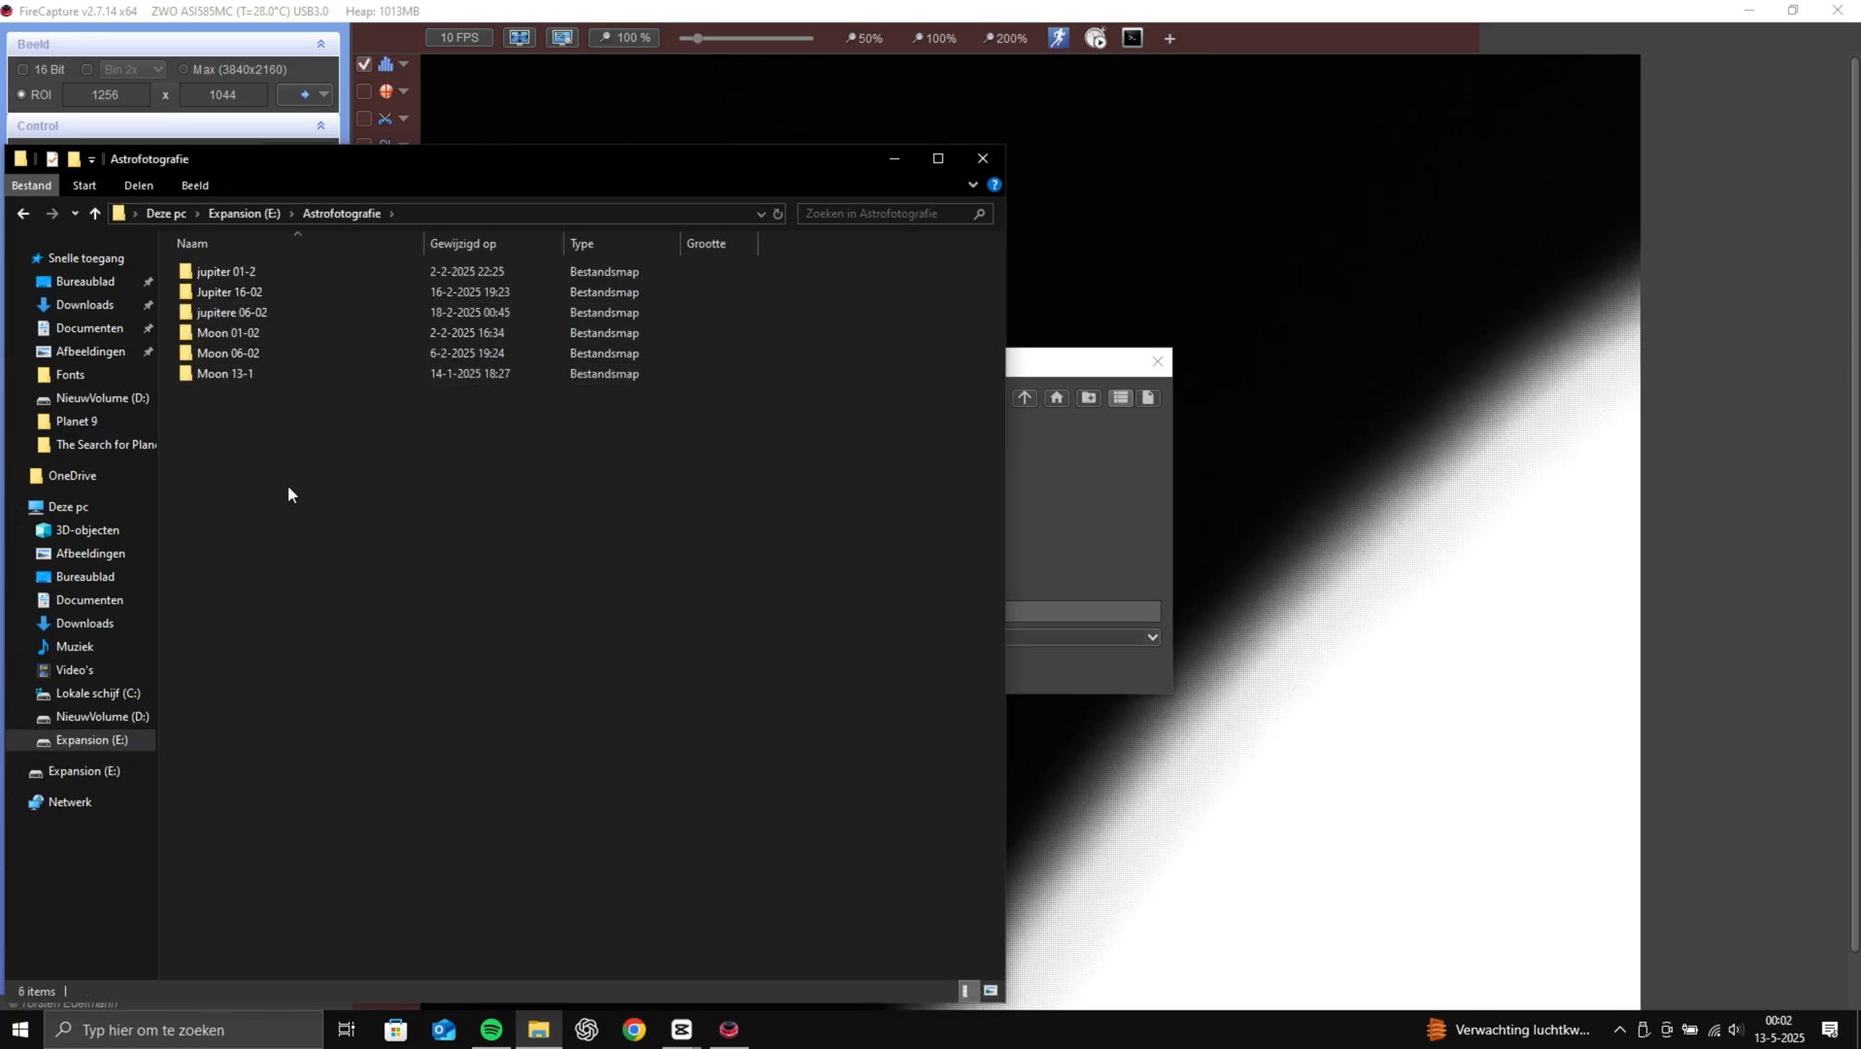
pyautogui.rightClick(255, 467)
pyautogui.moveTo(310, 677)
pyautogui.click(545, 680)
pyautogui.press('BackSpace')
pyautogui.write('Full Moon 13-05')
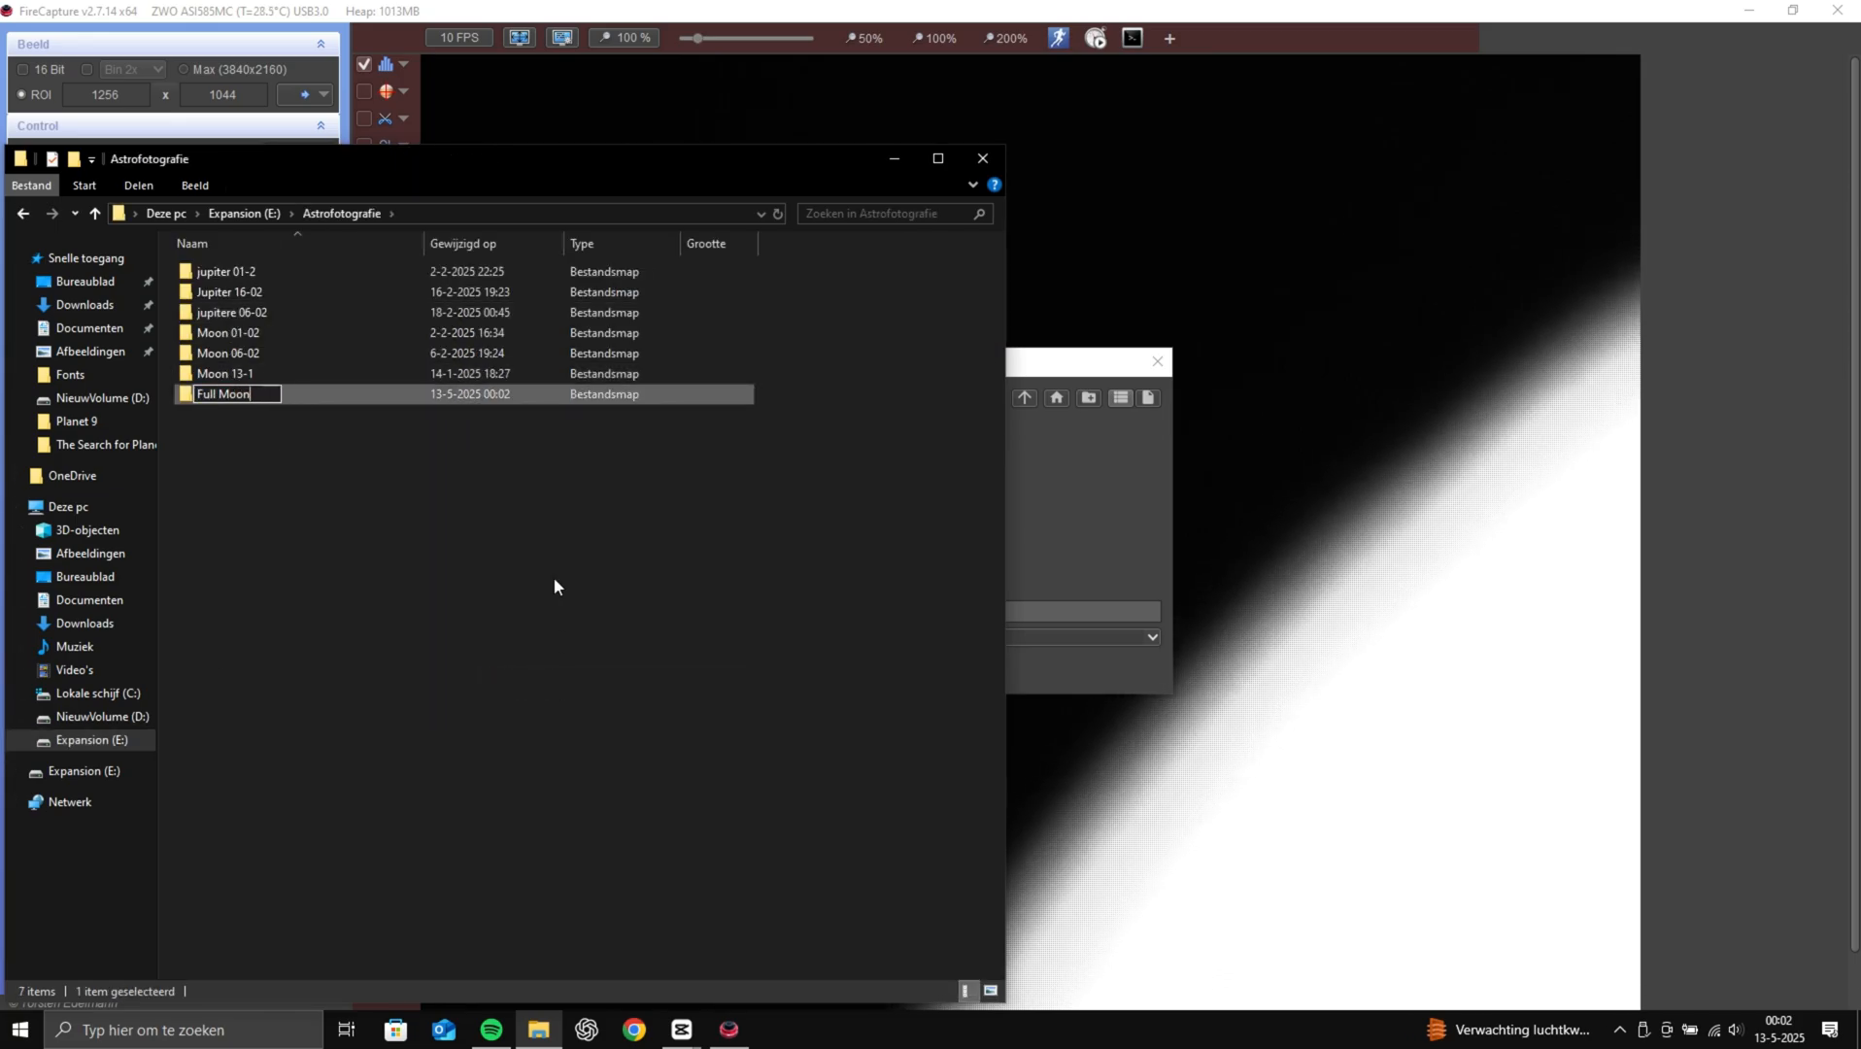
pyautogui.press('Return')
pyautogui.press('Return')
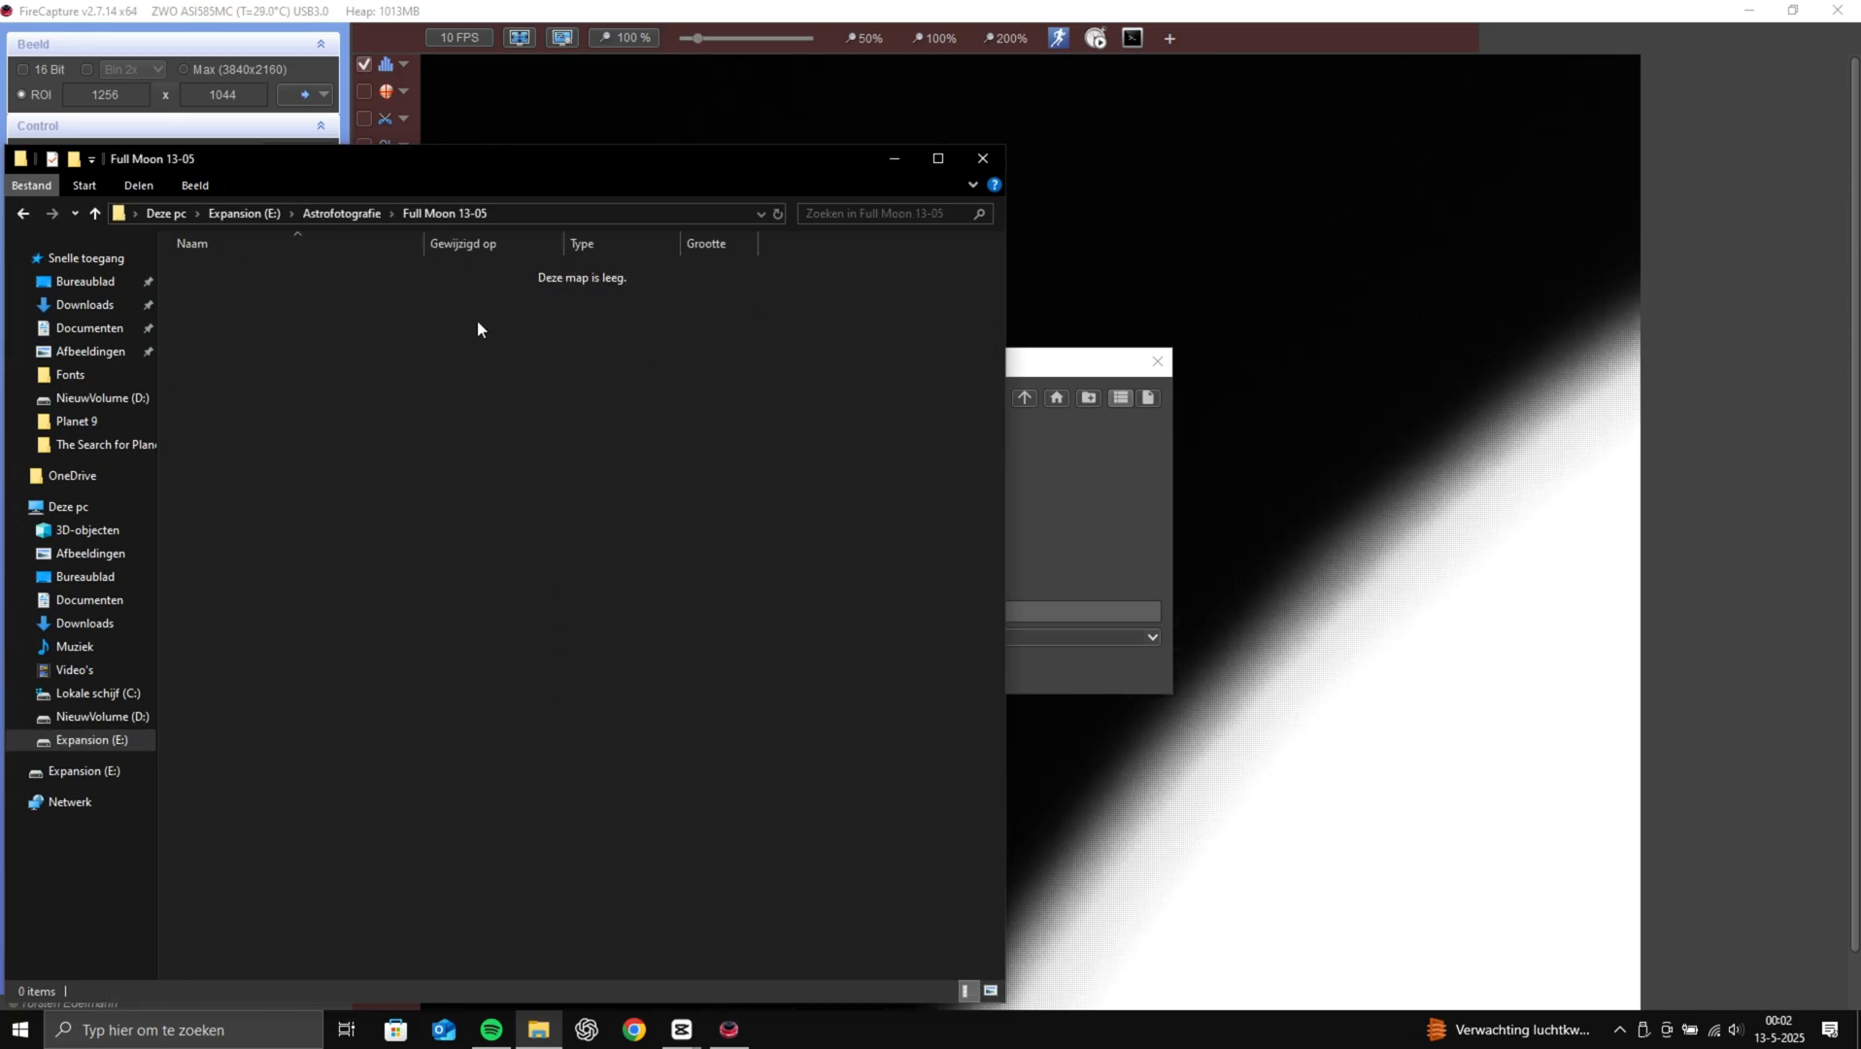
pyautogui.click(983, 158)
# Select the Full Moon 13-05 folder inside Astrofotografie on the E: drive as FireCapture's capture folder
pyautogui.click(879, 398)
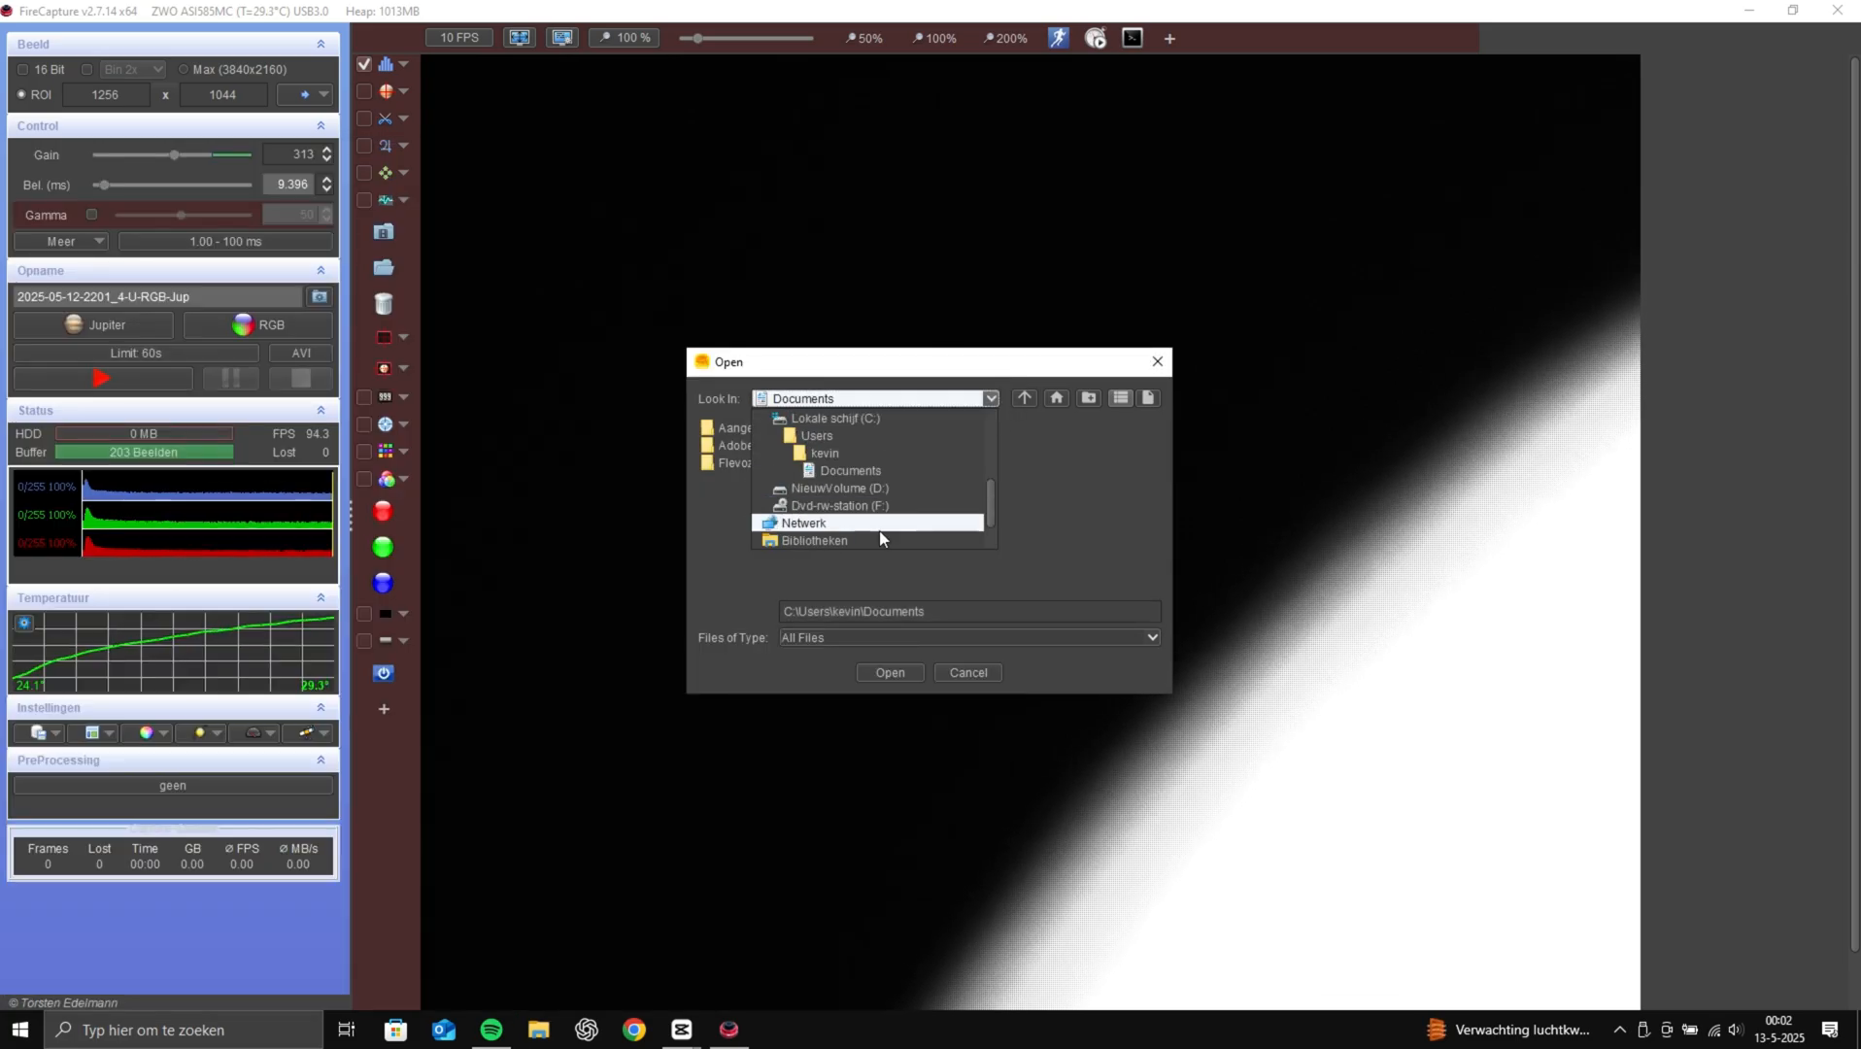
pyautogui.click(796, 505)
pyautogui.click(1024, 398)
pyautogui.click(1024, 398)
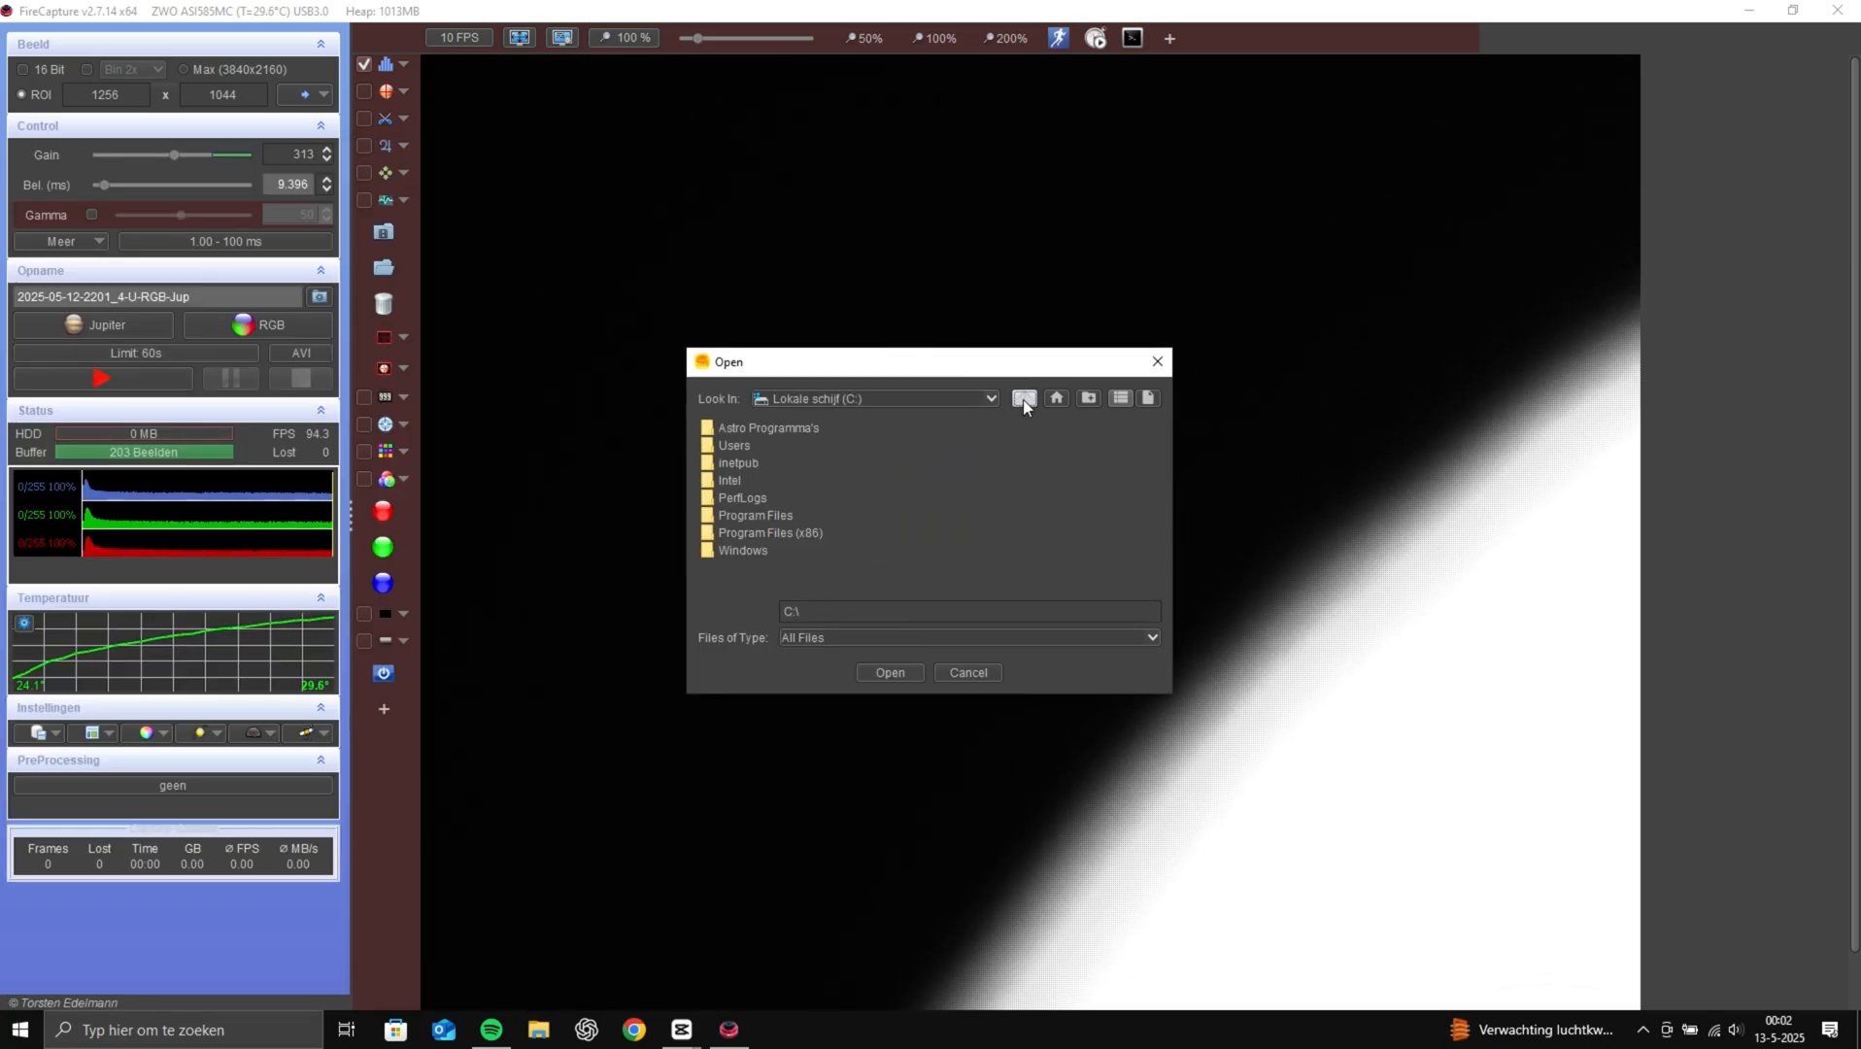
pyautogui.click(1023, 398)
pyautogui.doubleClick(898, 428)
pyautogui.doubleClick(779, 428)
pyautogui.doubleClick(779, 427)
pyautogui.click(890, 672)
pyautogui.click(928, 622)
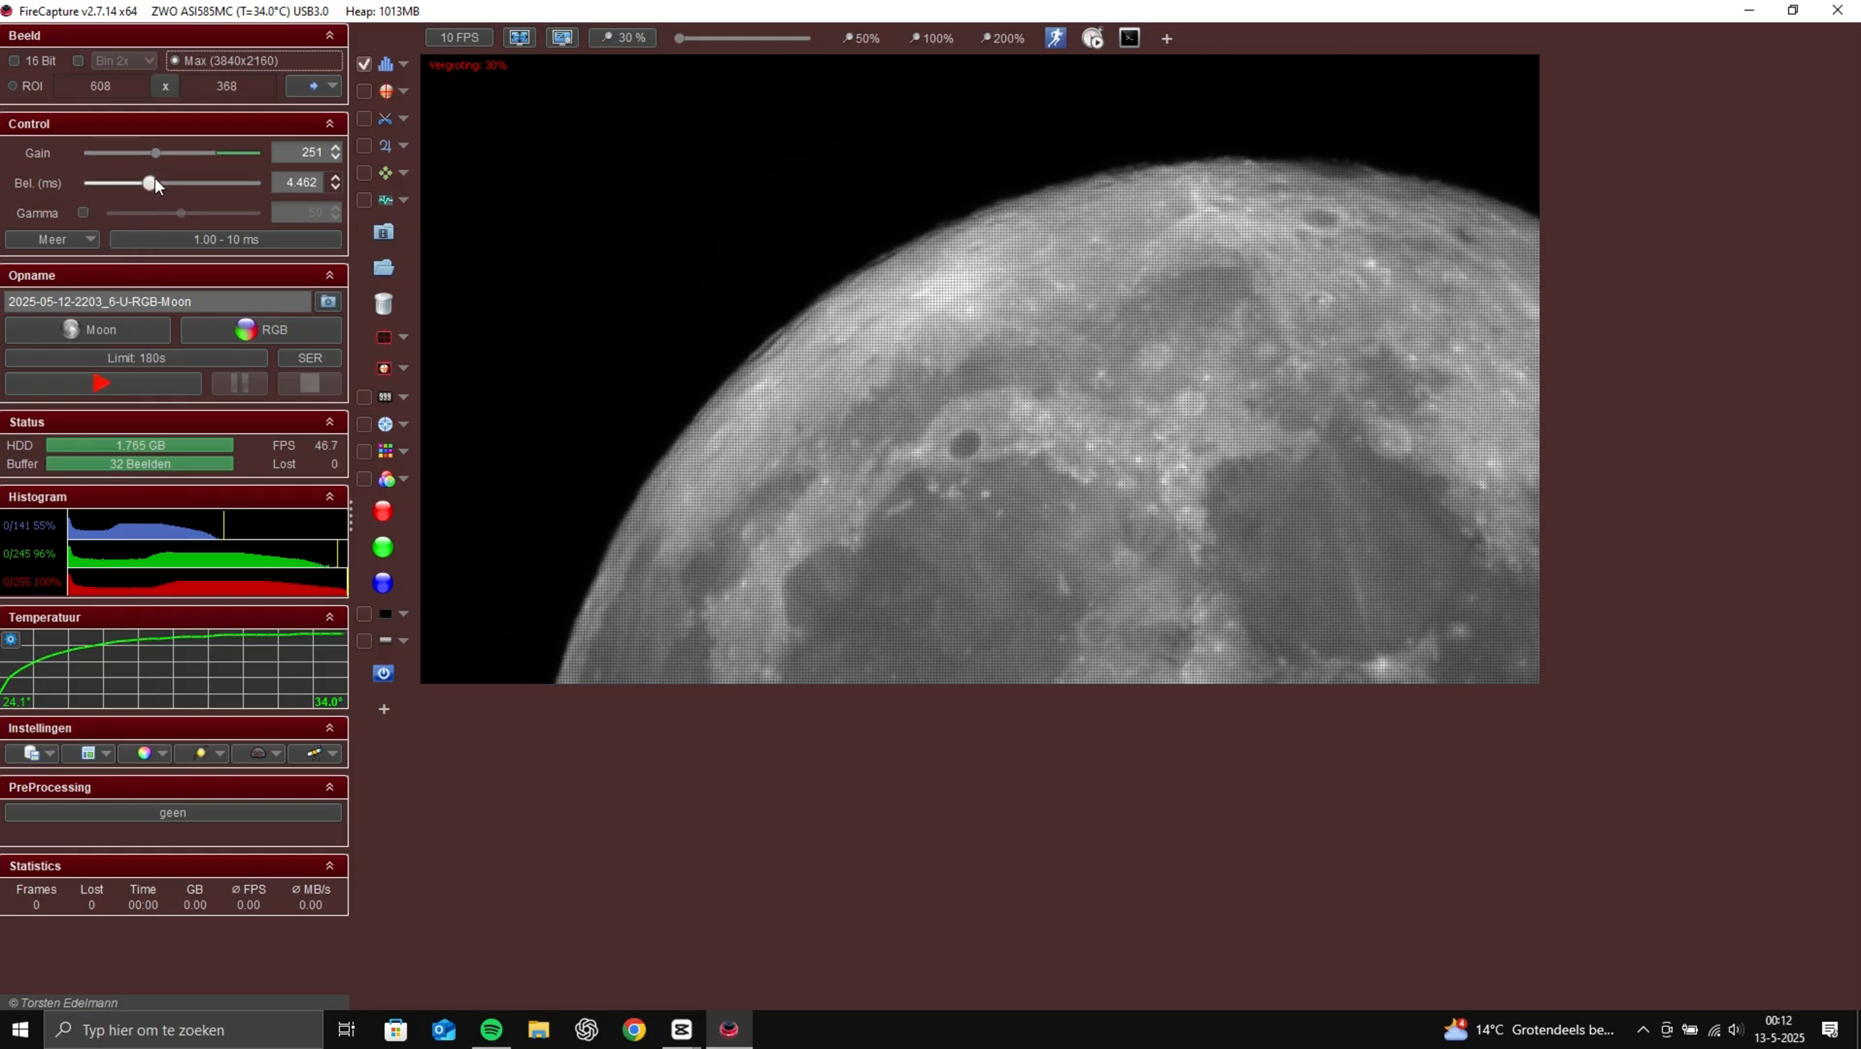
# Lower the camera exposure to 2.632 ms and open the capture limit settings
pyautogui.moveTo(152, 183); pyautogui.dragTo(117, 204)
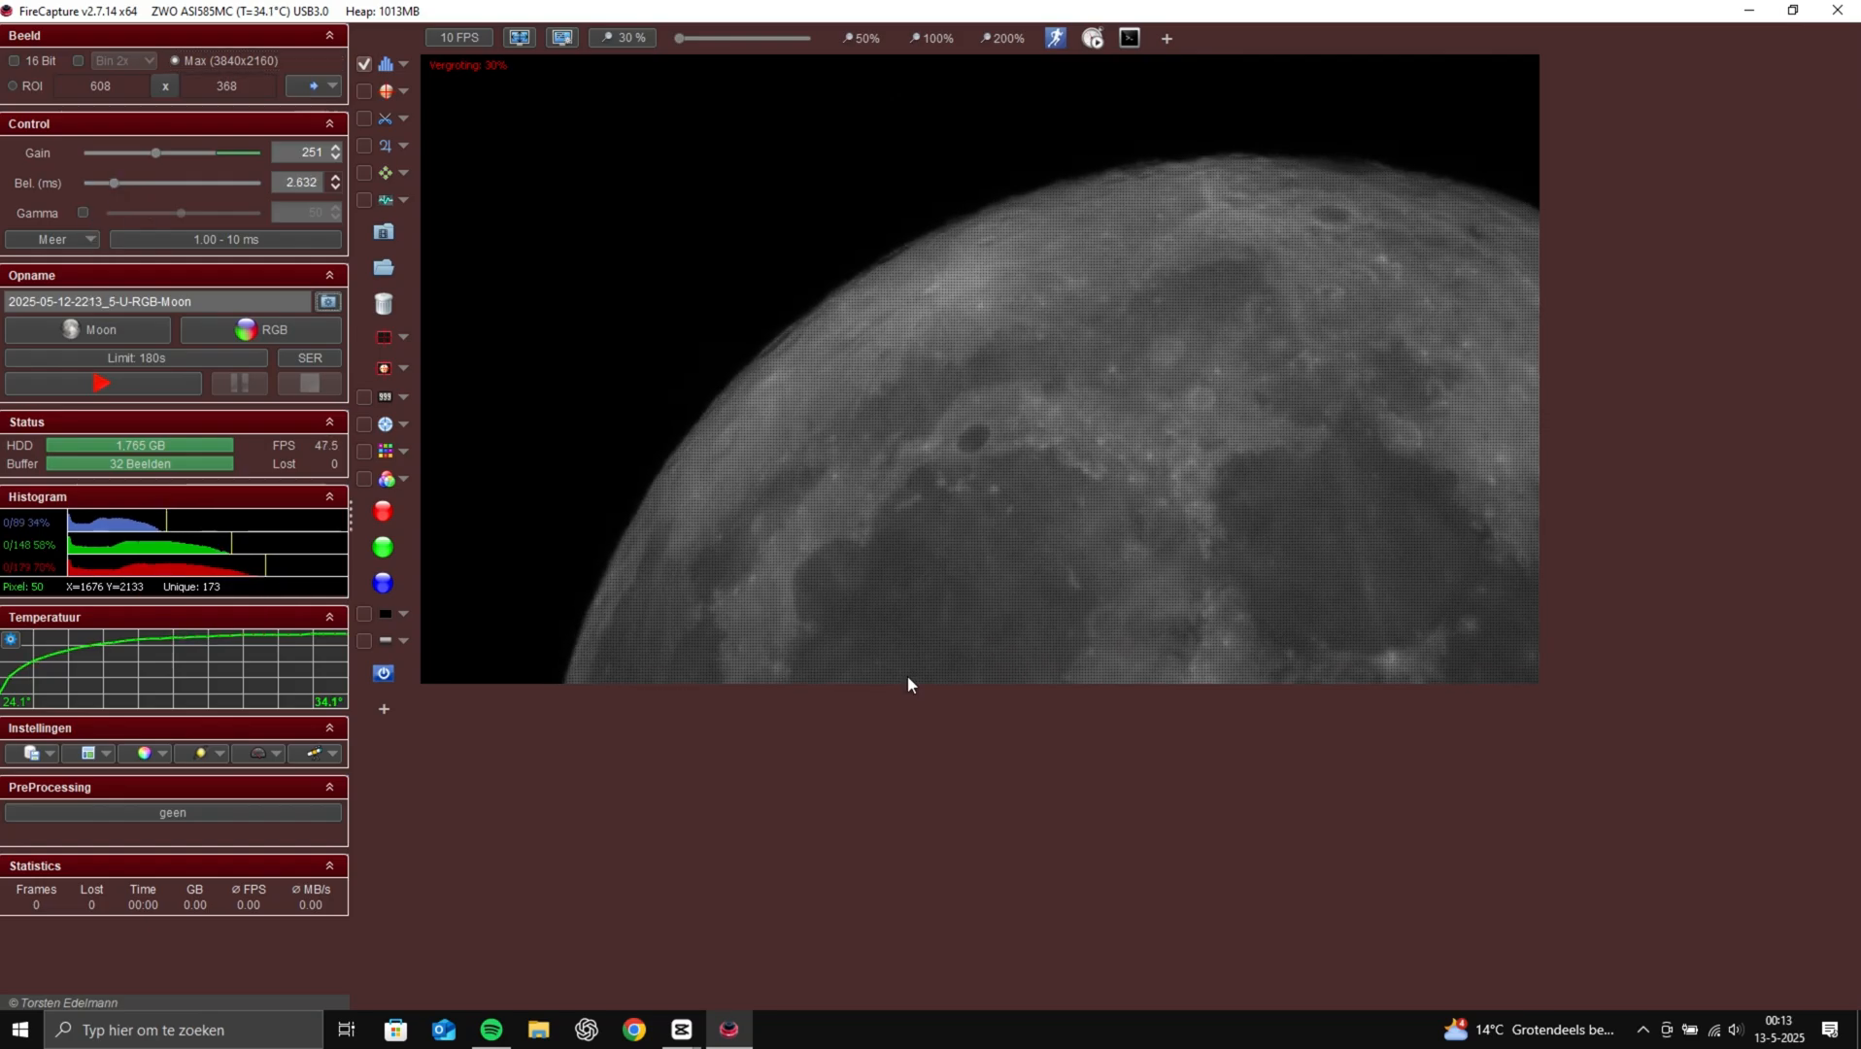
pyautogui.click(187, 361)
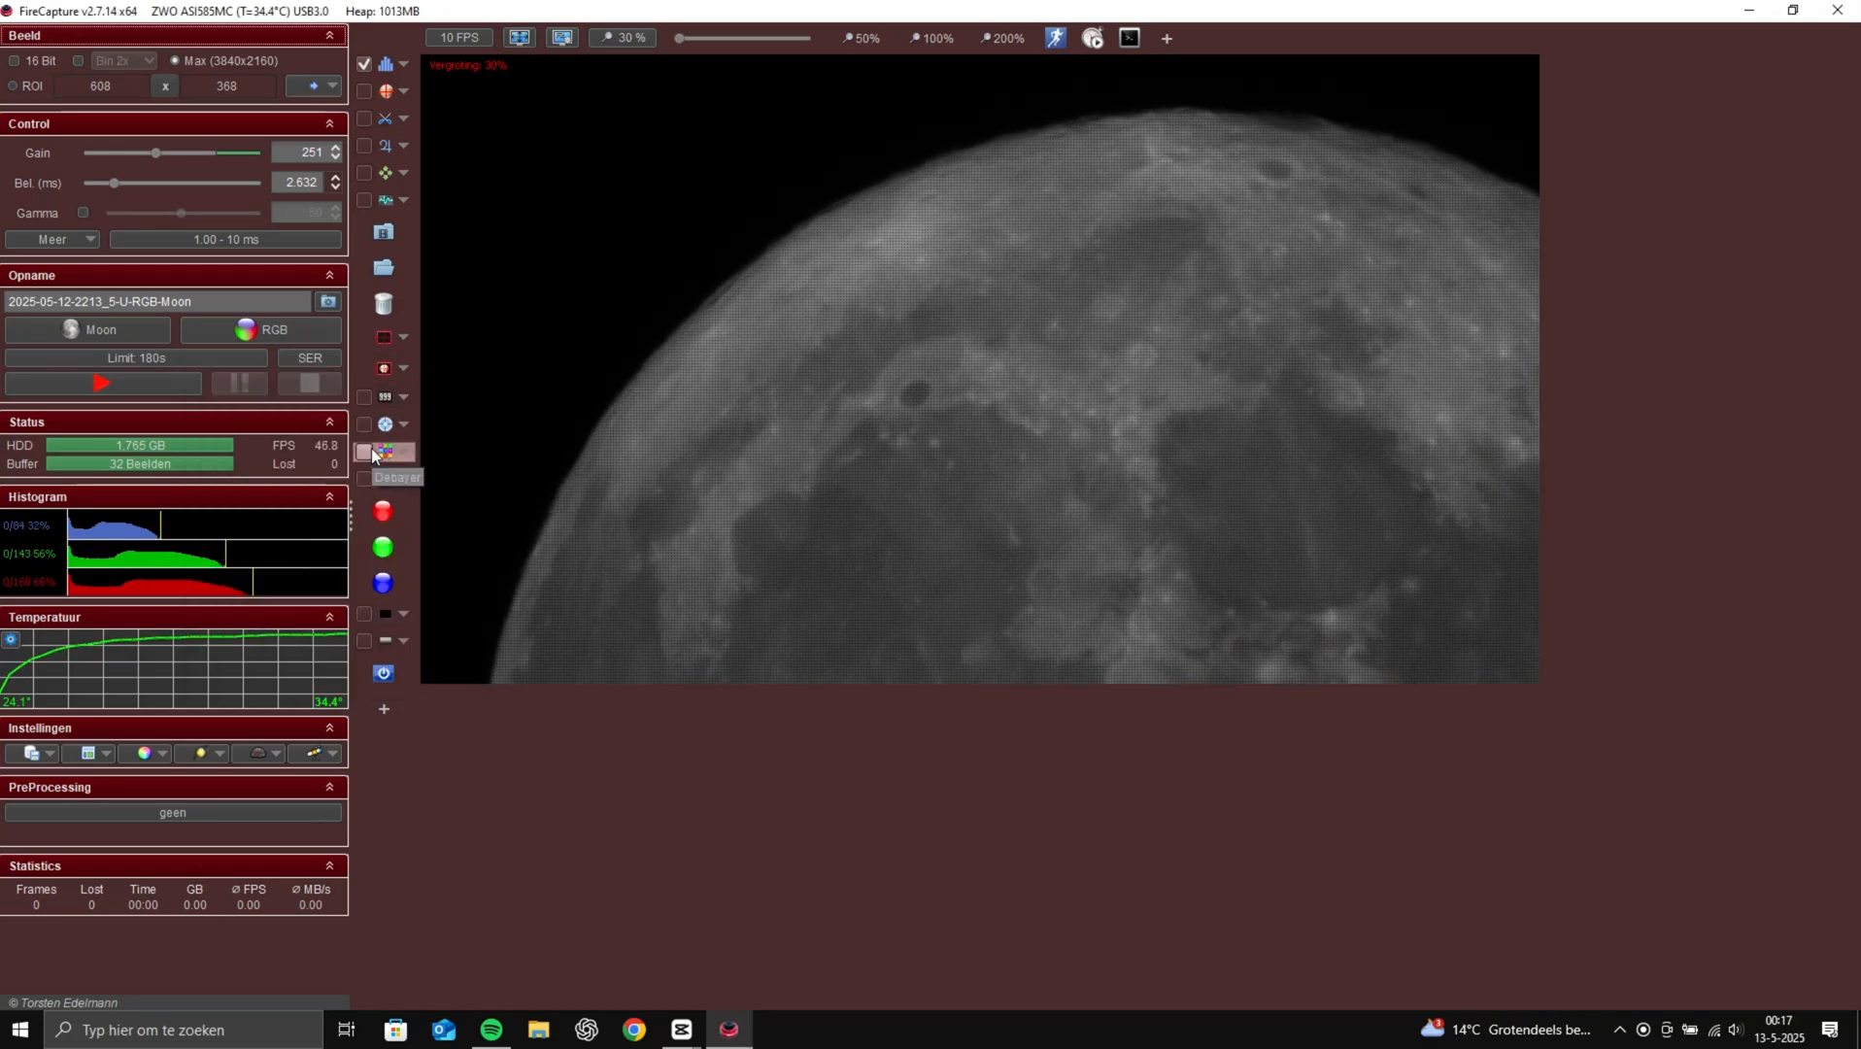
# Preview the Moon in colour with Debayer, turn Debayer off again, and start recording the capture
pyautogui.click(370, 452)
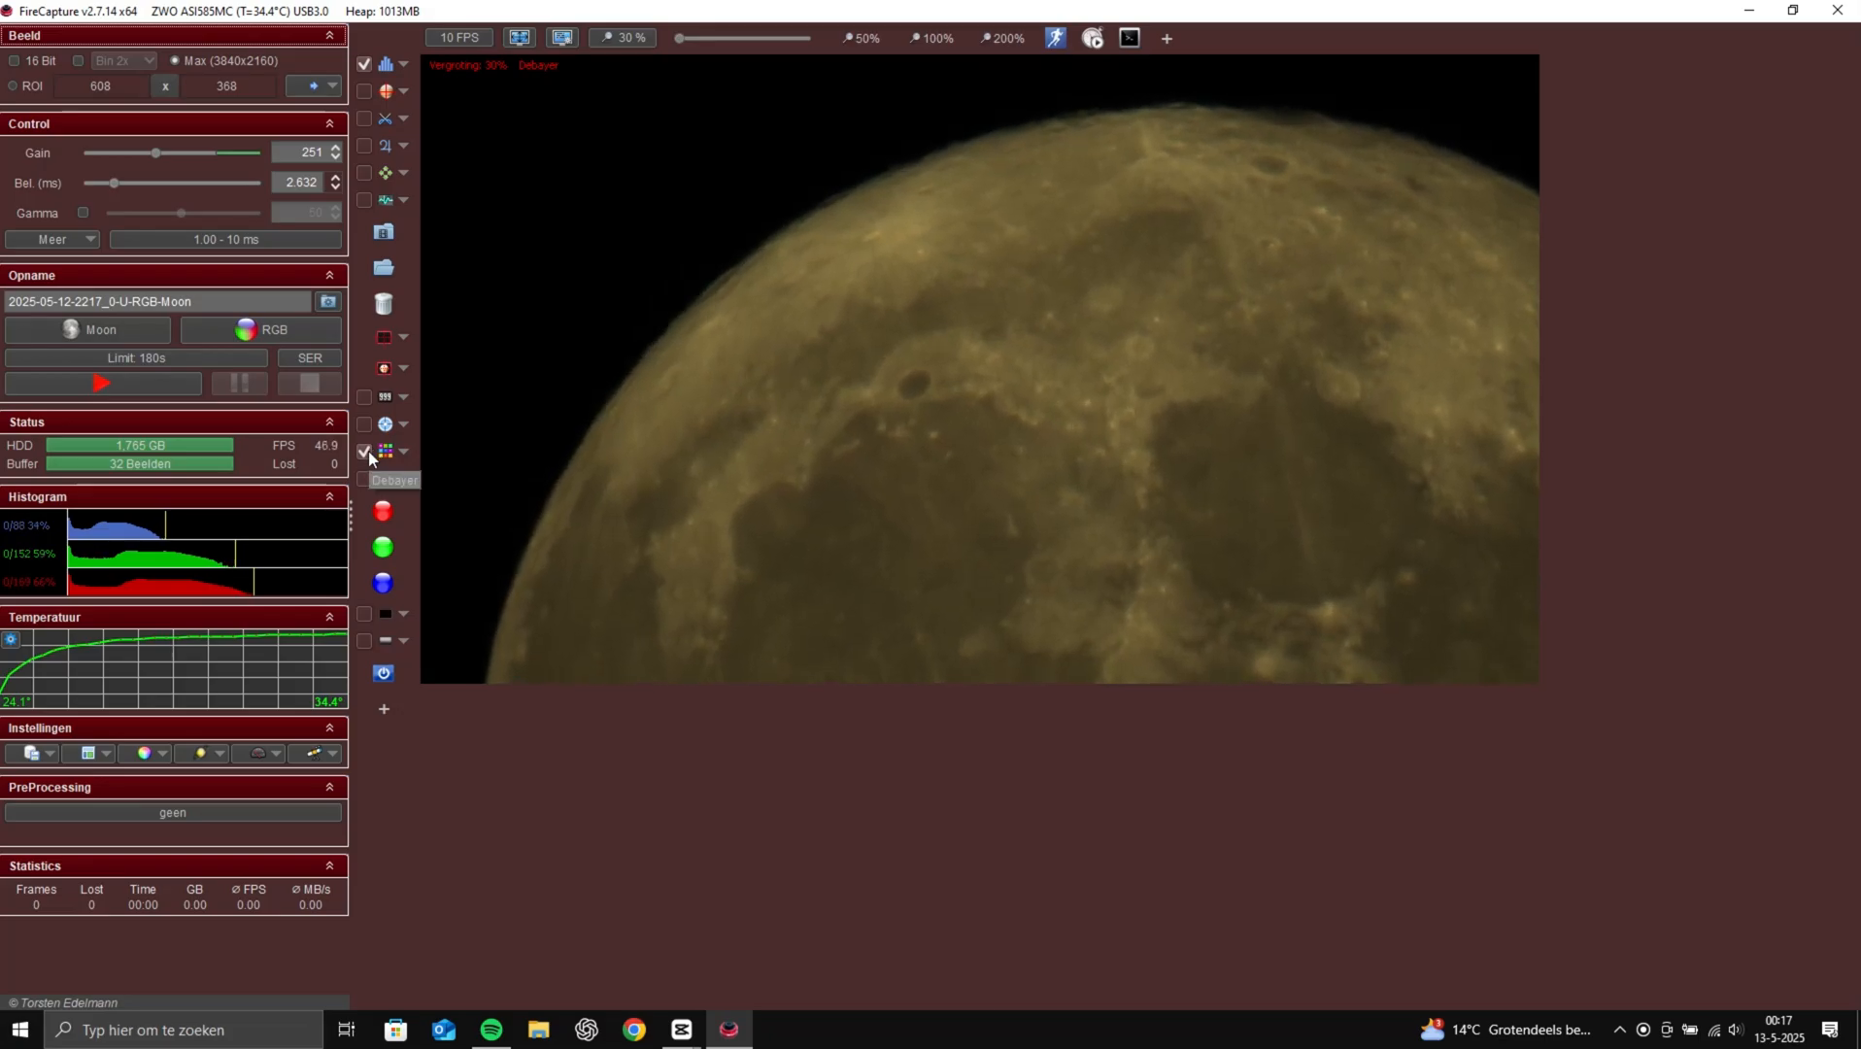
pyautogui.click(365, 452)
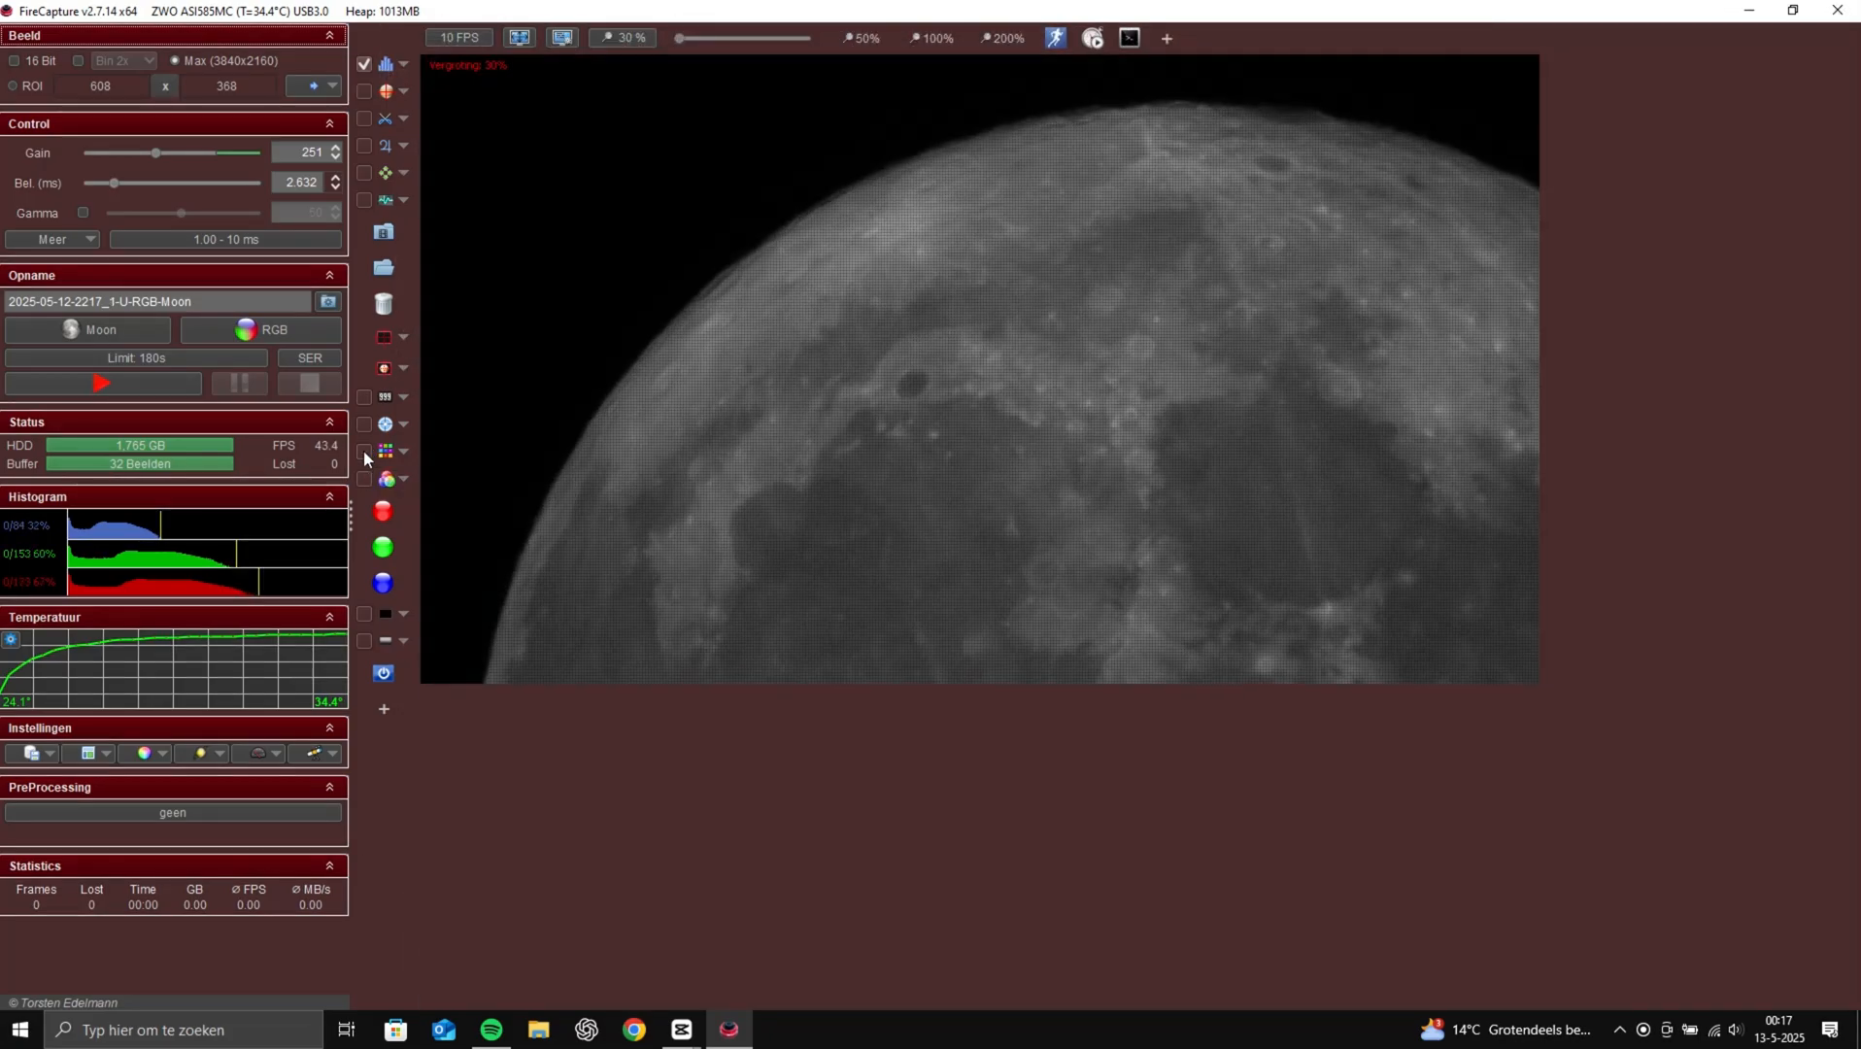
pyautogui.click(138, 382)
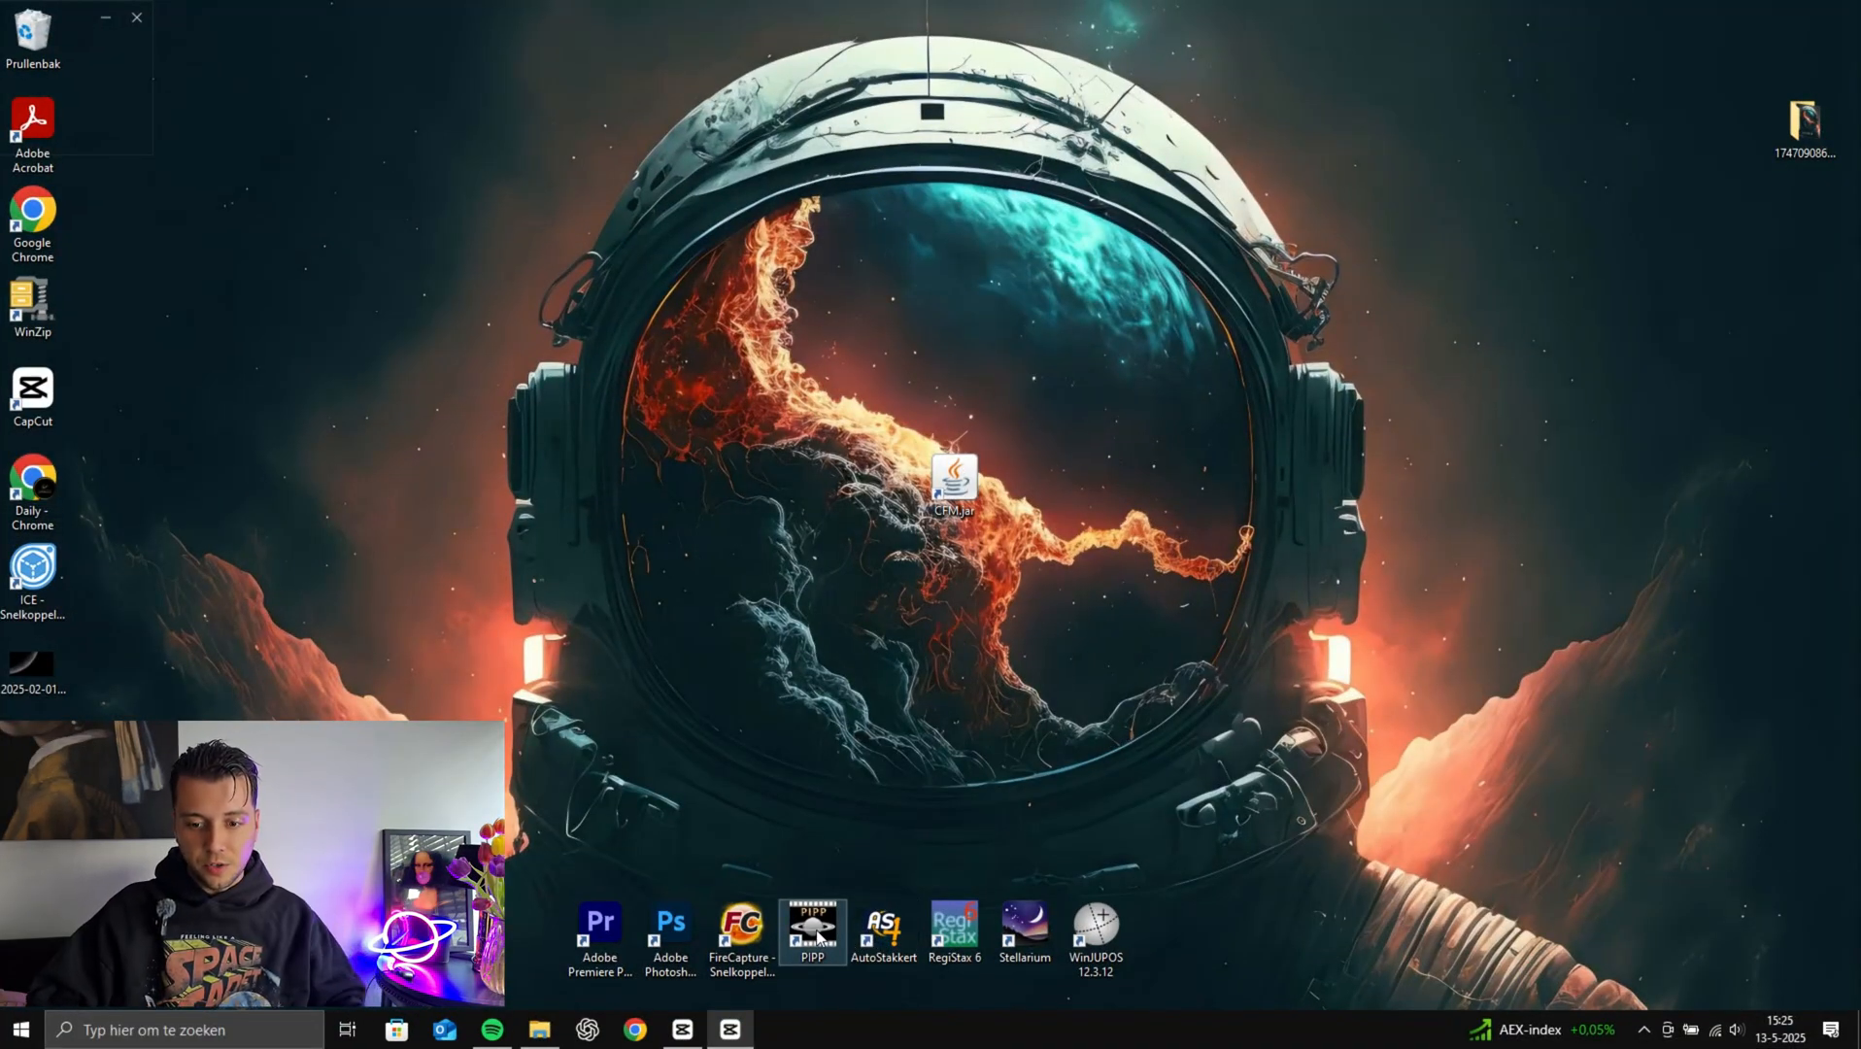
pyautogui.doubleClick(814, 927)
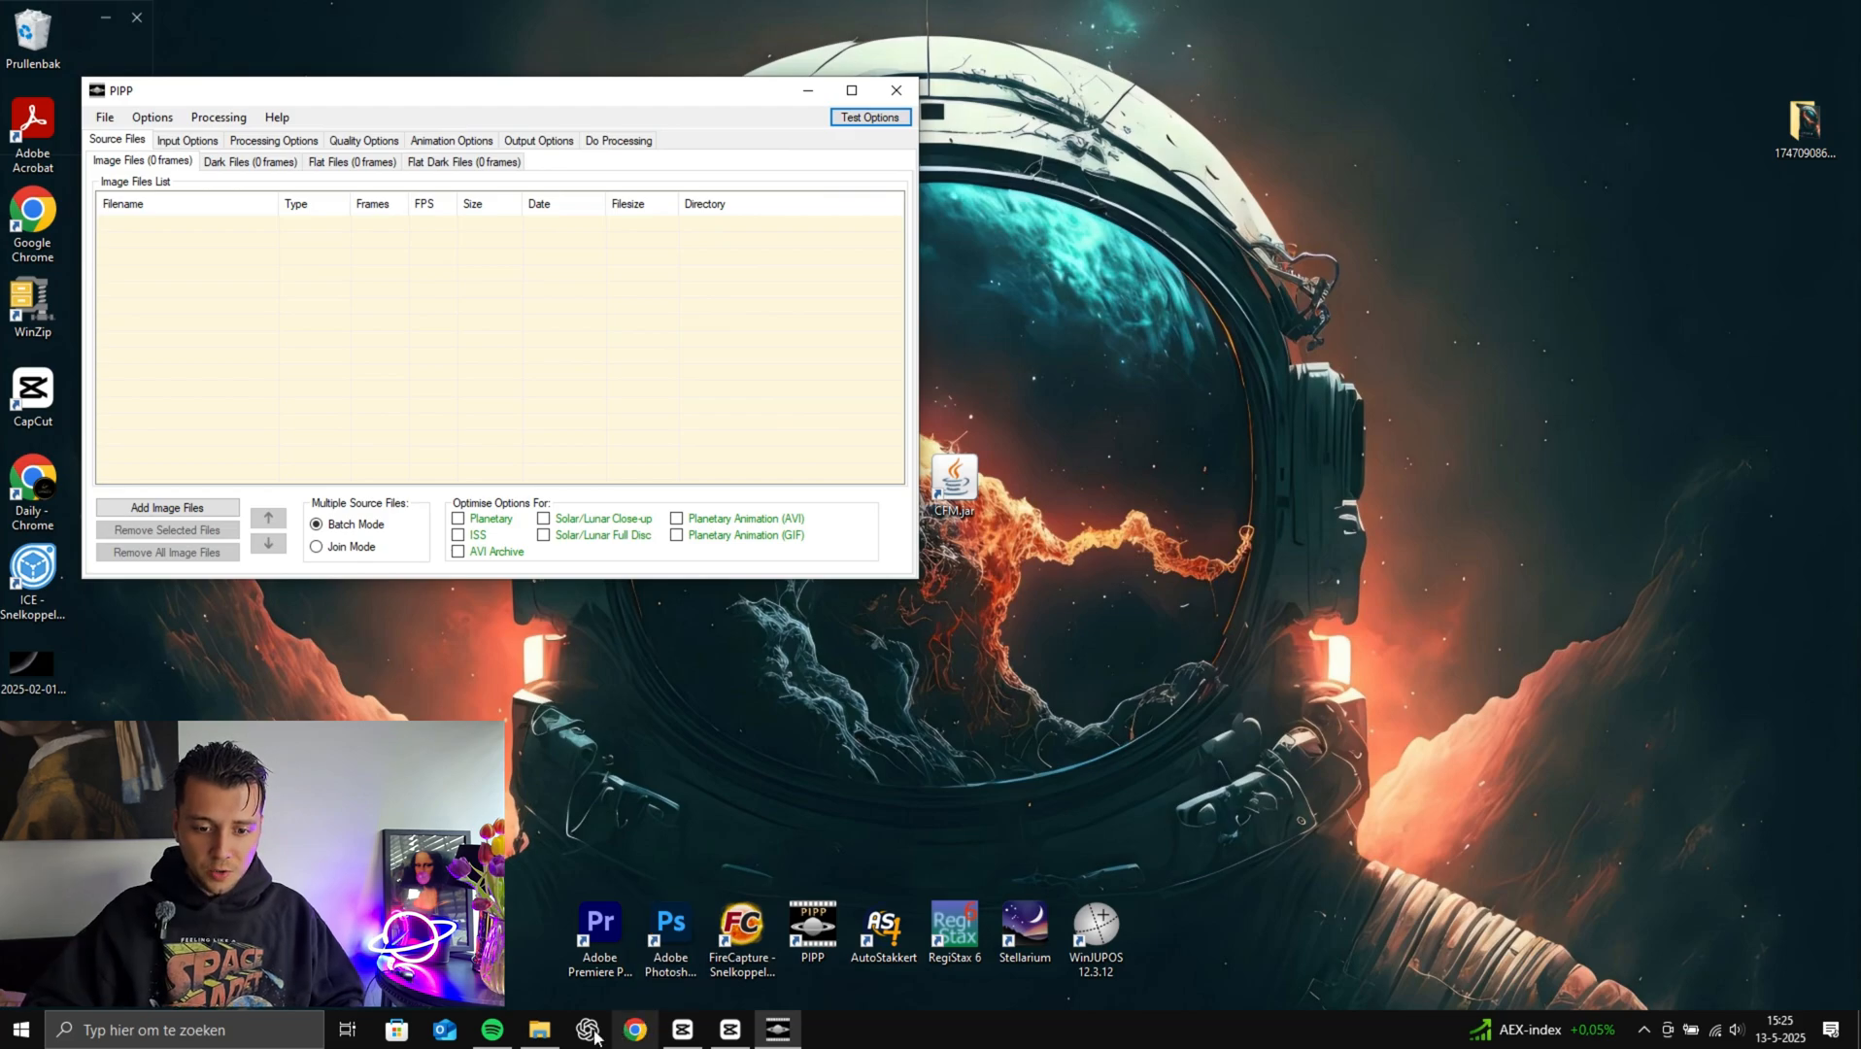
pyautogui.click(559, 1036)
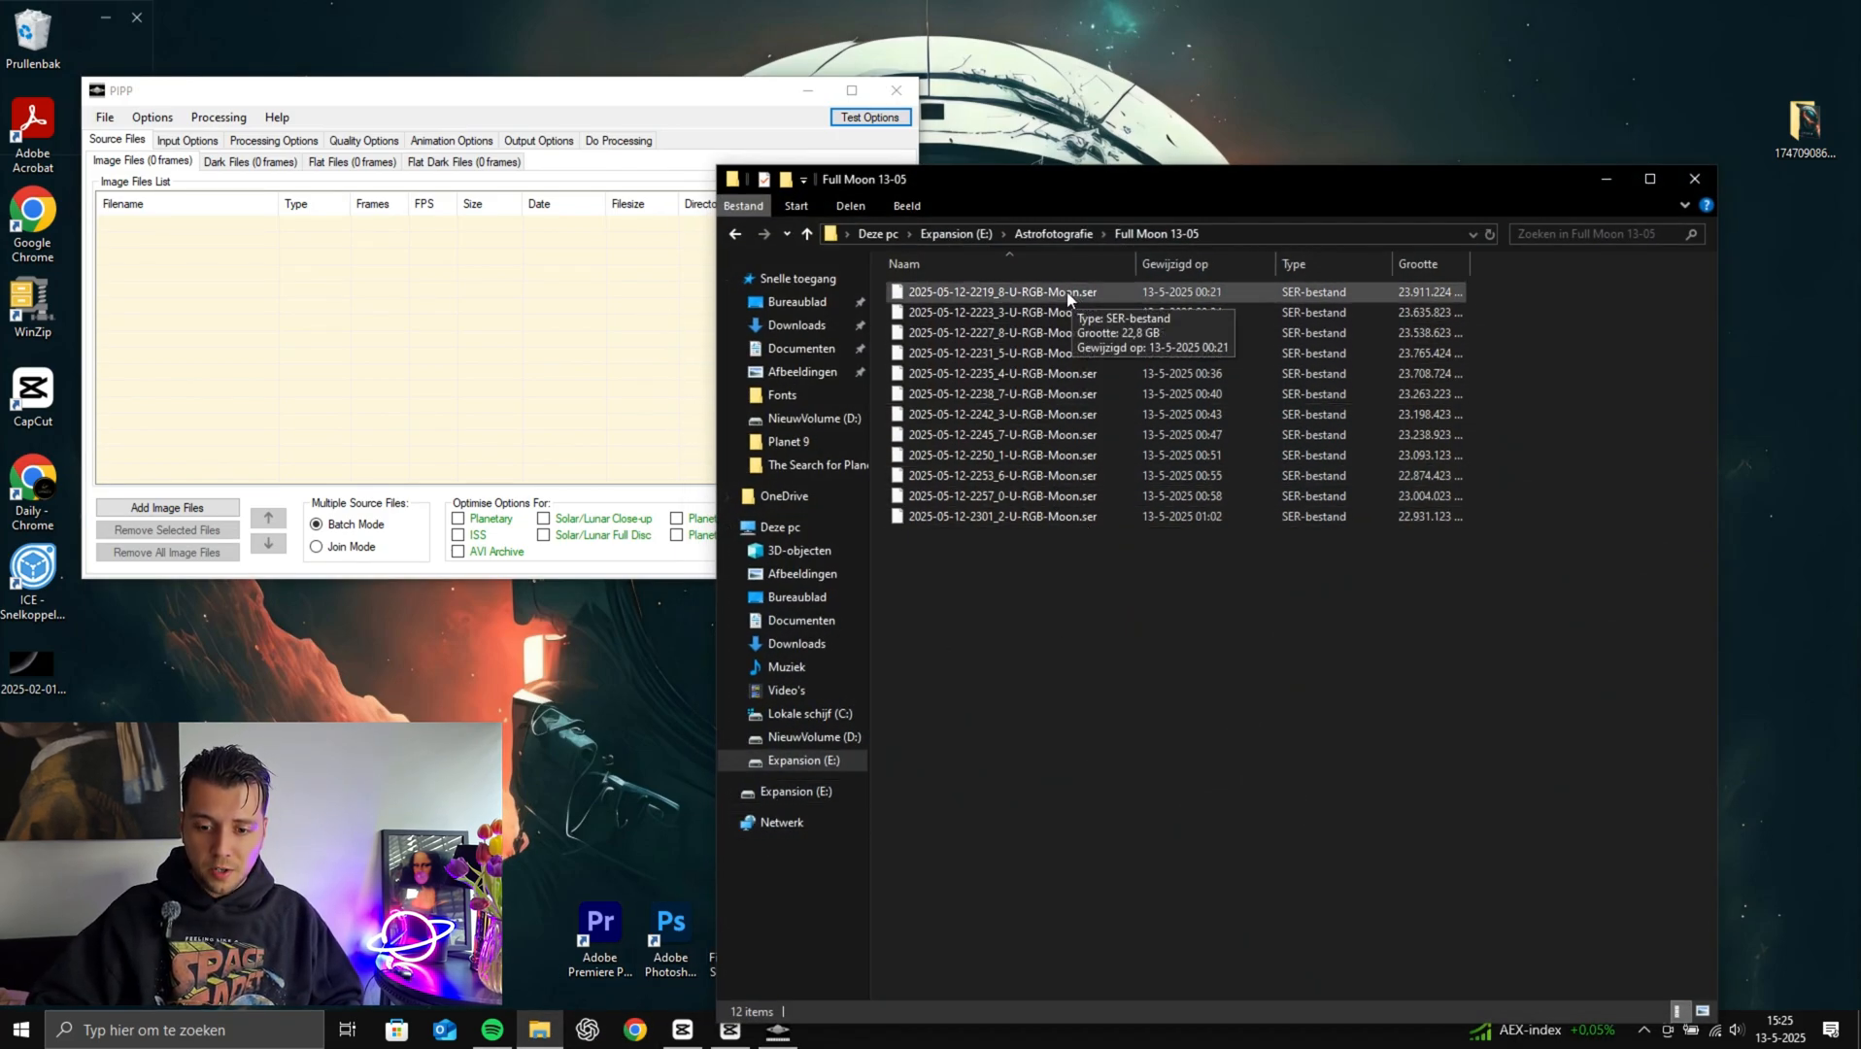
pyautogui.moveTo(1068, 290); pyautogui.dragTo(561, 430)
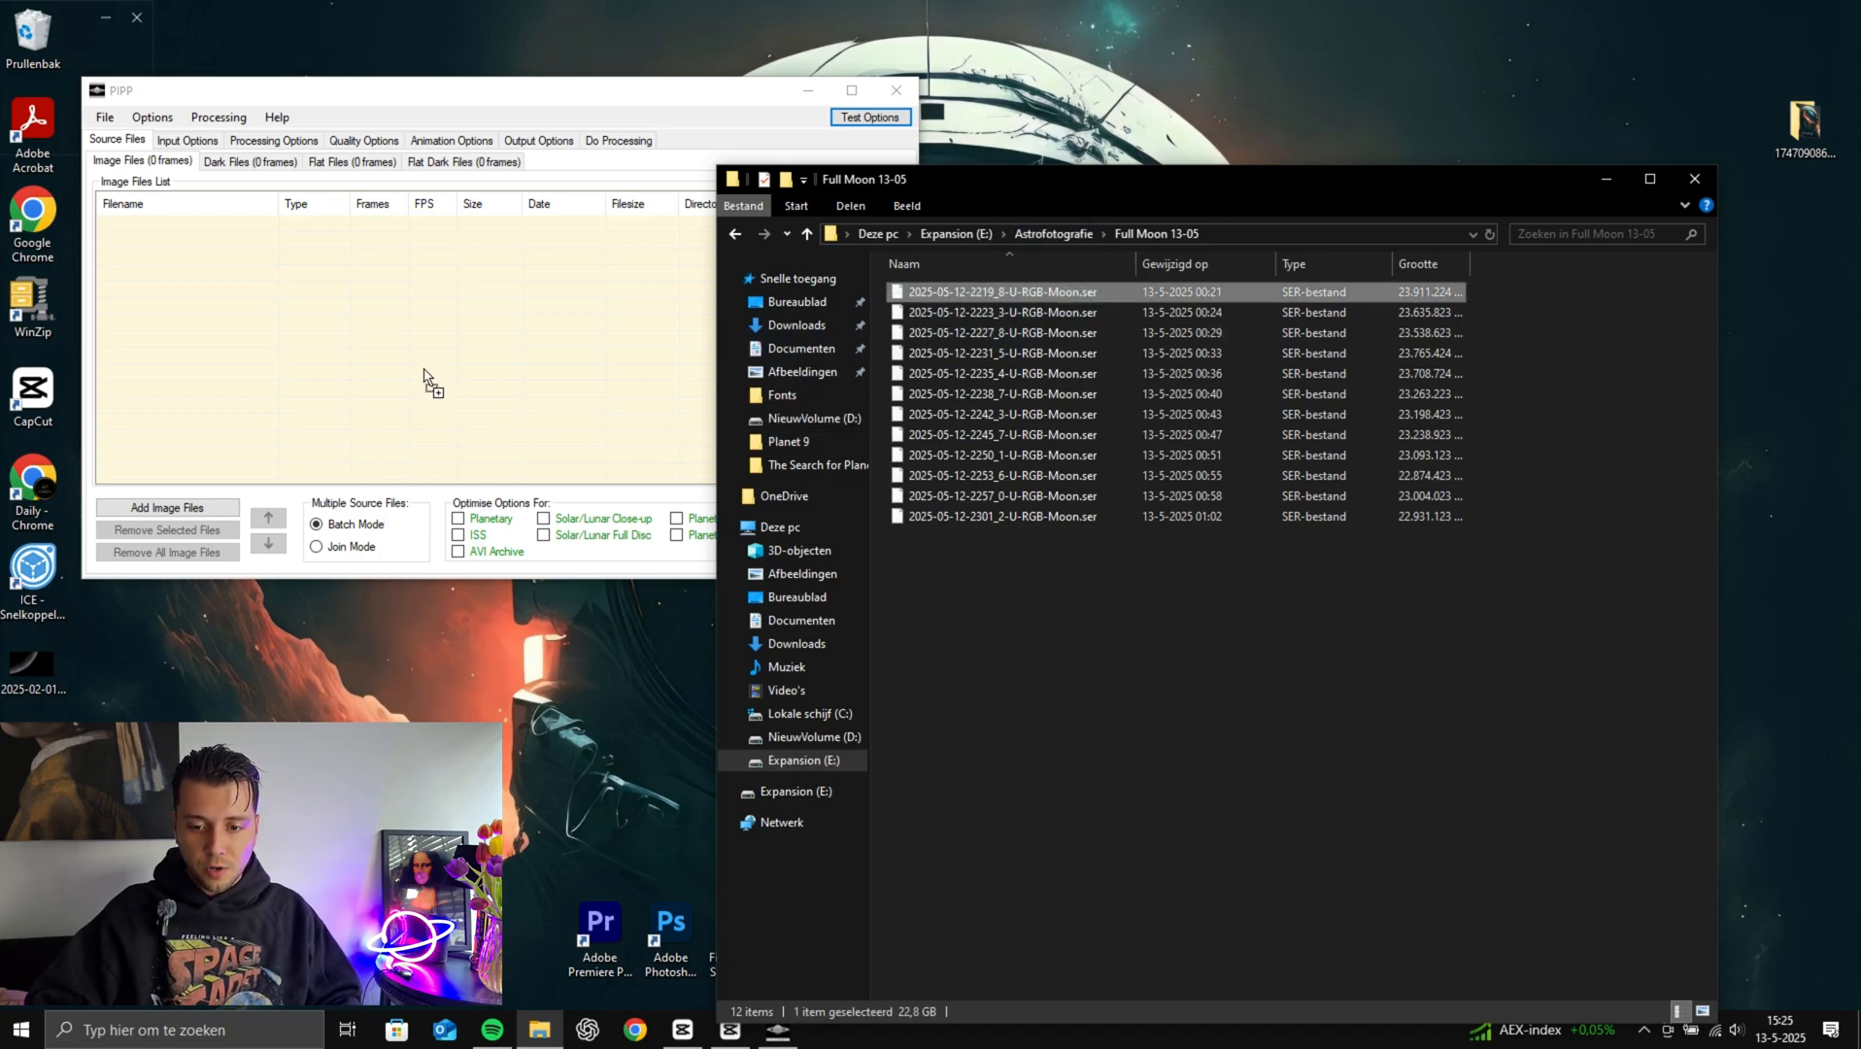
pyautogui.moveTo(424, 369); pyautogui.dragTo(423, 369)
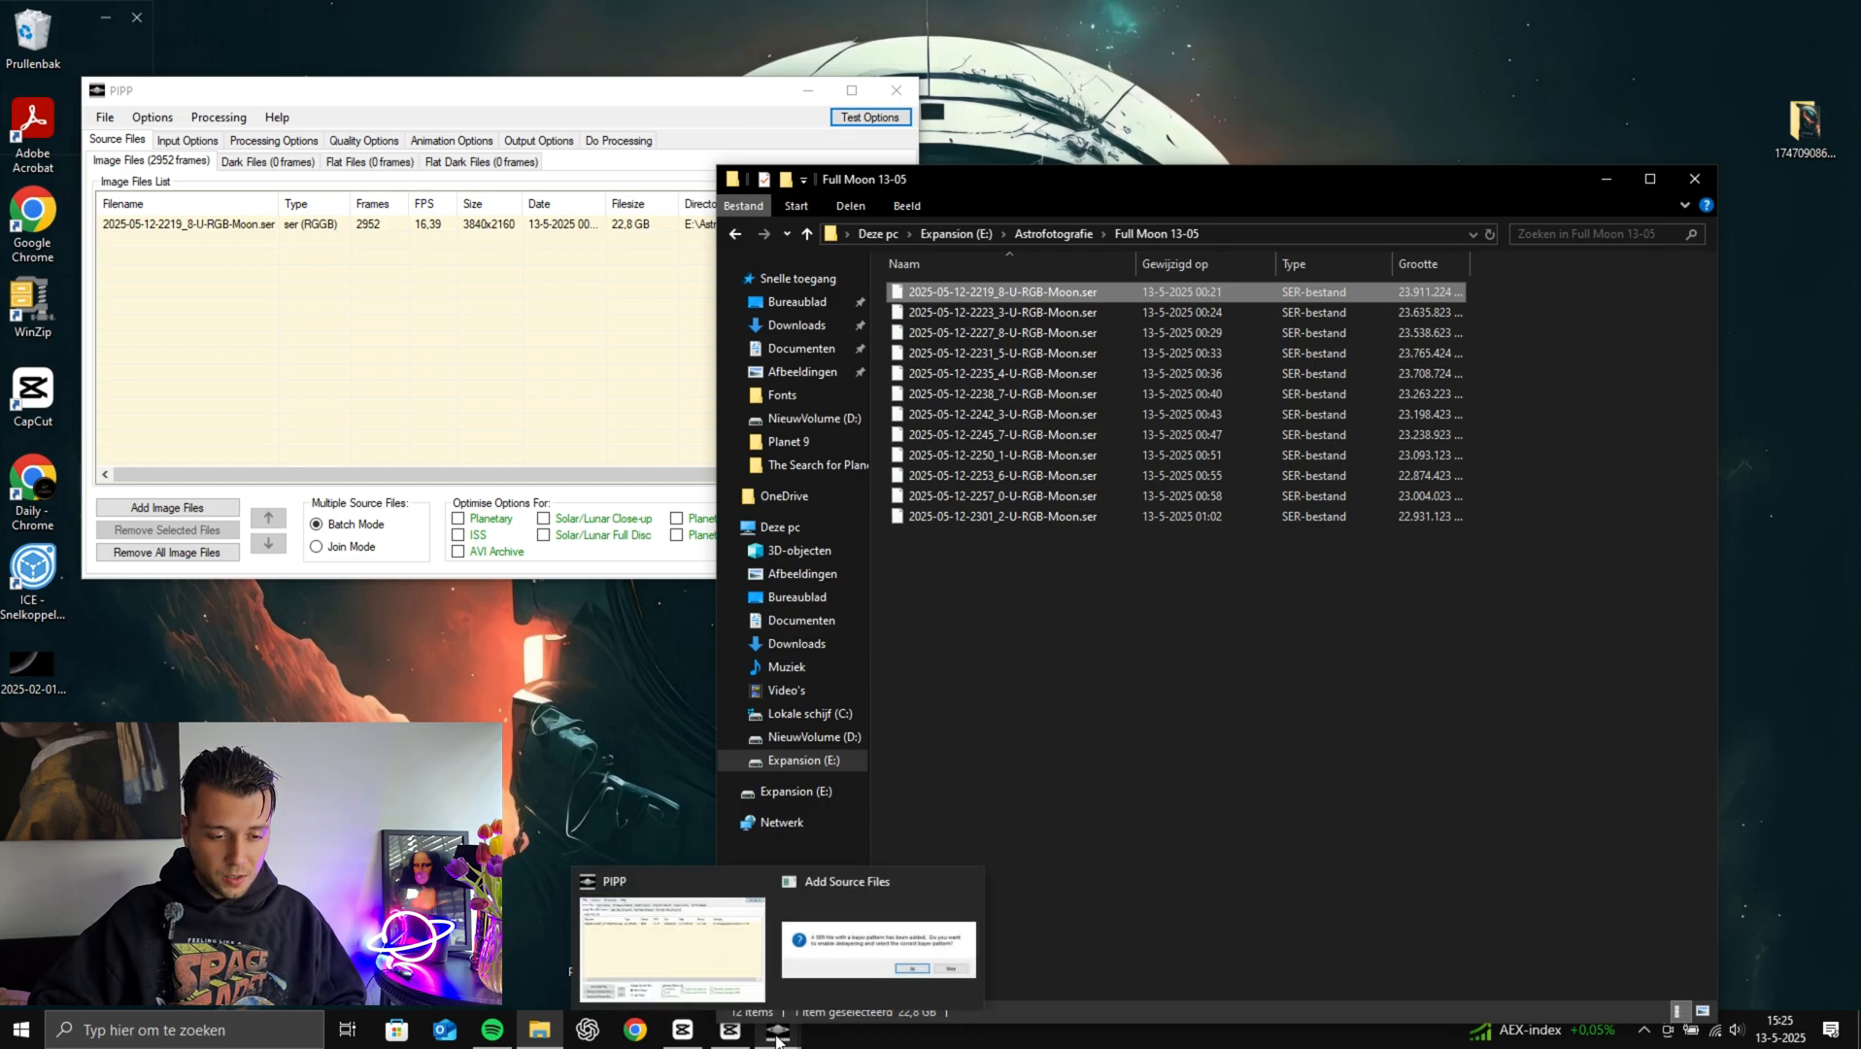
pyautogui.click(903, 927)
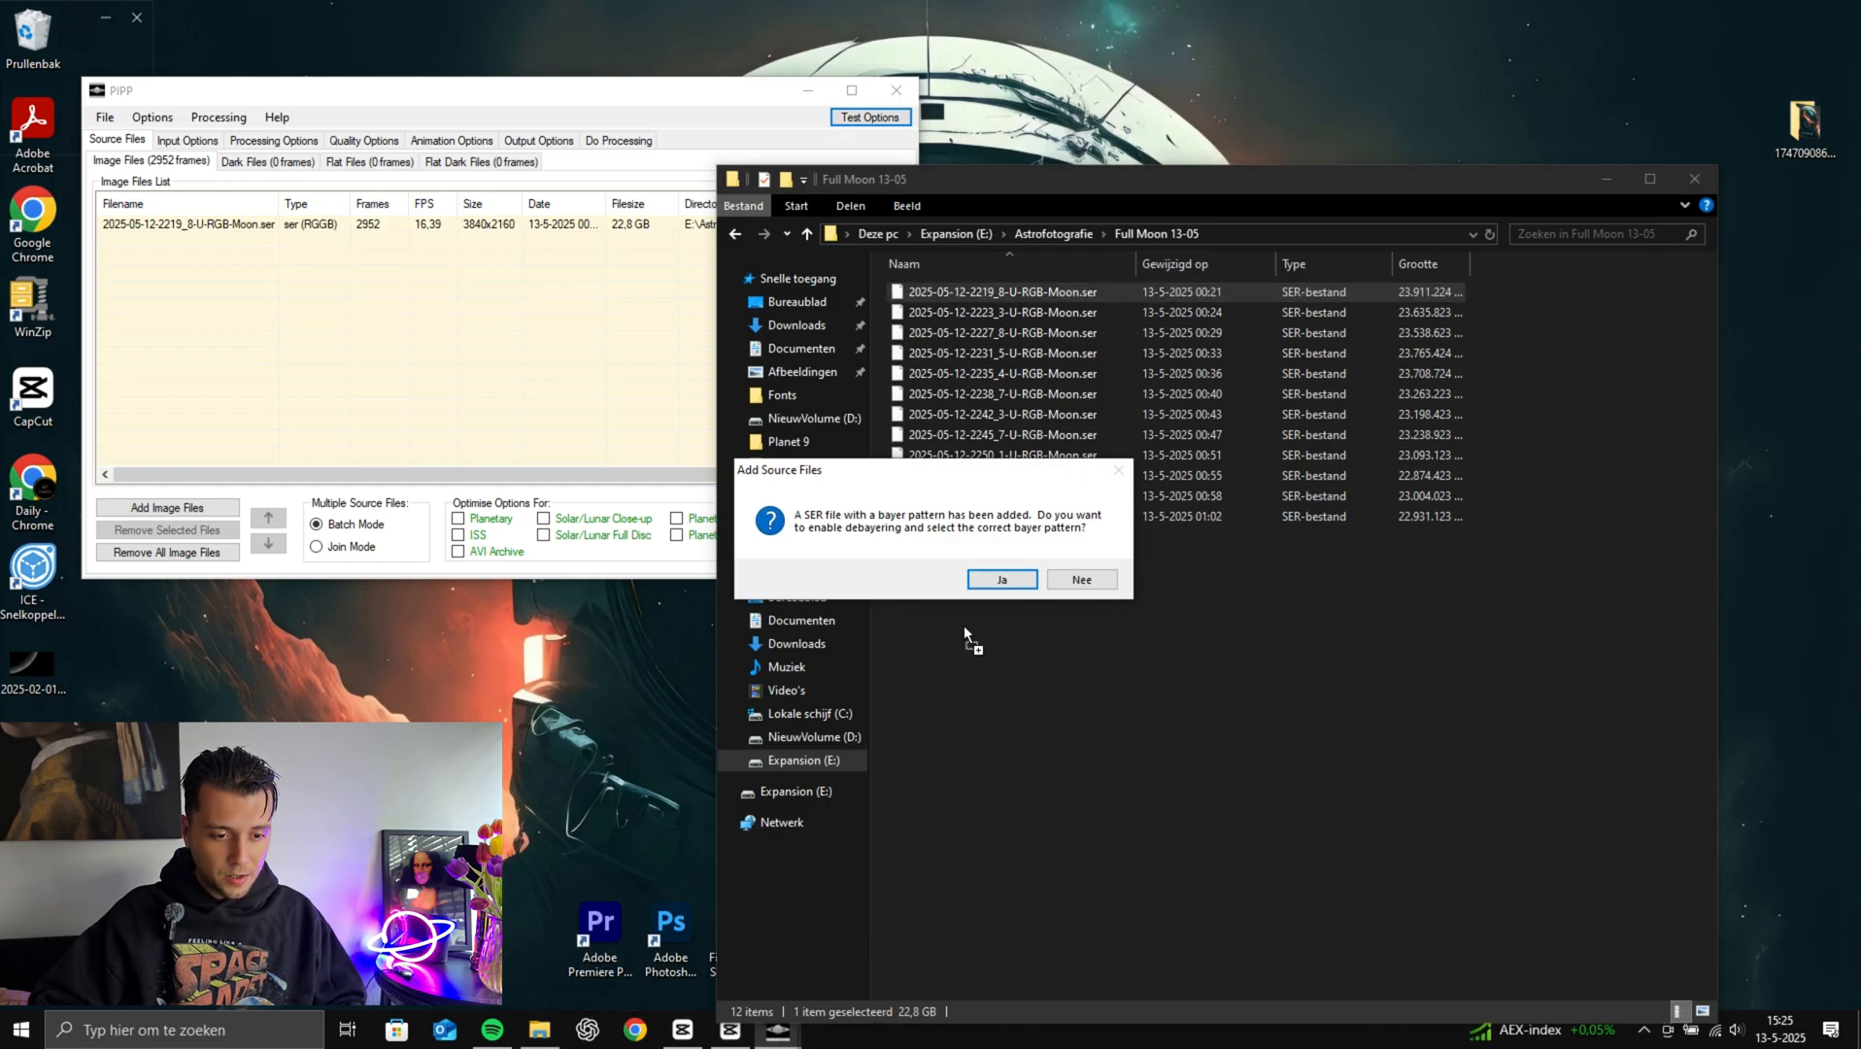
pyautogui.click(1002, 579)
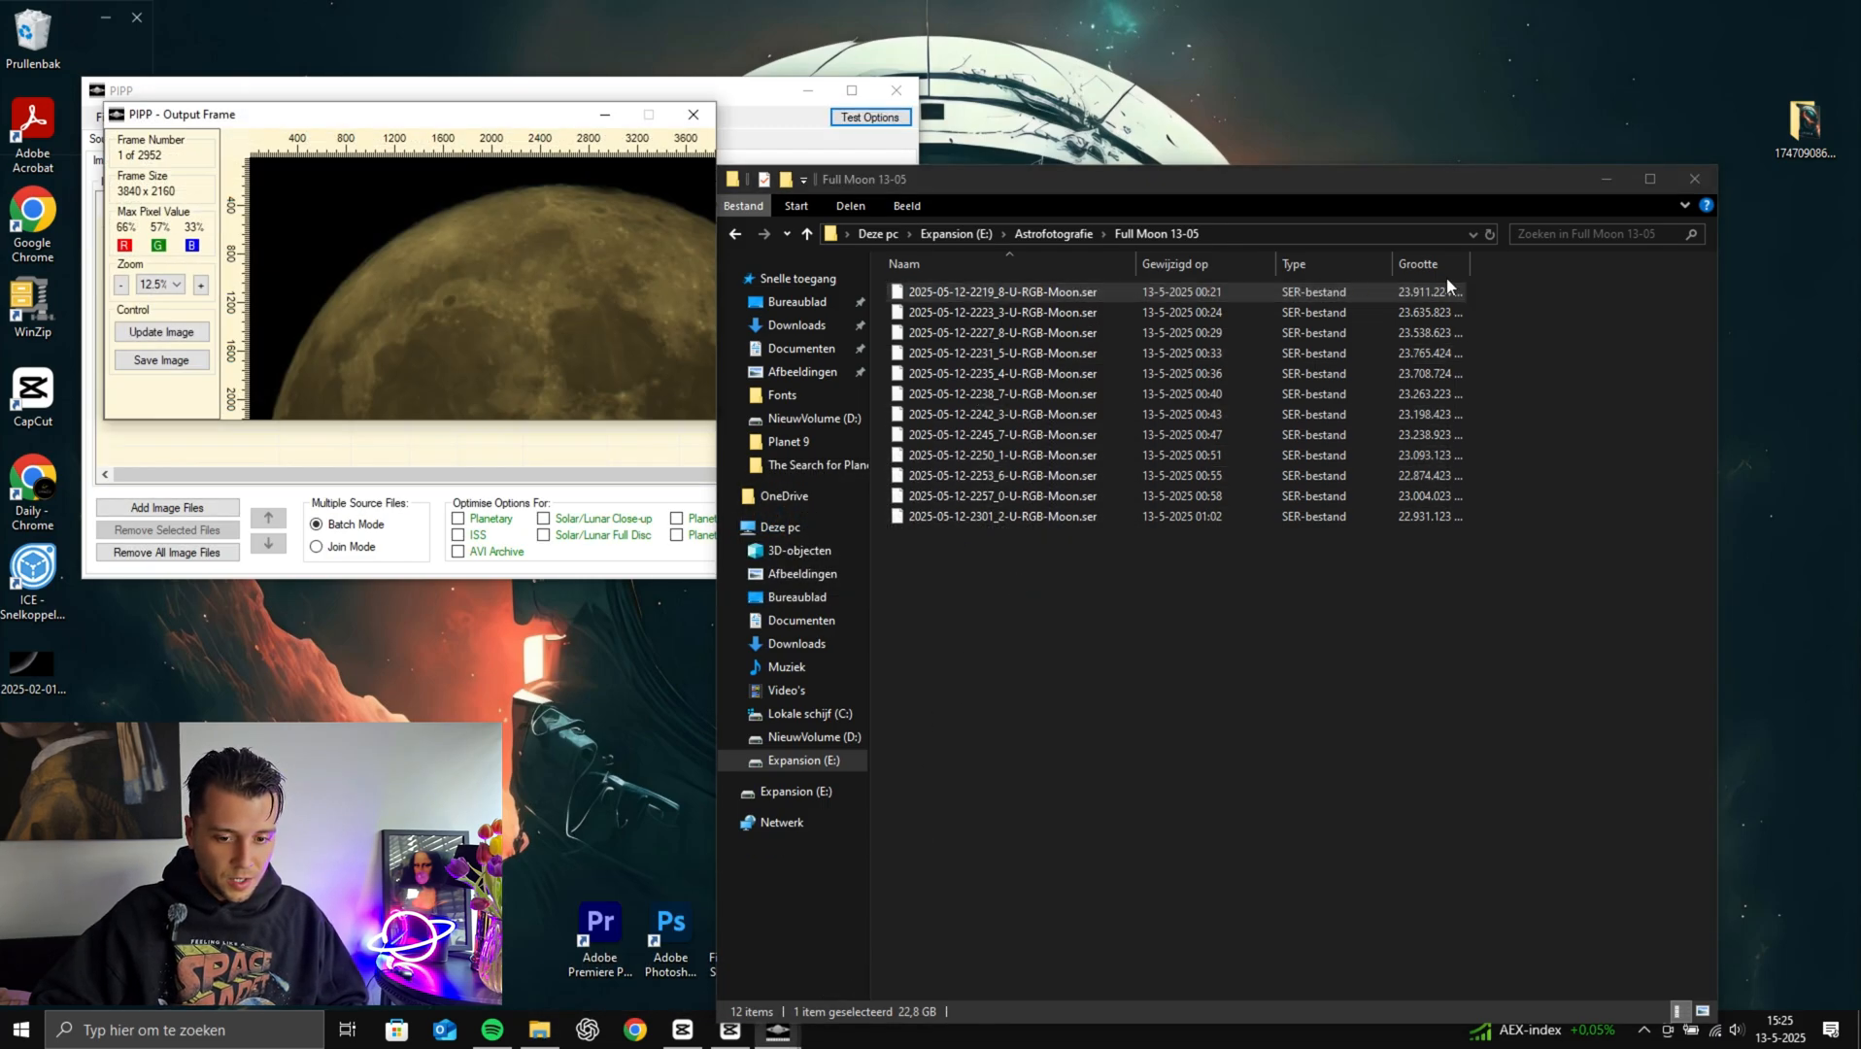
# Minimize File Explorer, move the output frame preview clear of the main PIPP window, and set its zoom to 25%
pyautogui.click(1608, 179)
pyautogui.moveTo(532, 117); pyautogui.dragTo(1322, 264)
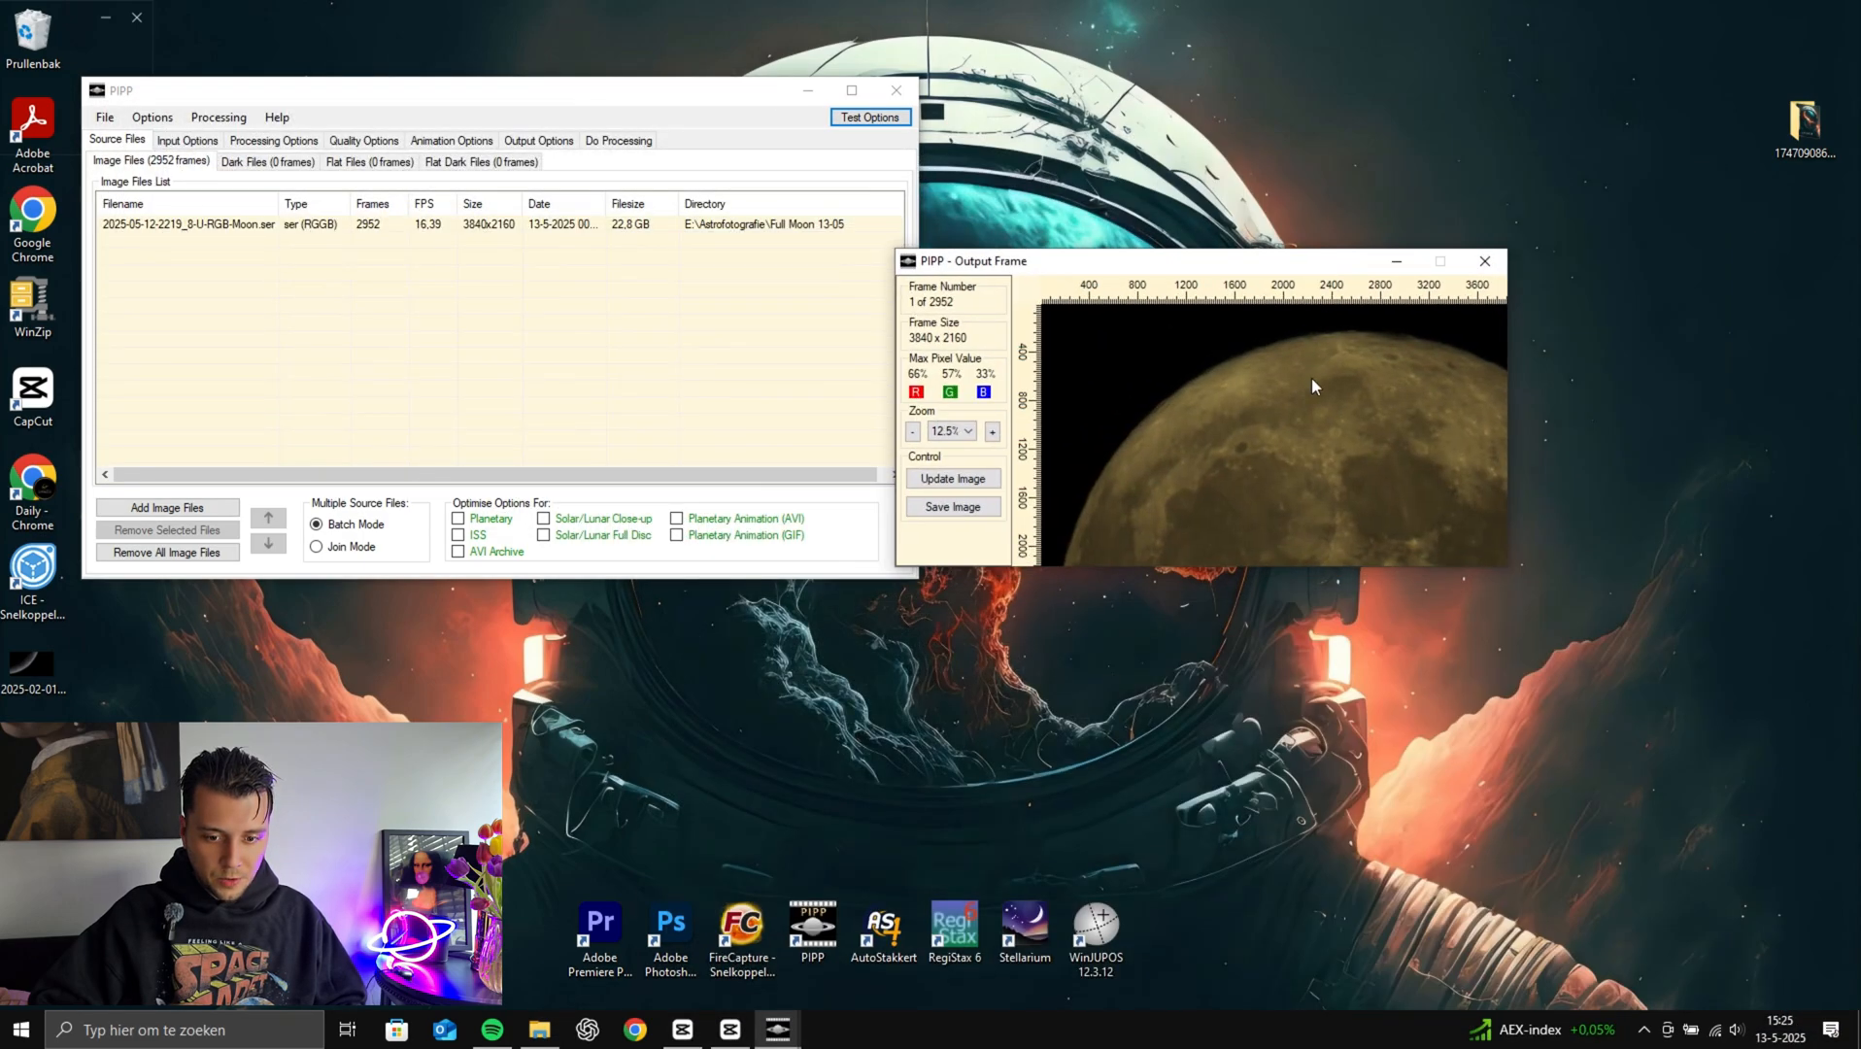
pyautogui.click(993, 433)
pyautogui.moveTo(1191, 260); pyautogui.dragTo(958, 289)
# Optimise the options for Solar/Lunar Close-up and place the anchor feature box over the small dark crater near the Moon's upper-left edge
pyautogui.click(542, 115)
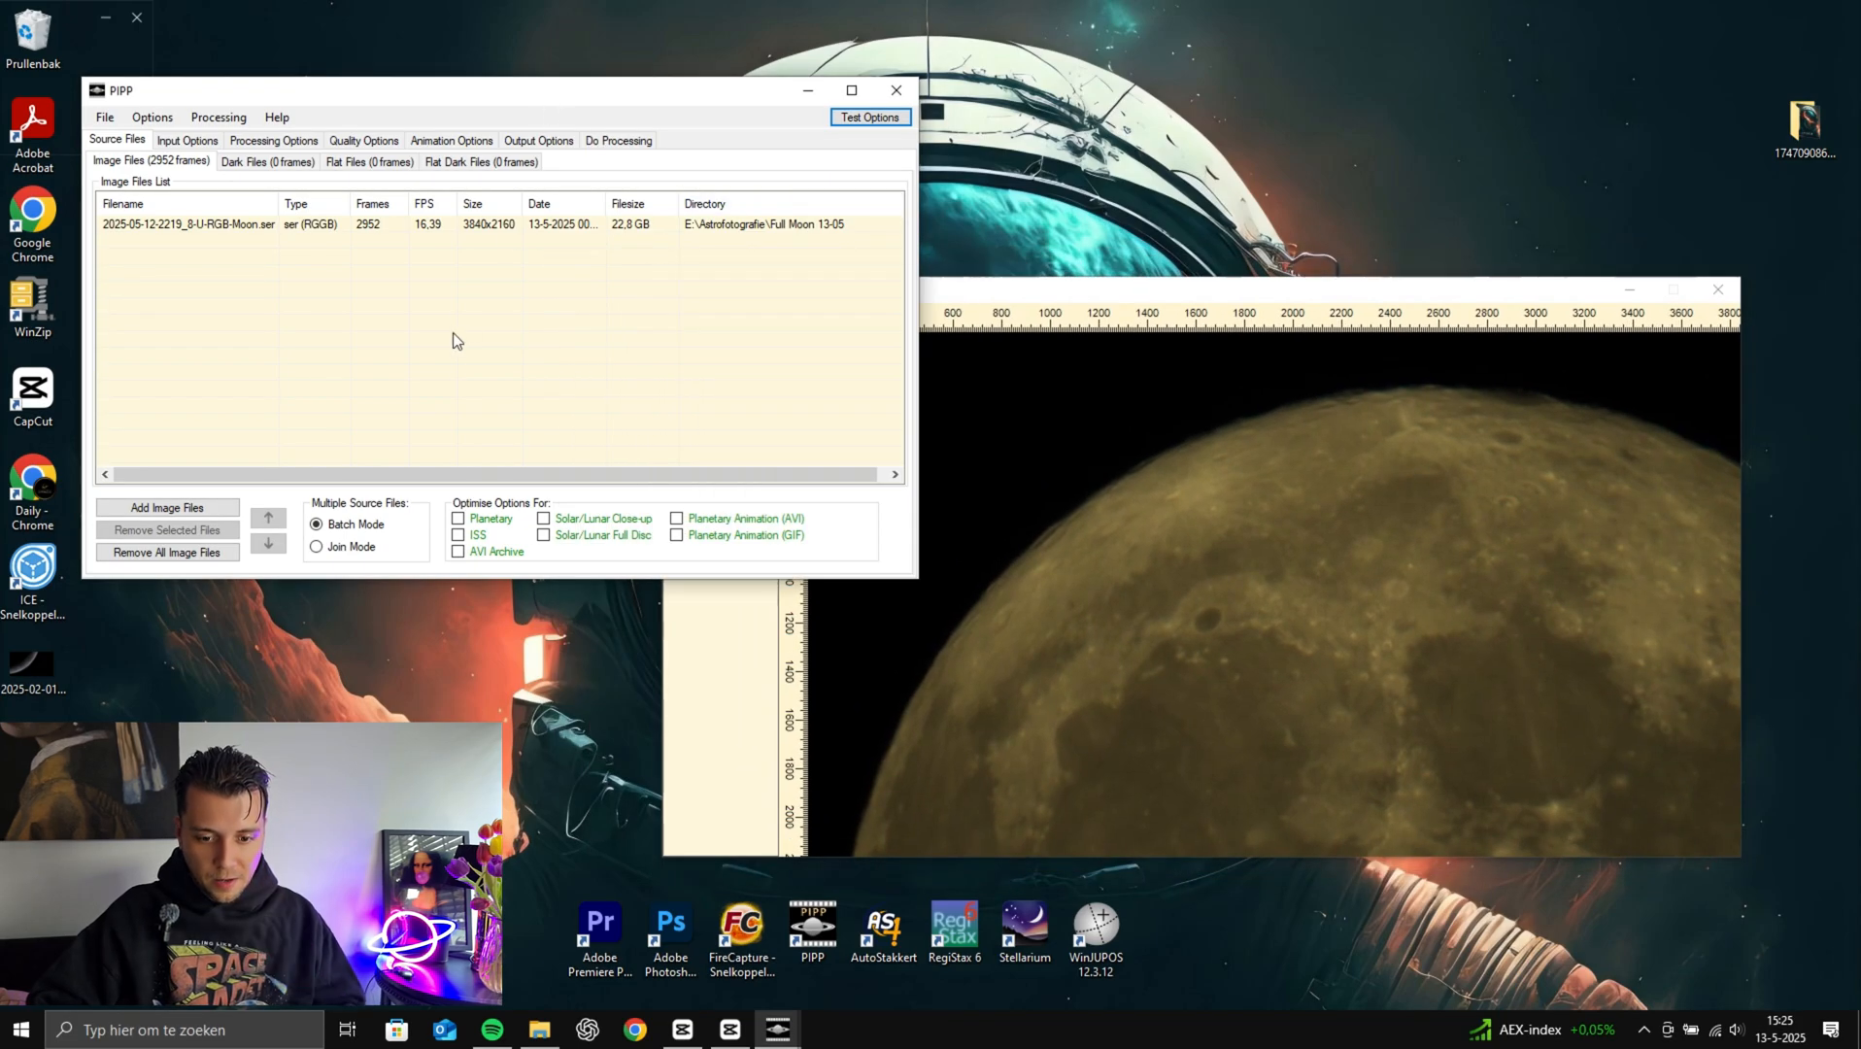
pyautogui.click(545, 521)
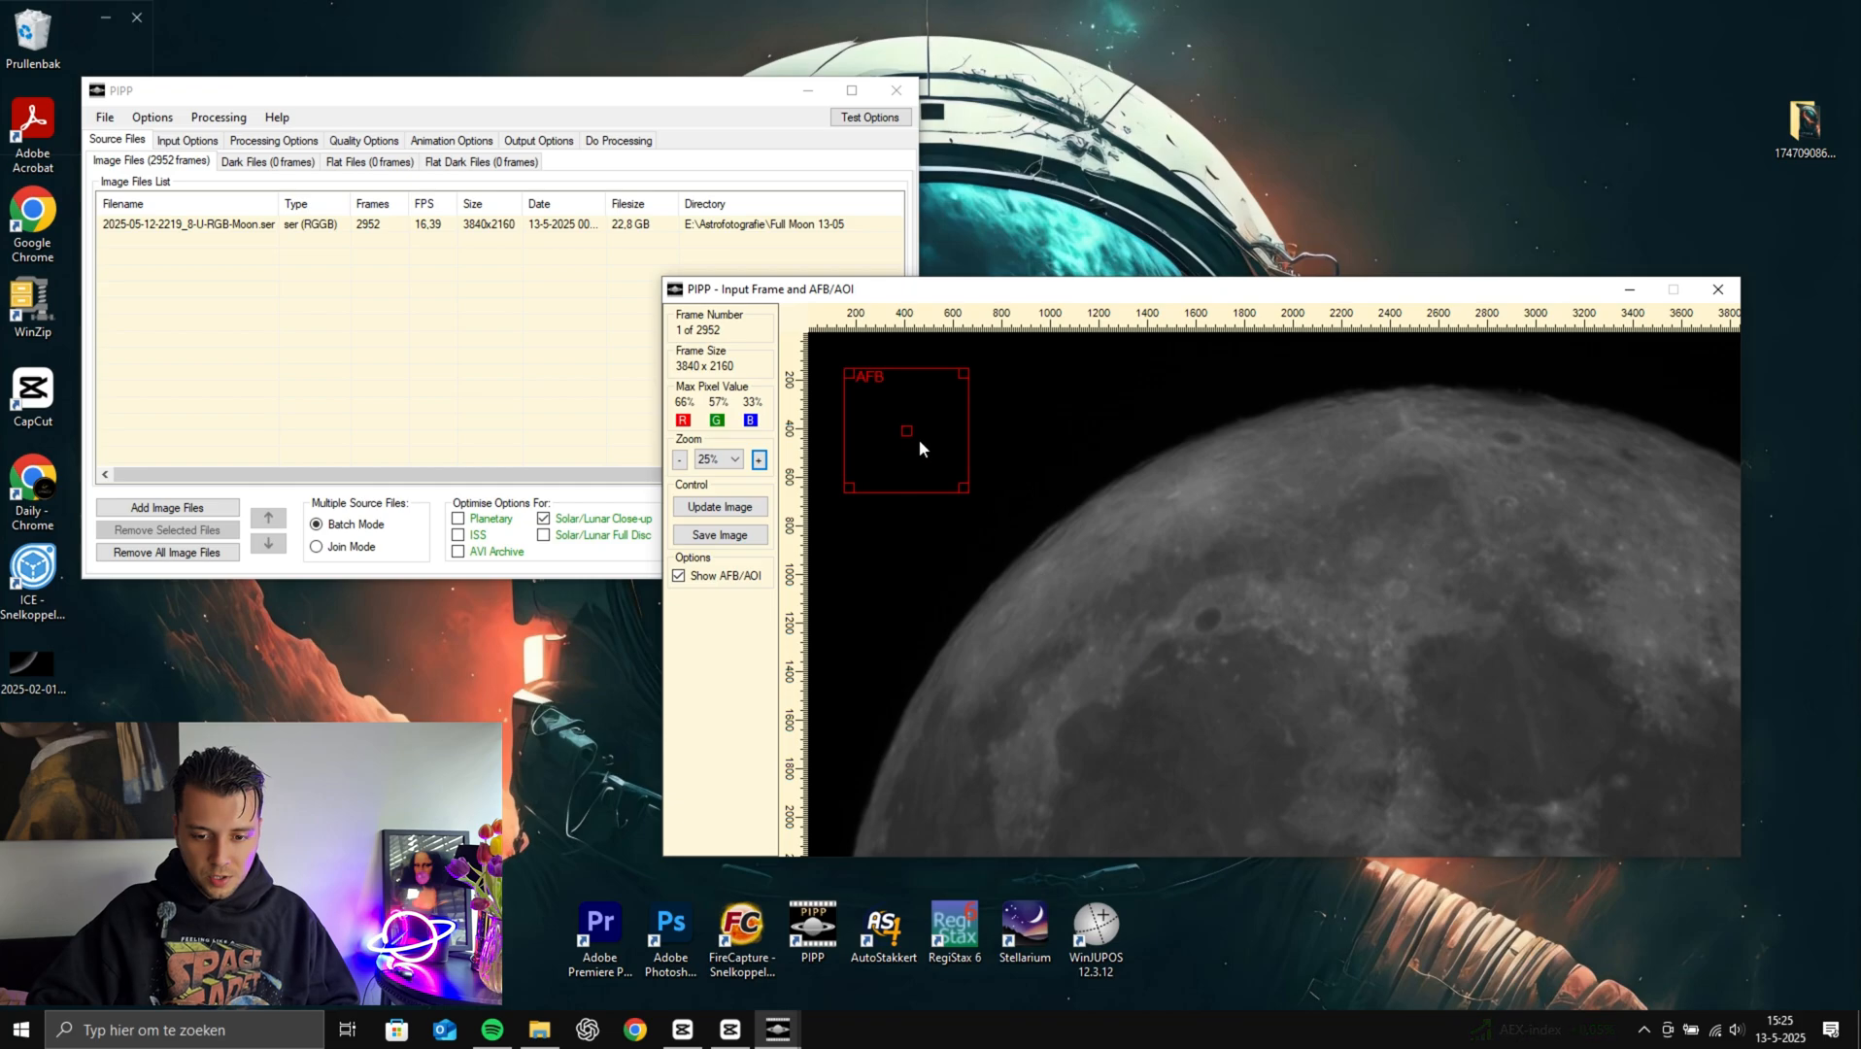
pyautogui.moveTo(918, 438); pyautogui.dragTo(1181, 618)
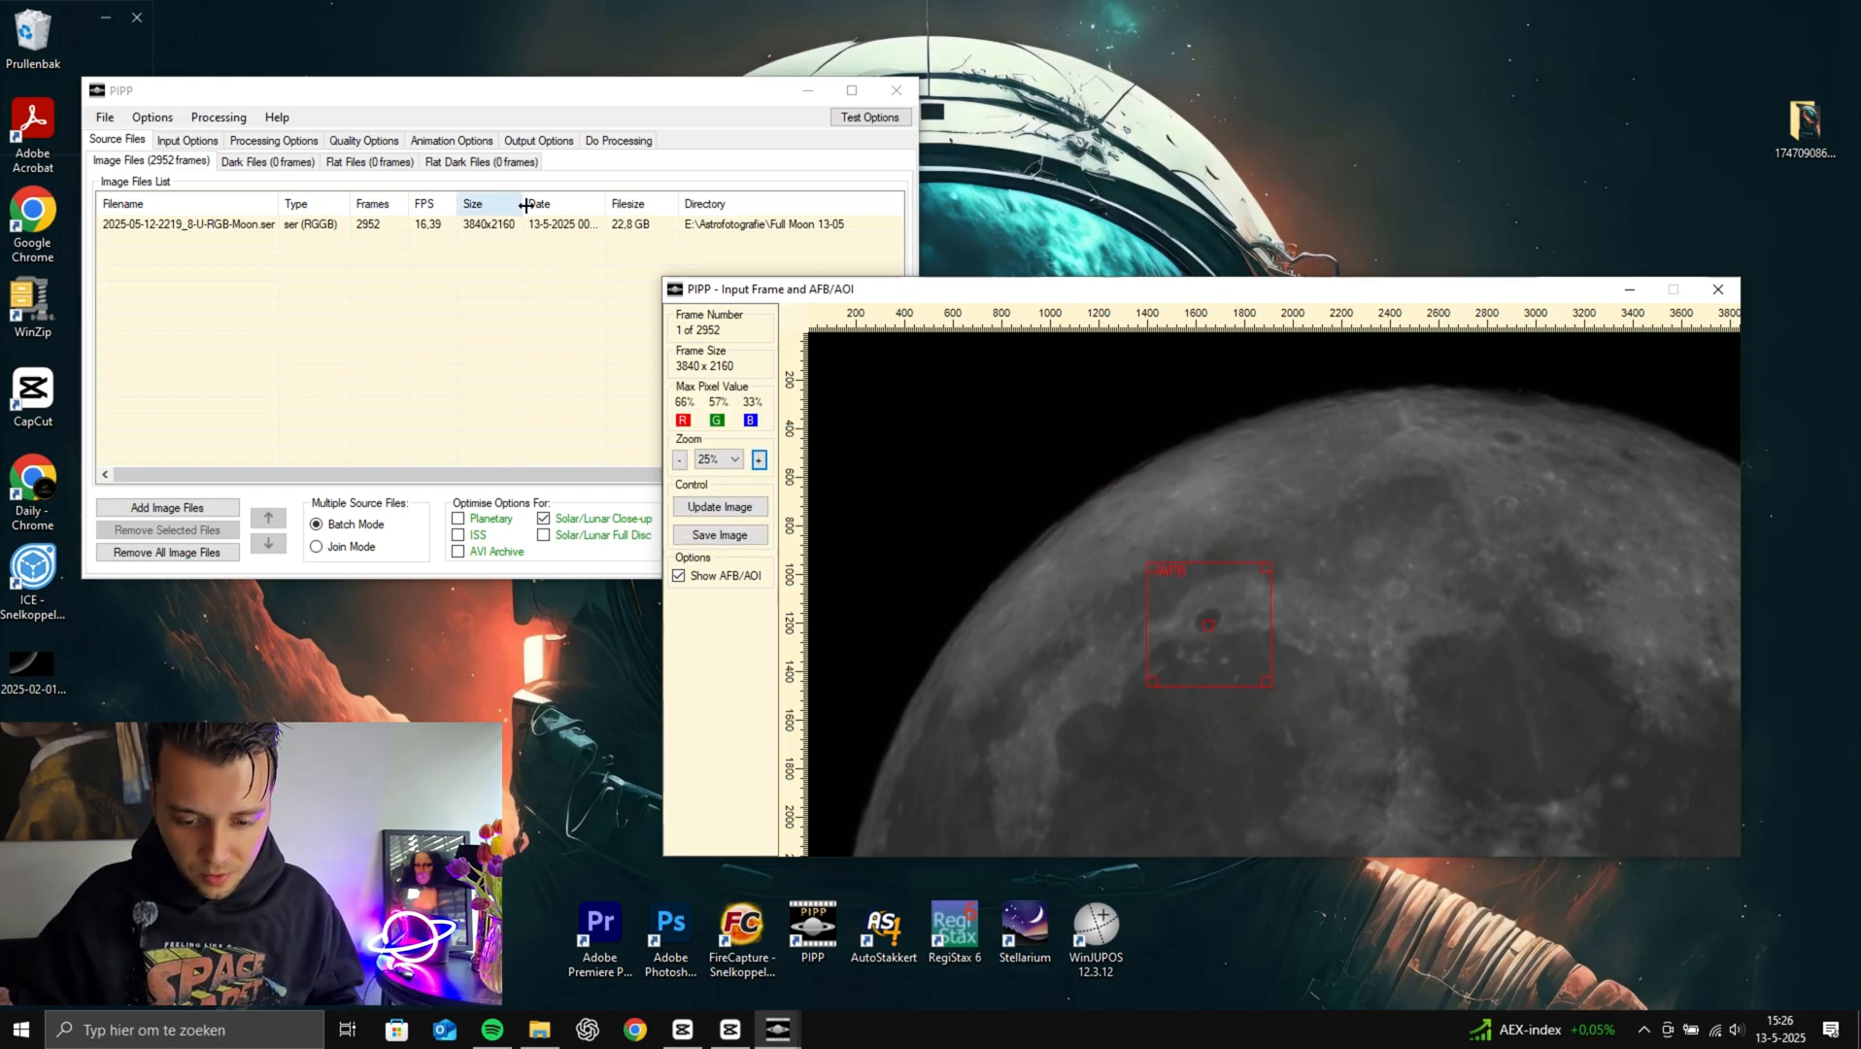
# Review the input options and turn off Convert Colour To Monochrome in the processing options
pyautogui.click(469, 96)
pyautogui.click(188, 140)
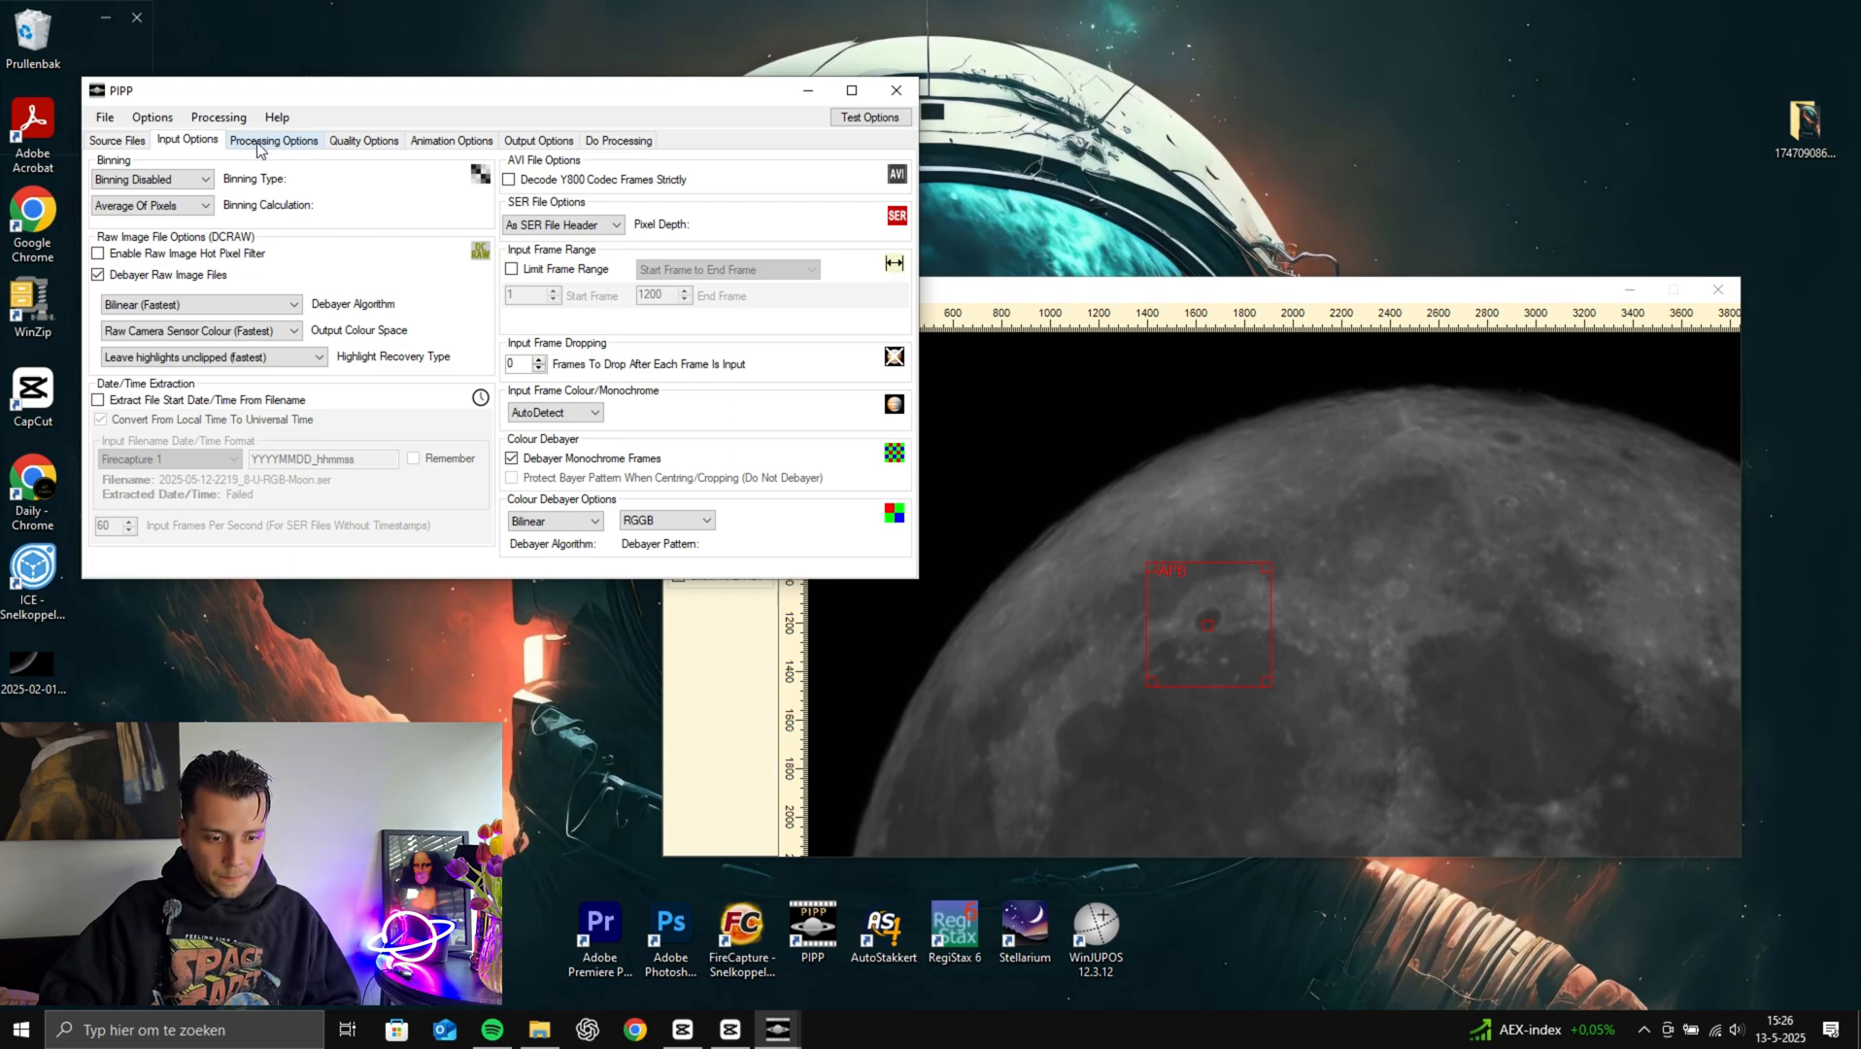
pyautogui.click(259, 142)
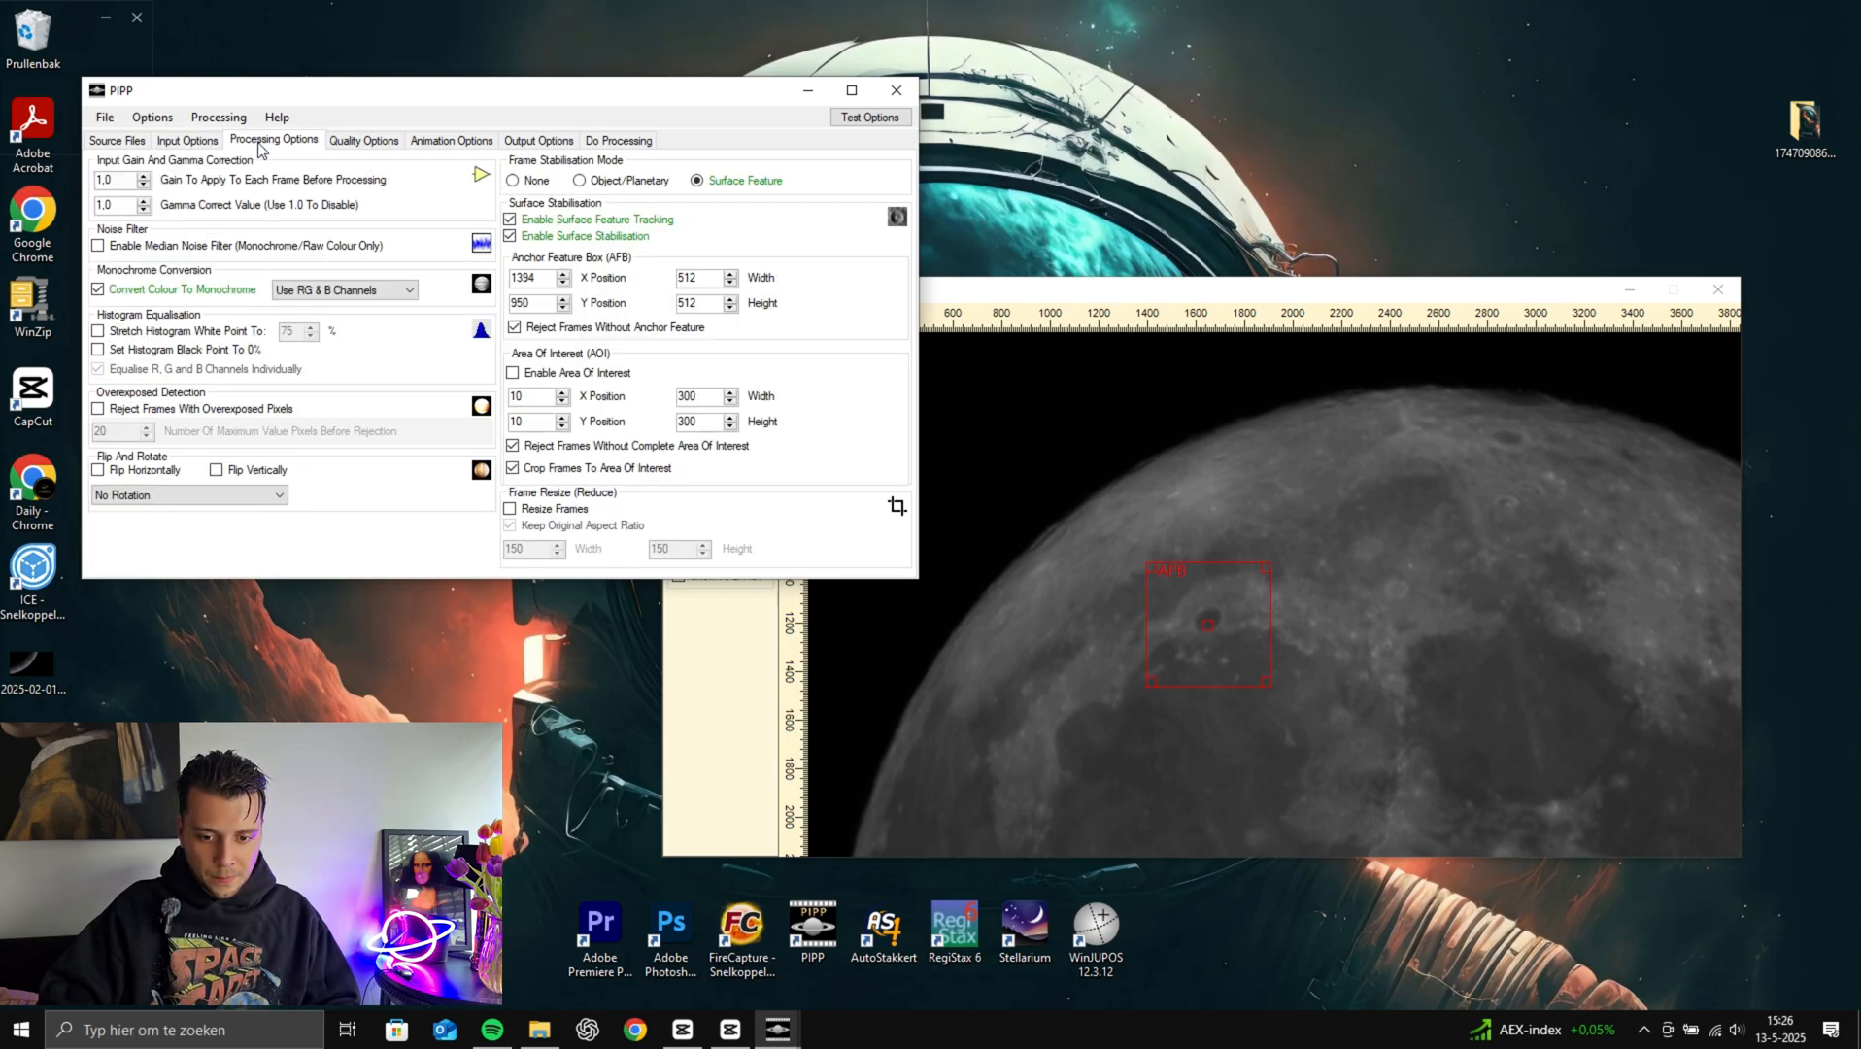
pyautogui.click(98, 289)
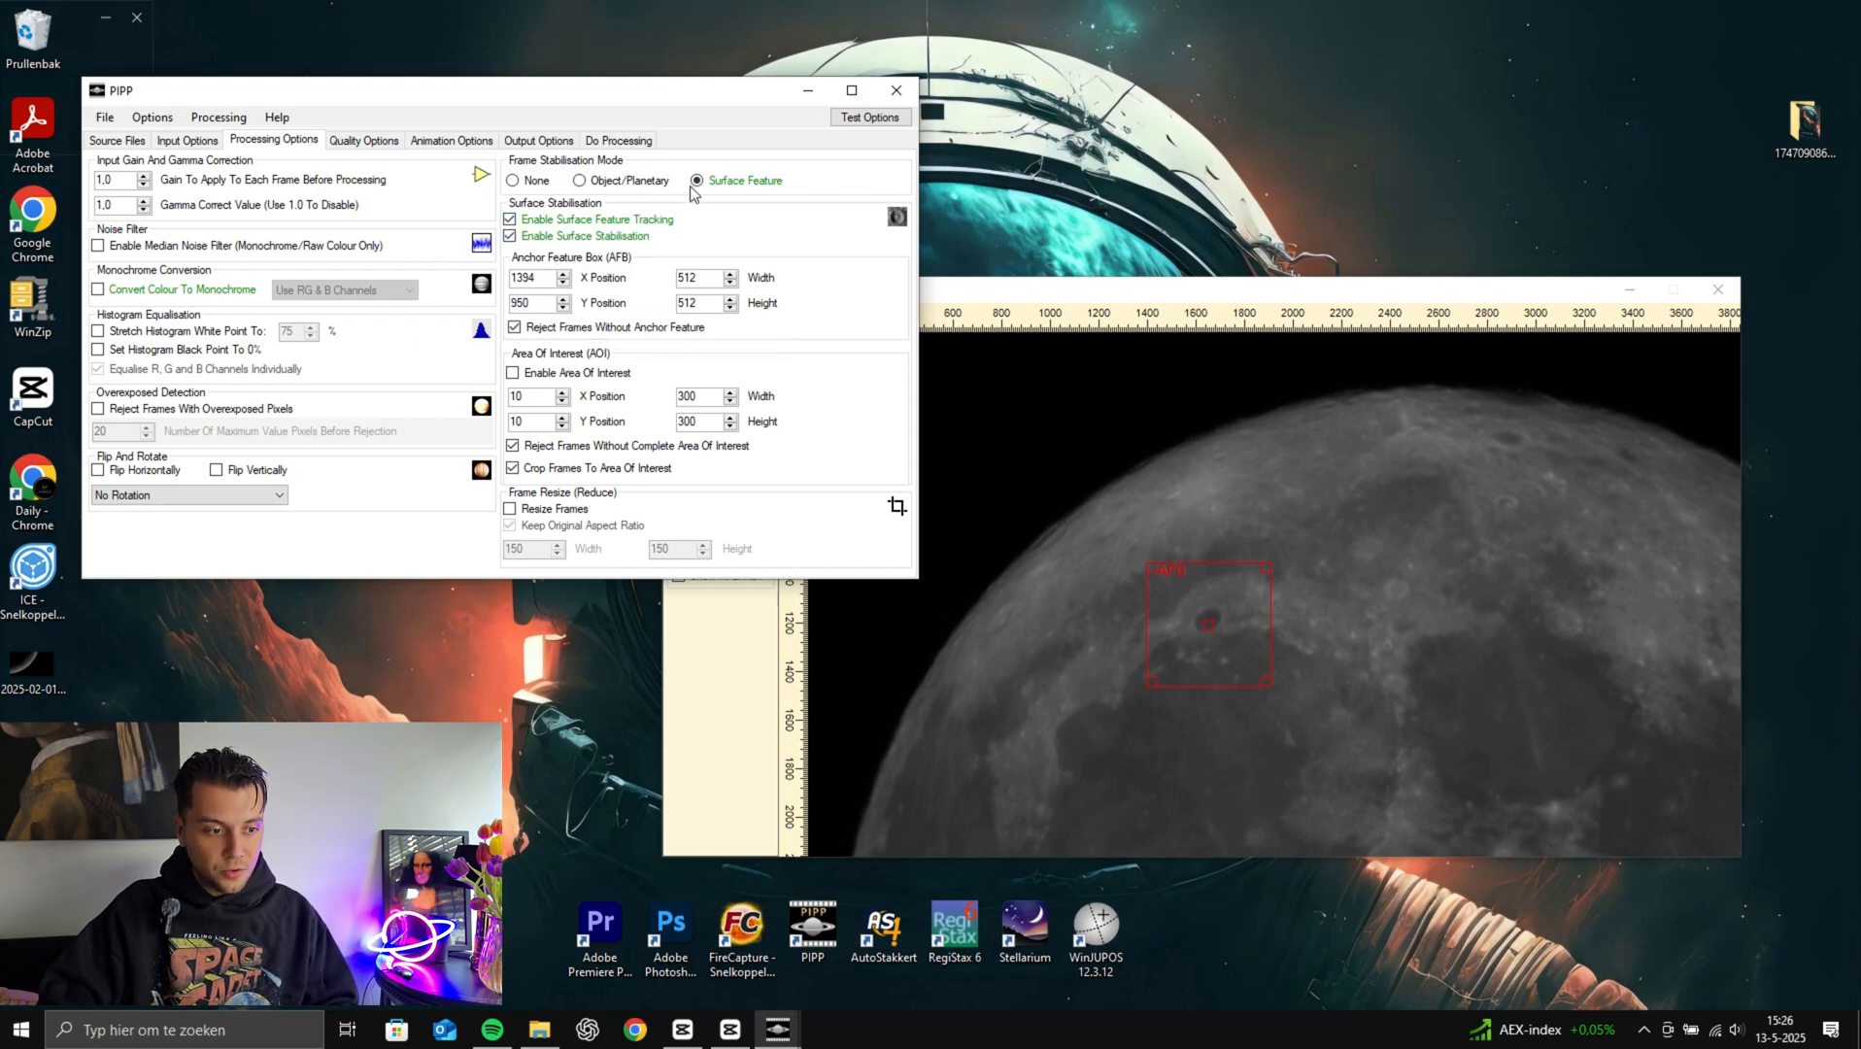
# Go through the quality, animation and output options, keeping AVI as the output format, and start processing the Moon file
pyautogui.click(364, 141)
pyautogui.click(449, 141)
pyautogui.click(538, 141)
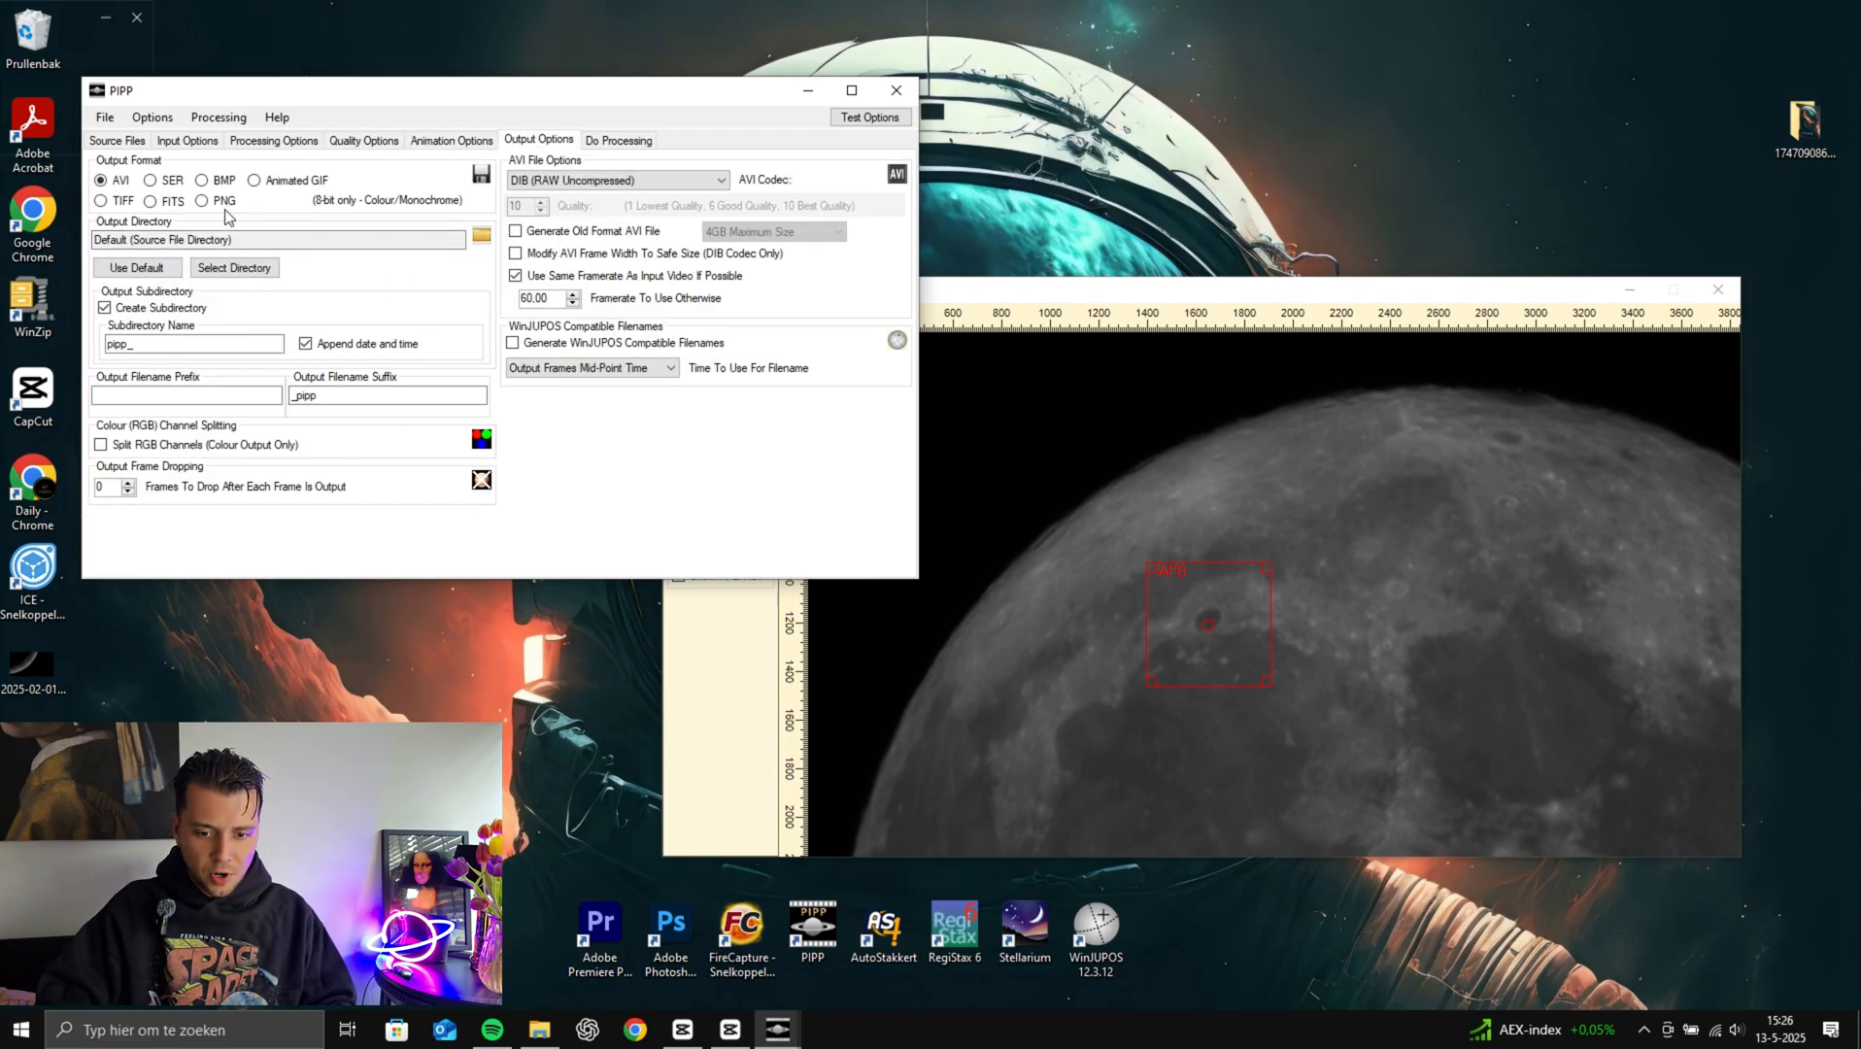
pyautogui.click(616, 144)
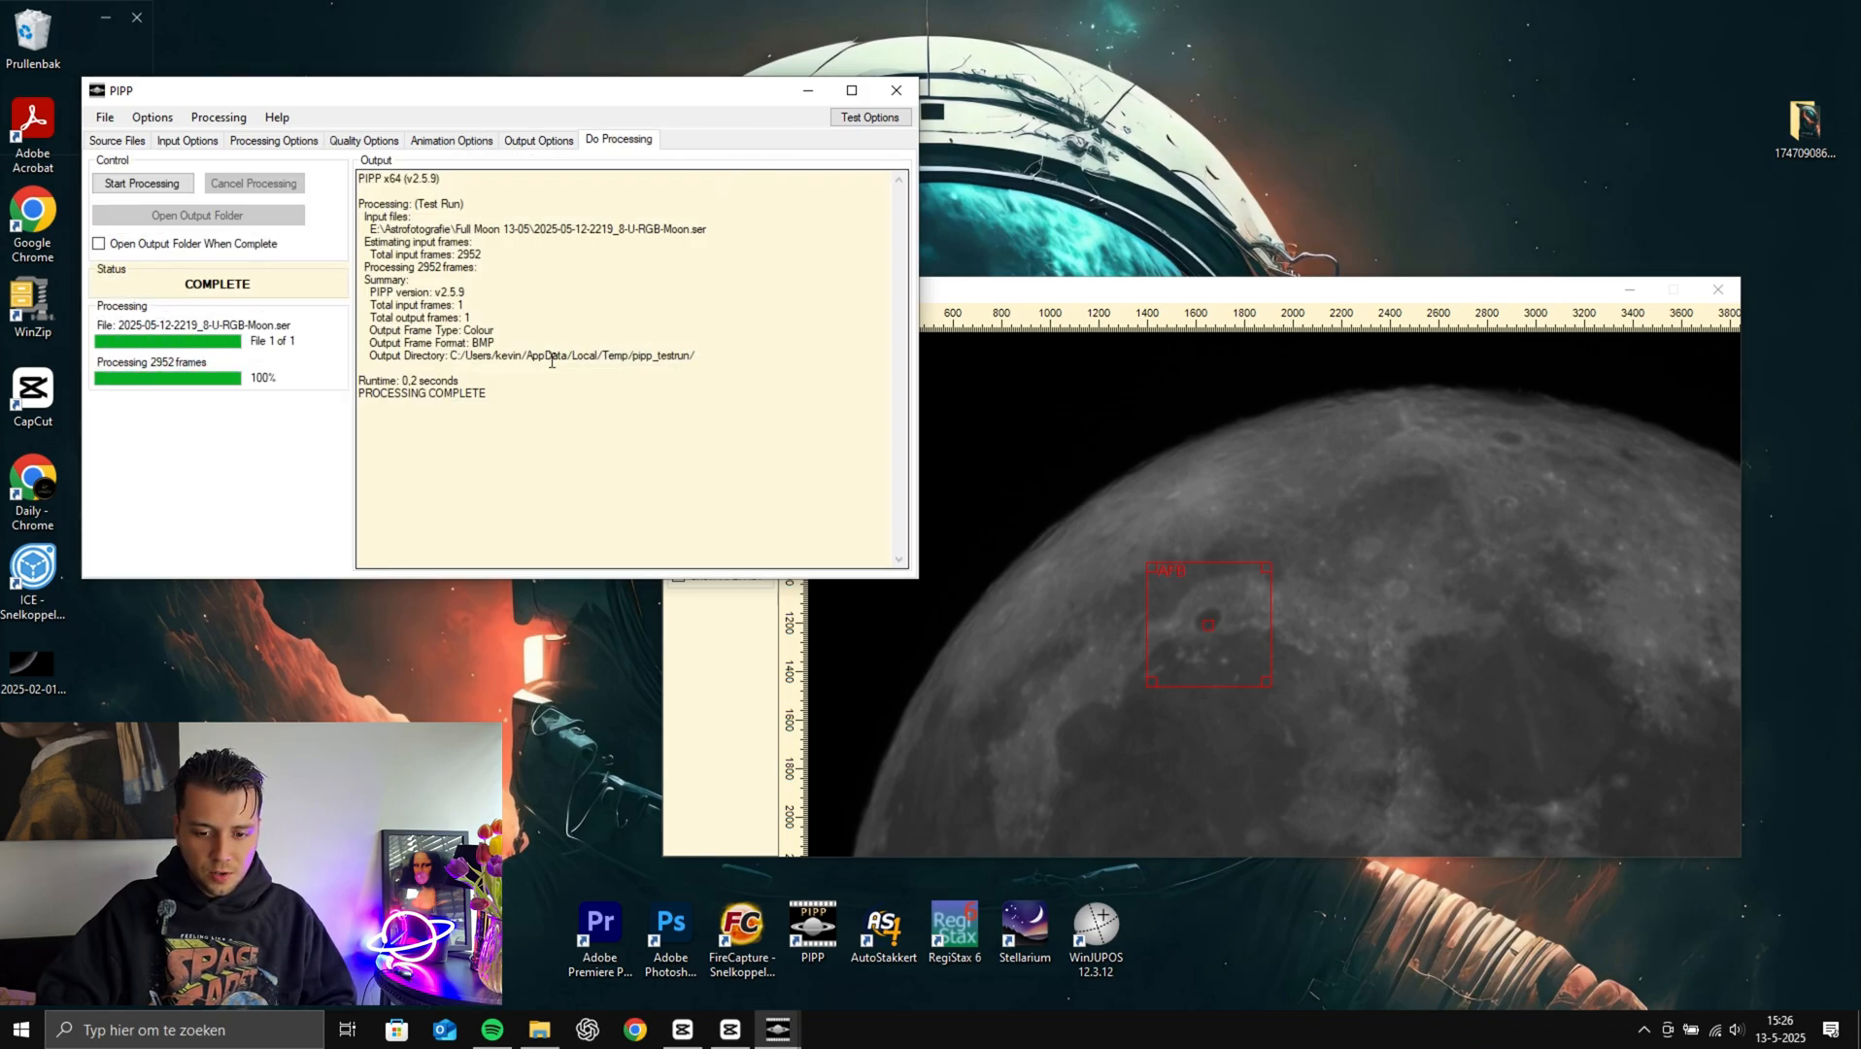
pyautogui.click(146, 183)
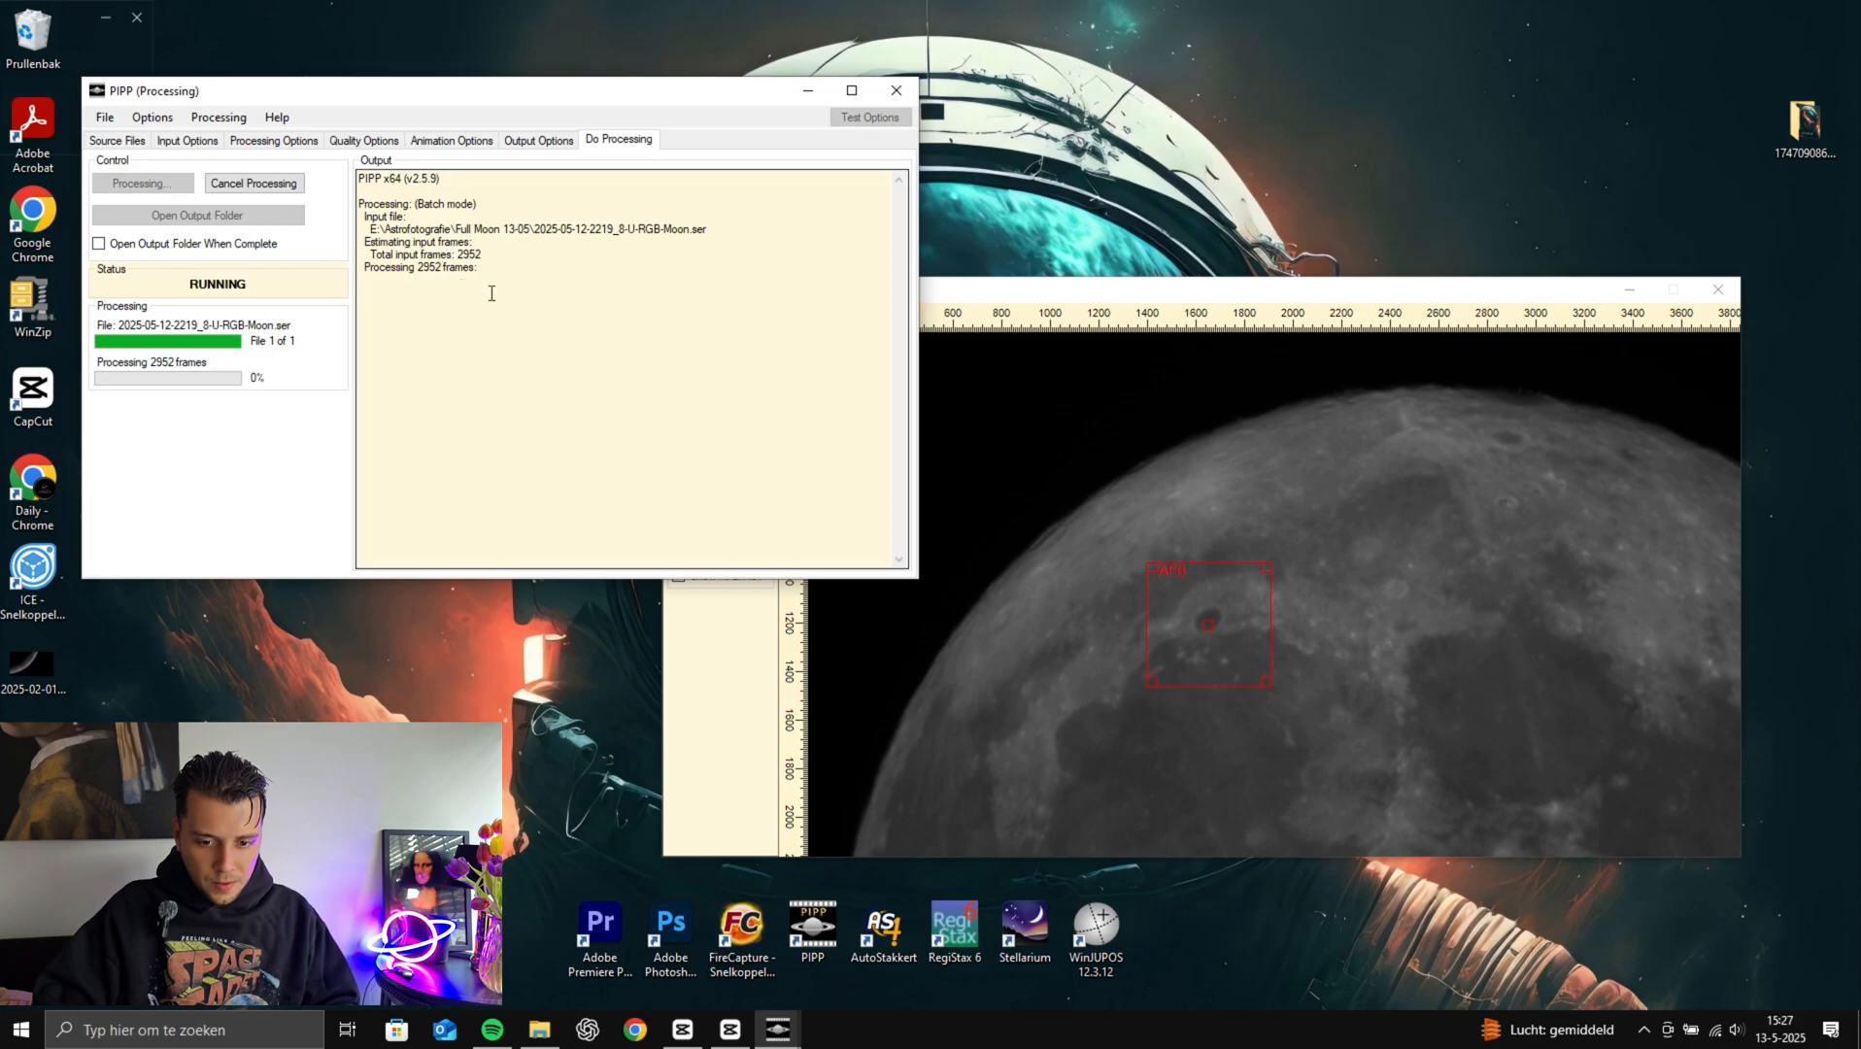
# Bring up the Full Moon 13-05 folder and check the processing status in PIPP's output log
pyautogui.moveTo(539, 1029)
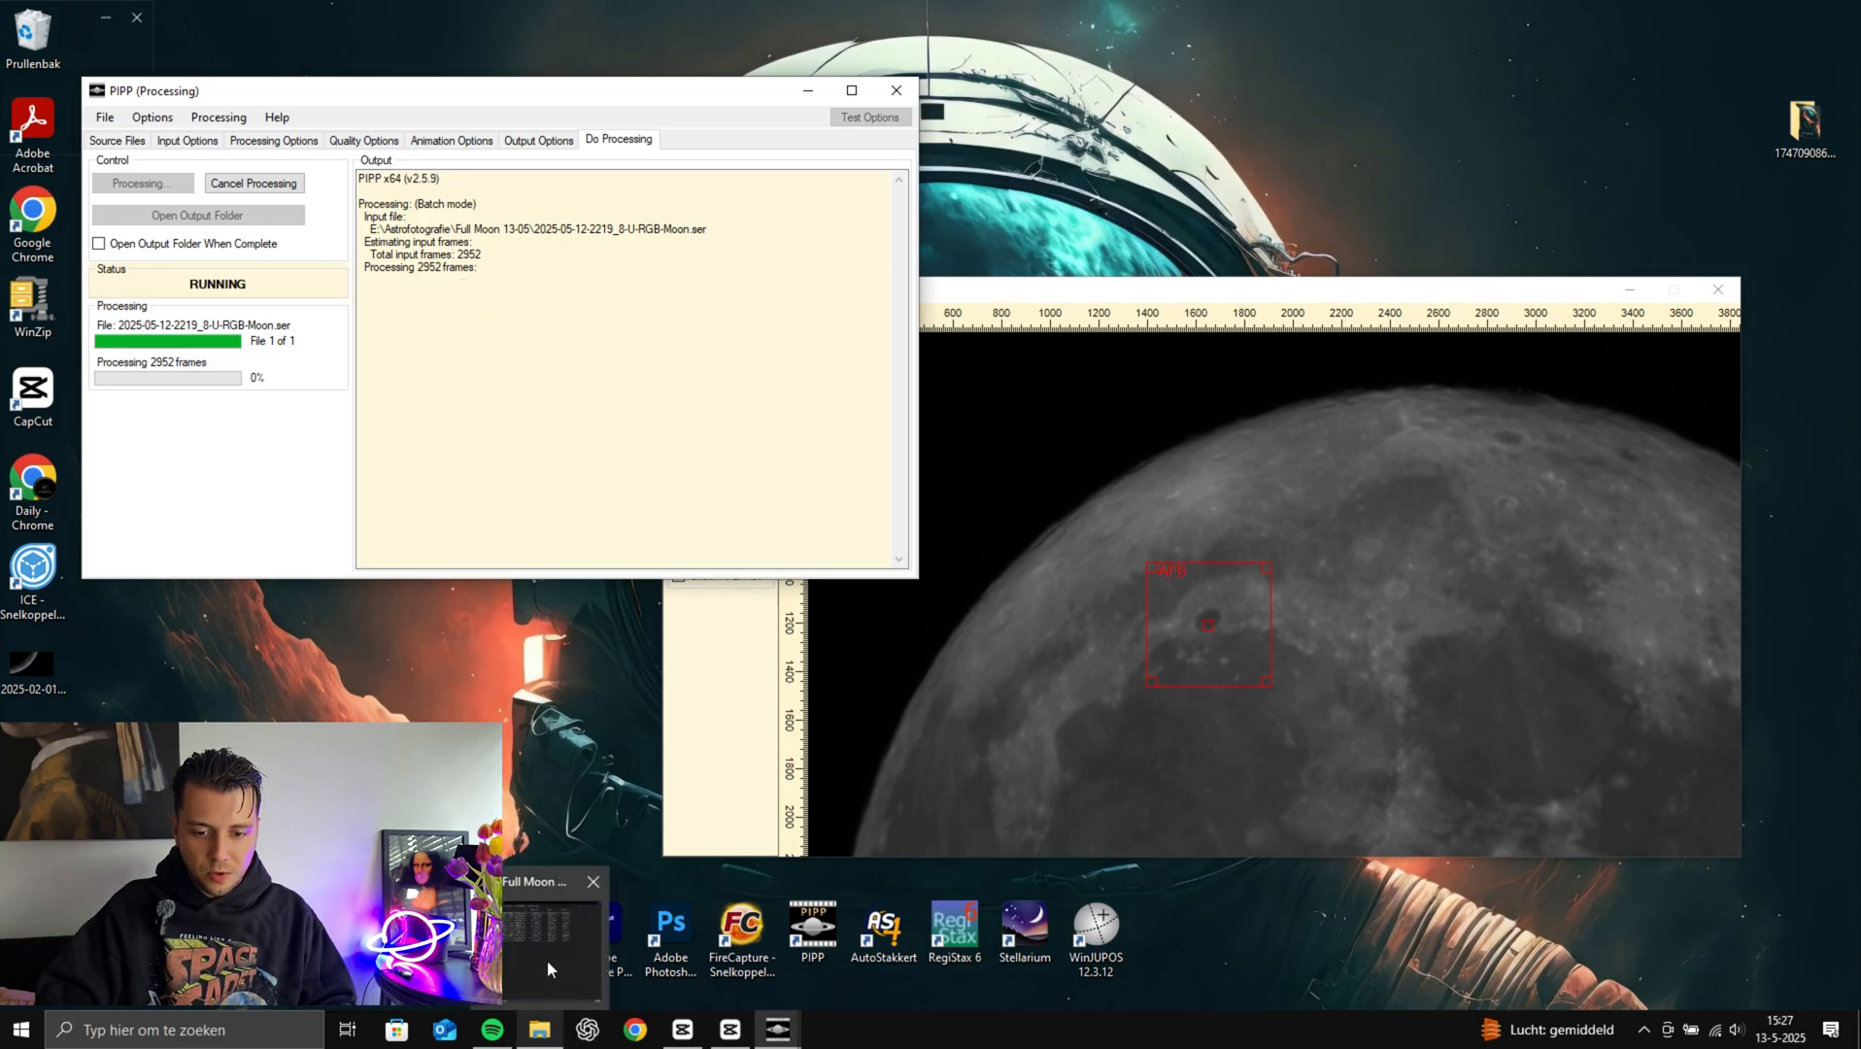
pyautogui.click(548, 957)
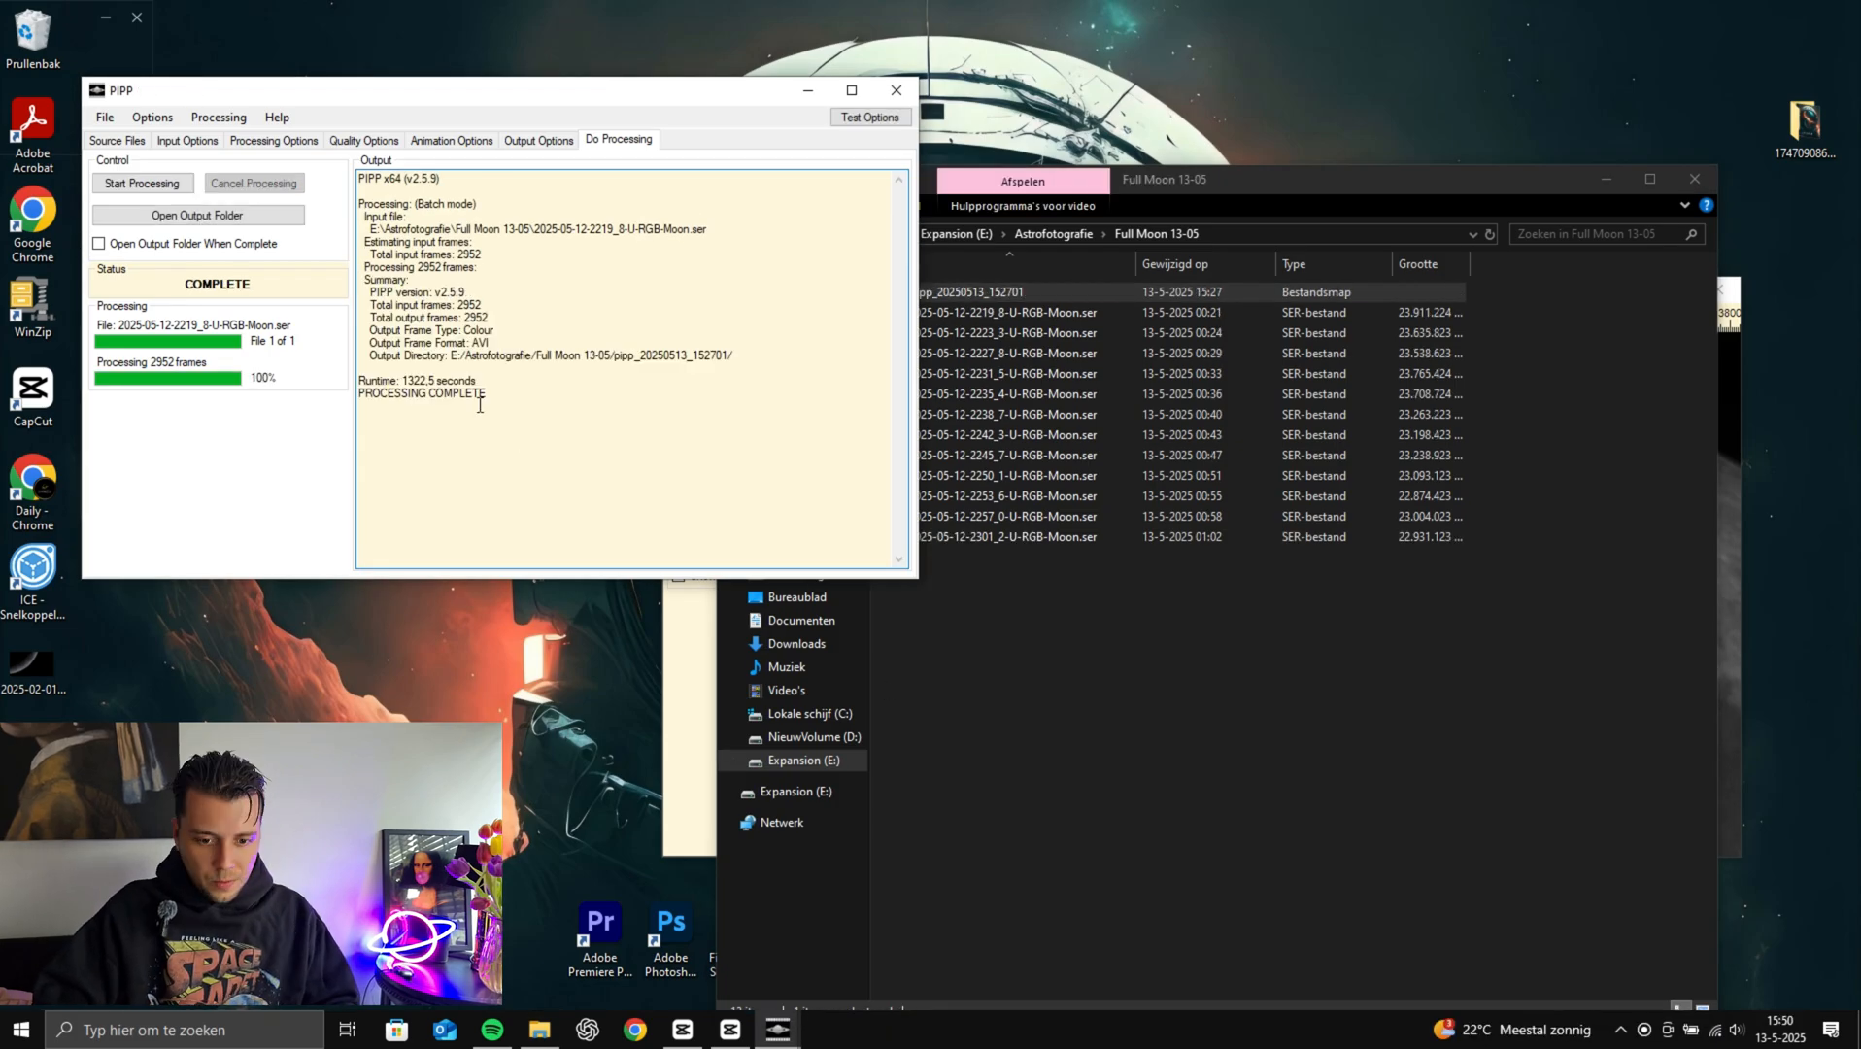
pyautogui.moveTo(402, 395); pyautogui.dragTo(510, 393)
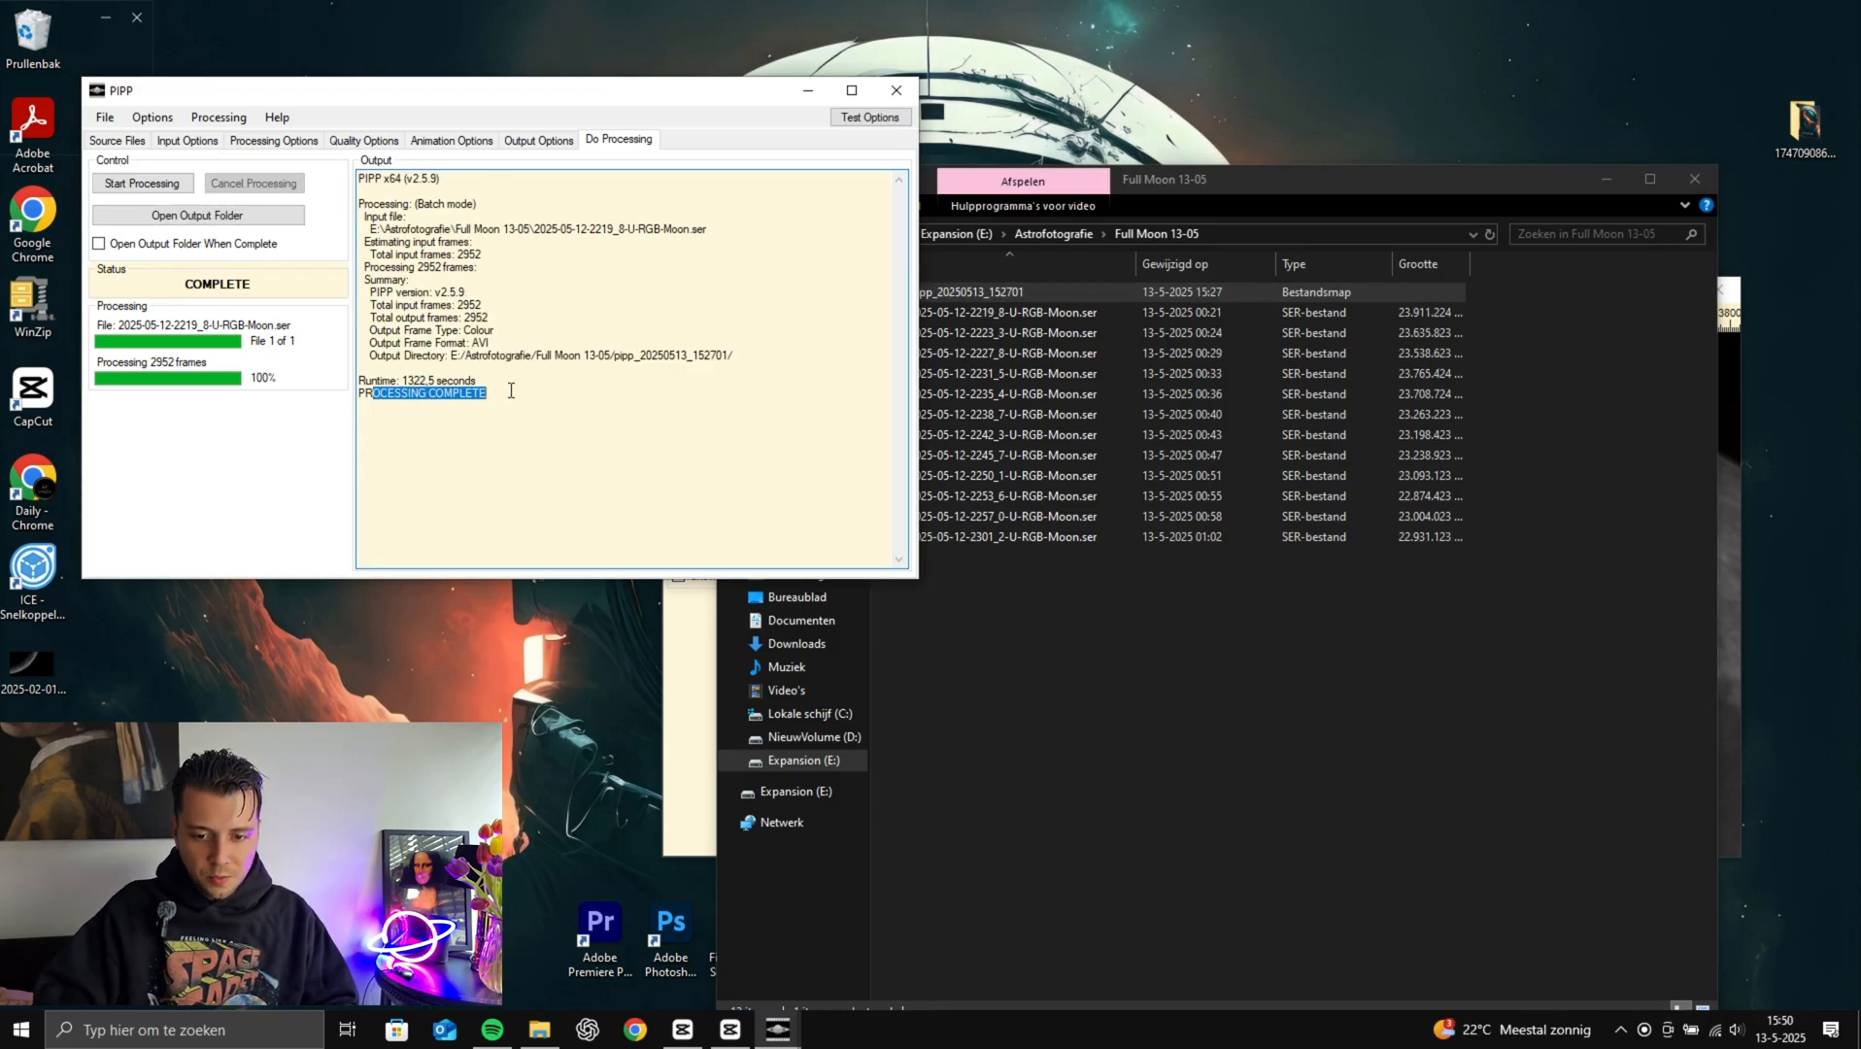
pyautogui.click(510, 393)
# Close the input frame preview and return to the source files list in PIPP
pyautogui.click(697, 632)
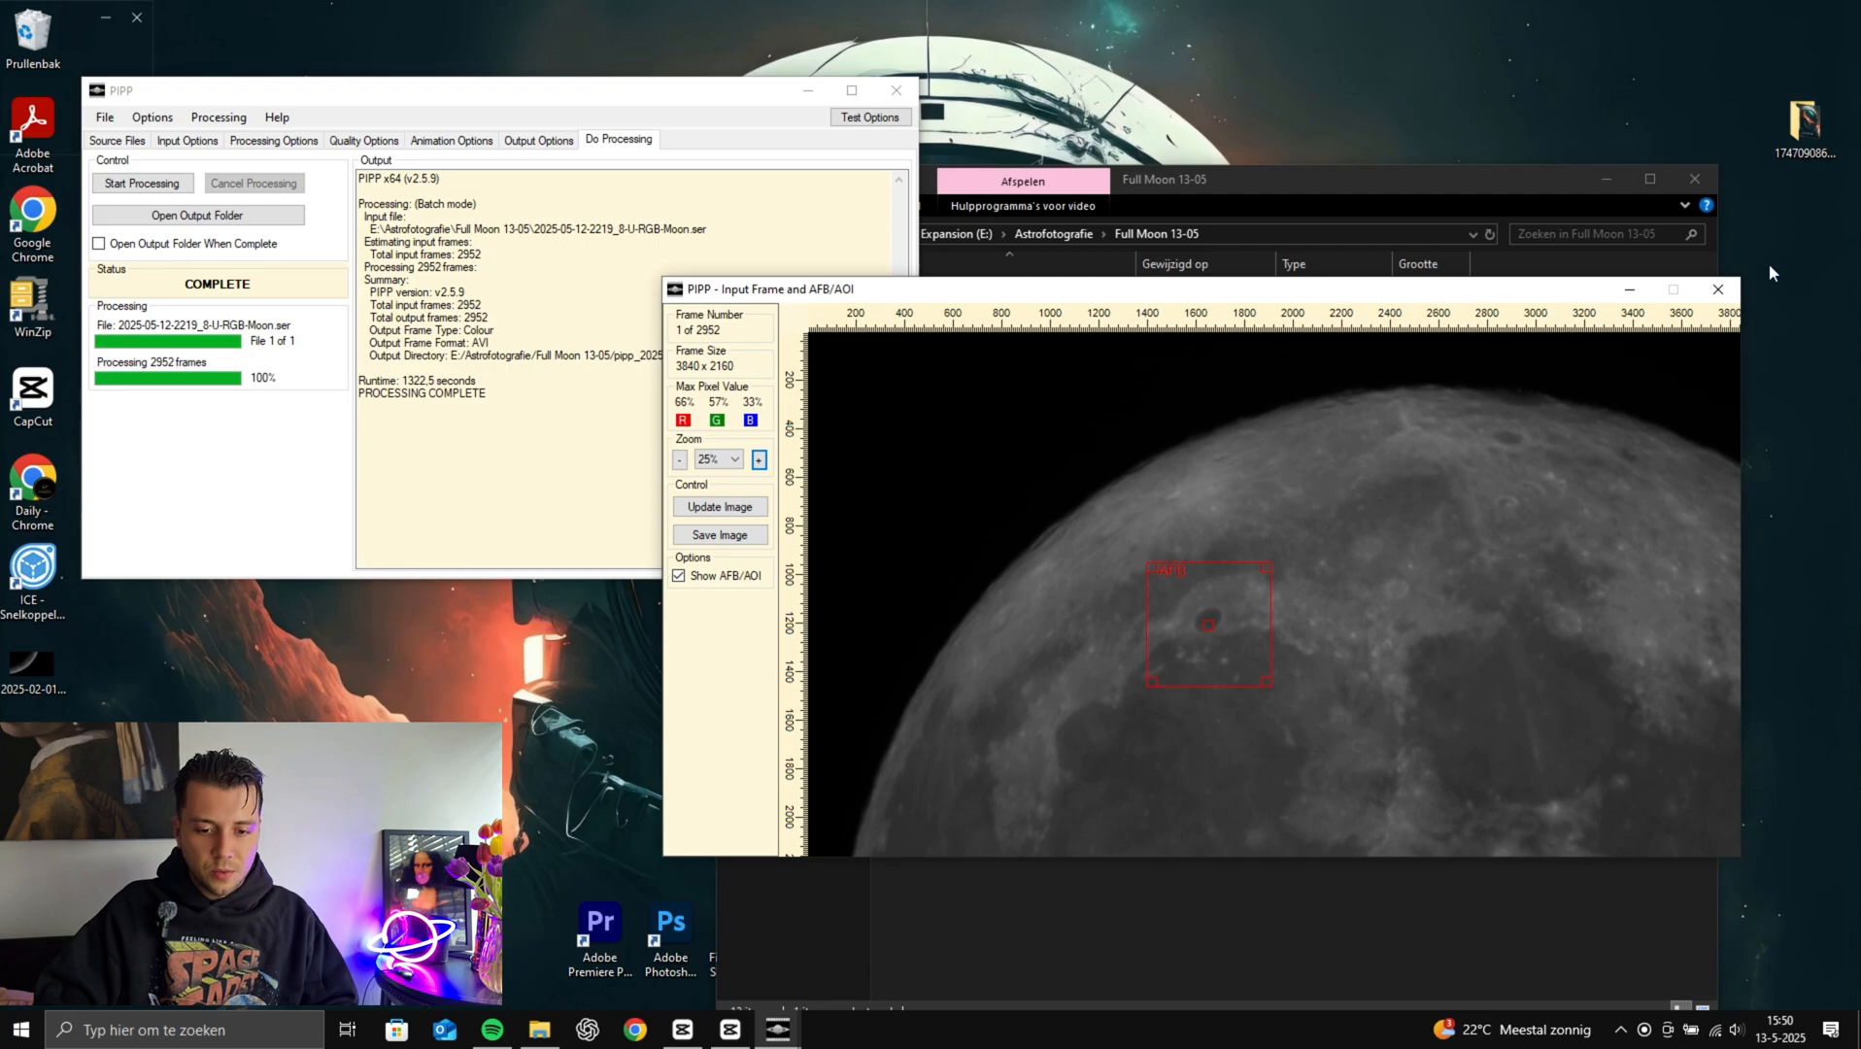
pyautogui.click(1717, 288)
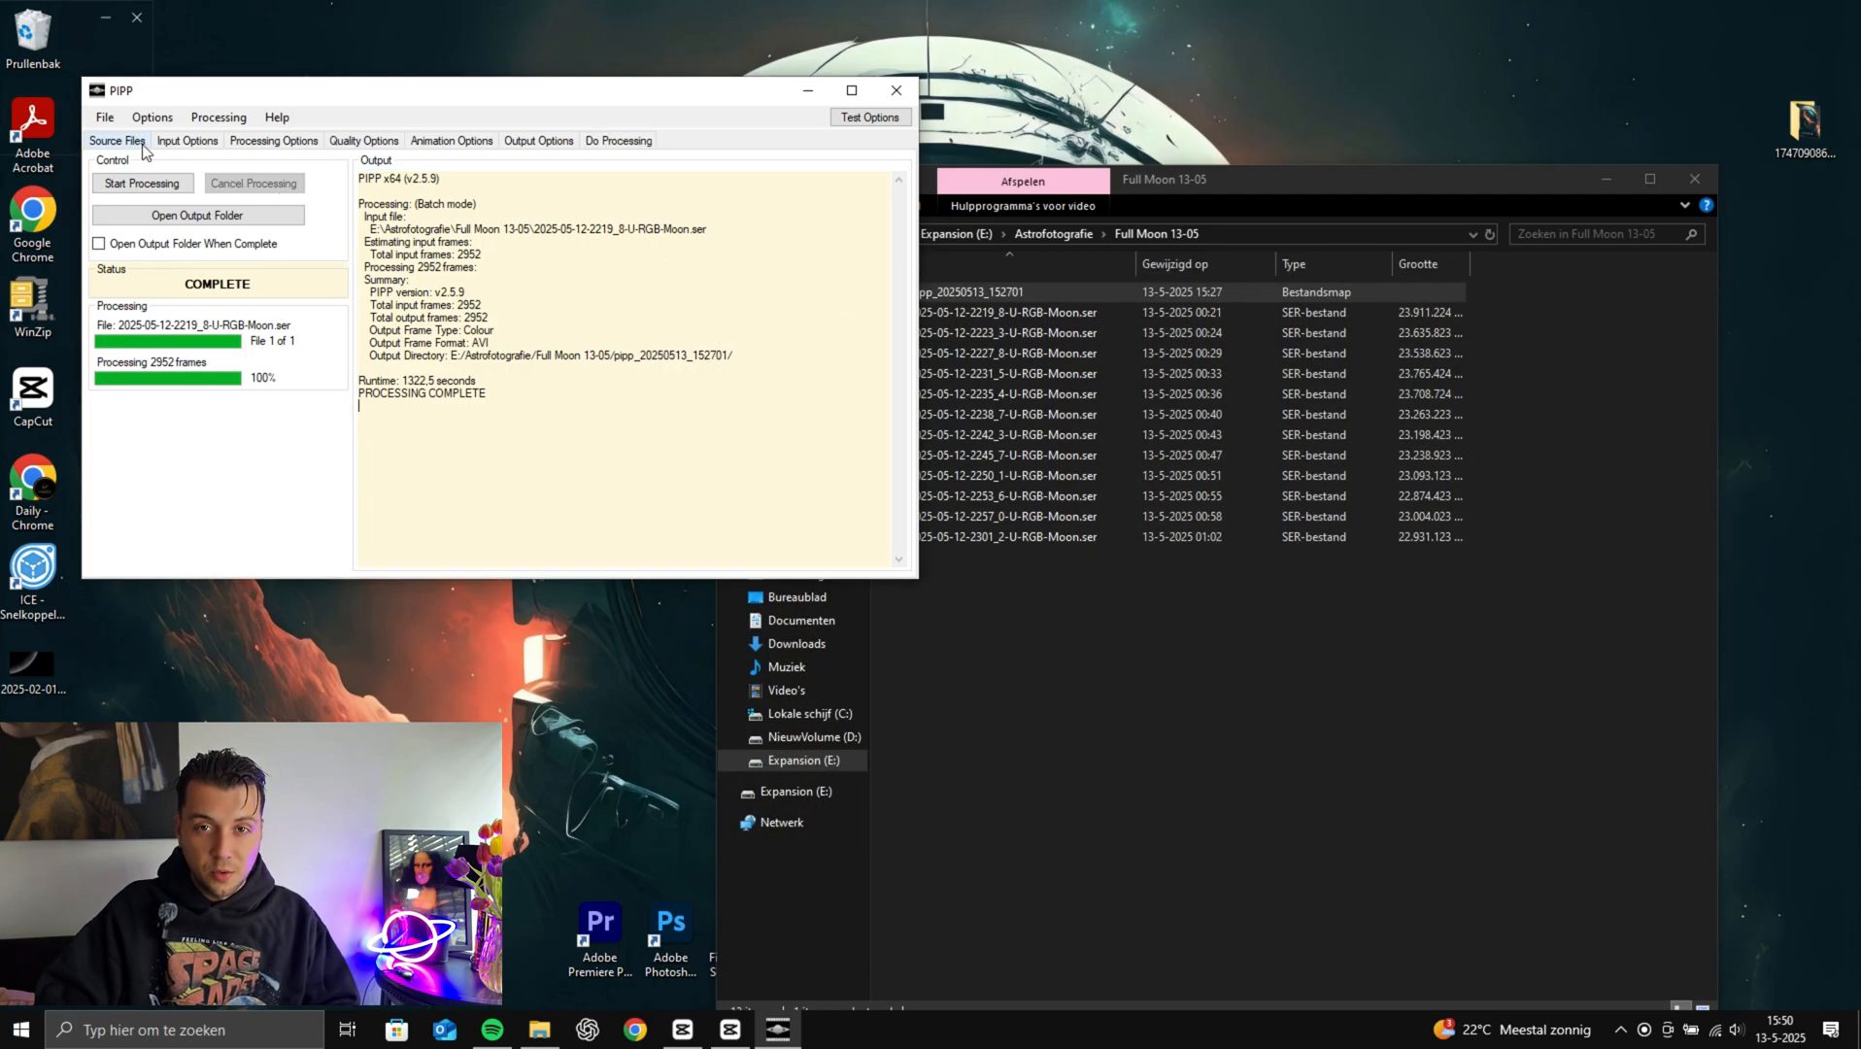
pyautogui.click(116, 140)
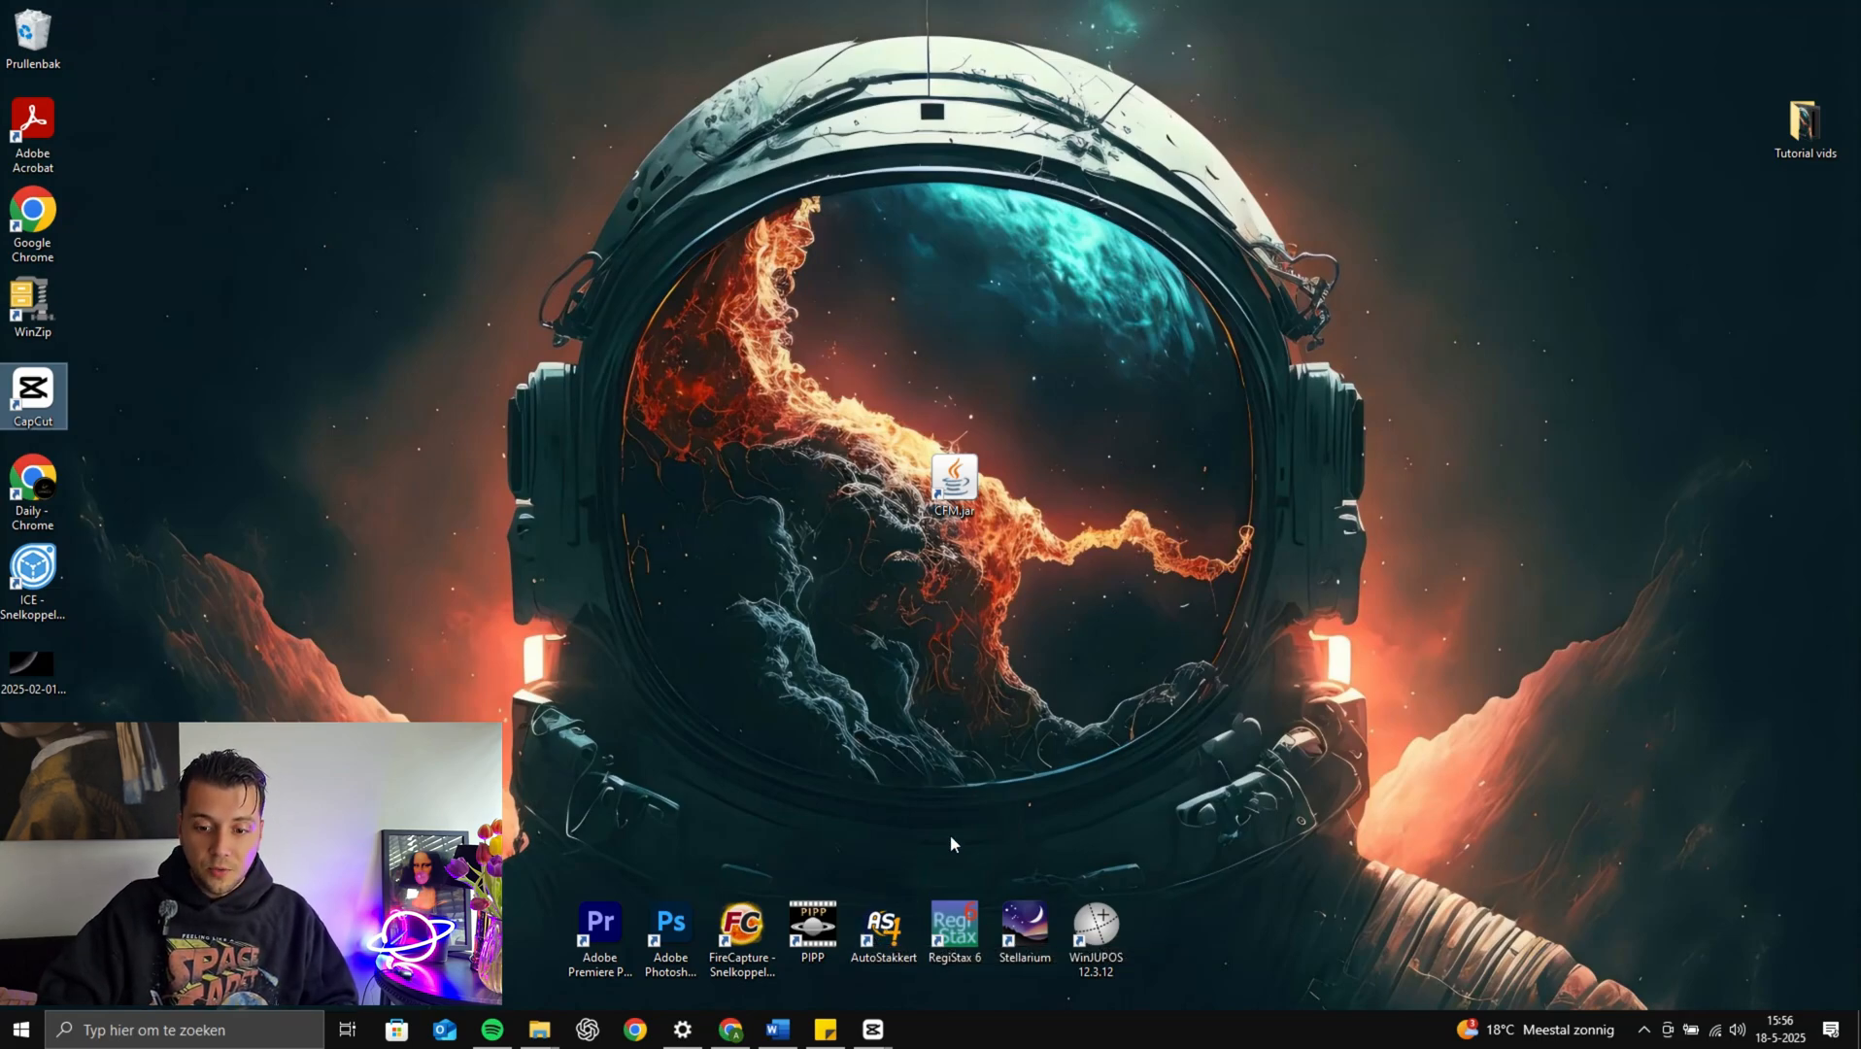
pyautogui.doubleClick(884, 931)
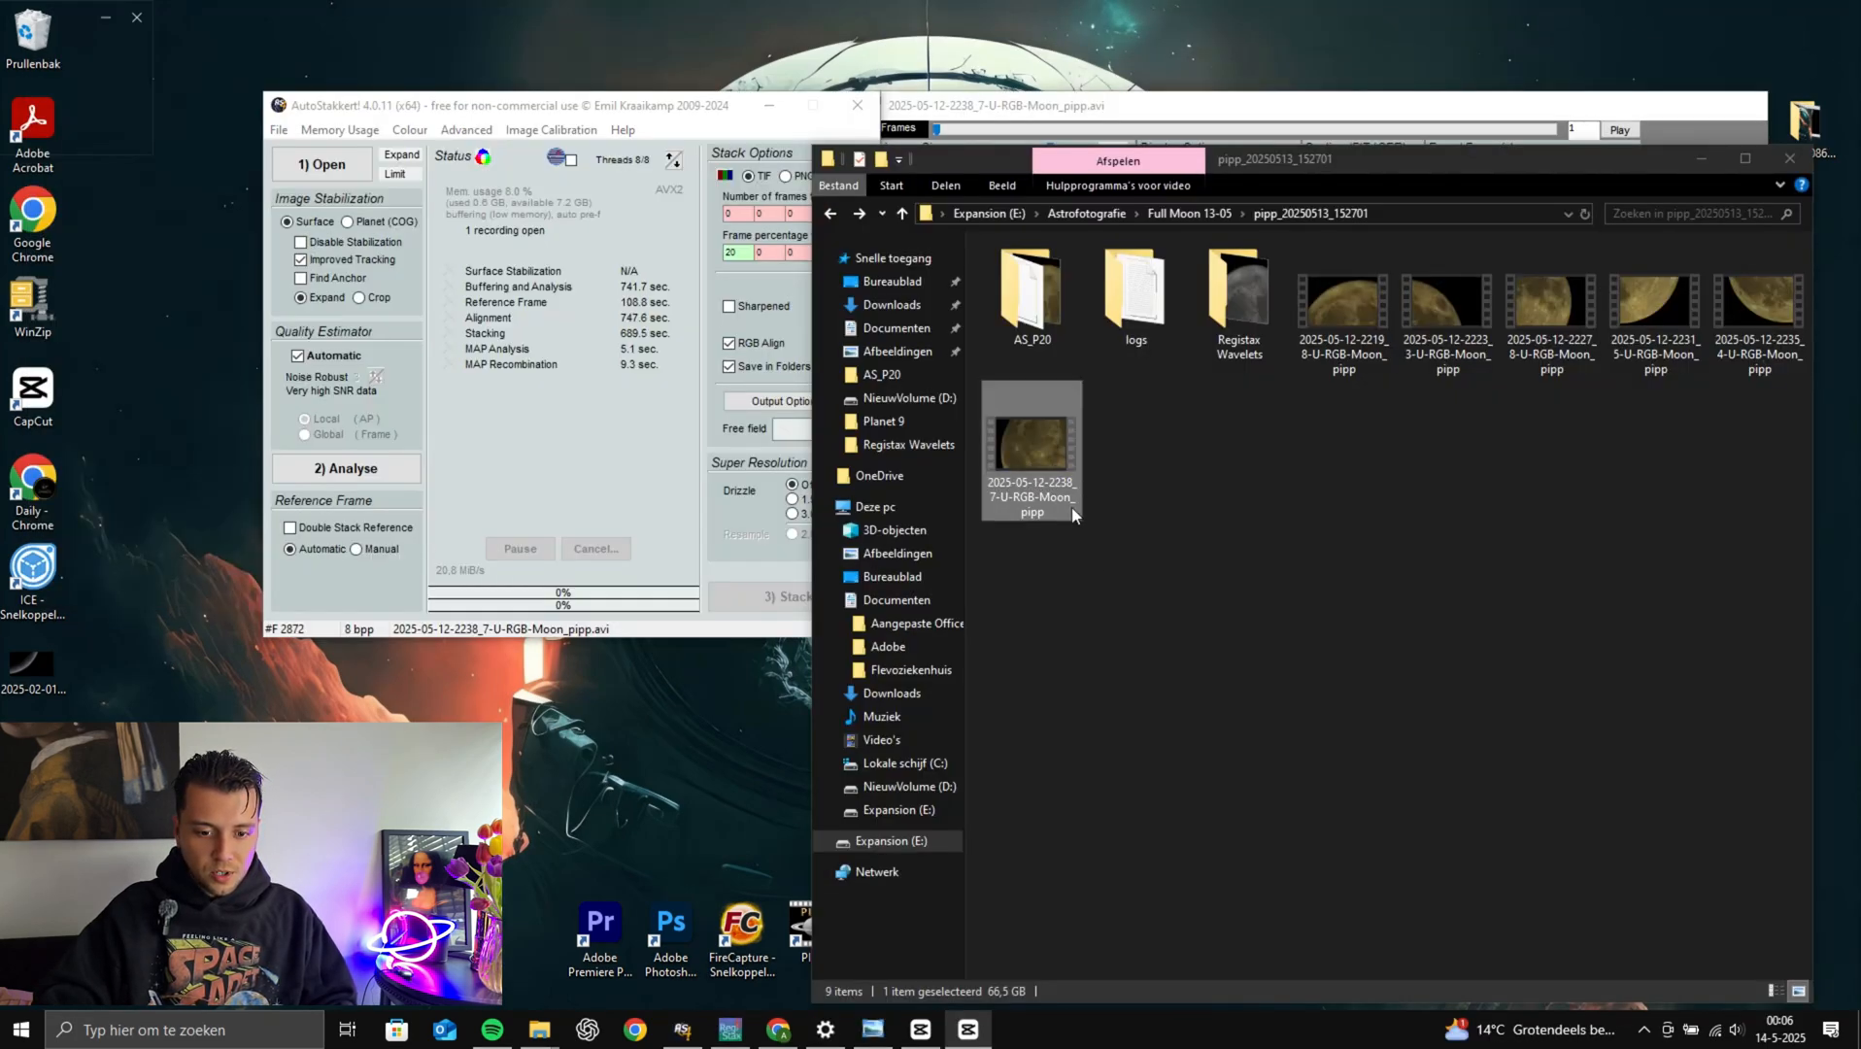
pyautogui.moveTo(1051, 488); pyautogui.dragTo(501, 418)
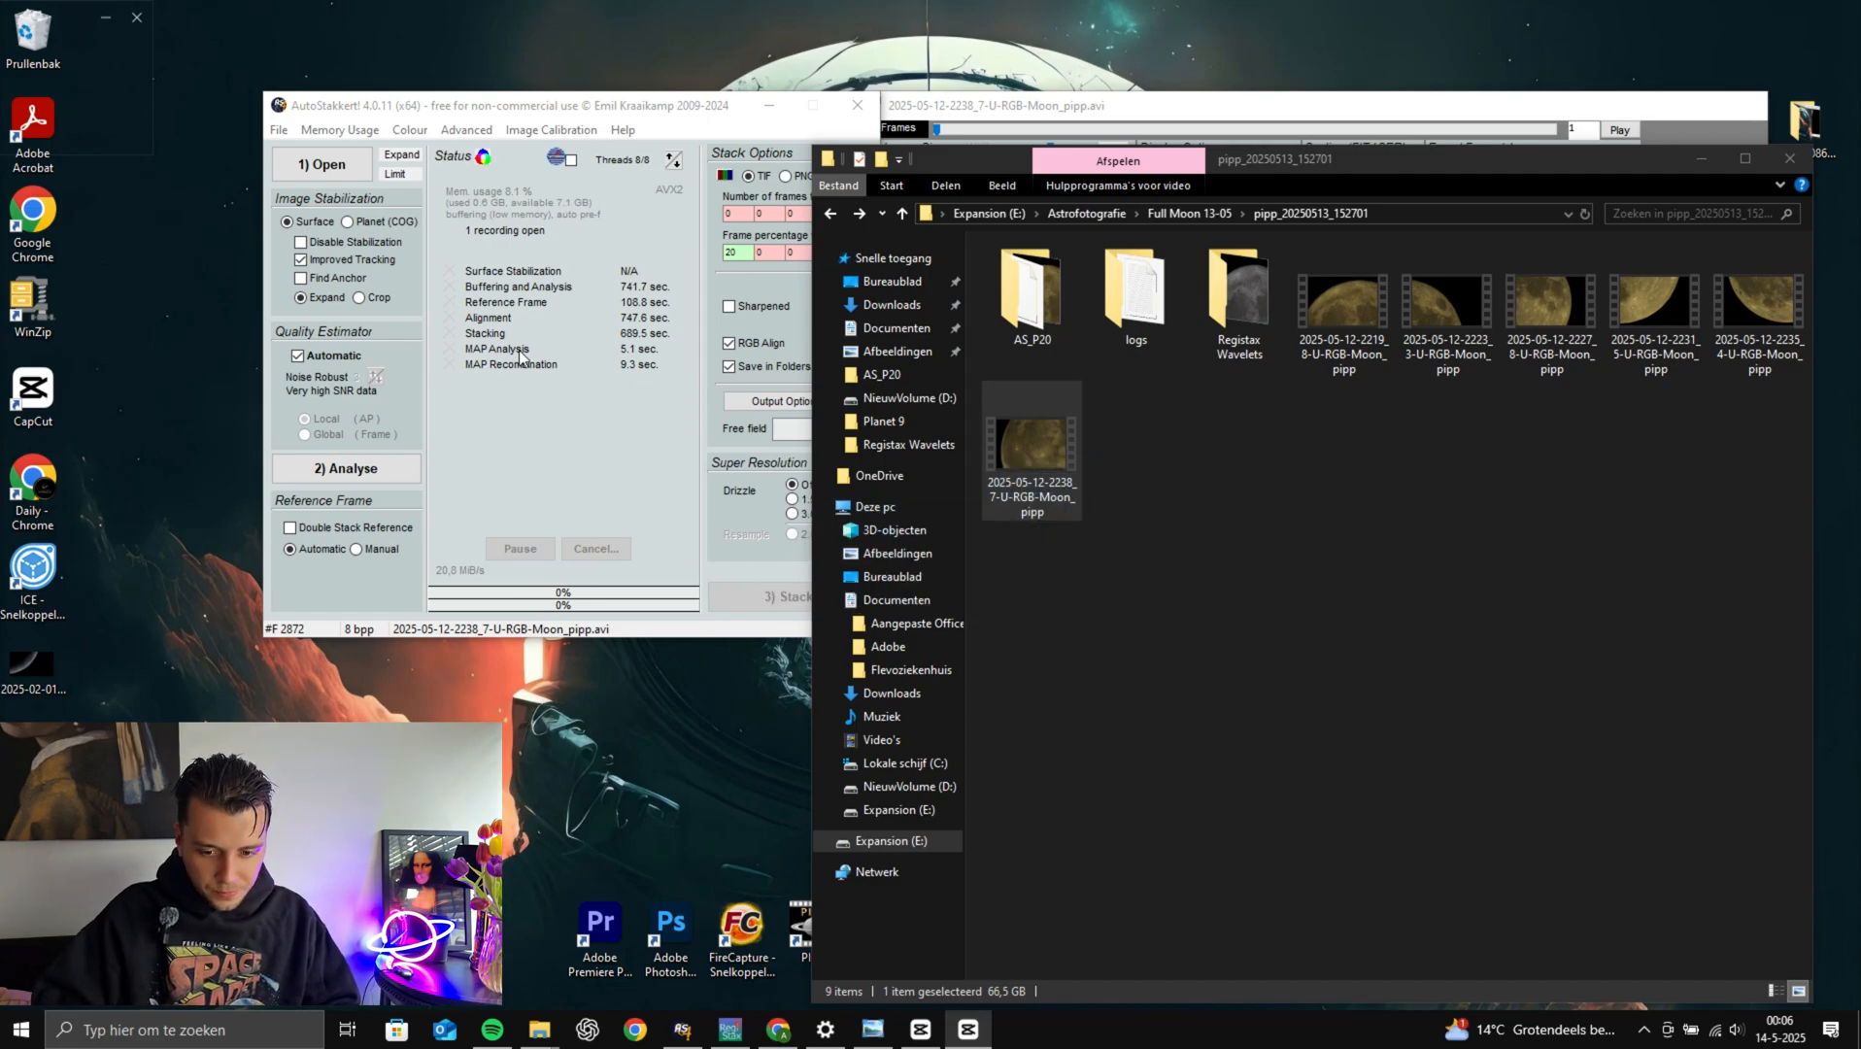
# Set the image stabilization anchor on the bright crater near the Moon's left limb and analyse the video
pyautogui.click(1029, 114)
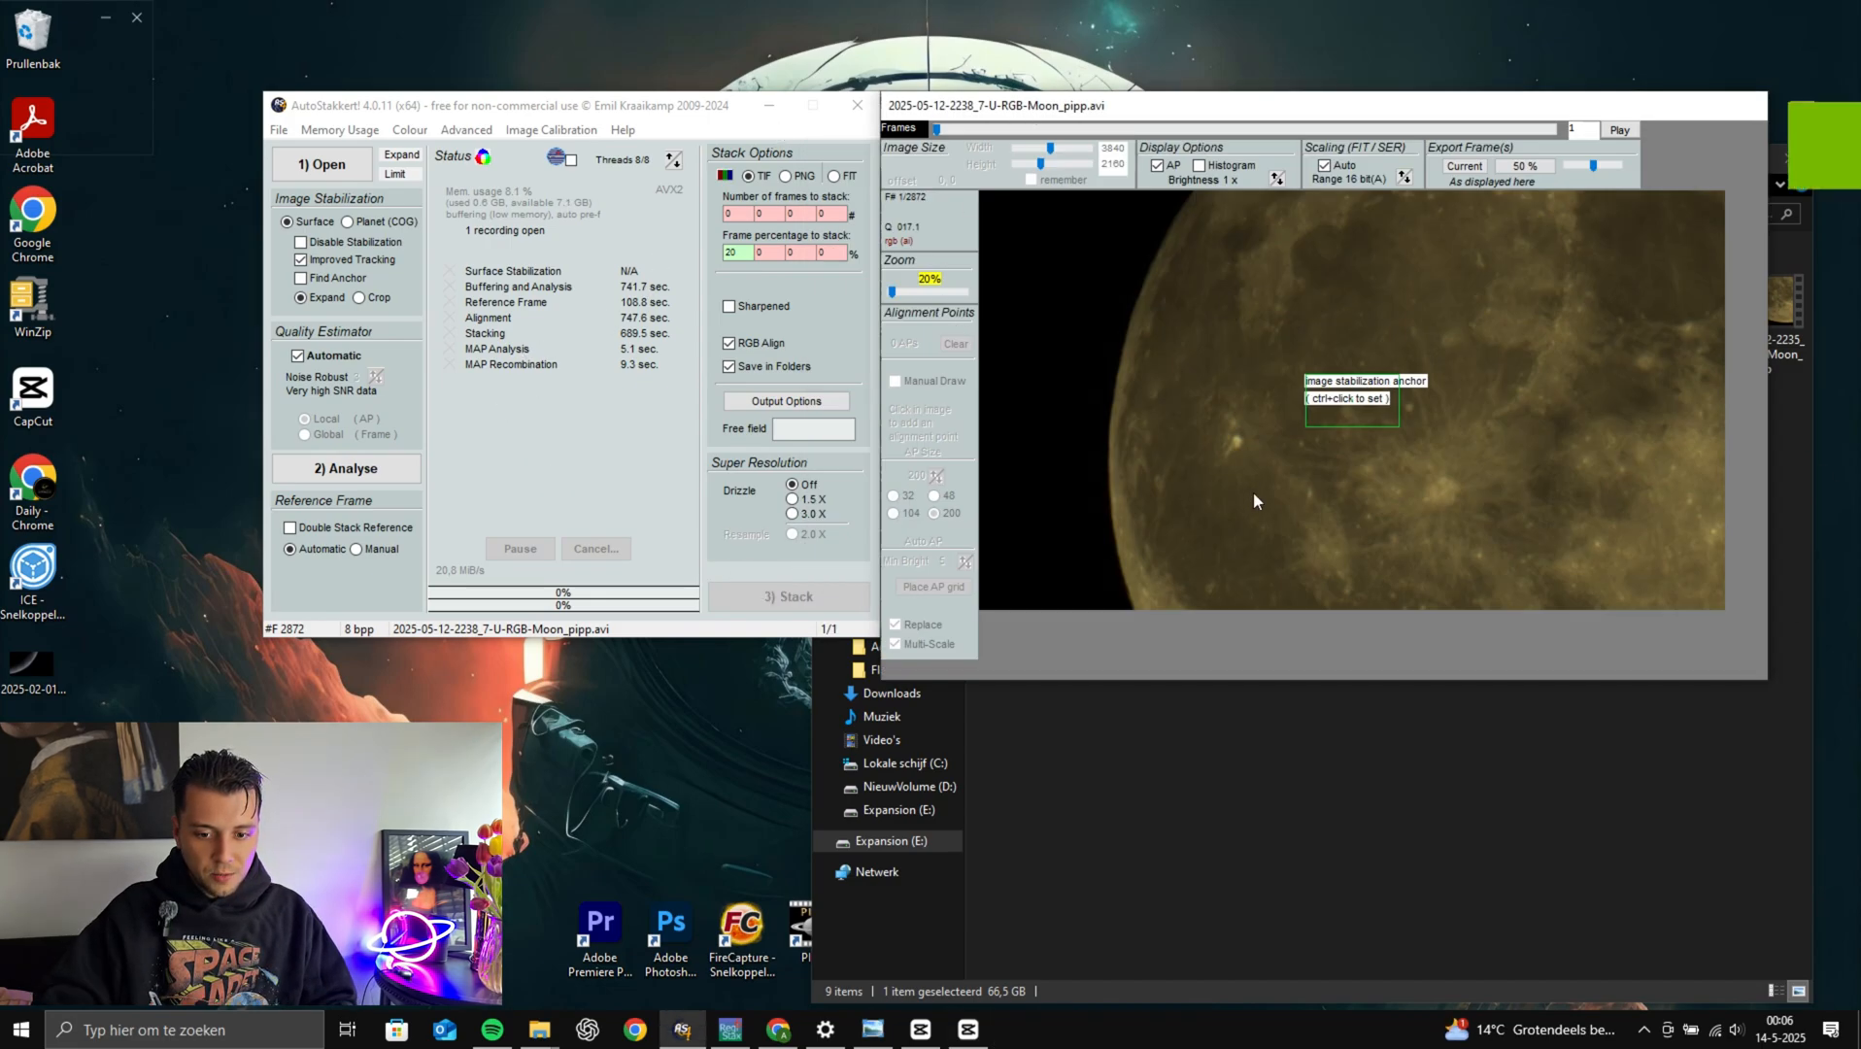
pyautogui.keyDown('ctrl'); pyautogui.click(1237, 442); pyautogui.keyUp('ctrl')
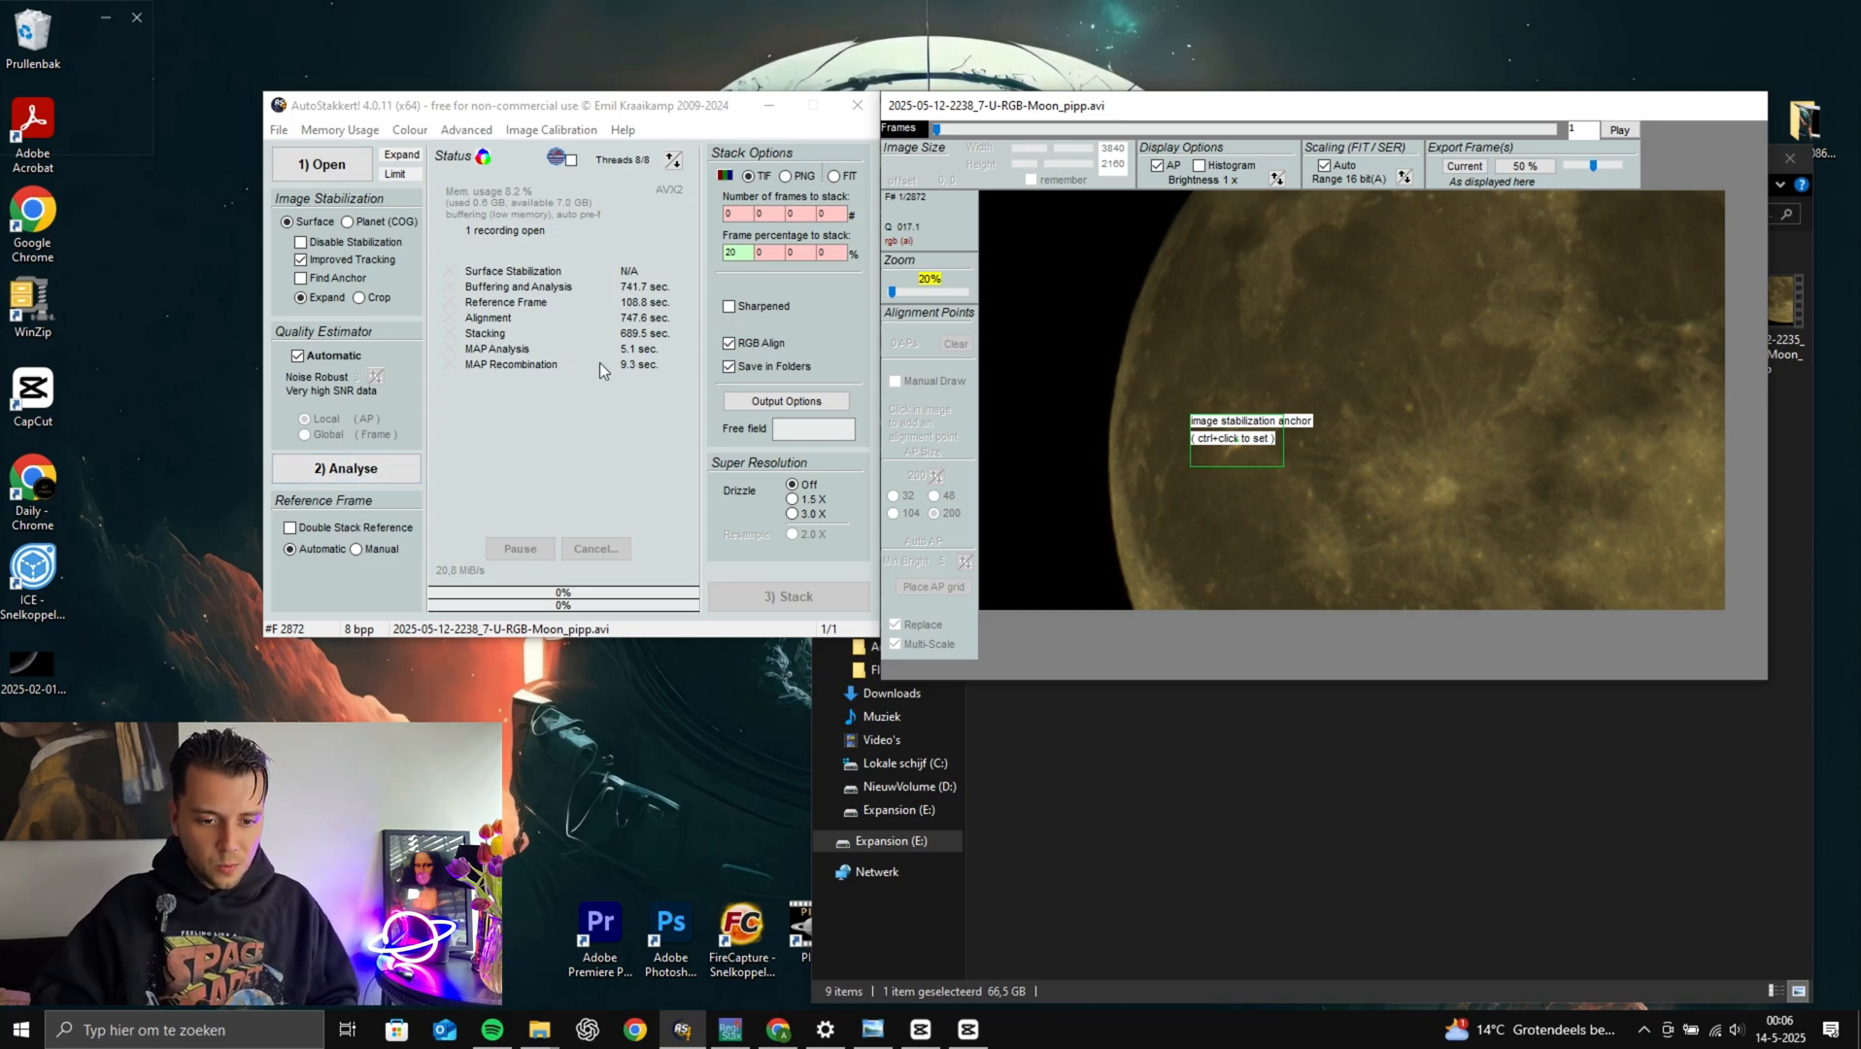
pyautogui.click(382, 475)
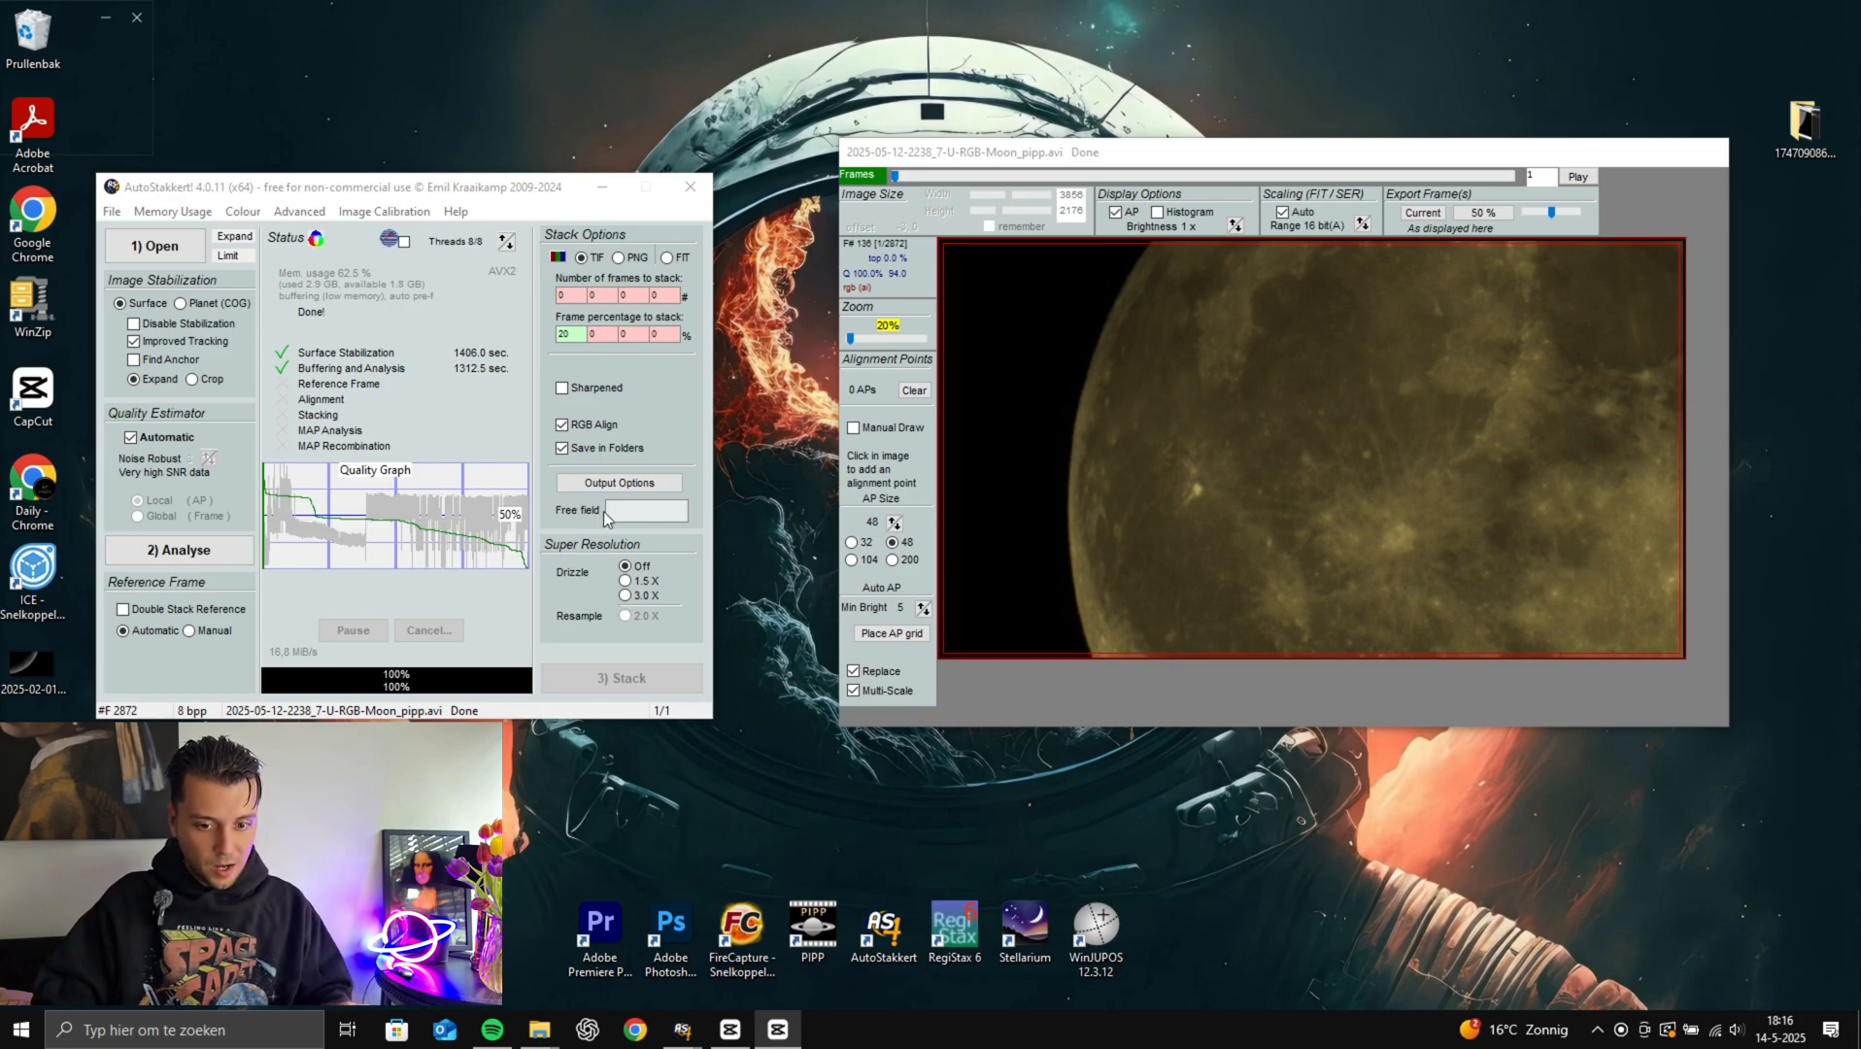
# Keep the frame percentage to stack at 20, set the alignment point size to 200 and place the AP grid
pyautogui.click(575, 334)
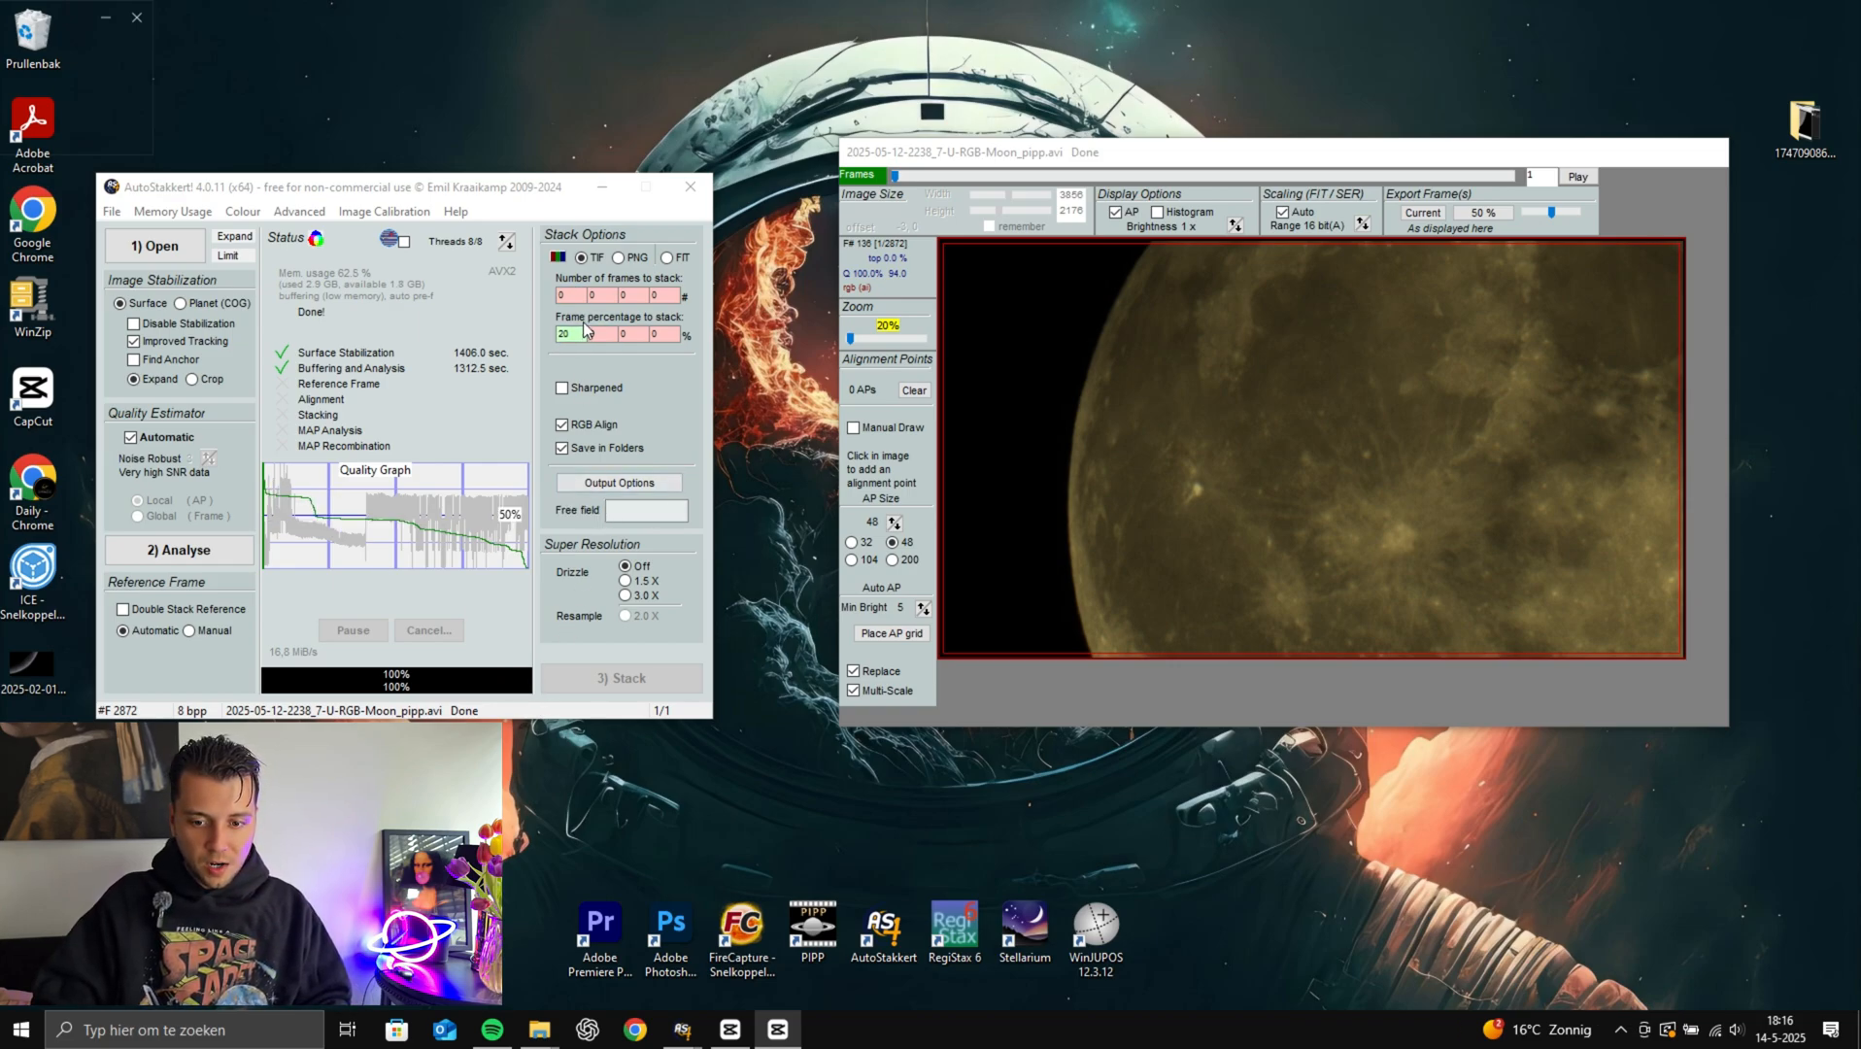
pyautogui.click(577, 323)
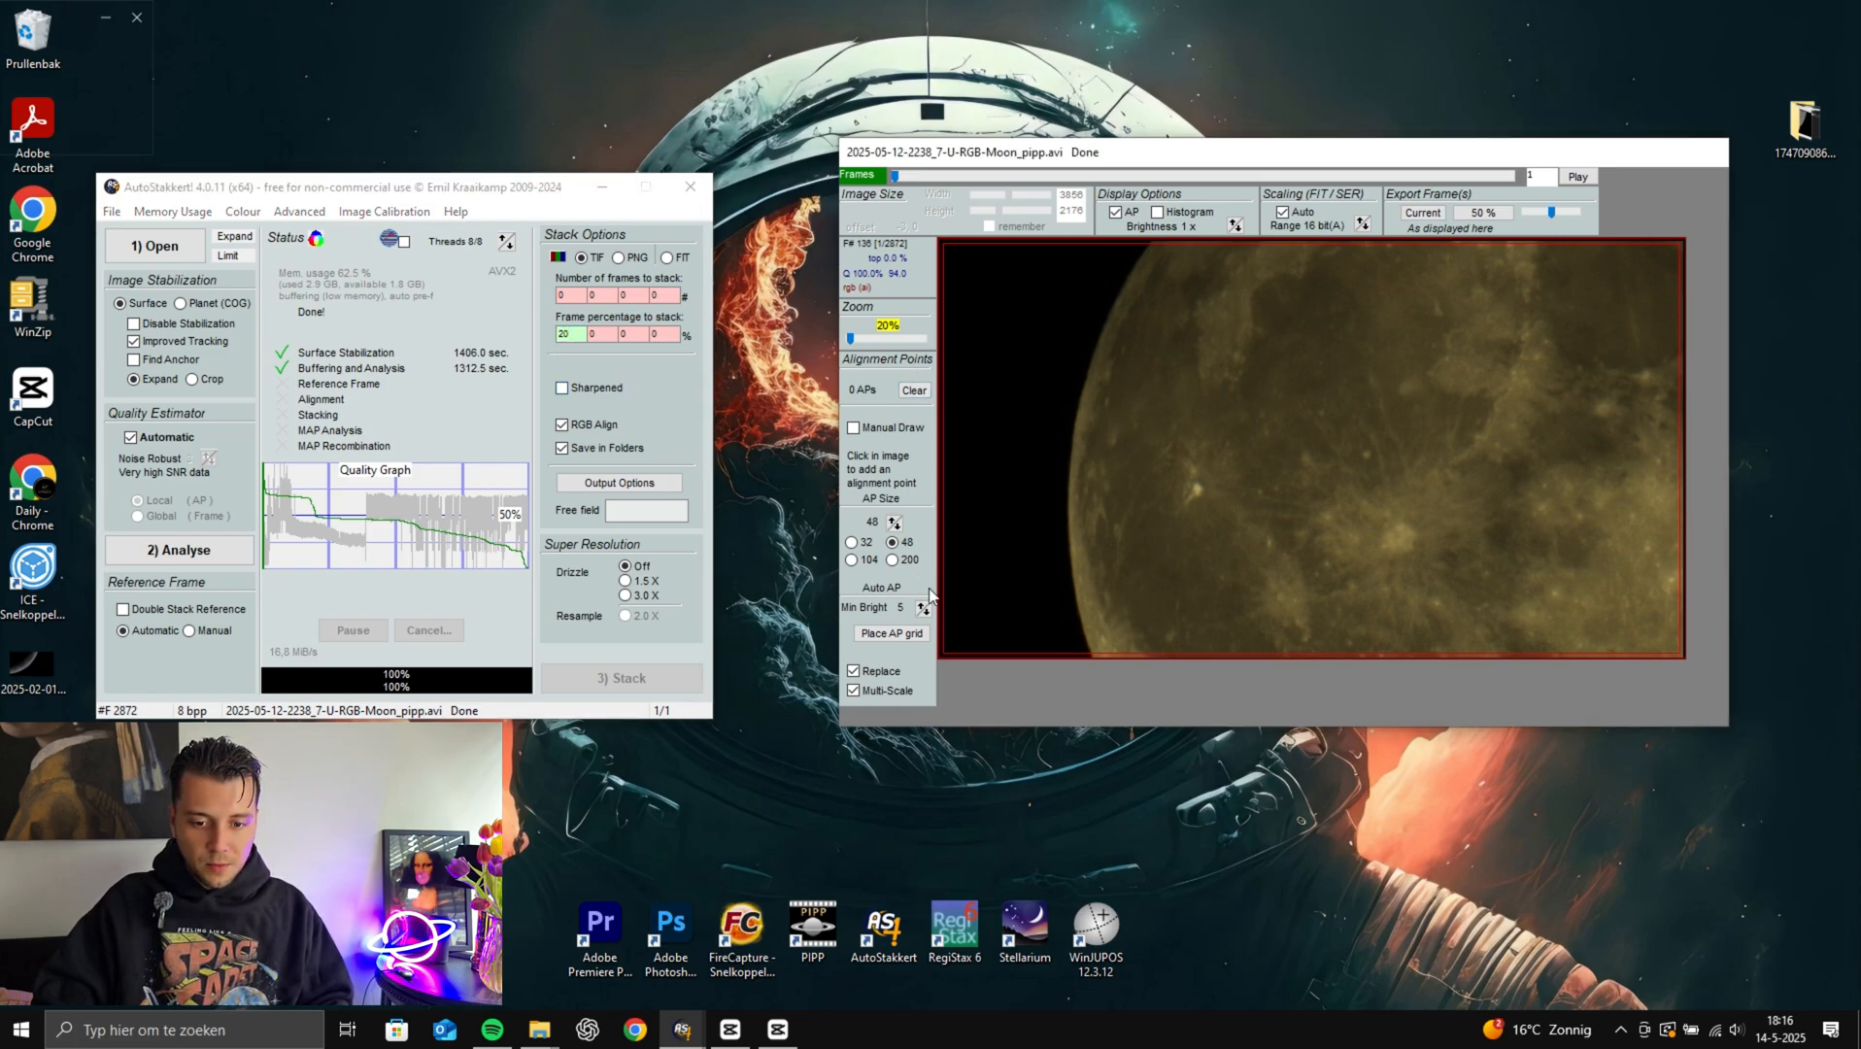
pyautogui.click(893, 560)
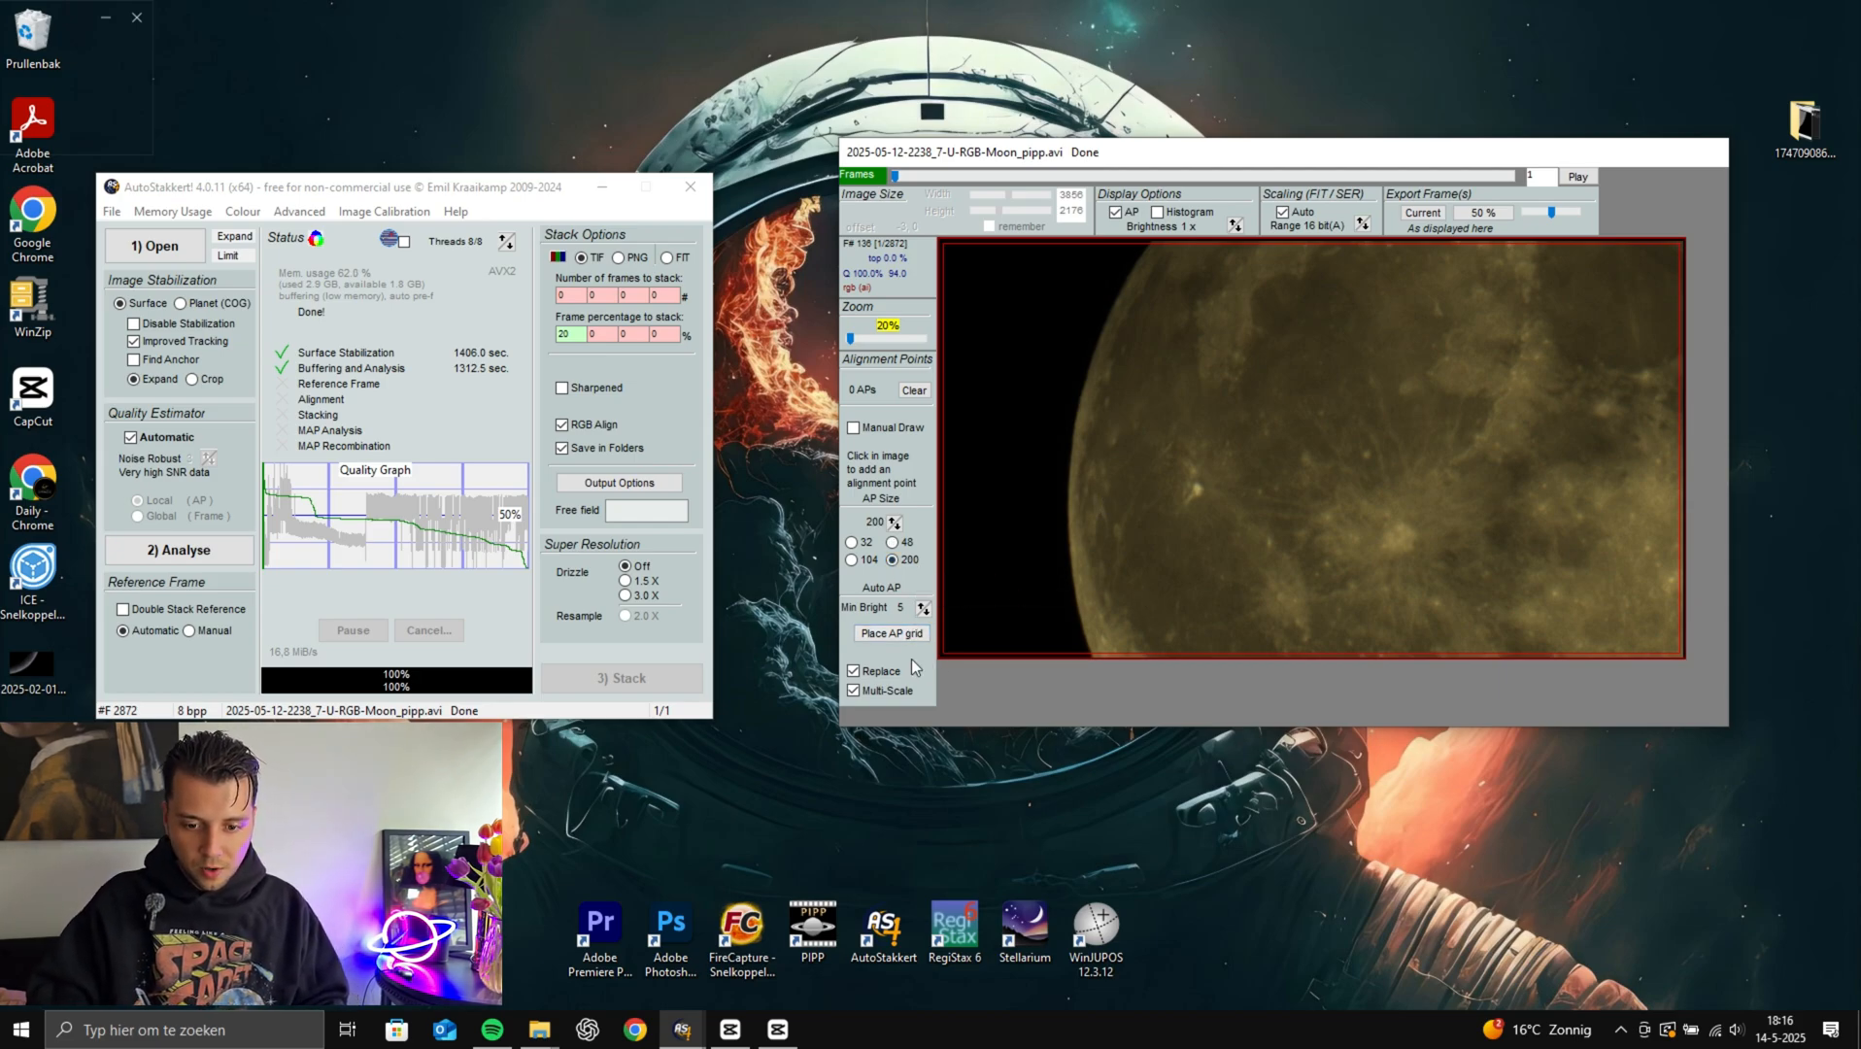
pyautogui.click(927, 633)
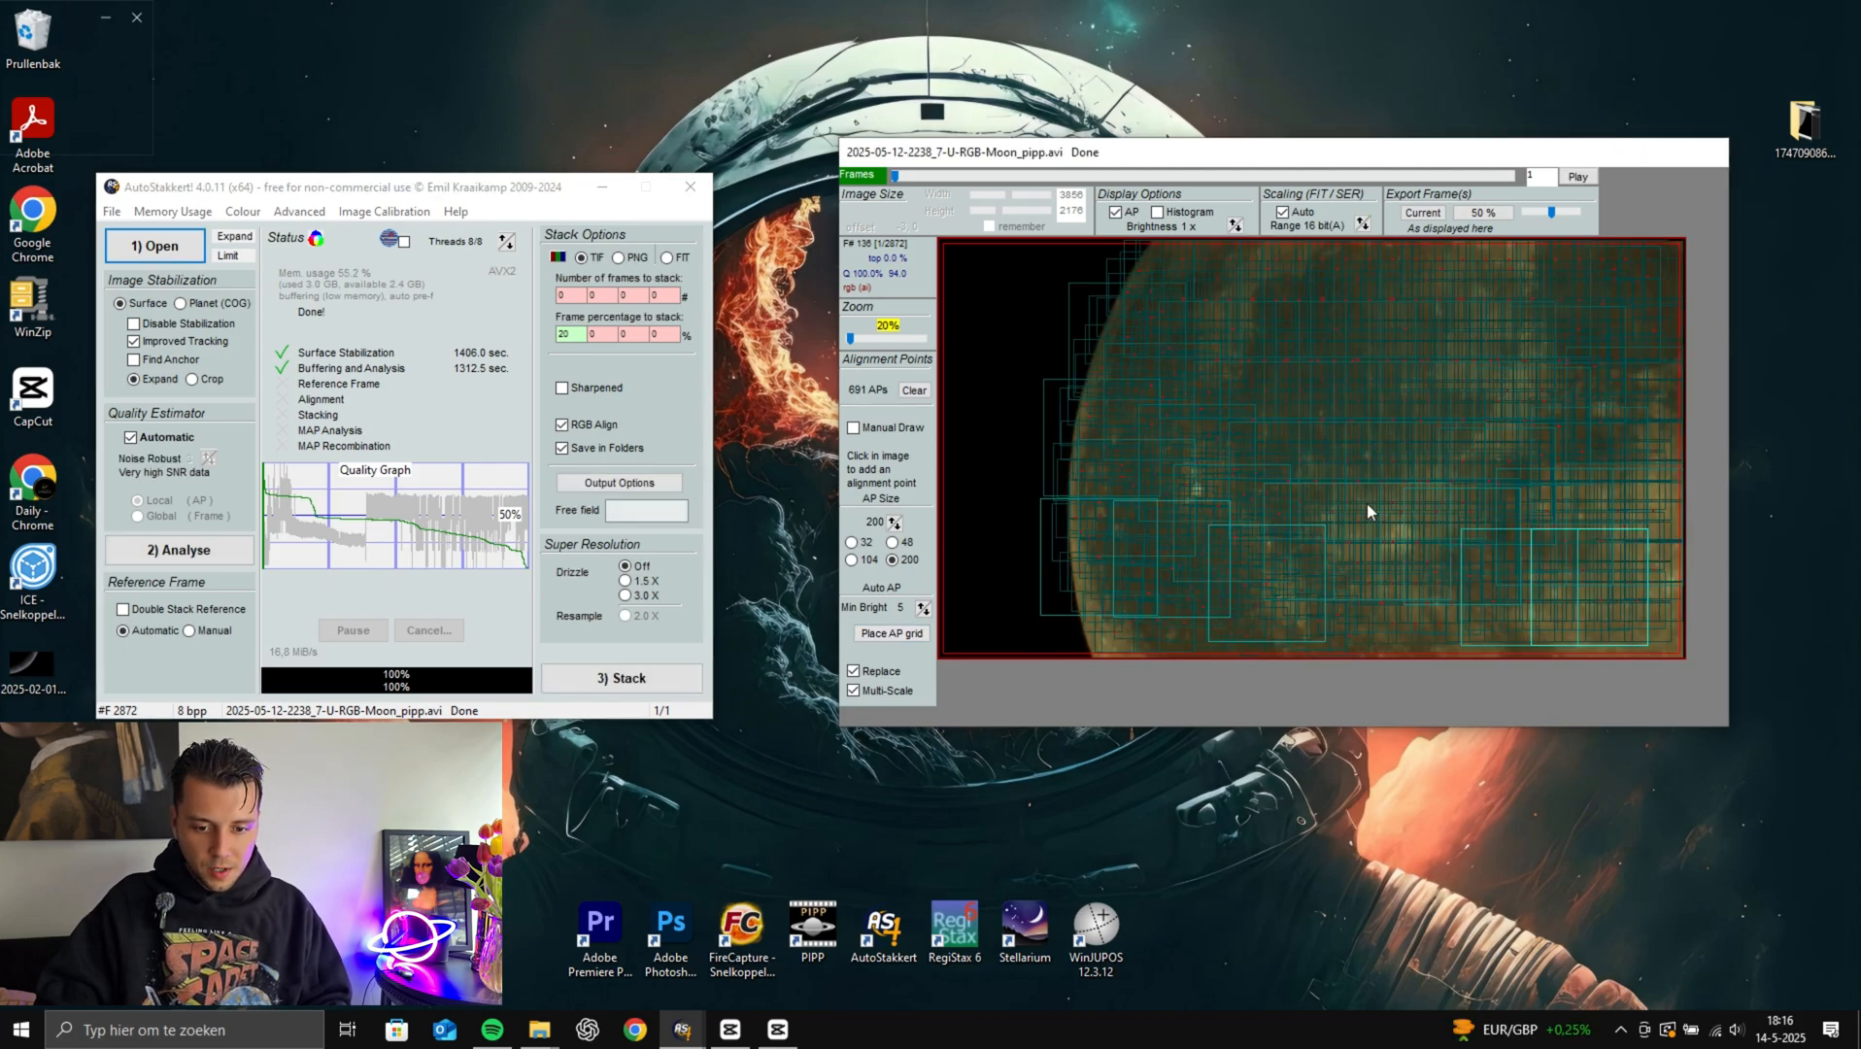
# Remove the alignment points lying mostly in the black sky beside the Moon's left limb and start stacking
pyautogui.rightClick(1055, 589)
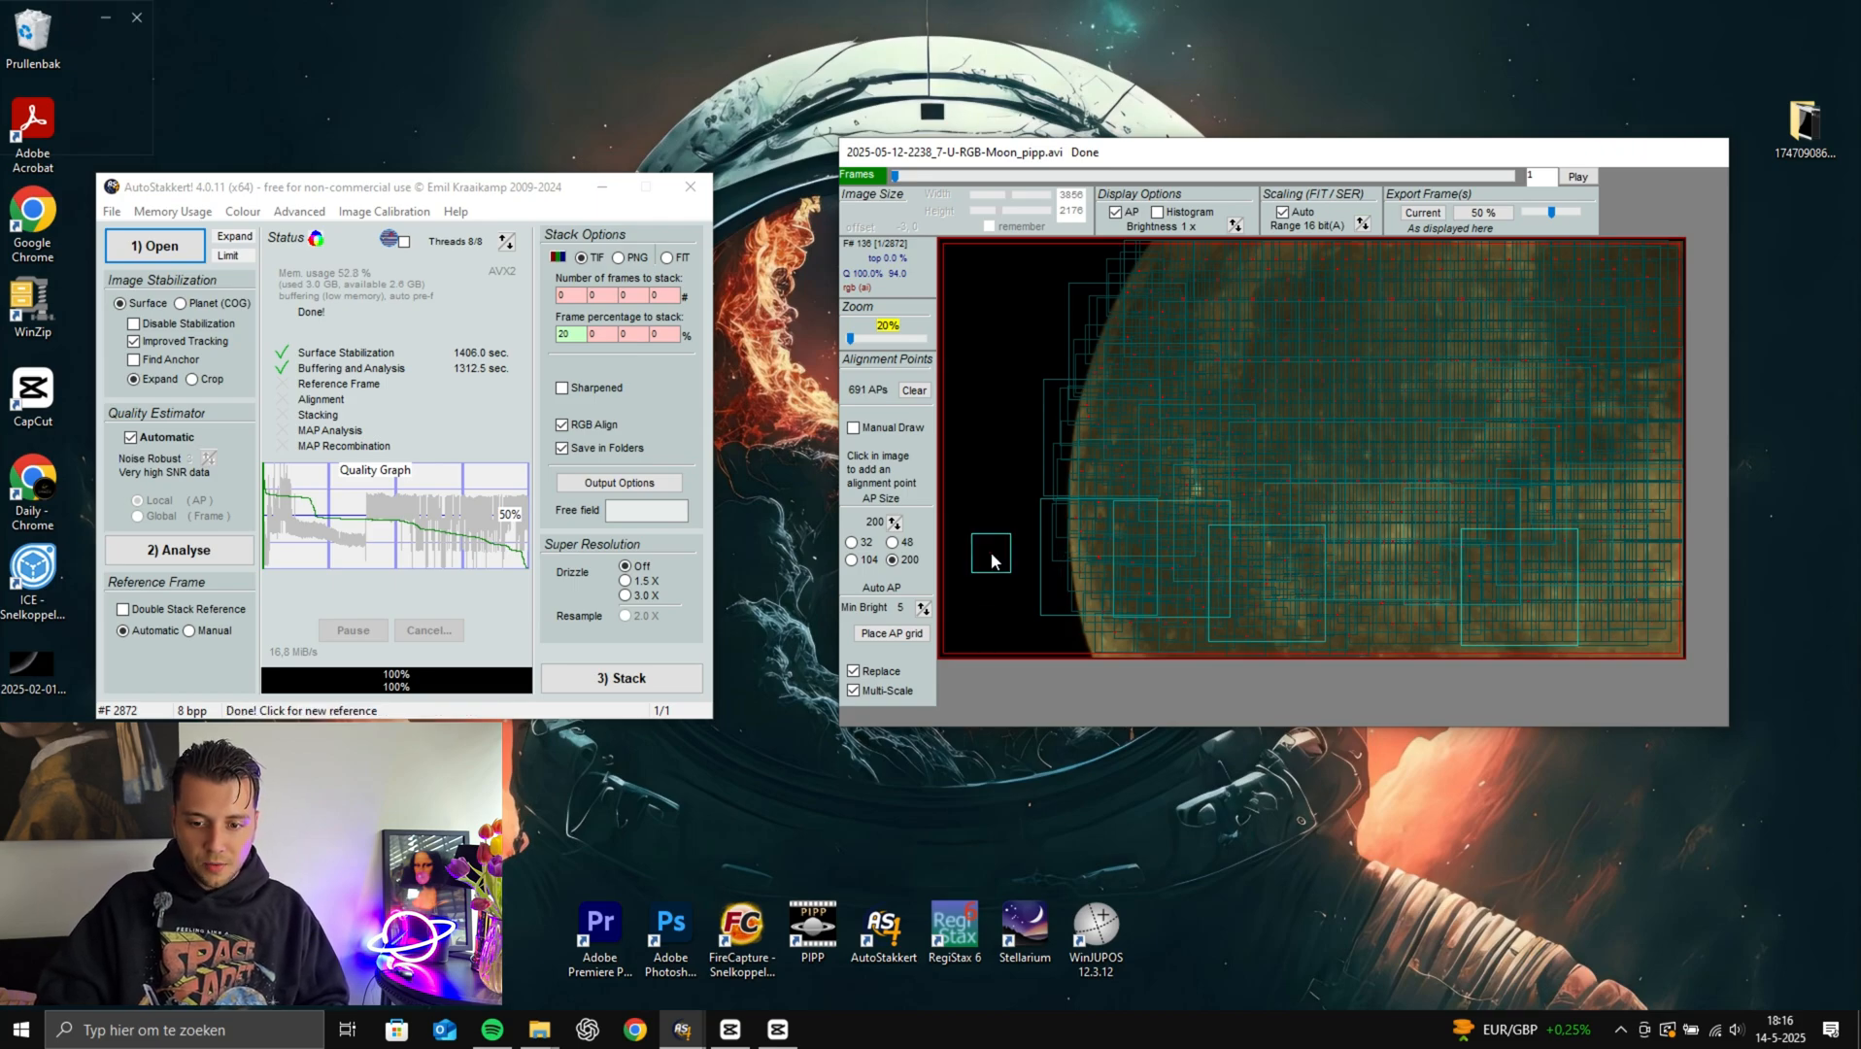
pyautogui.click(999, 380)
pyautogui.rightClick(1010, 334)
pyautogui.rightClick(1010, 334)
pyautogui.rightClick(1010, 334)
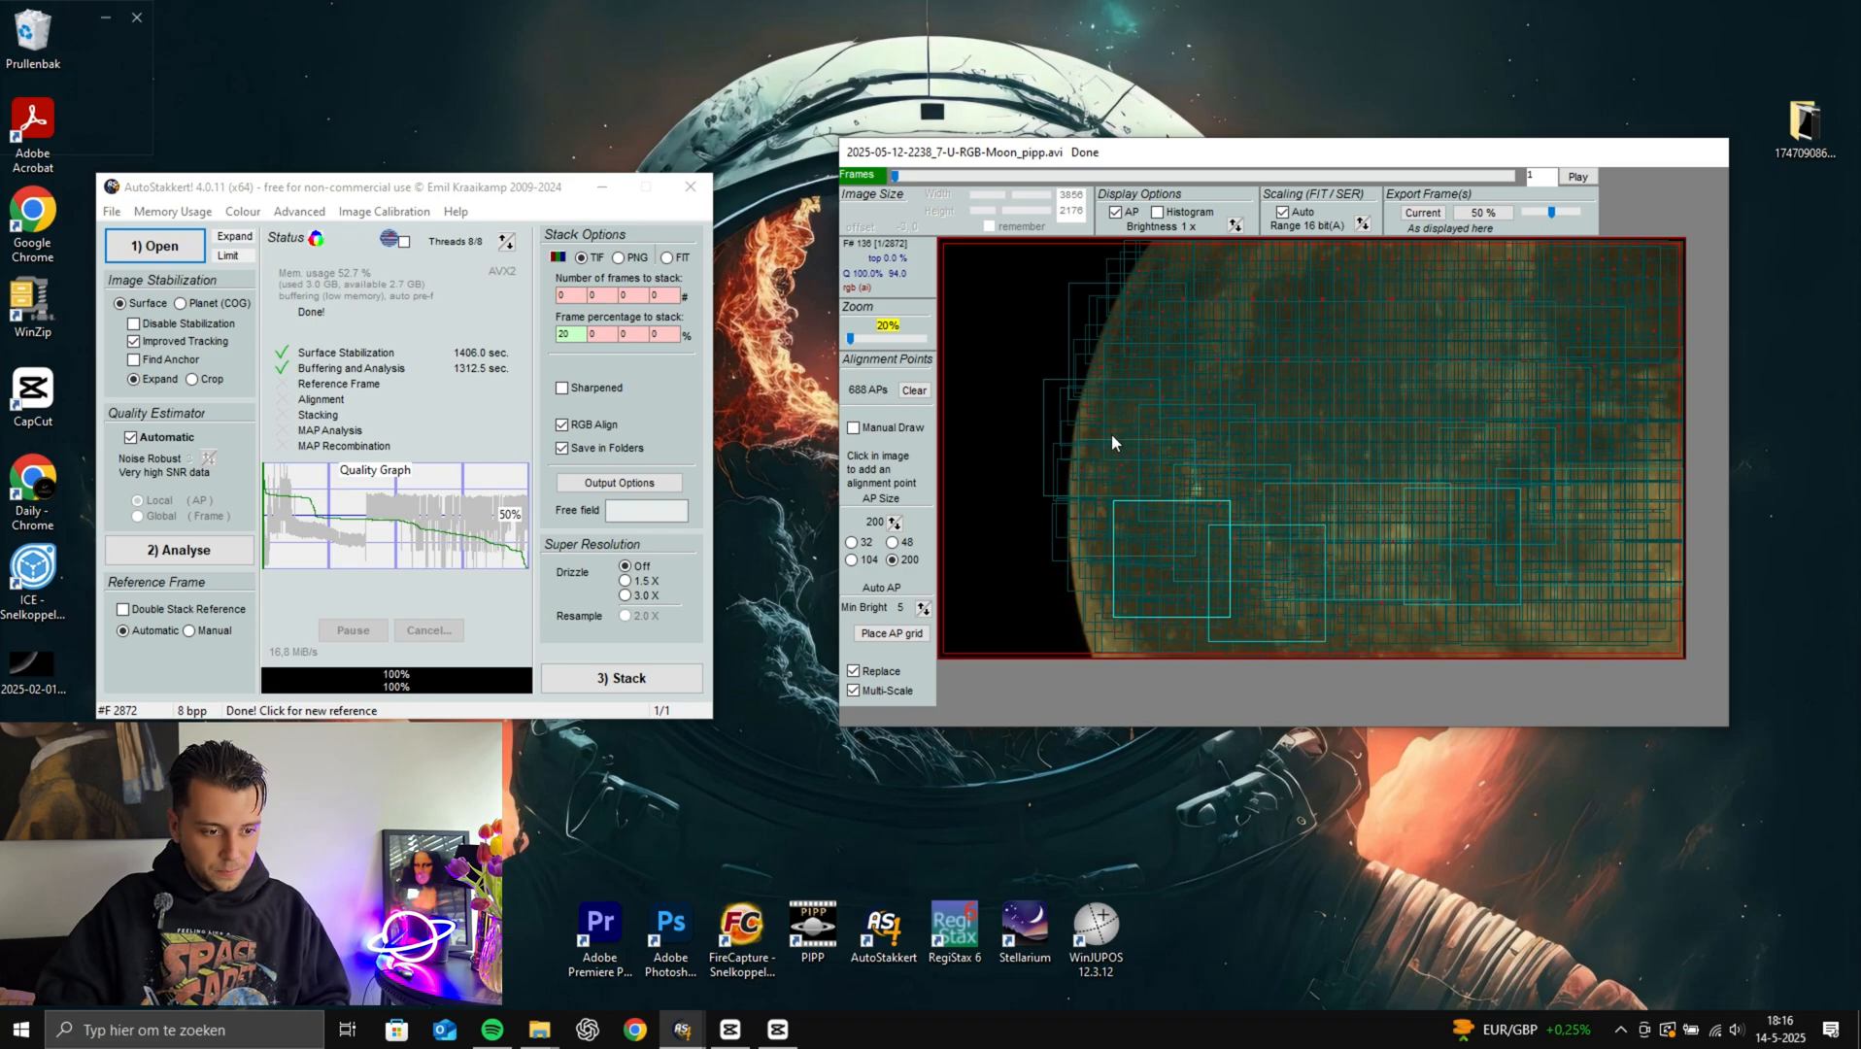
pyautogui.click(616, 680)
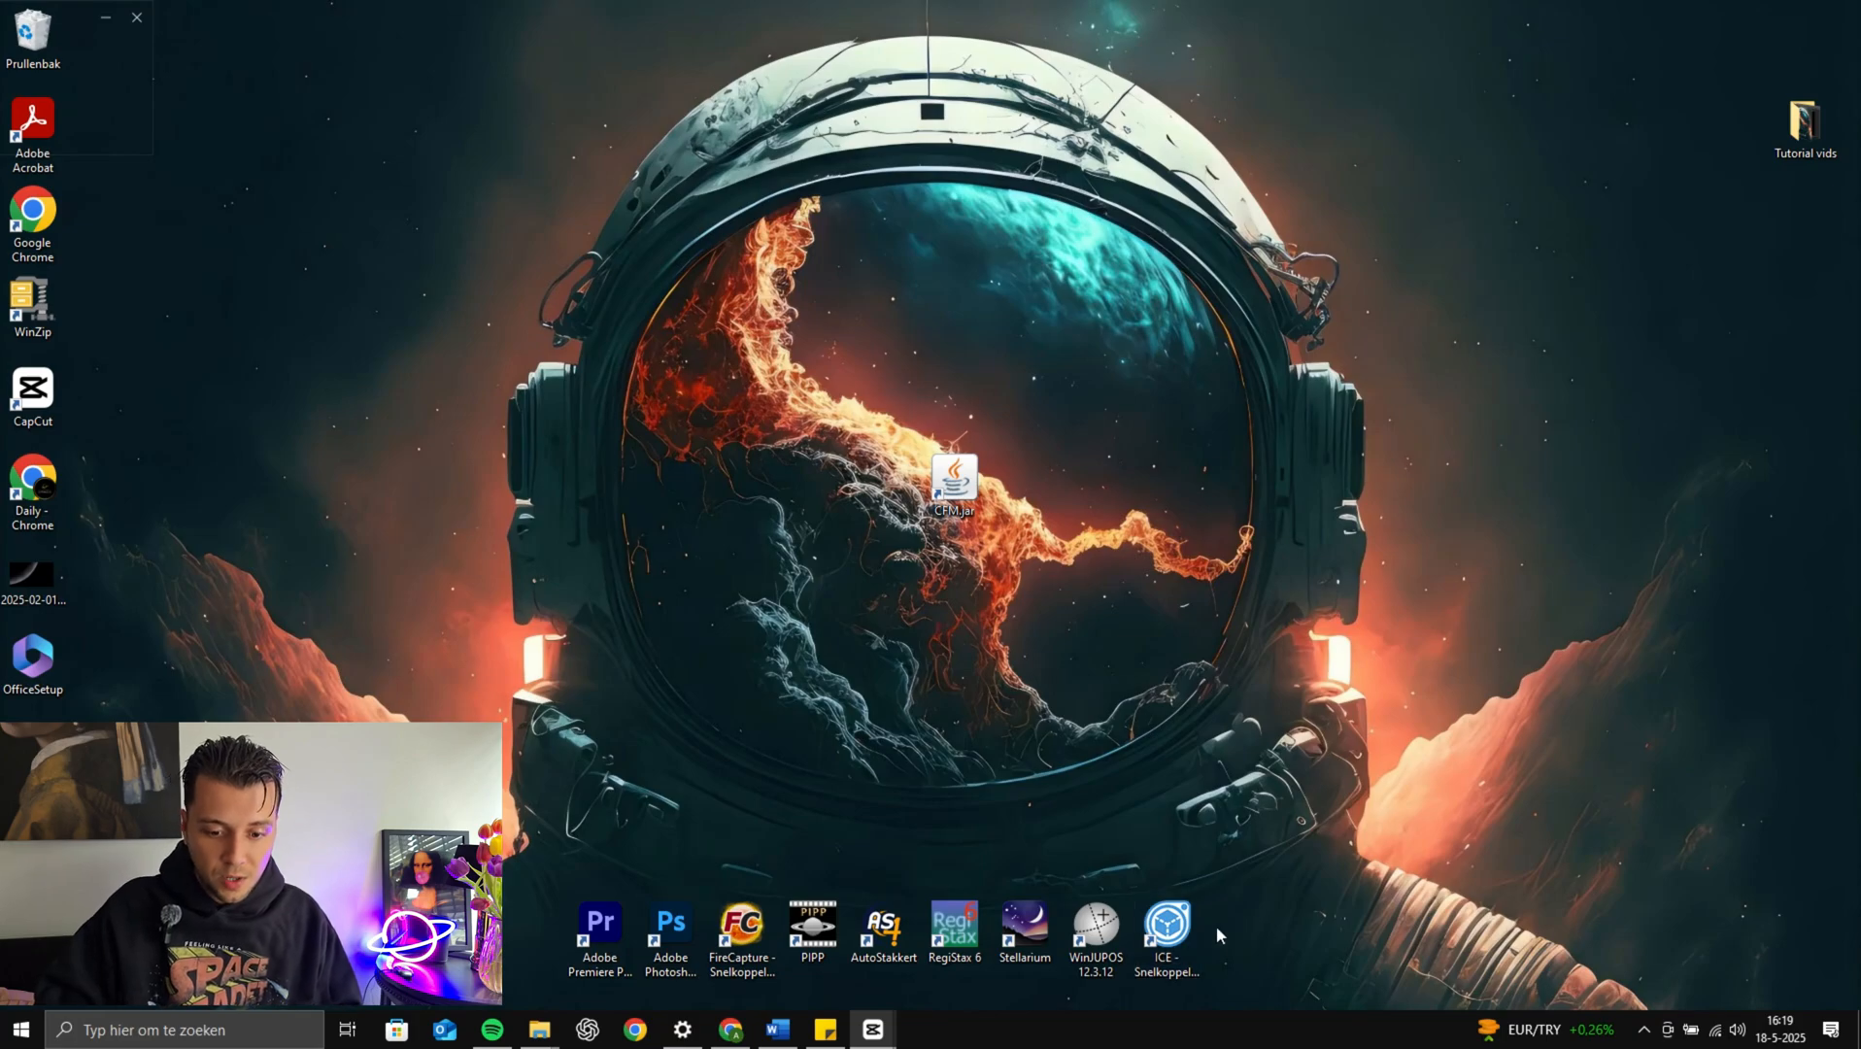
# Open Image Composite Editor and stitch the six imported Moon panels so the whole mosaic can be inspected
pyautogui.doubleClick(1166, 928)
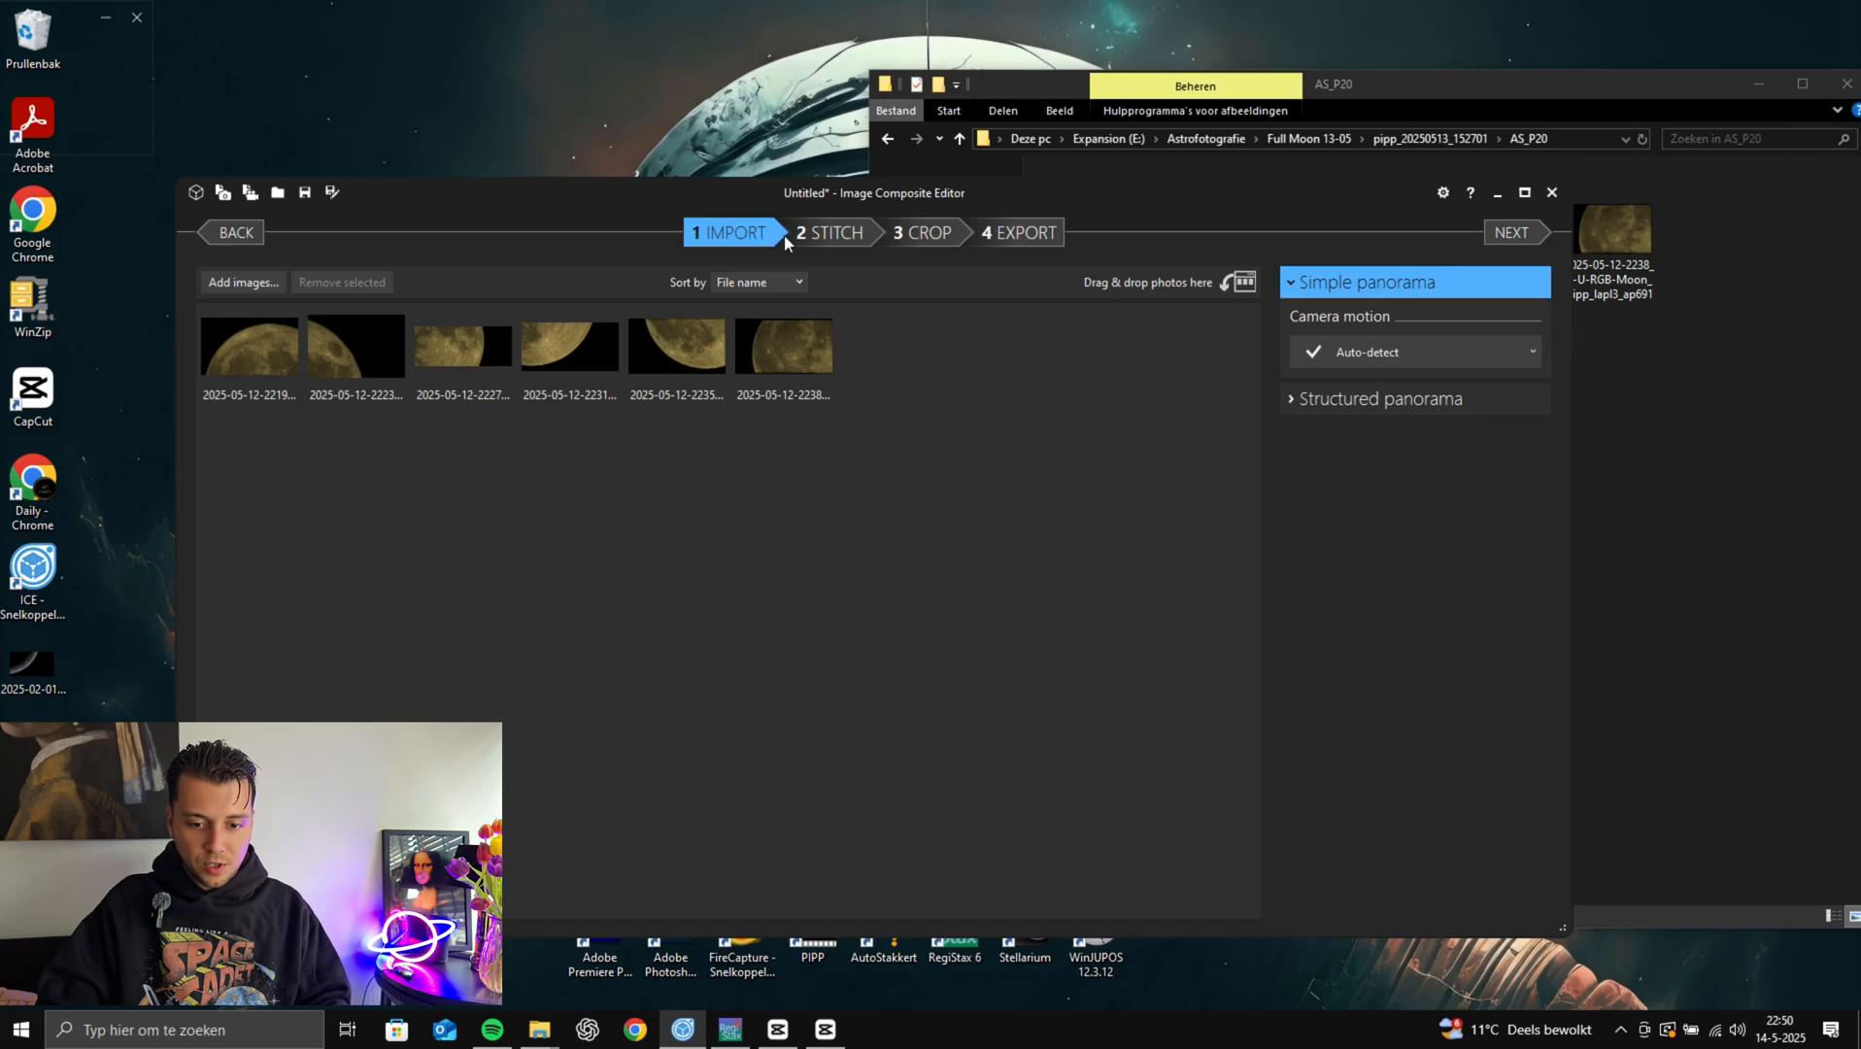
pyautogui.click(820, 233)
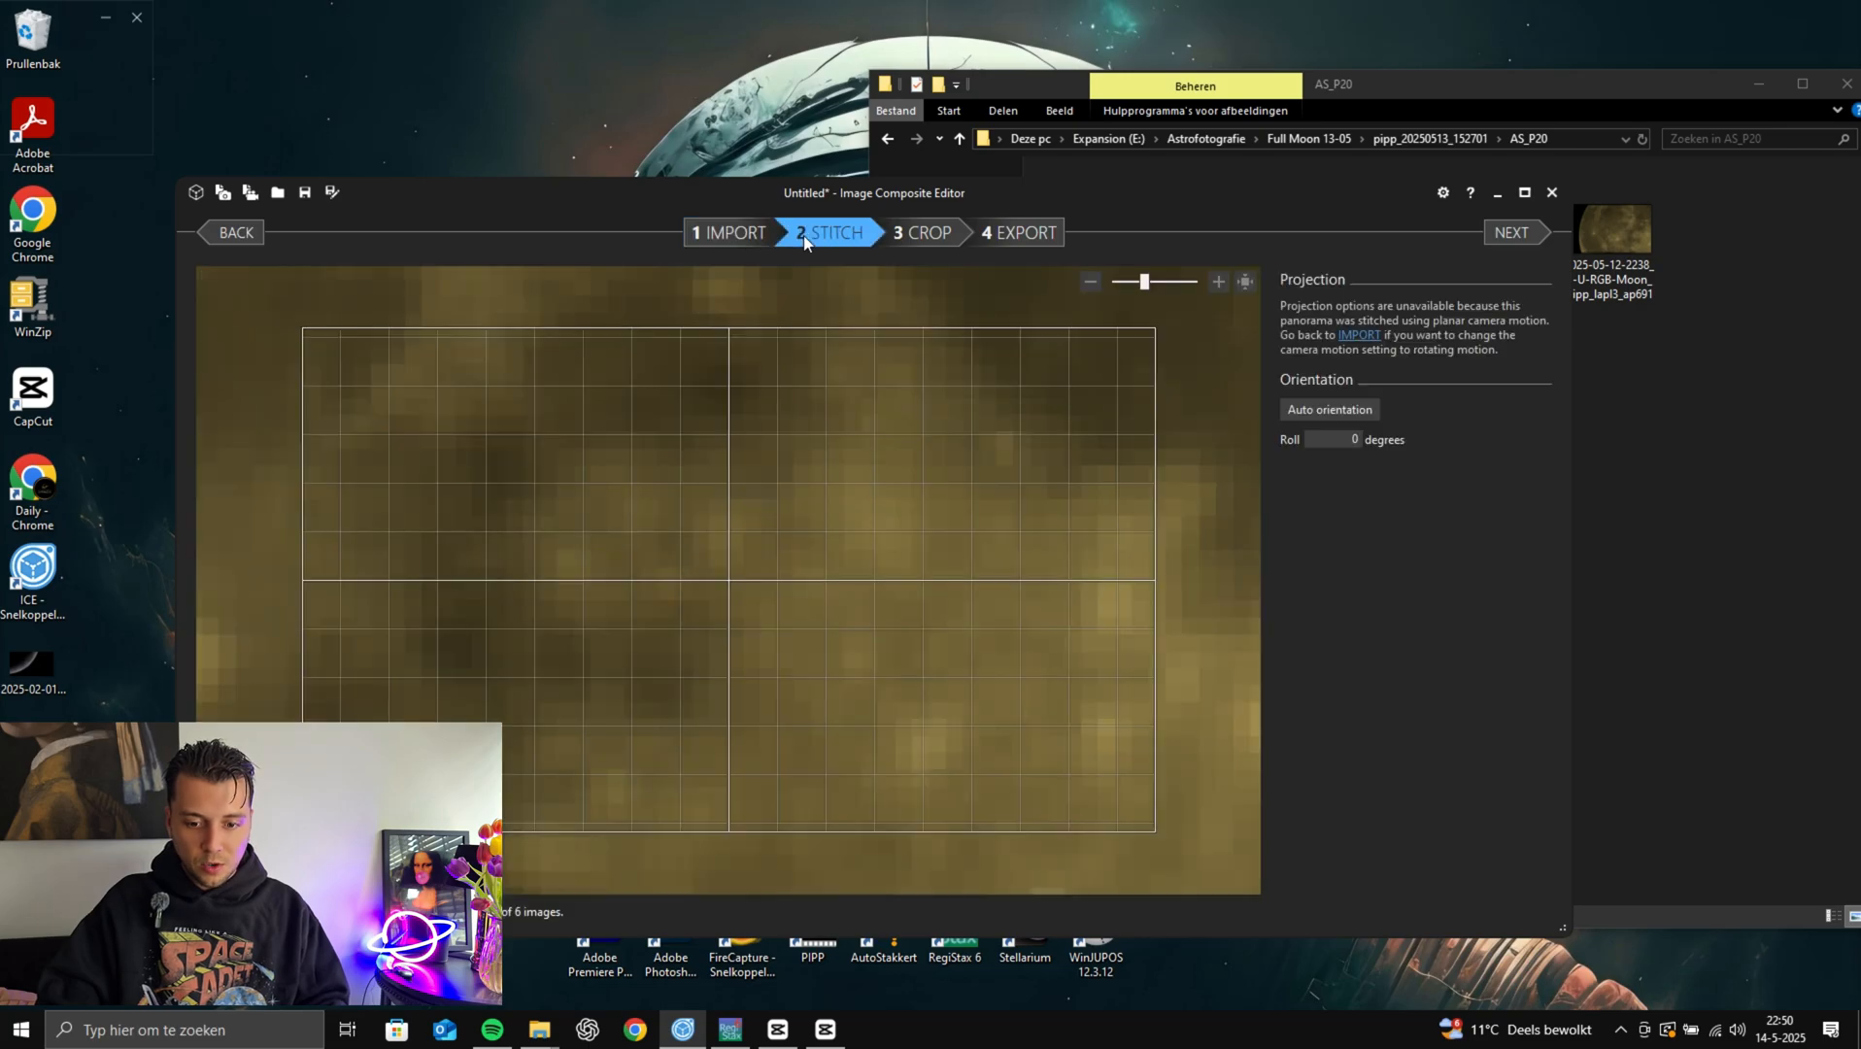
pyautogui.click(1091, 283)
pyautogui.click(1093, 285)
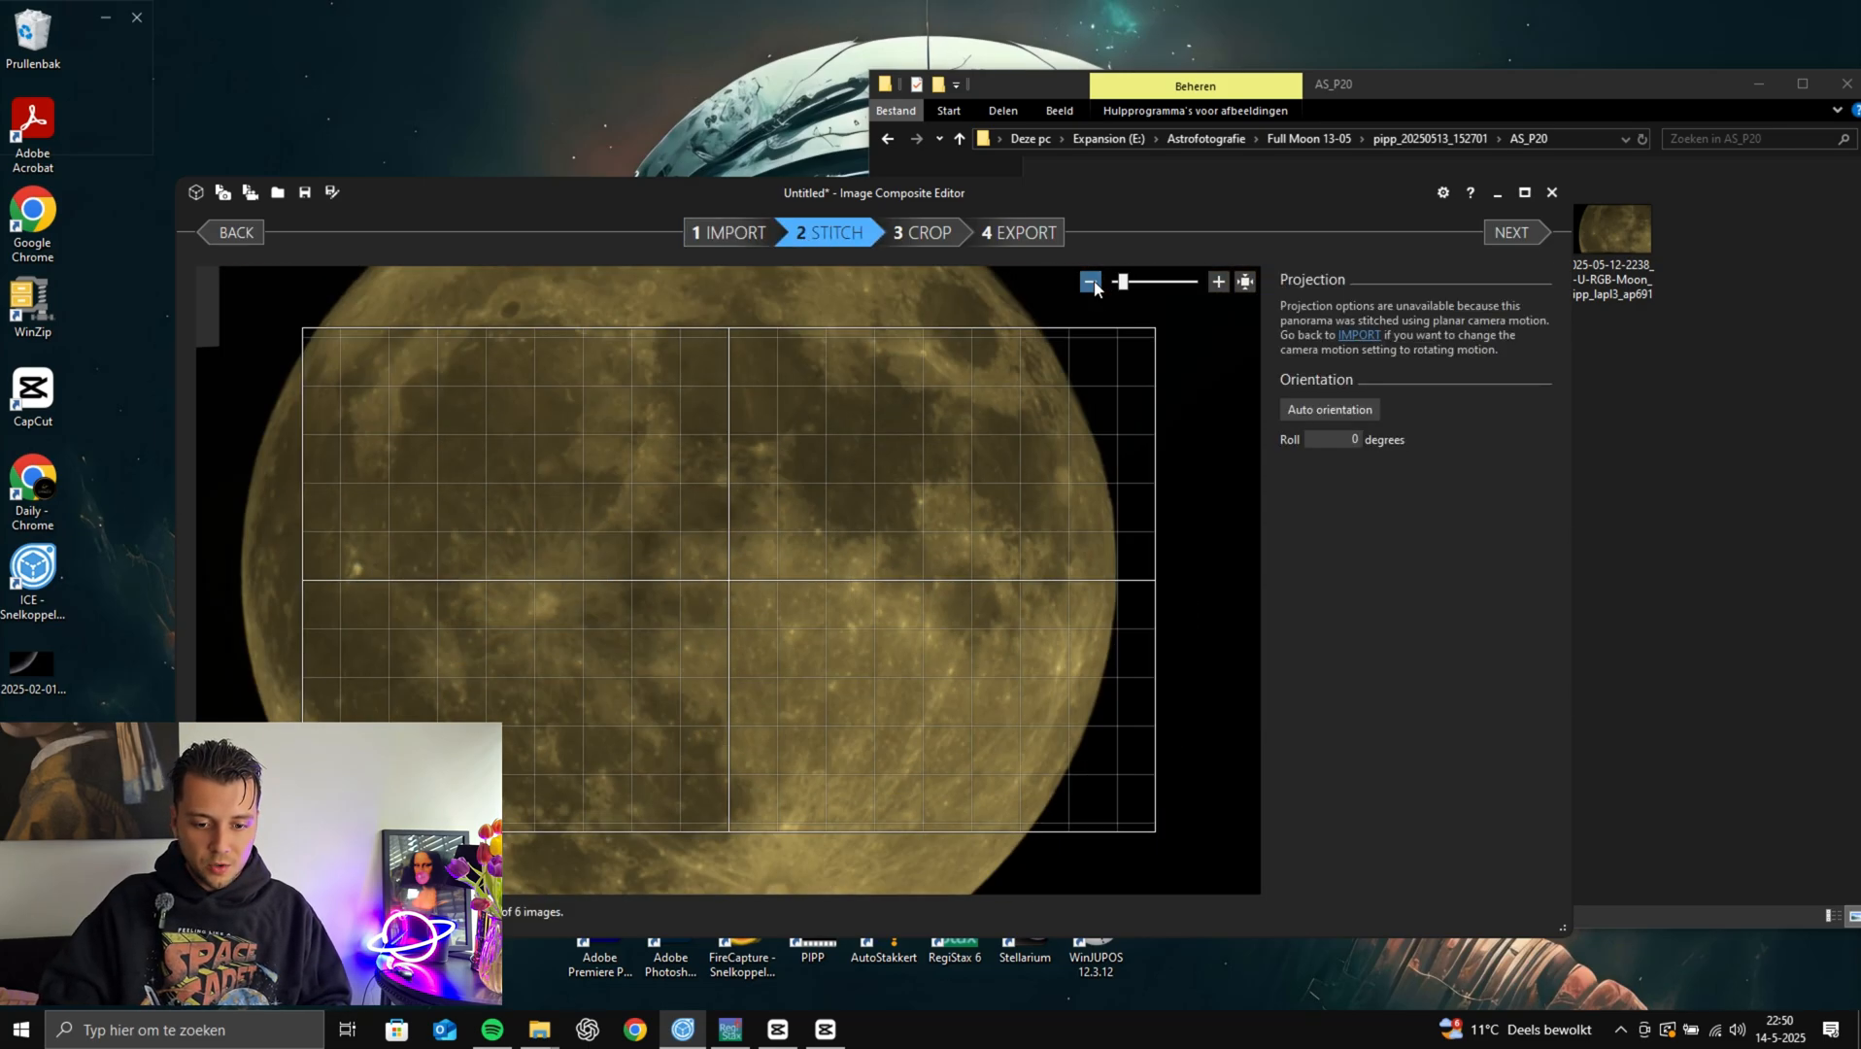
pyautogui.click(1092, 283)
pyautogui.click(1091, 283)
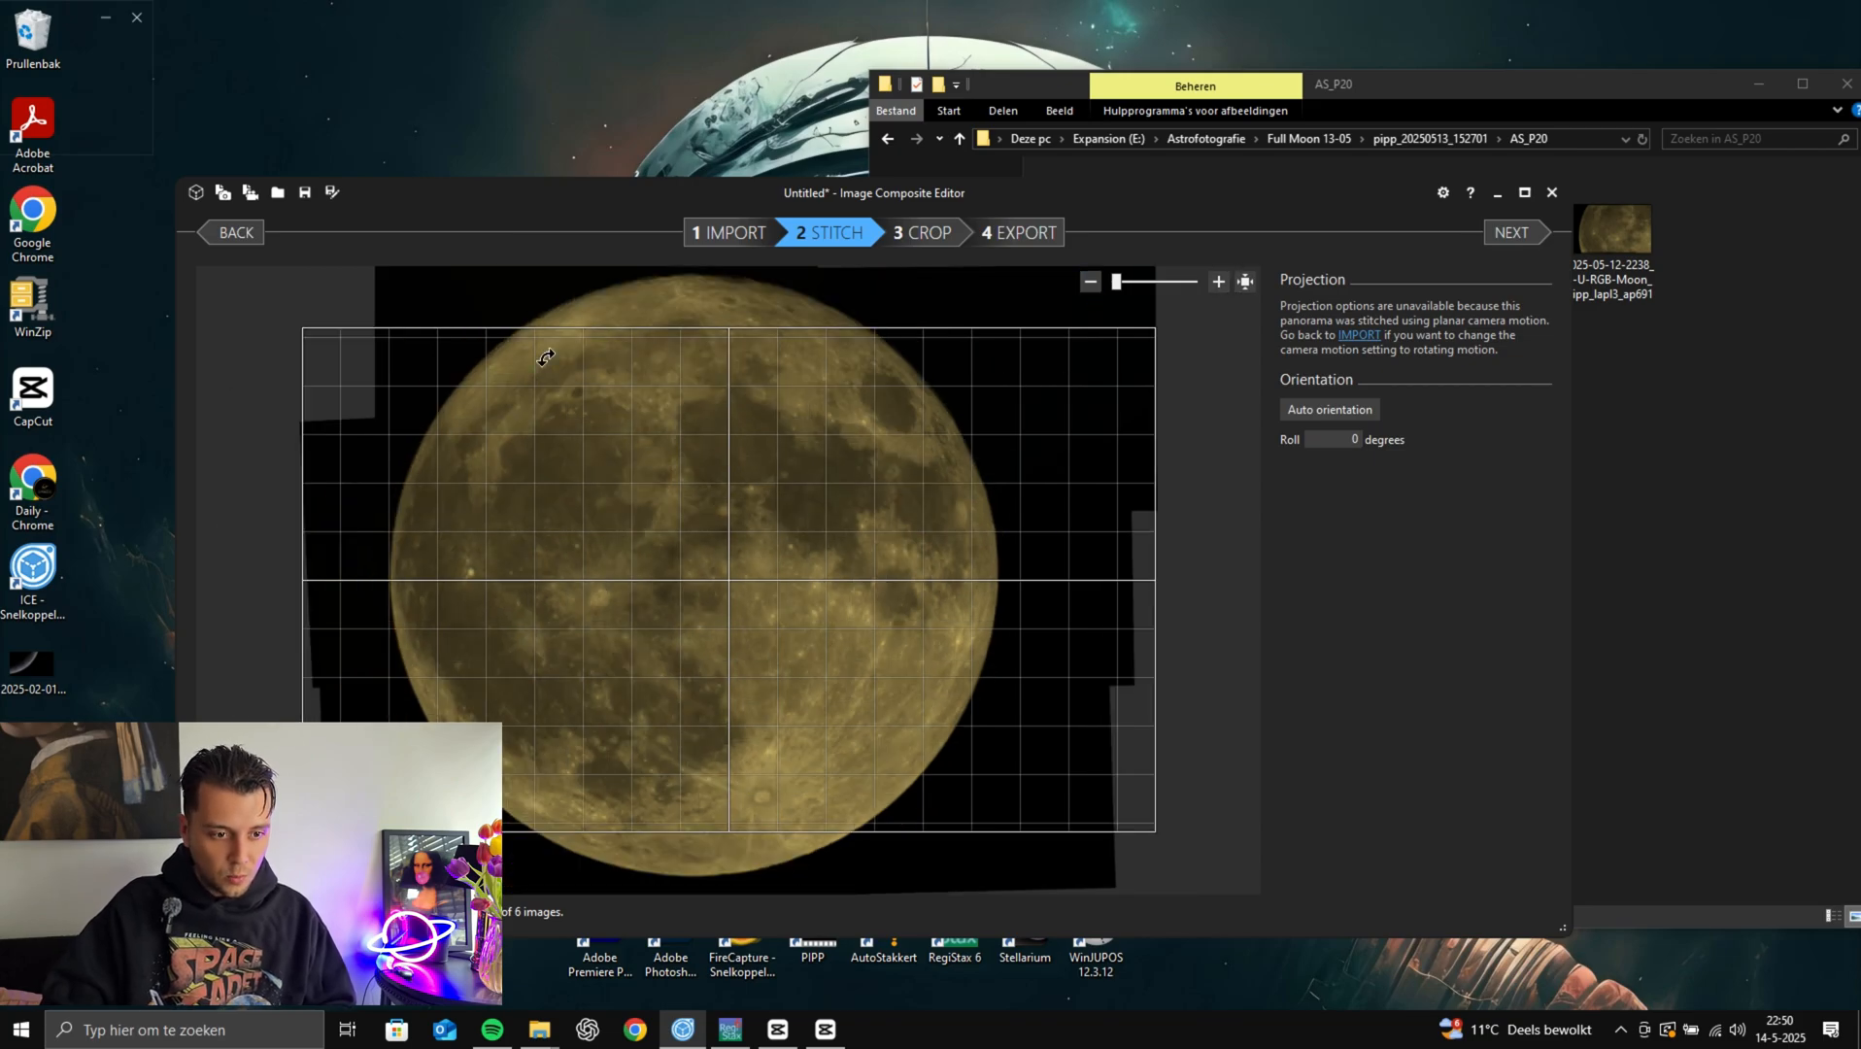
# Compare the stitched Moon with its crop preview, leave the mosaic uncropped and proceed to the export stage
pyautogui.click(925, 234)
pyautogui.scroll(-1, 1064, 432)
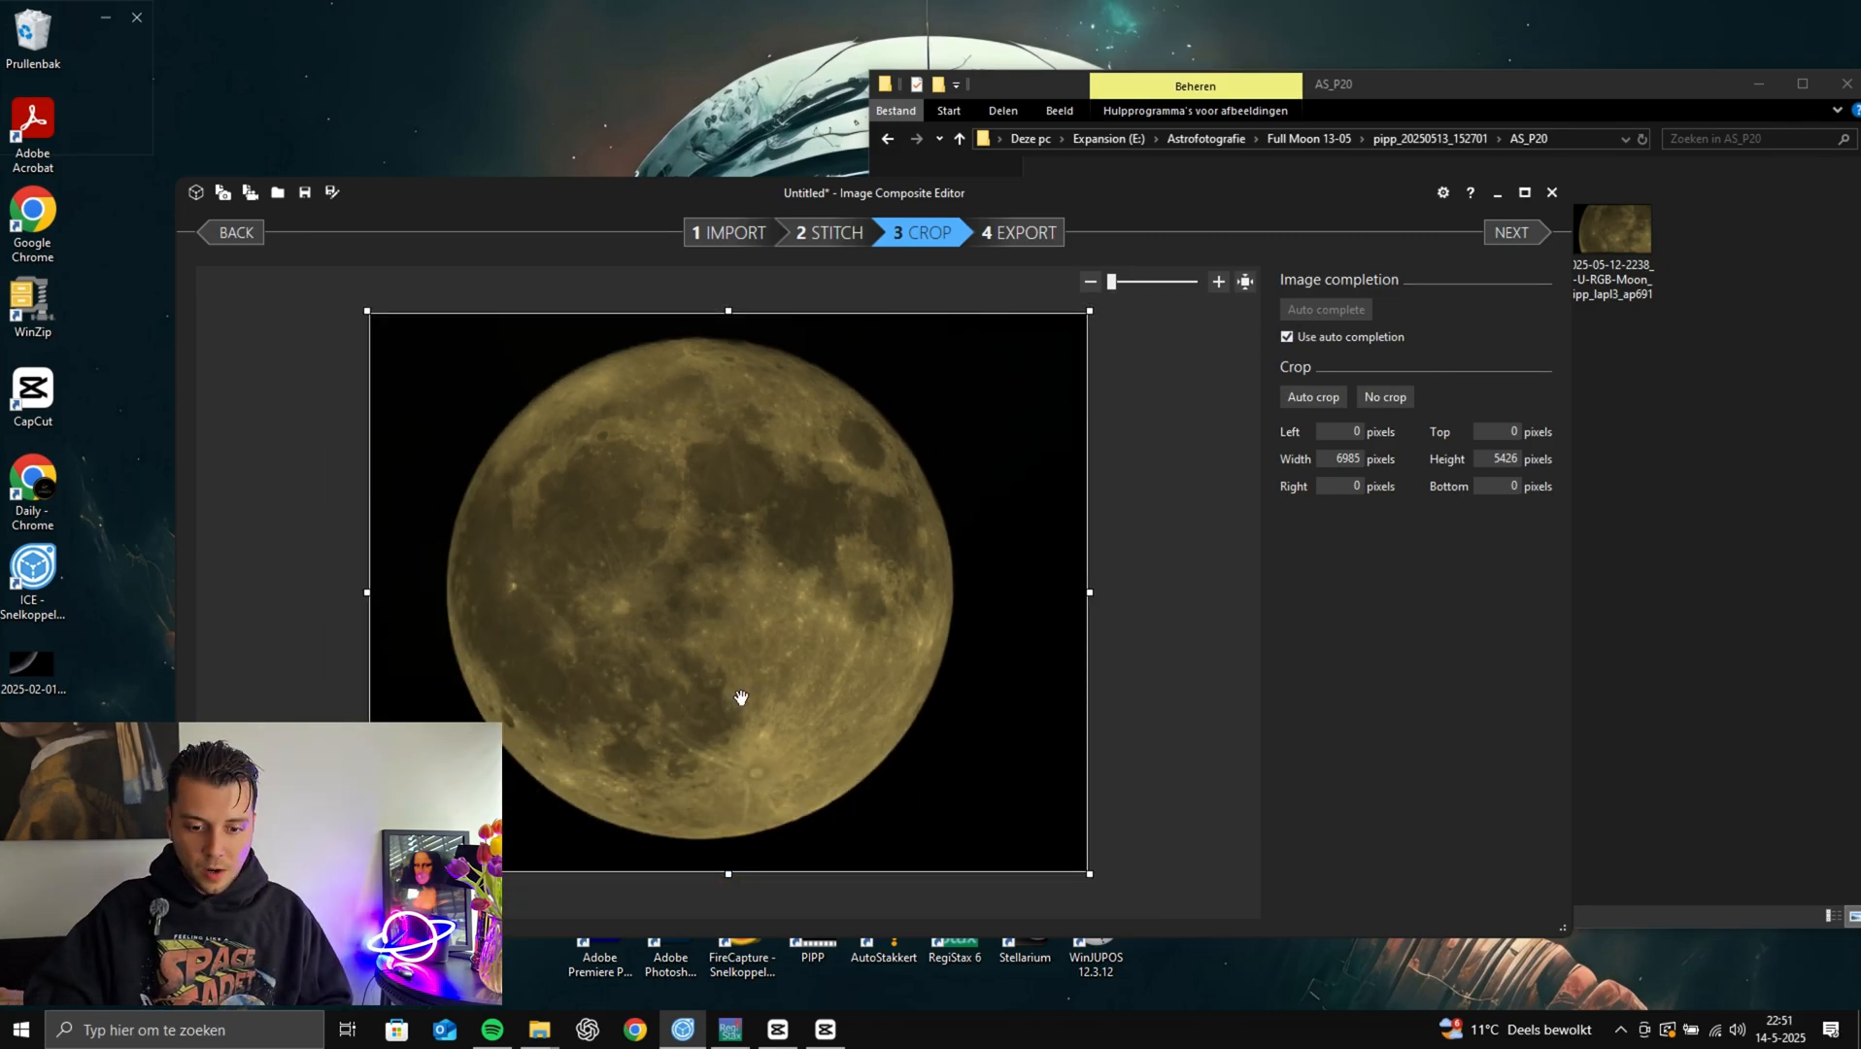
pyautogui.click(830, 233)
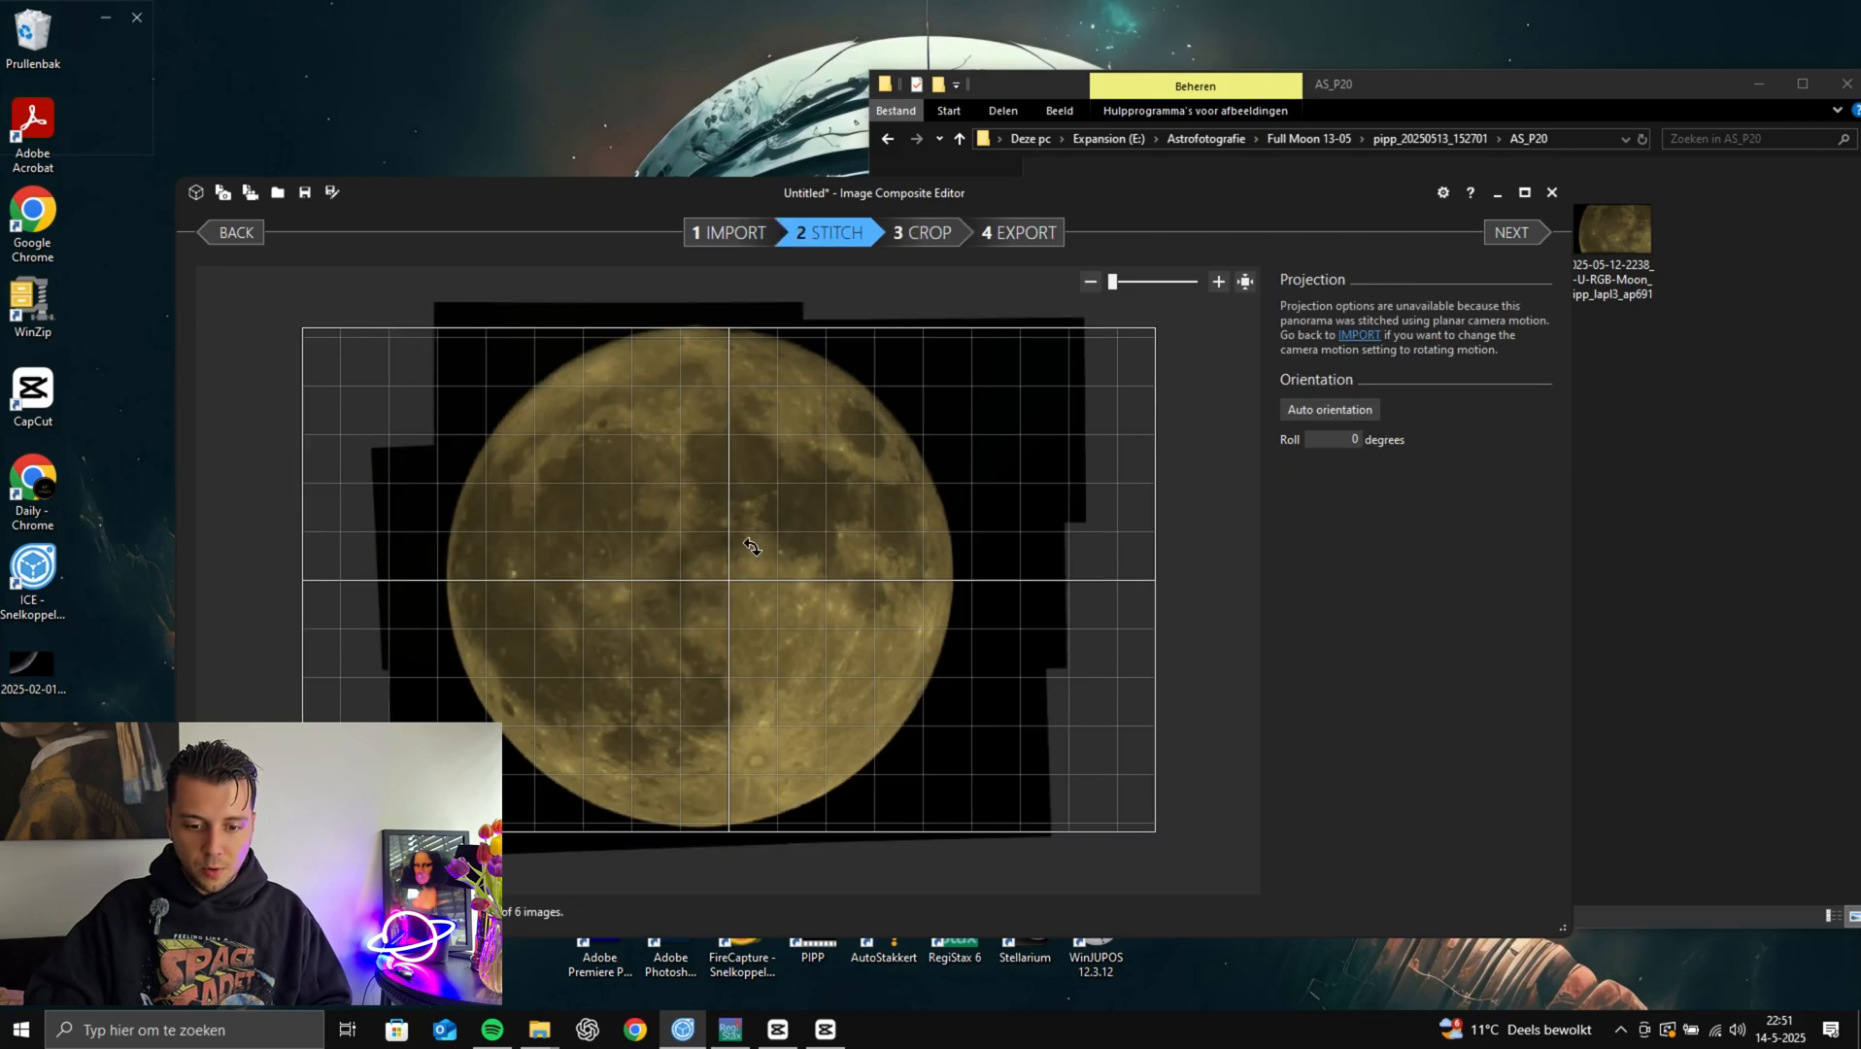
pyautogui.click(913, 236)
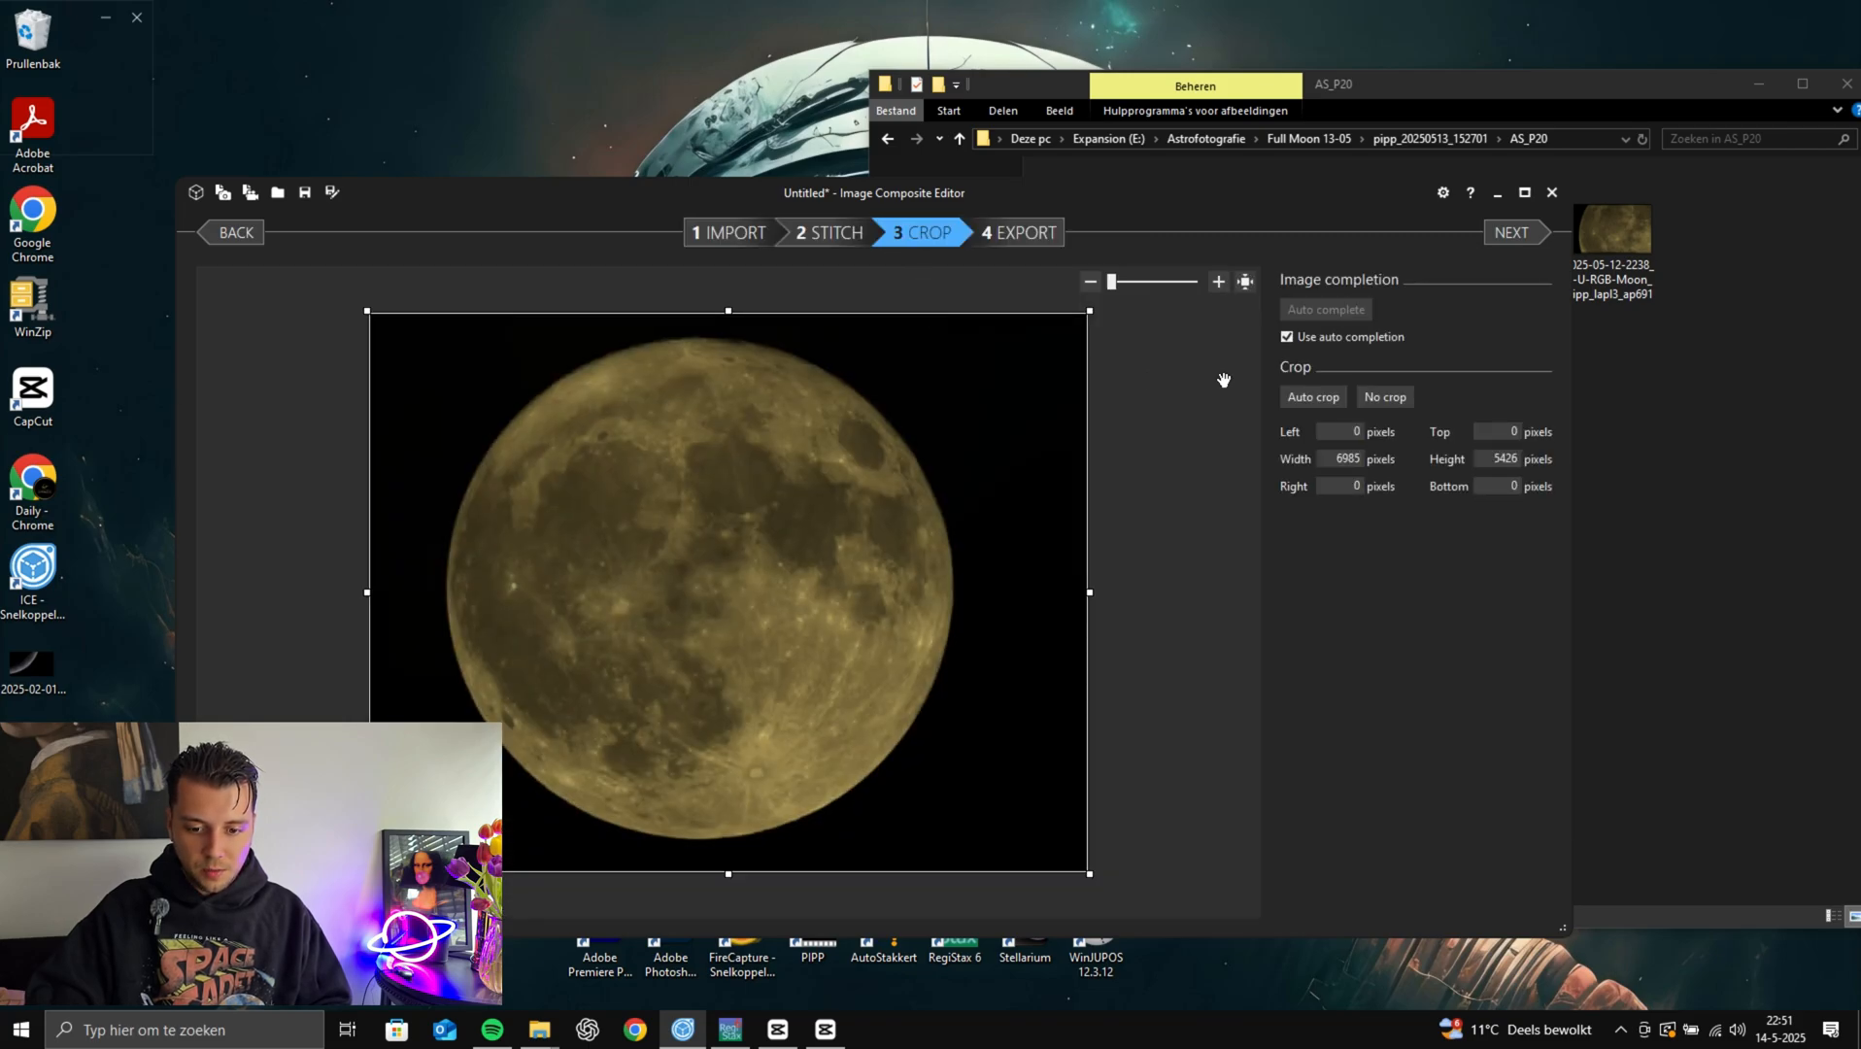
pyautogui.click(1019, 233)
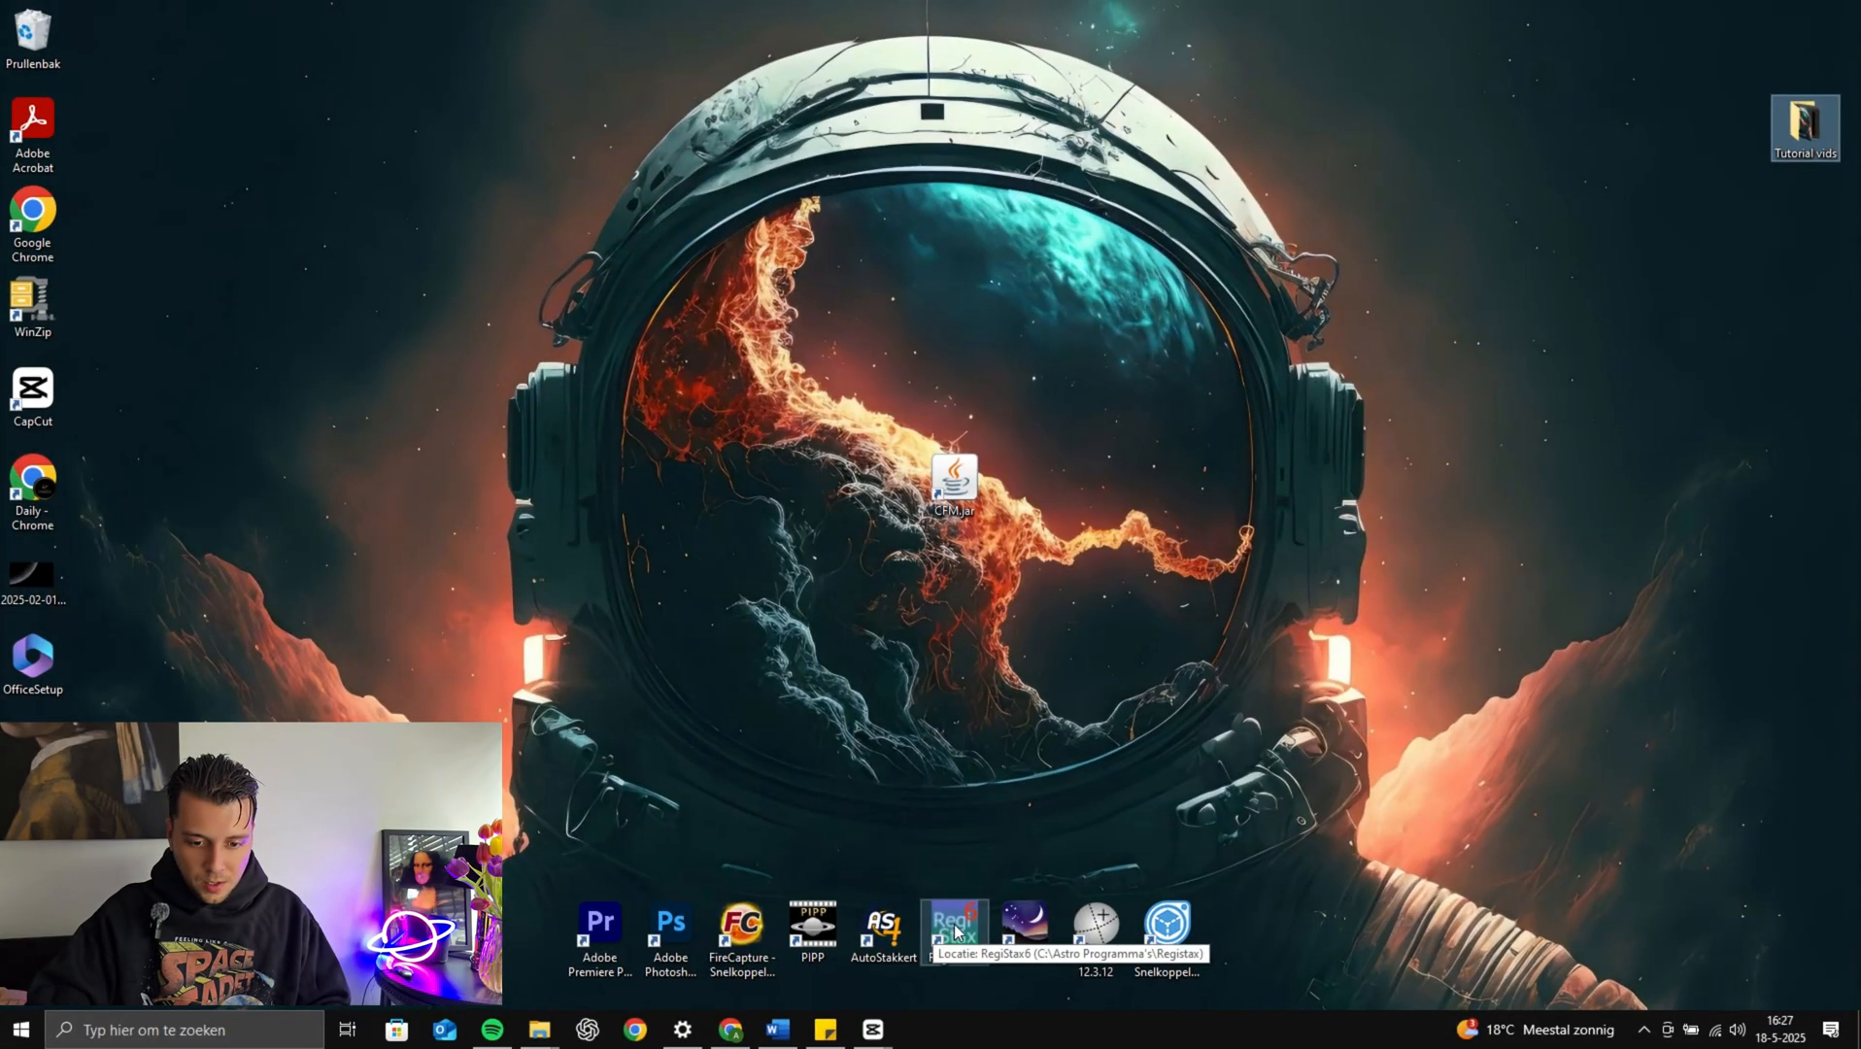
pyautogui.doubleClick(955, 928)
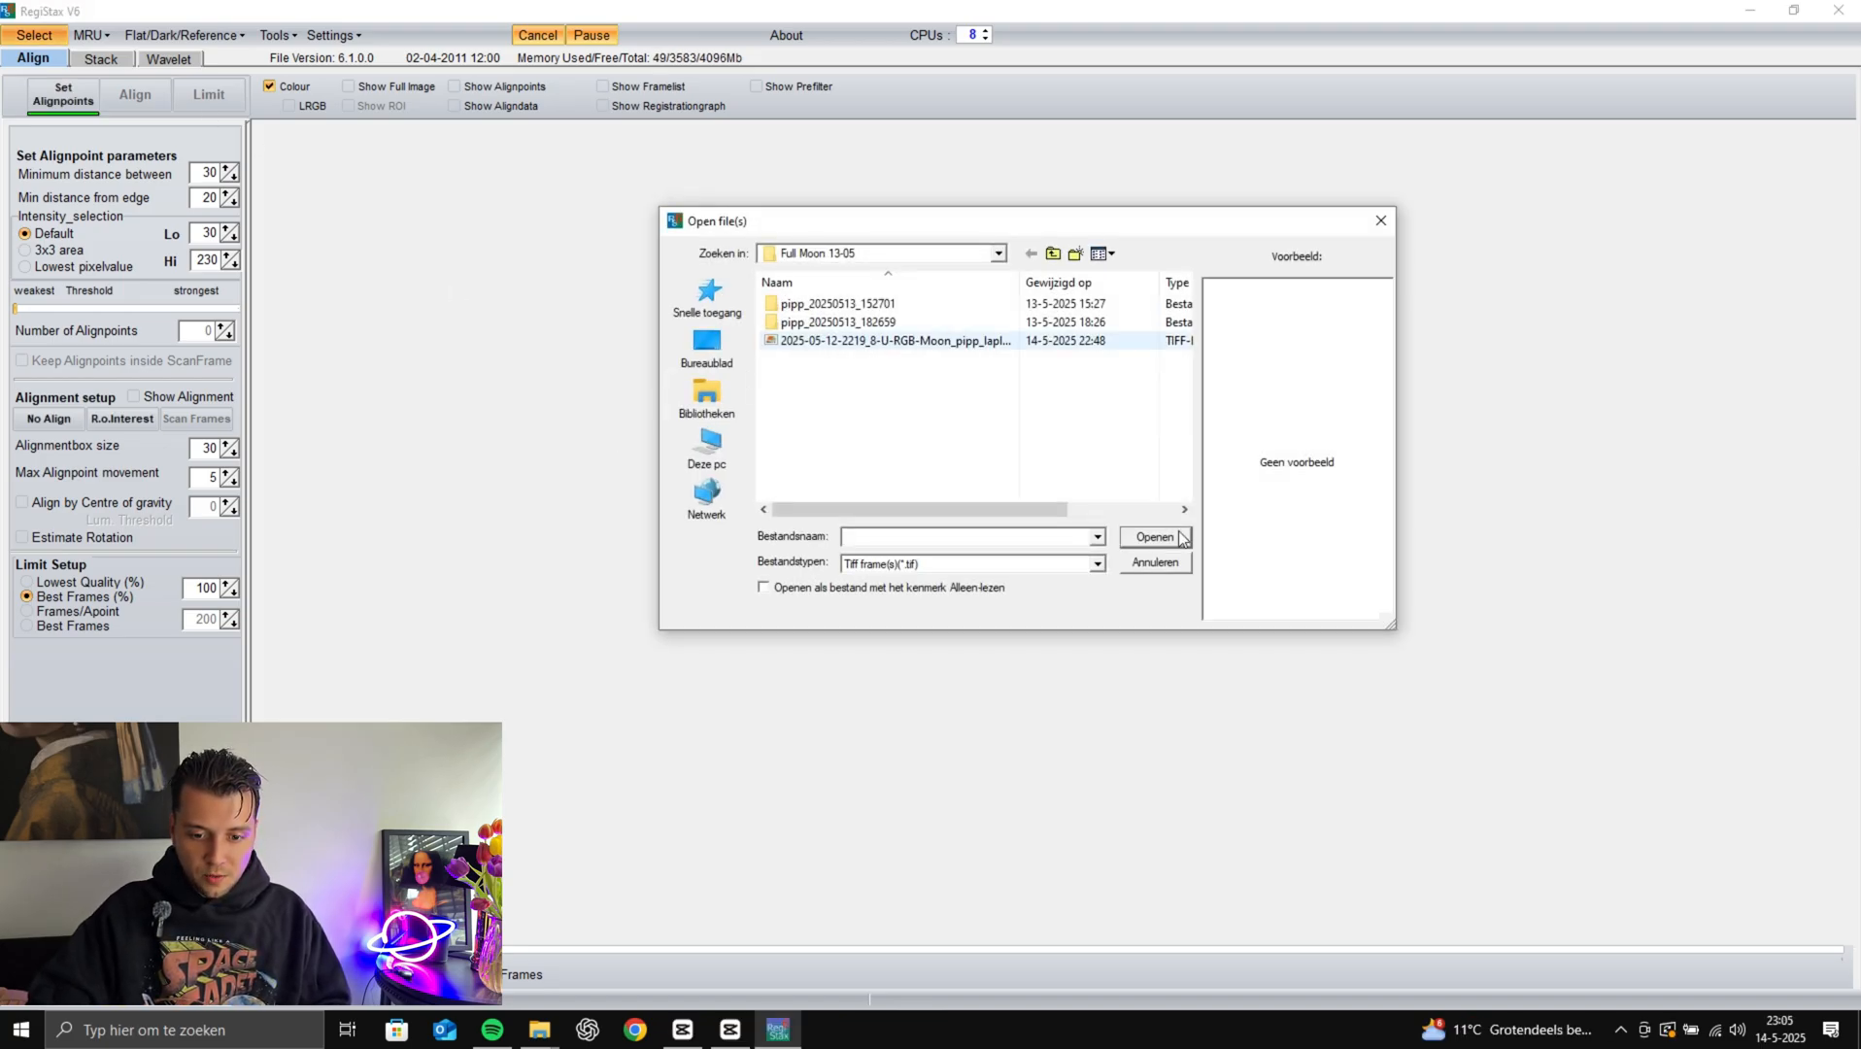
pyautogui.doubleClick(933, 344)
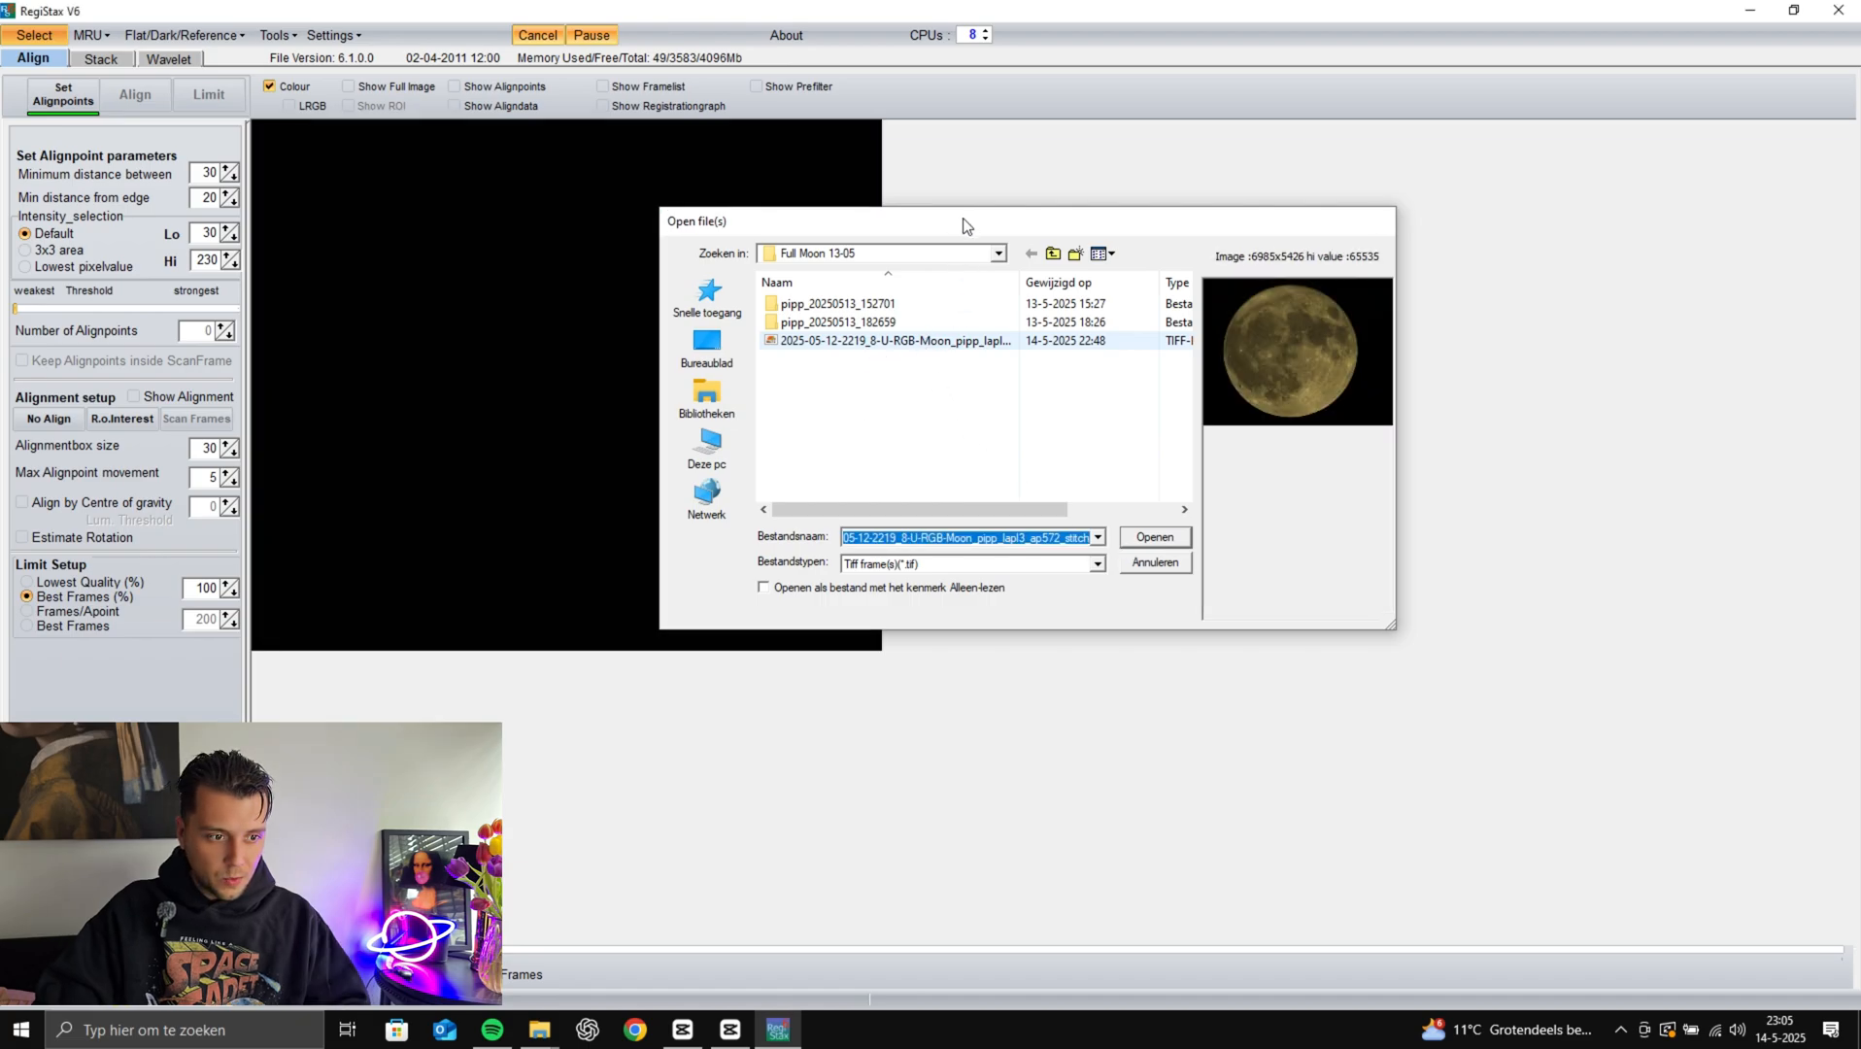
pyautogui.click(893, 103)
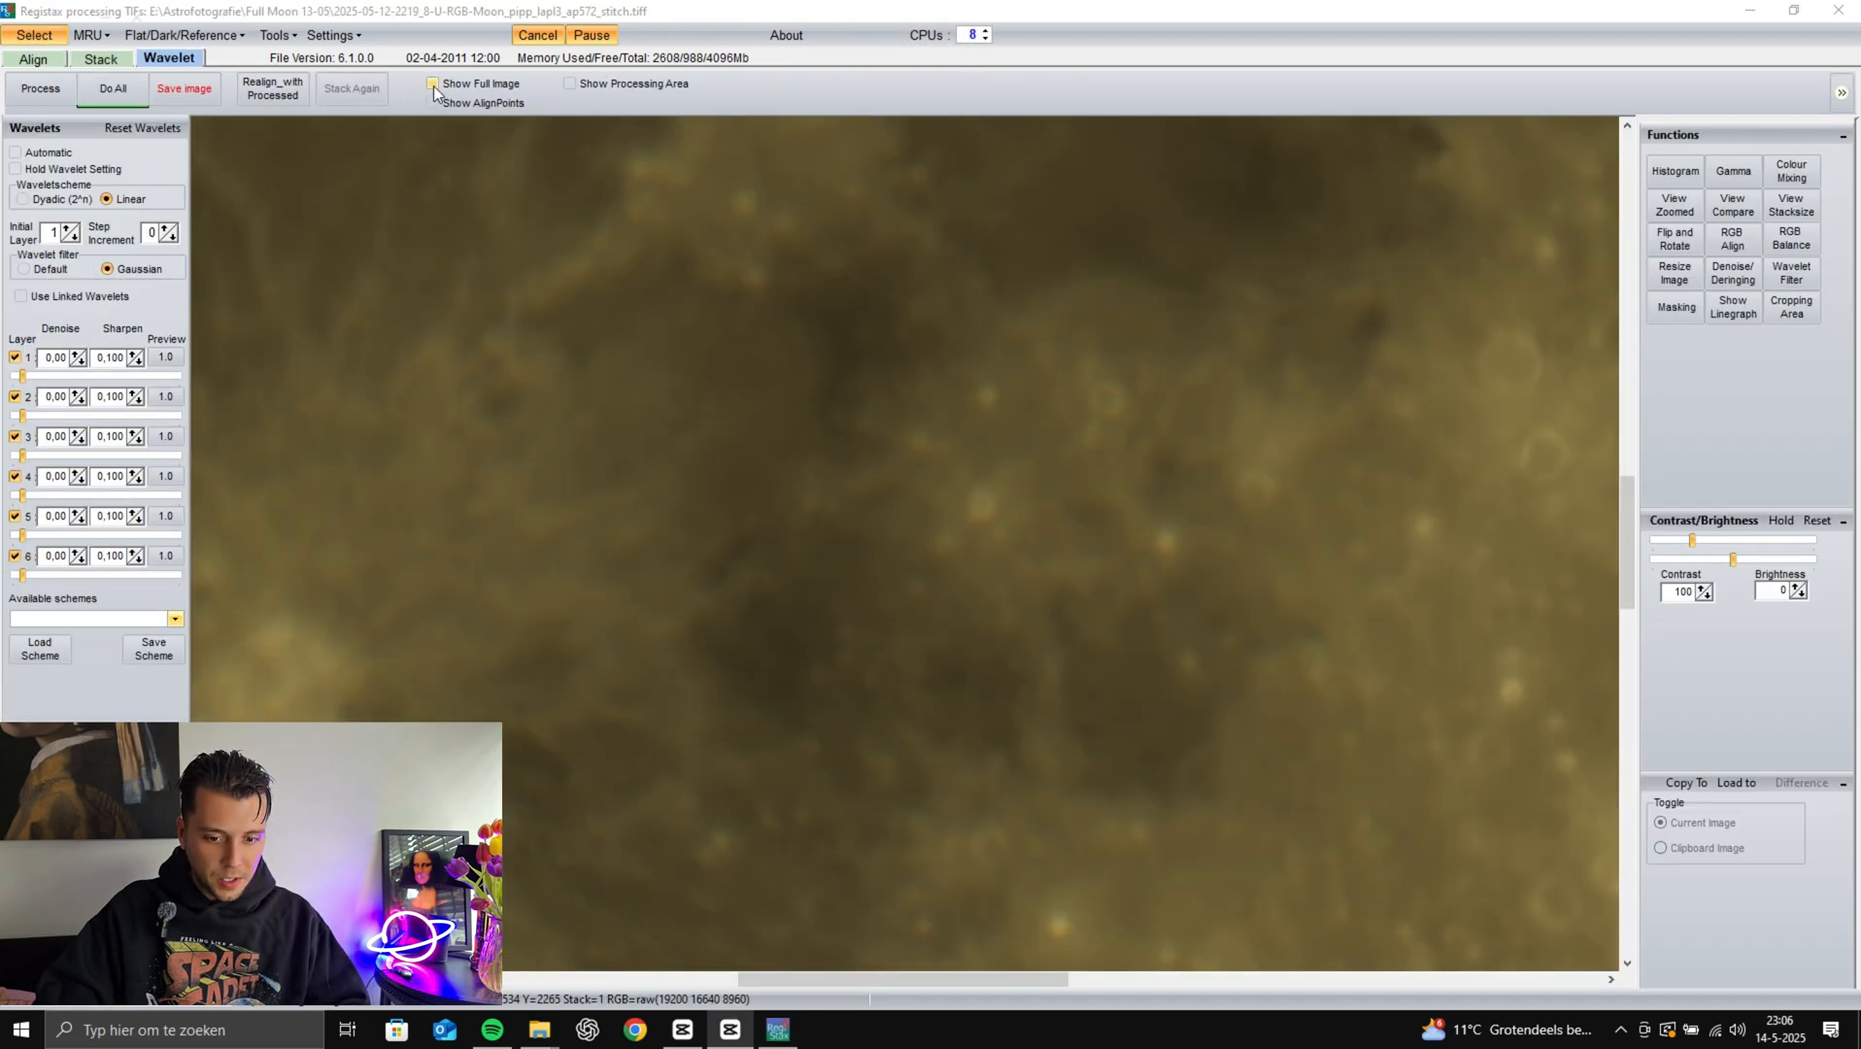
pyautogui.click(434, 86)
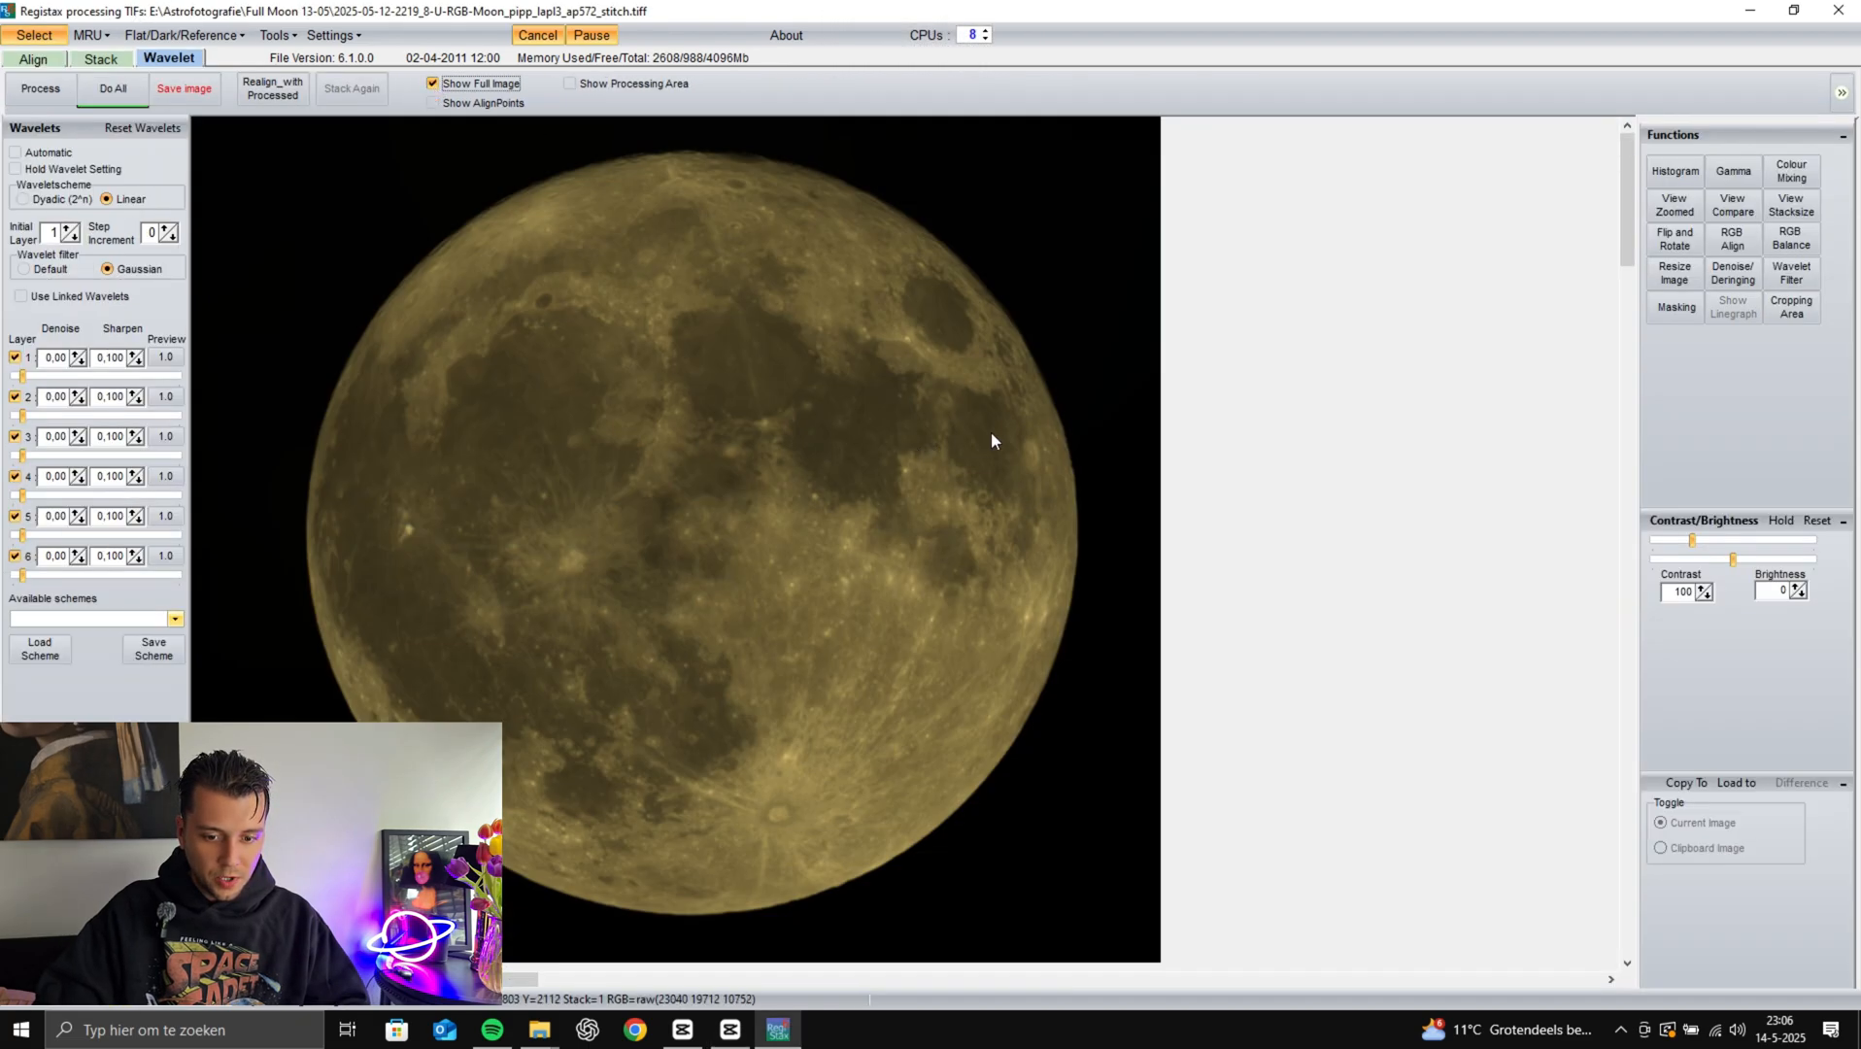
# Auto-balance the RGB colours and place the preview area on the Moon's upper-left limb
pyautogui.click(1800, 237)
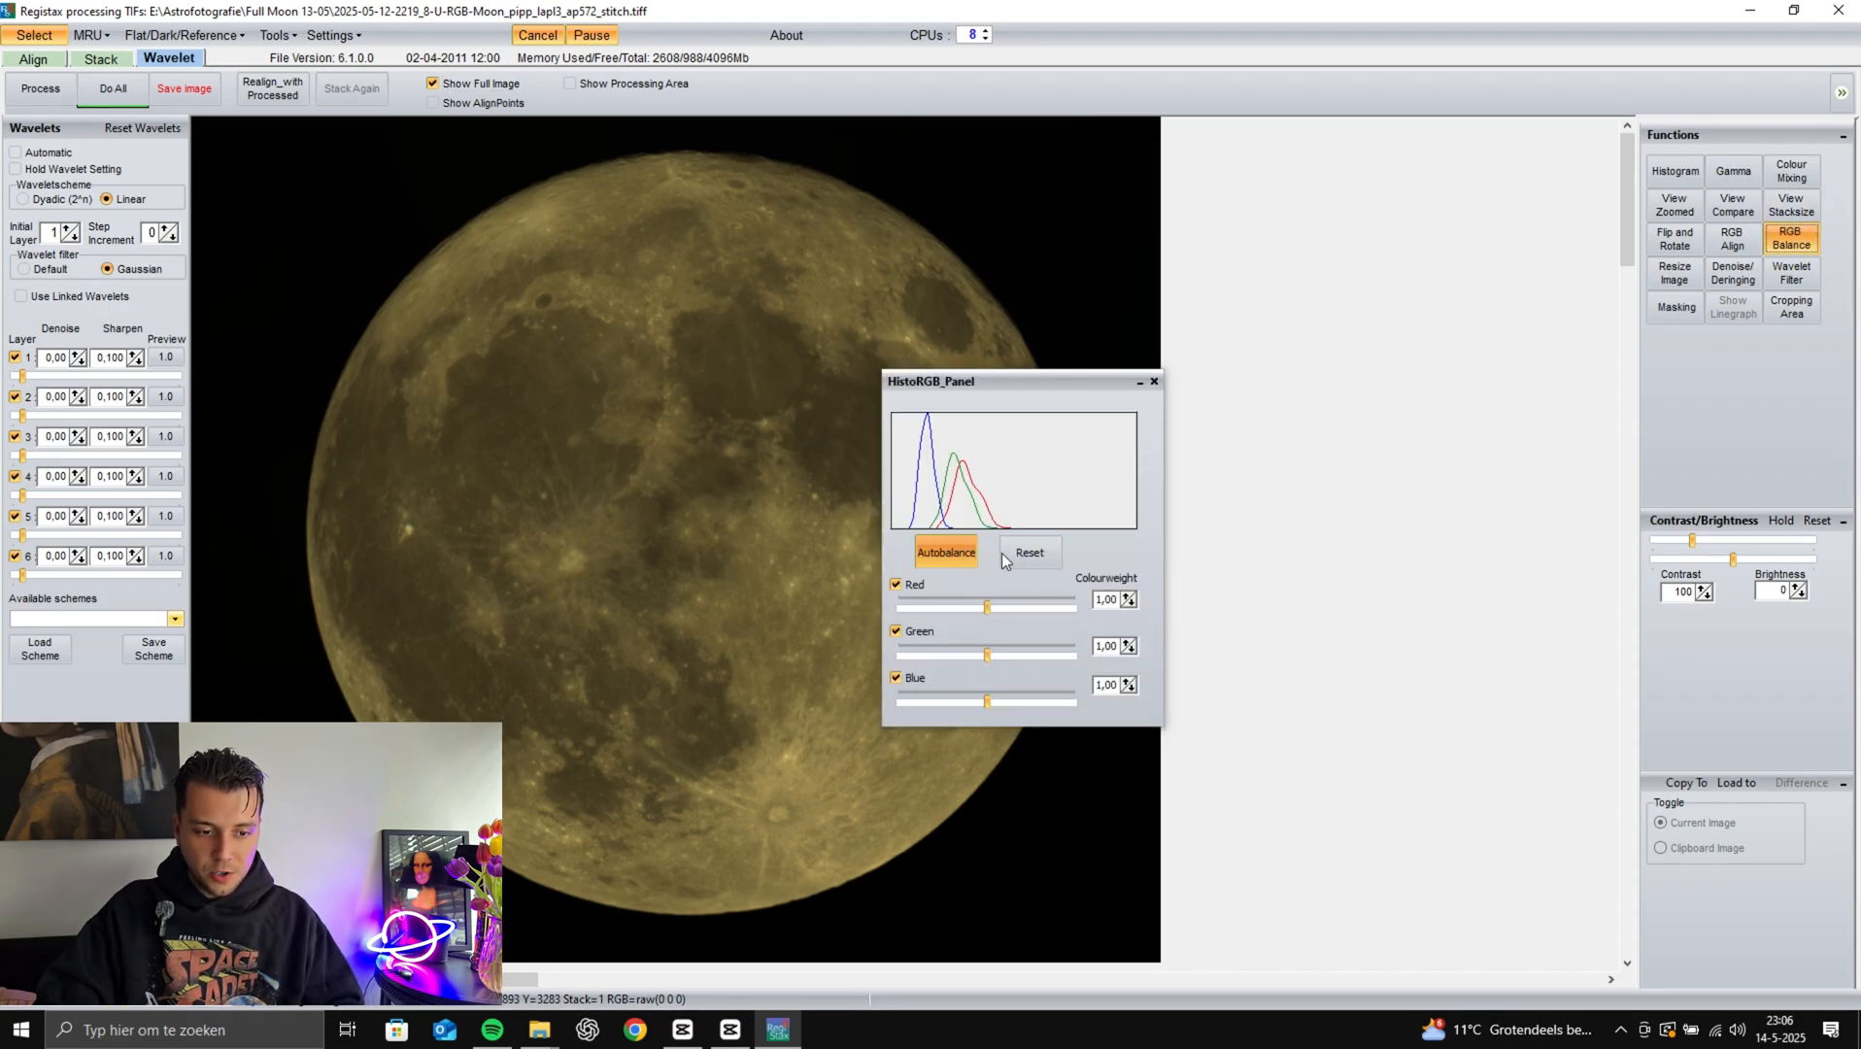
pyautogui.click(1154, 382)
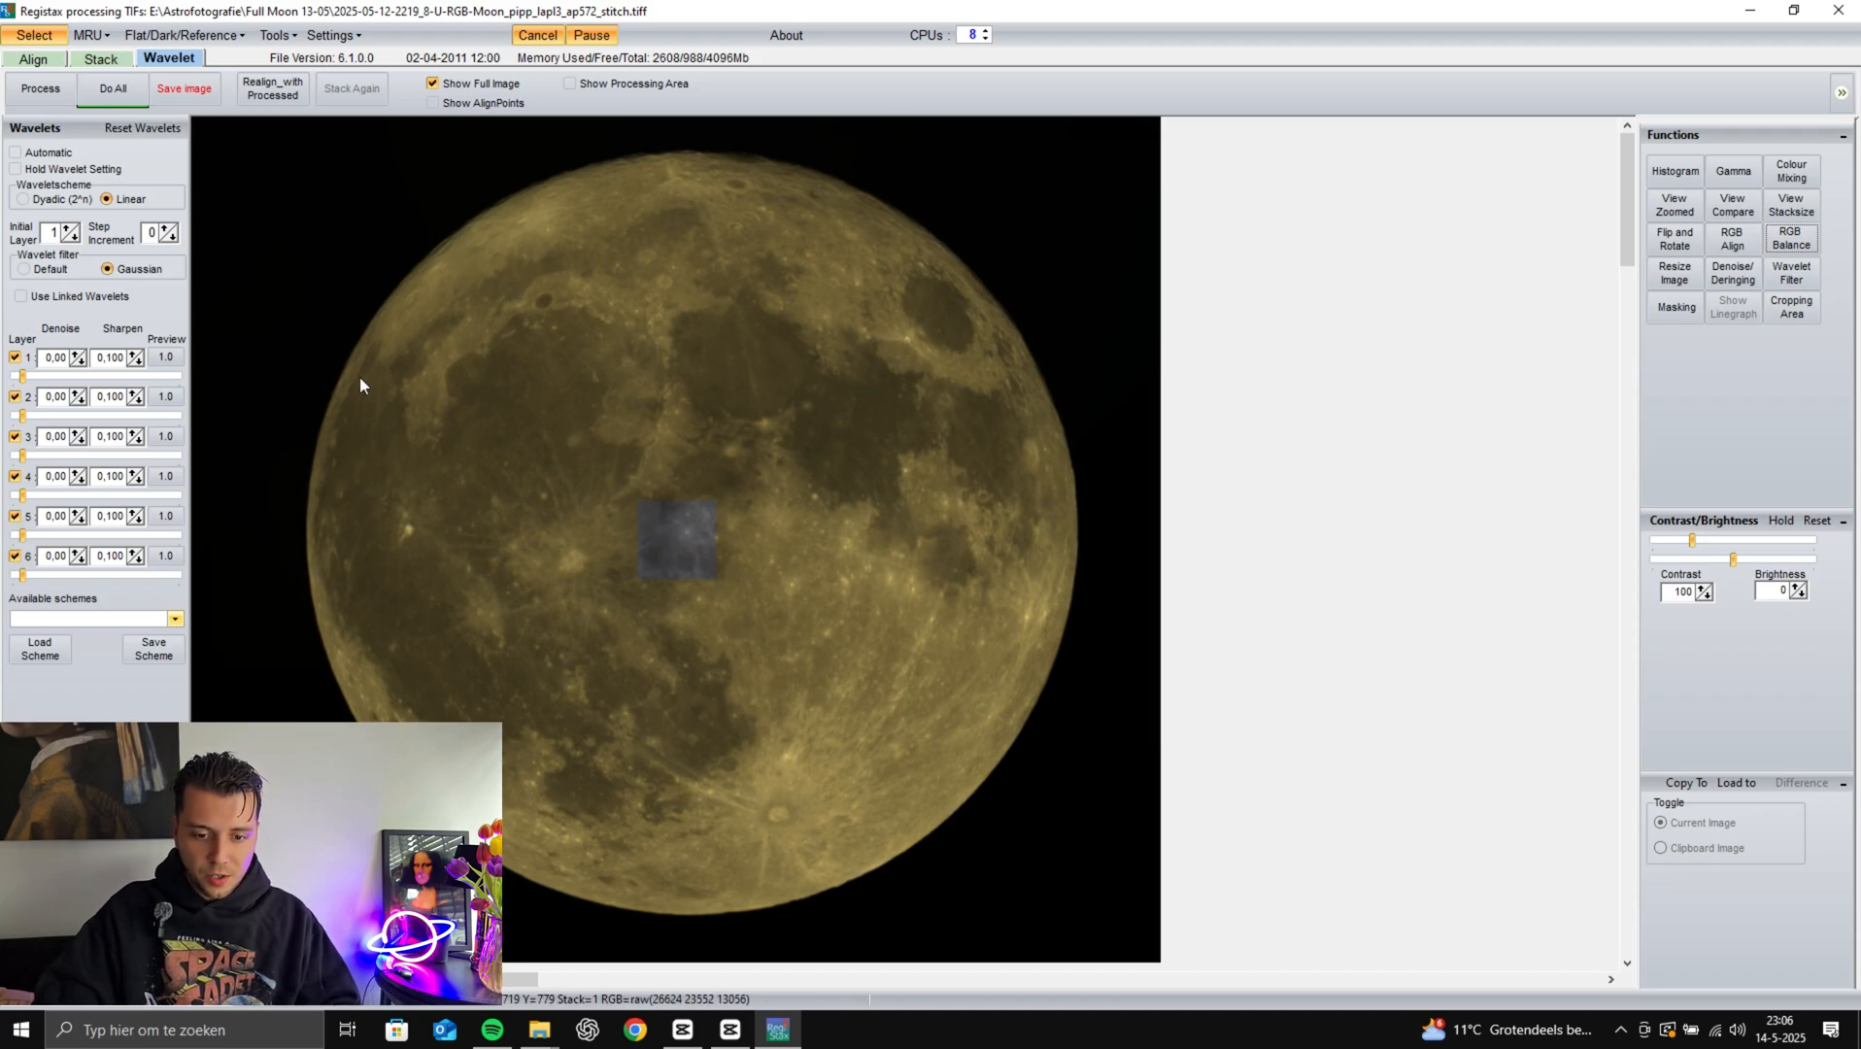
pyautogui.click(455, 249)
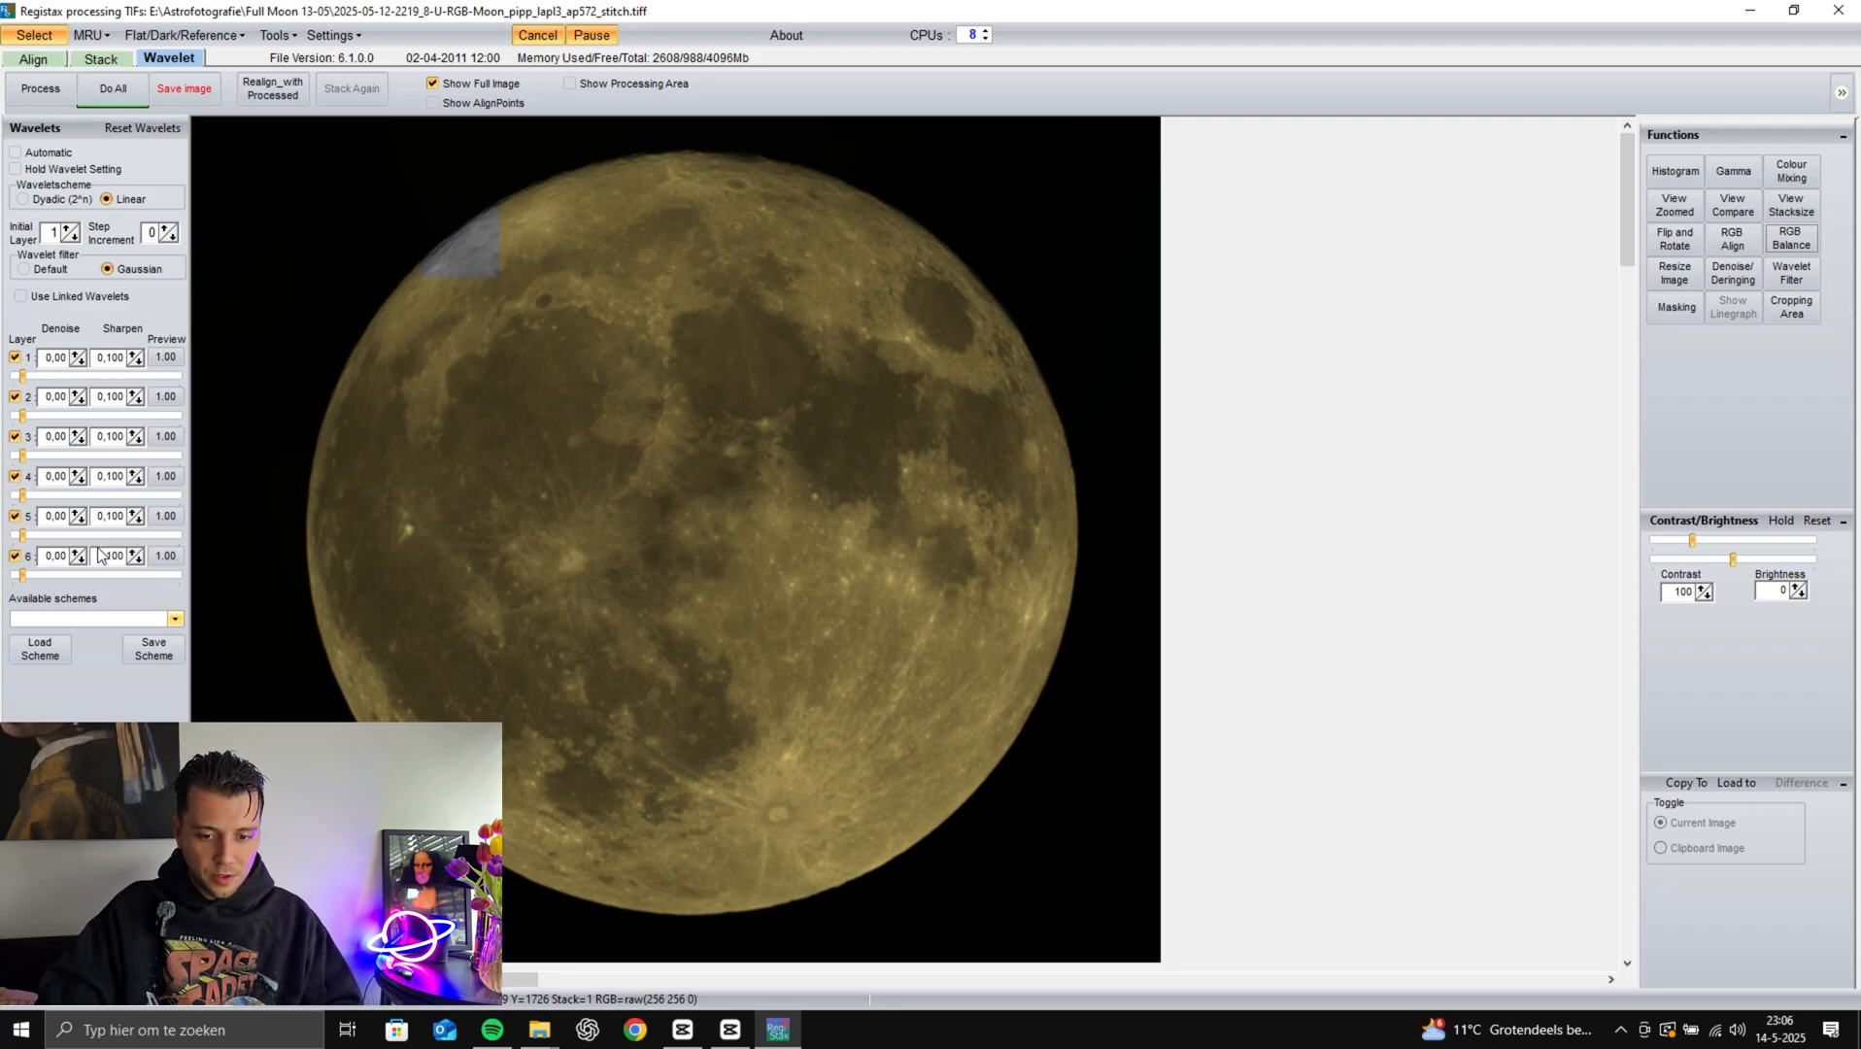
# Apply the saved Moon Wavelet Mosaic scheme to the stitched Moon image
pyautogui.click(41, 377)
pyautogui.click(175, 619)
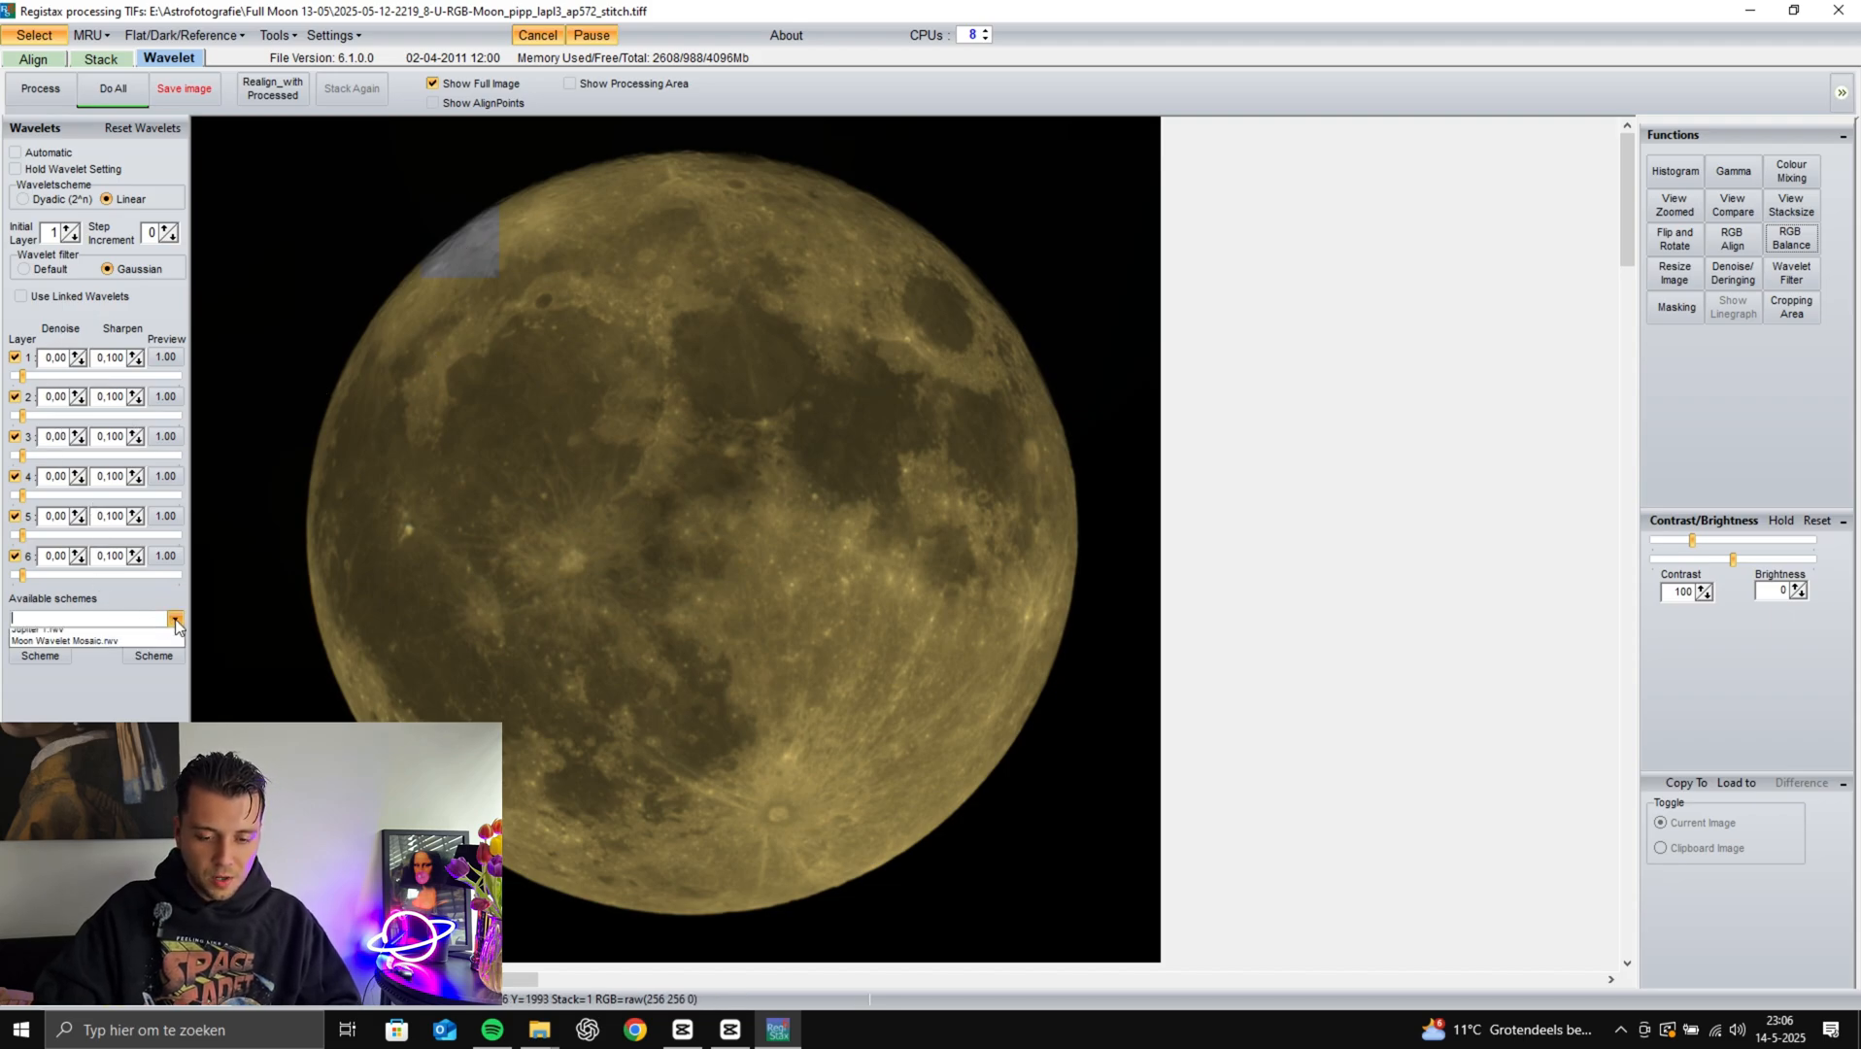
pyautogui.click(111, 643)
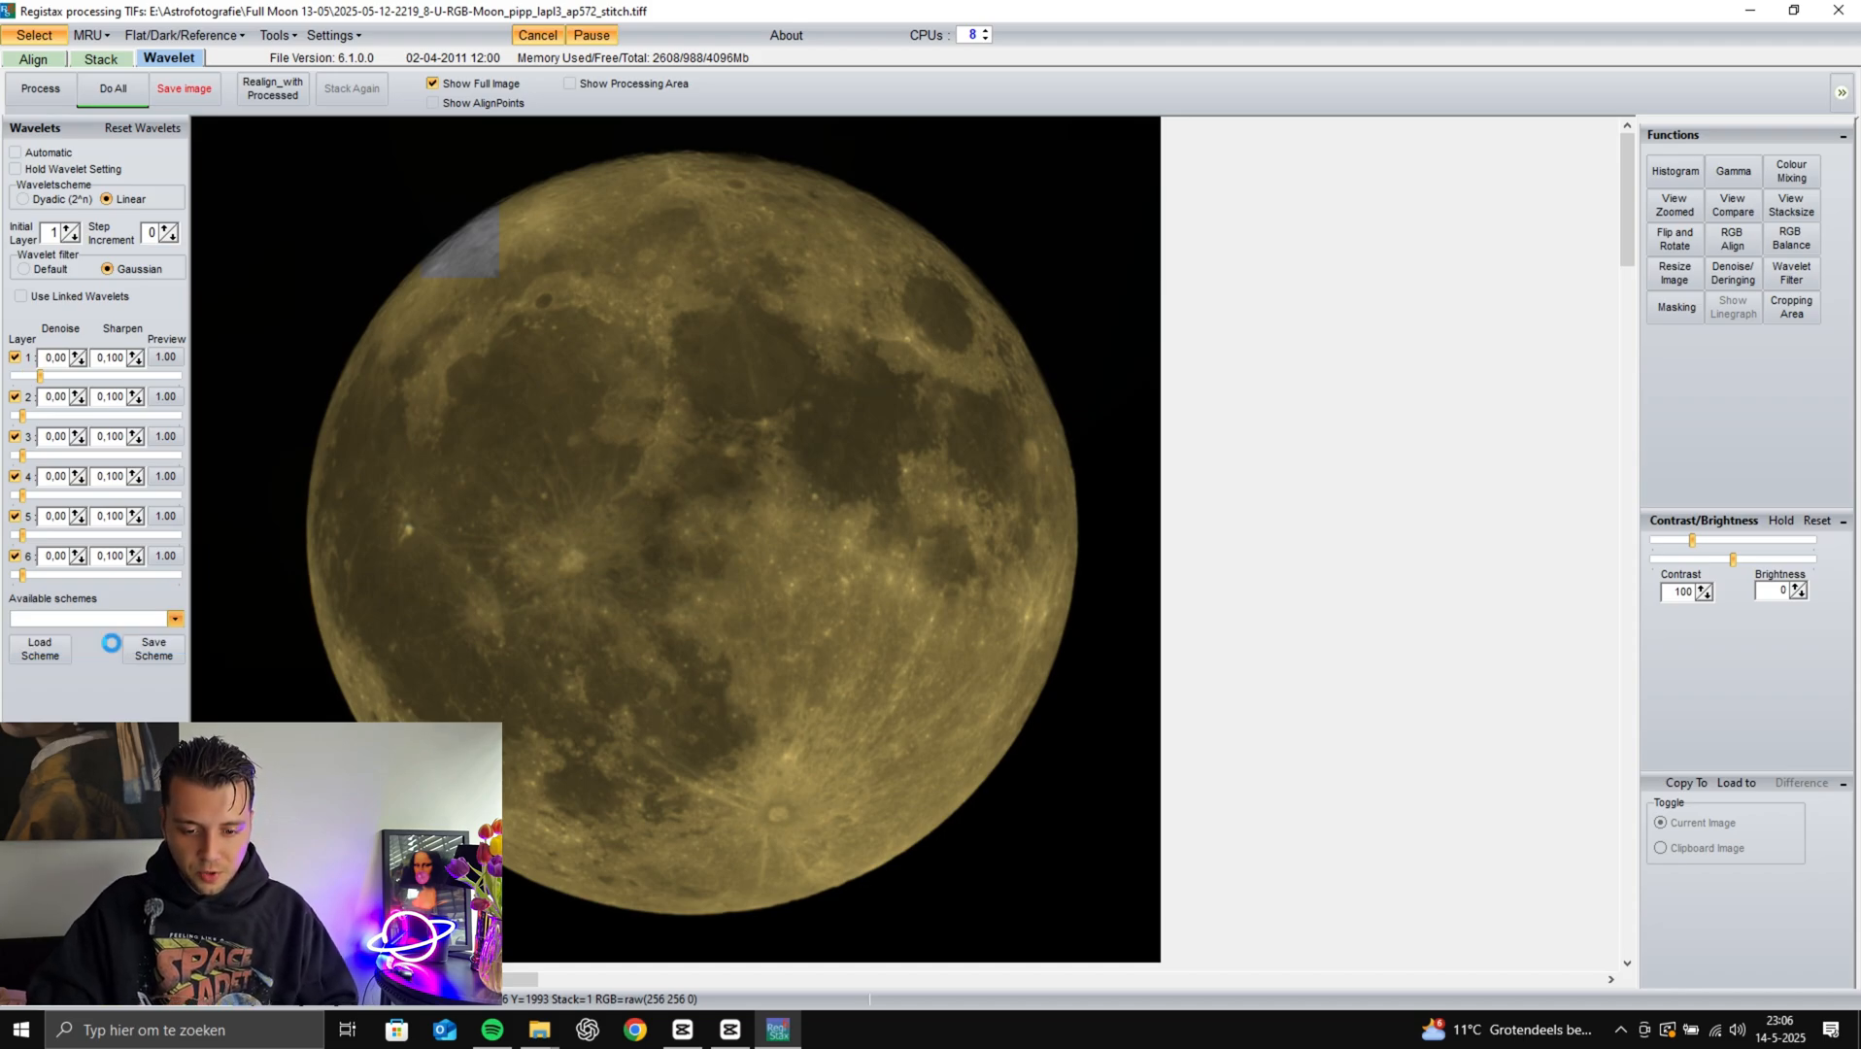
pyautogui.click(36, 405)
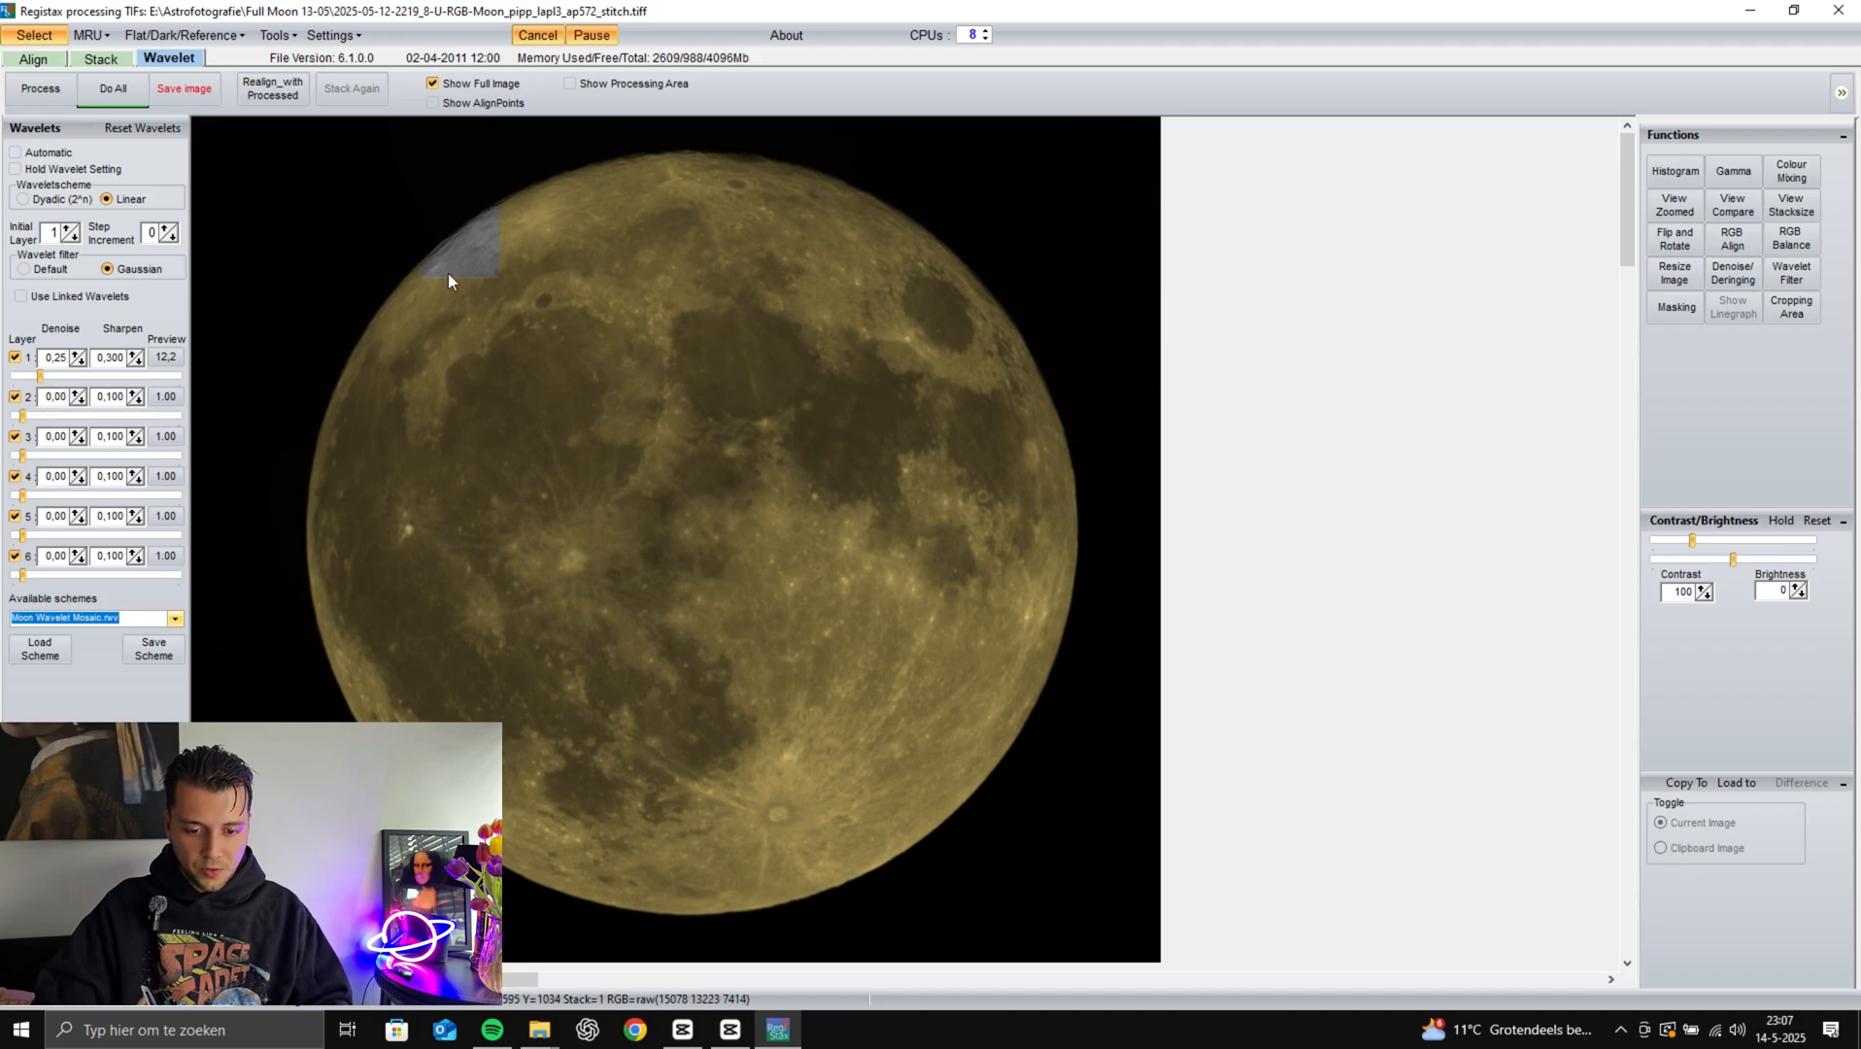
# Try raising wavelet layer 1 to 86.5 on the limb preview and return it to 12.2
pyautogui.moveTo(40, 376); pyautogui.dragTo(158, 377)
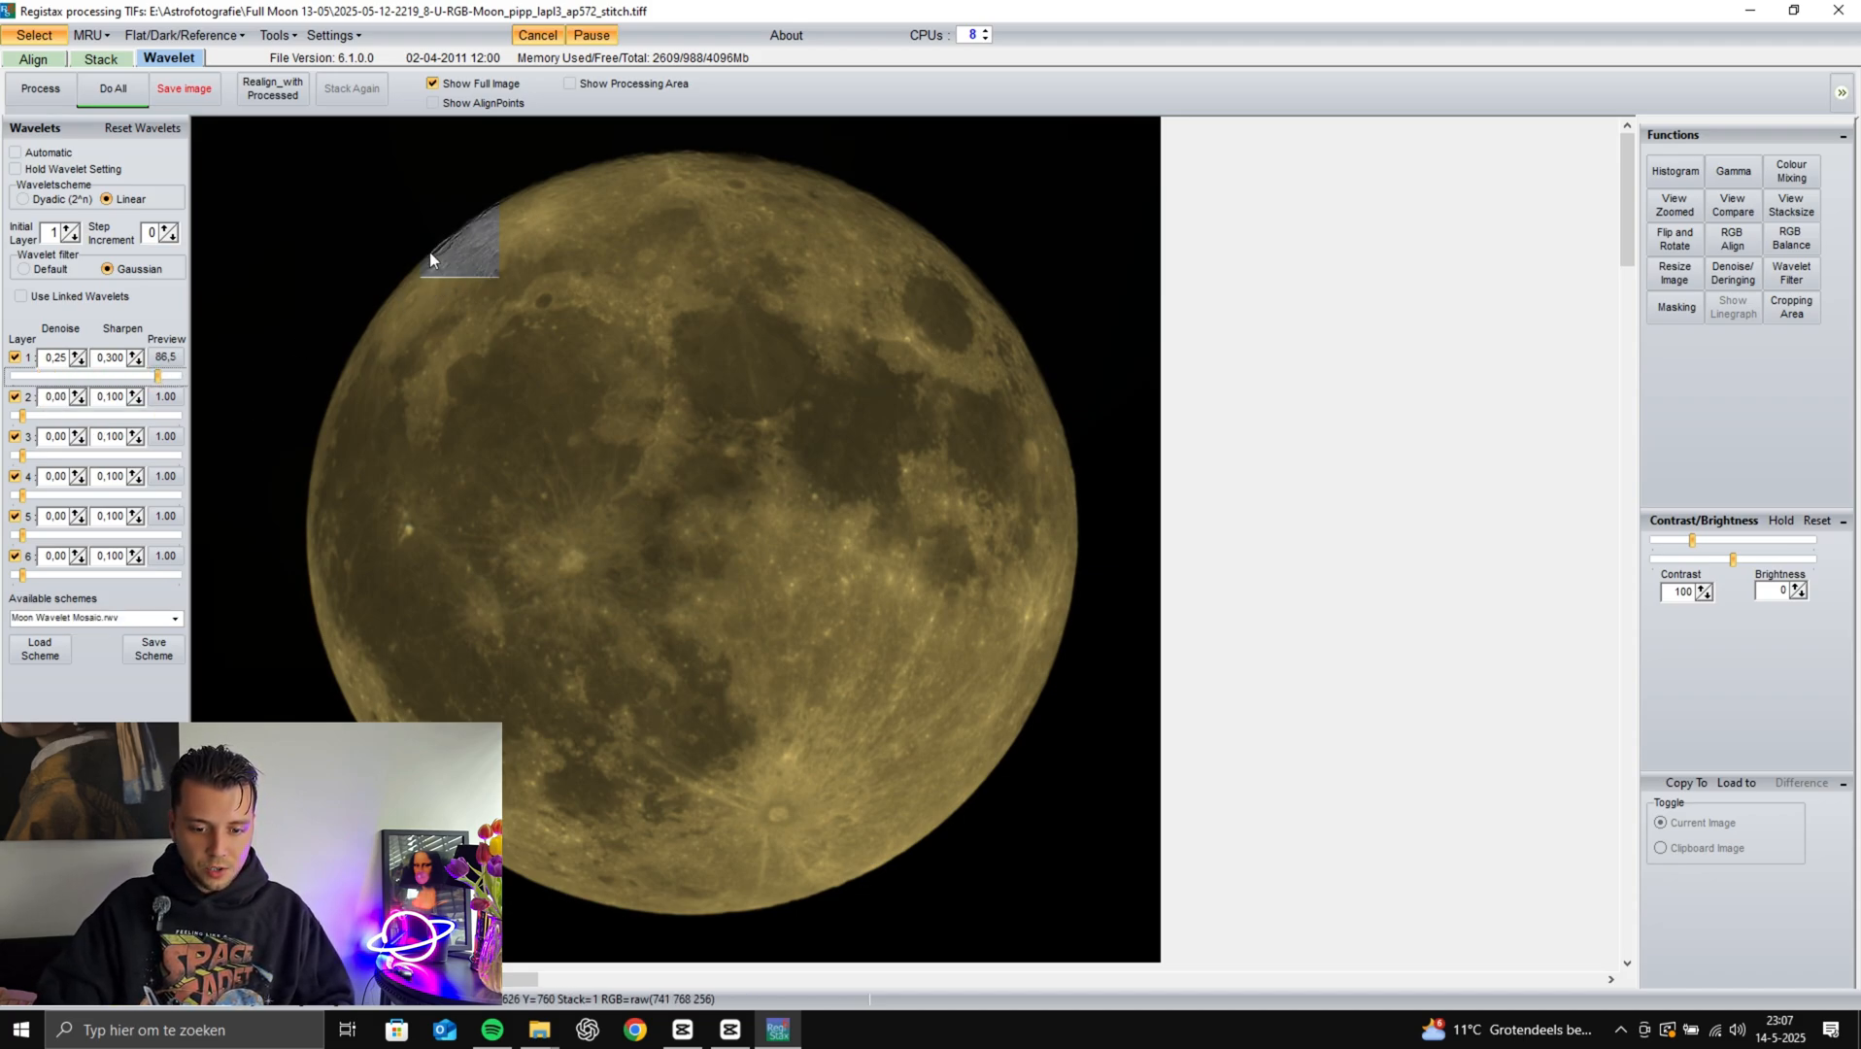
pyautogui.rightClick(163, 375)
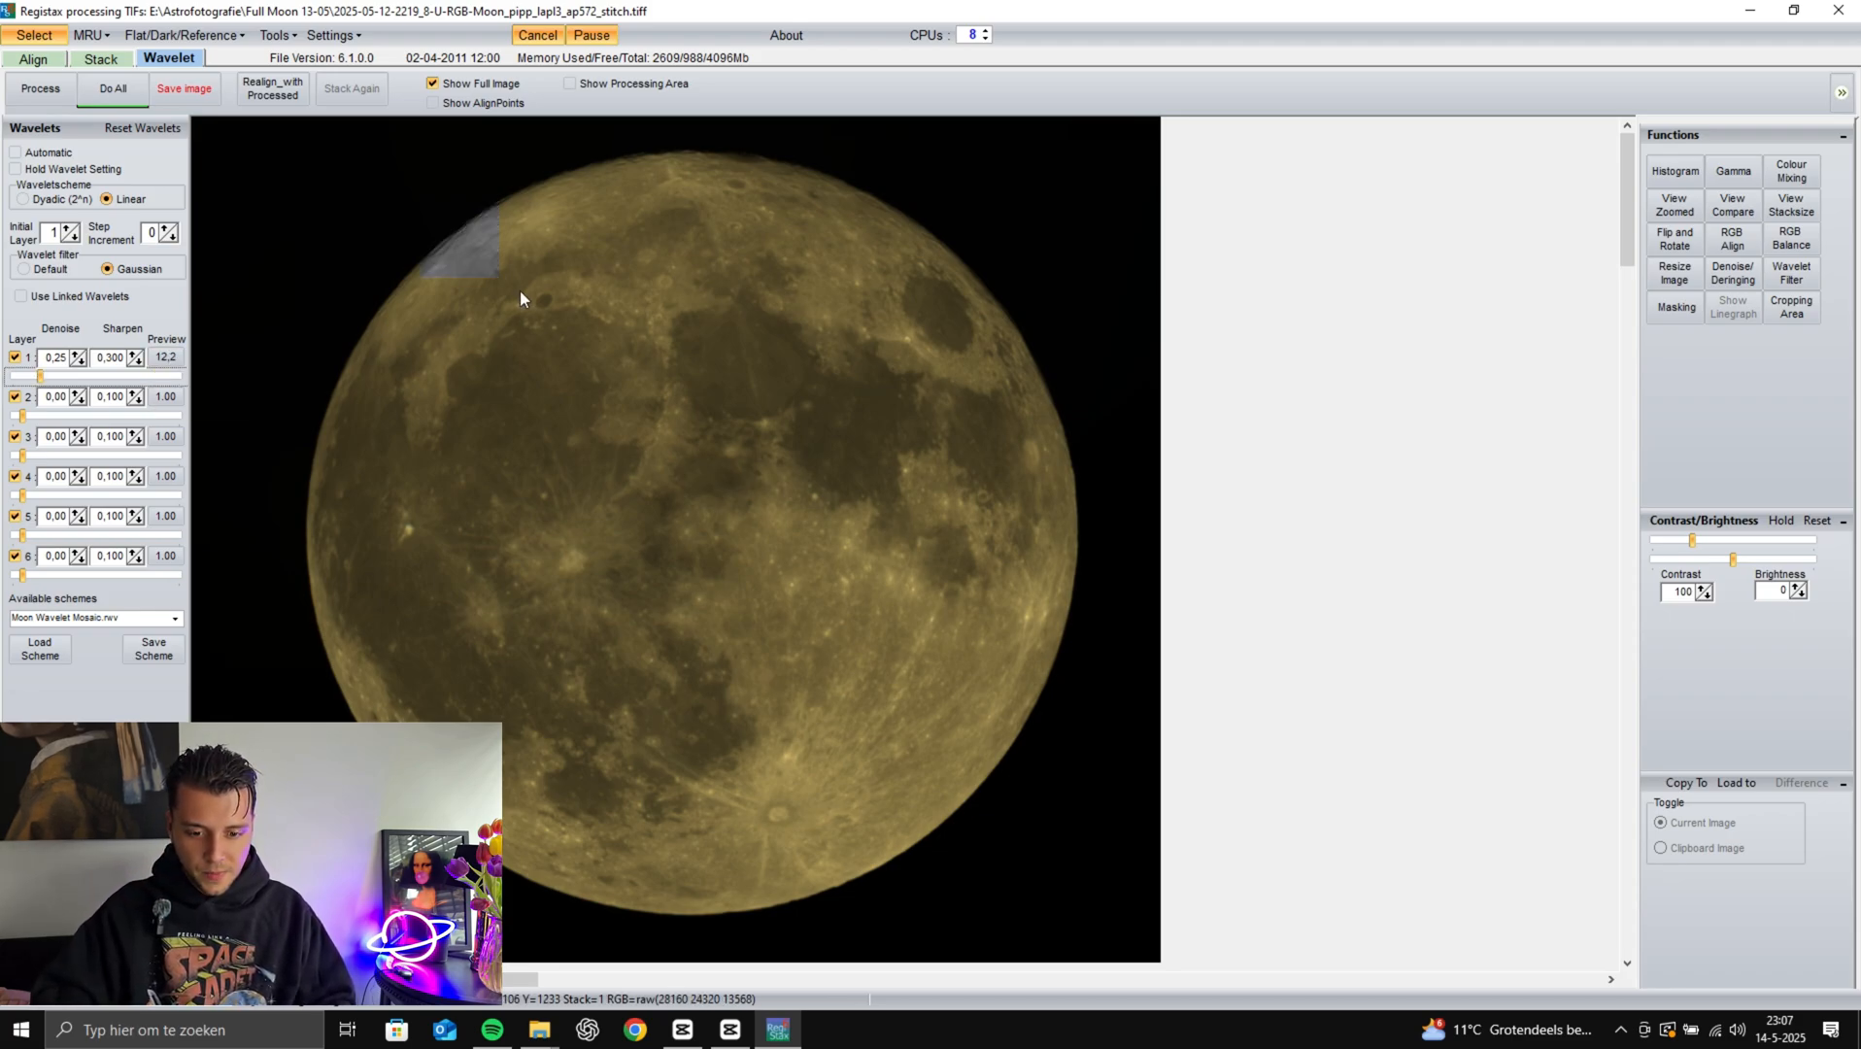
# Apply the wavelets and colour balance to the entire Moon image and save the result
pyautogui.click(115, 98)
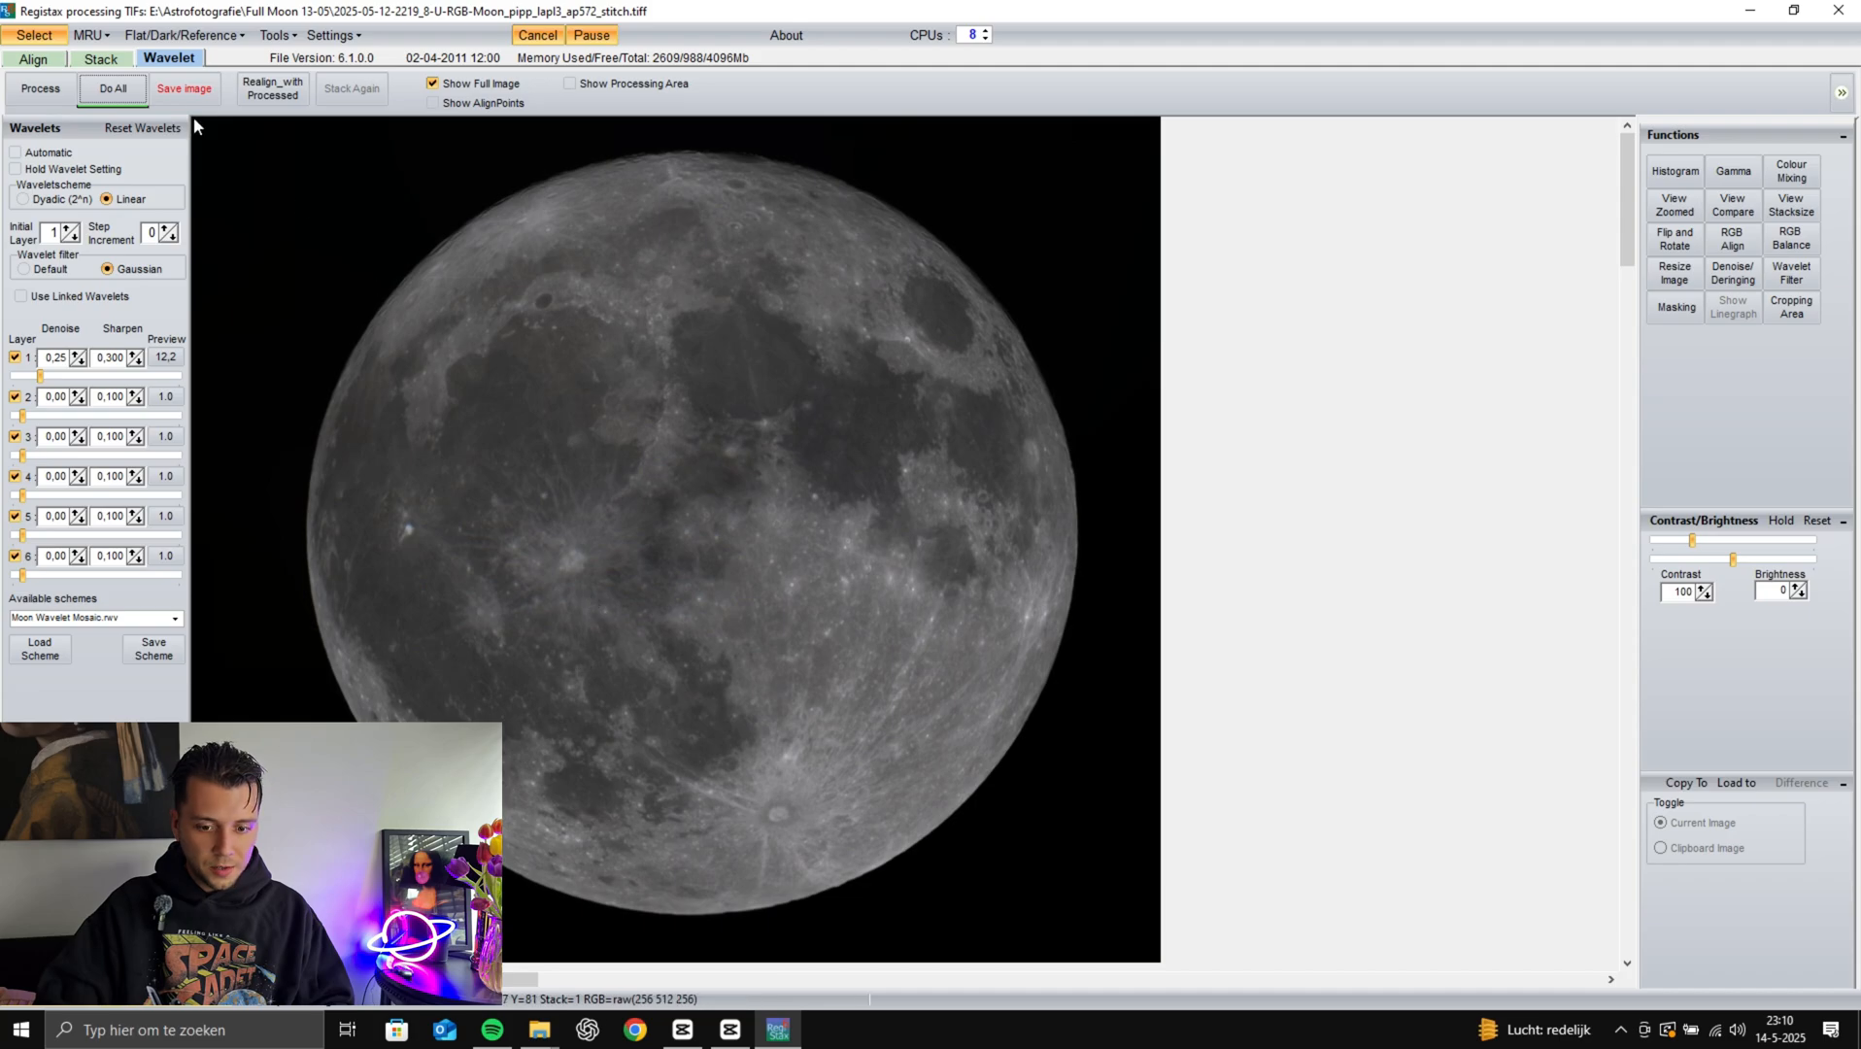
pyautogui.click(182, 90)
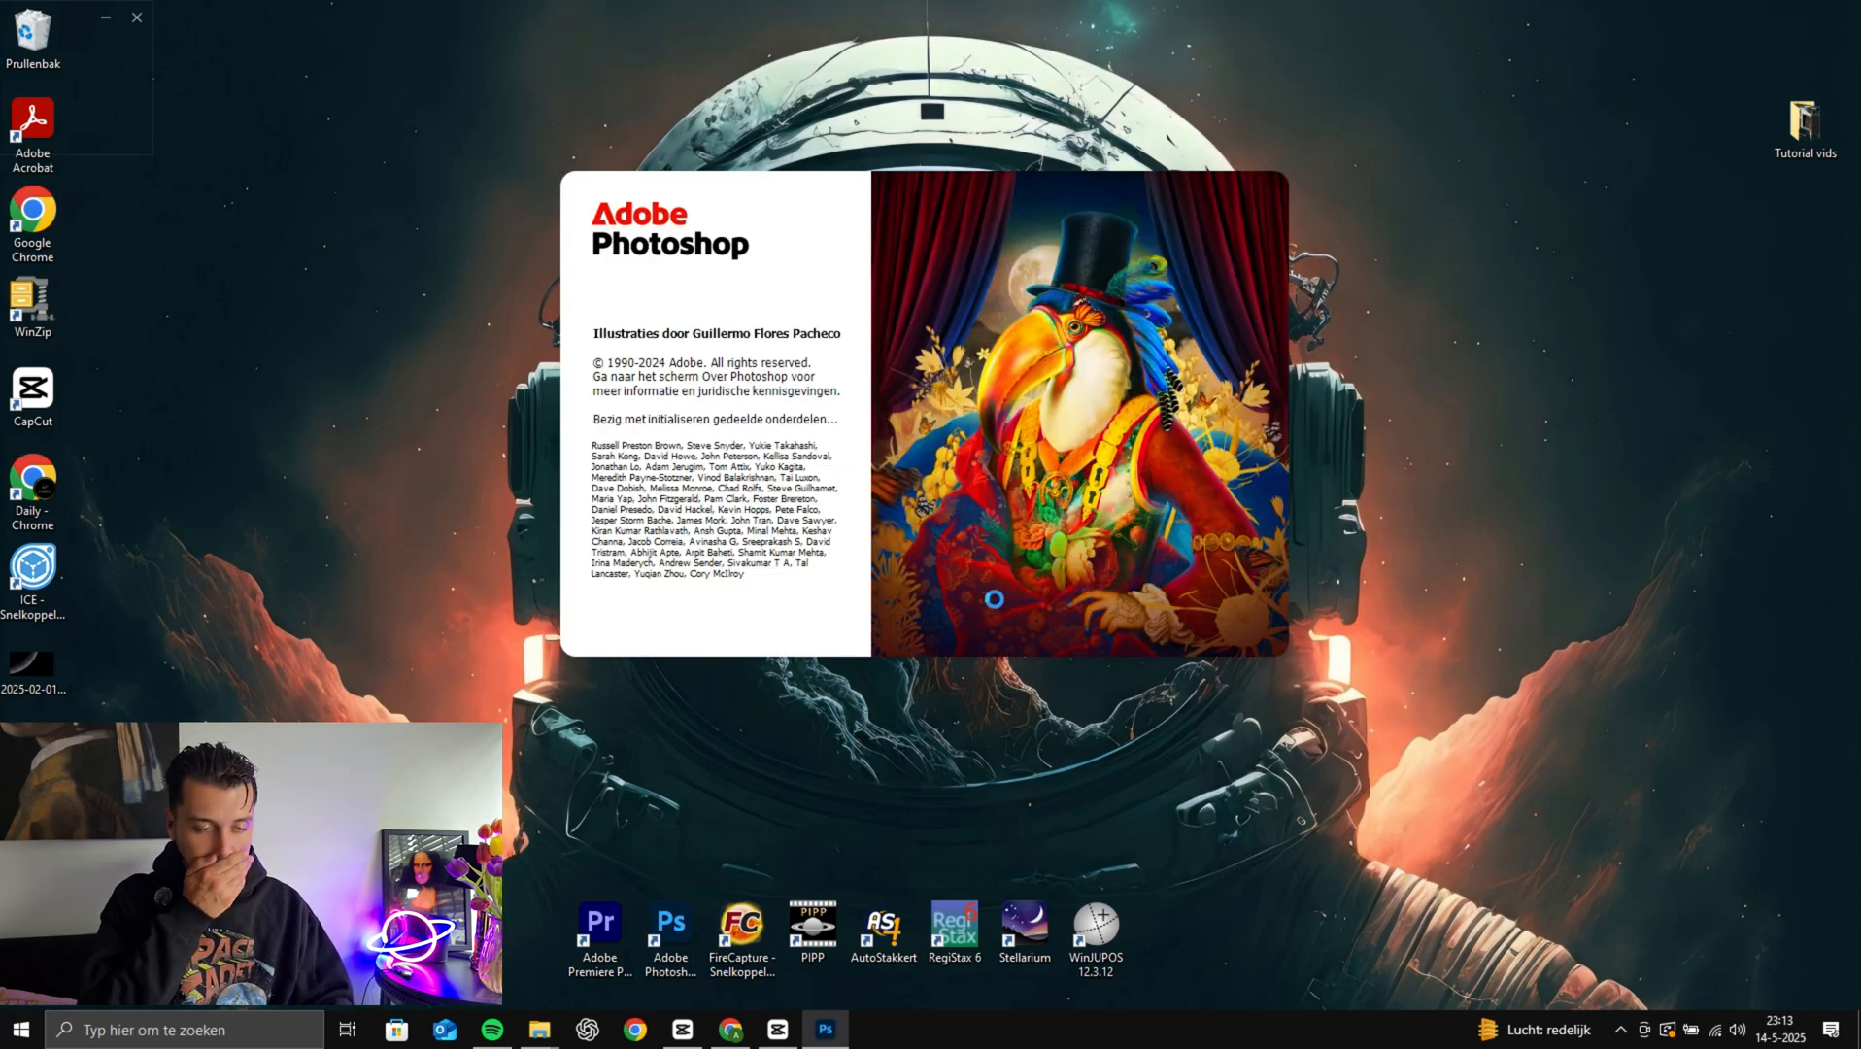
# Open the sharpened grey Moon stitch image from the Full Moon 13-05 folder in Photoshop
pyautogui.moveTo(540, 1029)
pyautogui.click(475, 942)
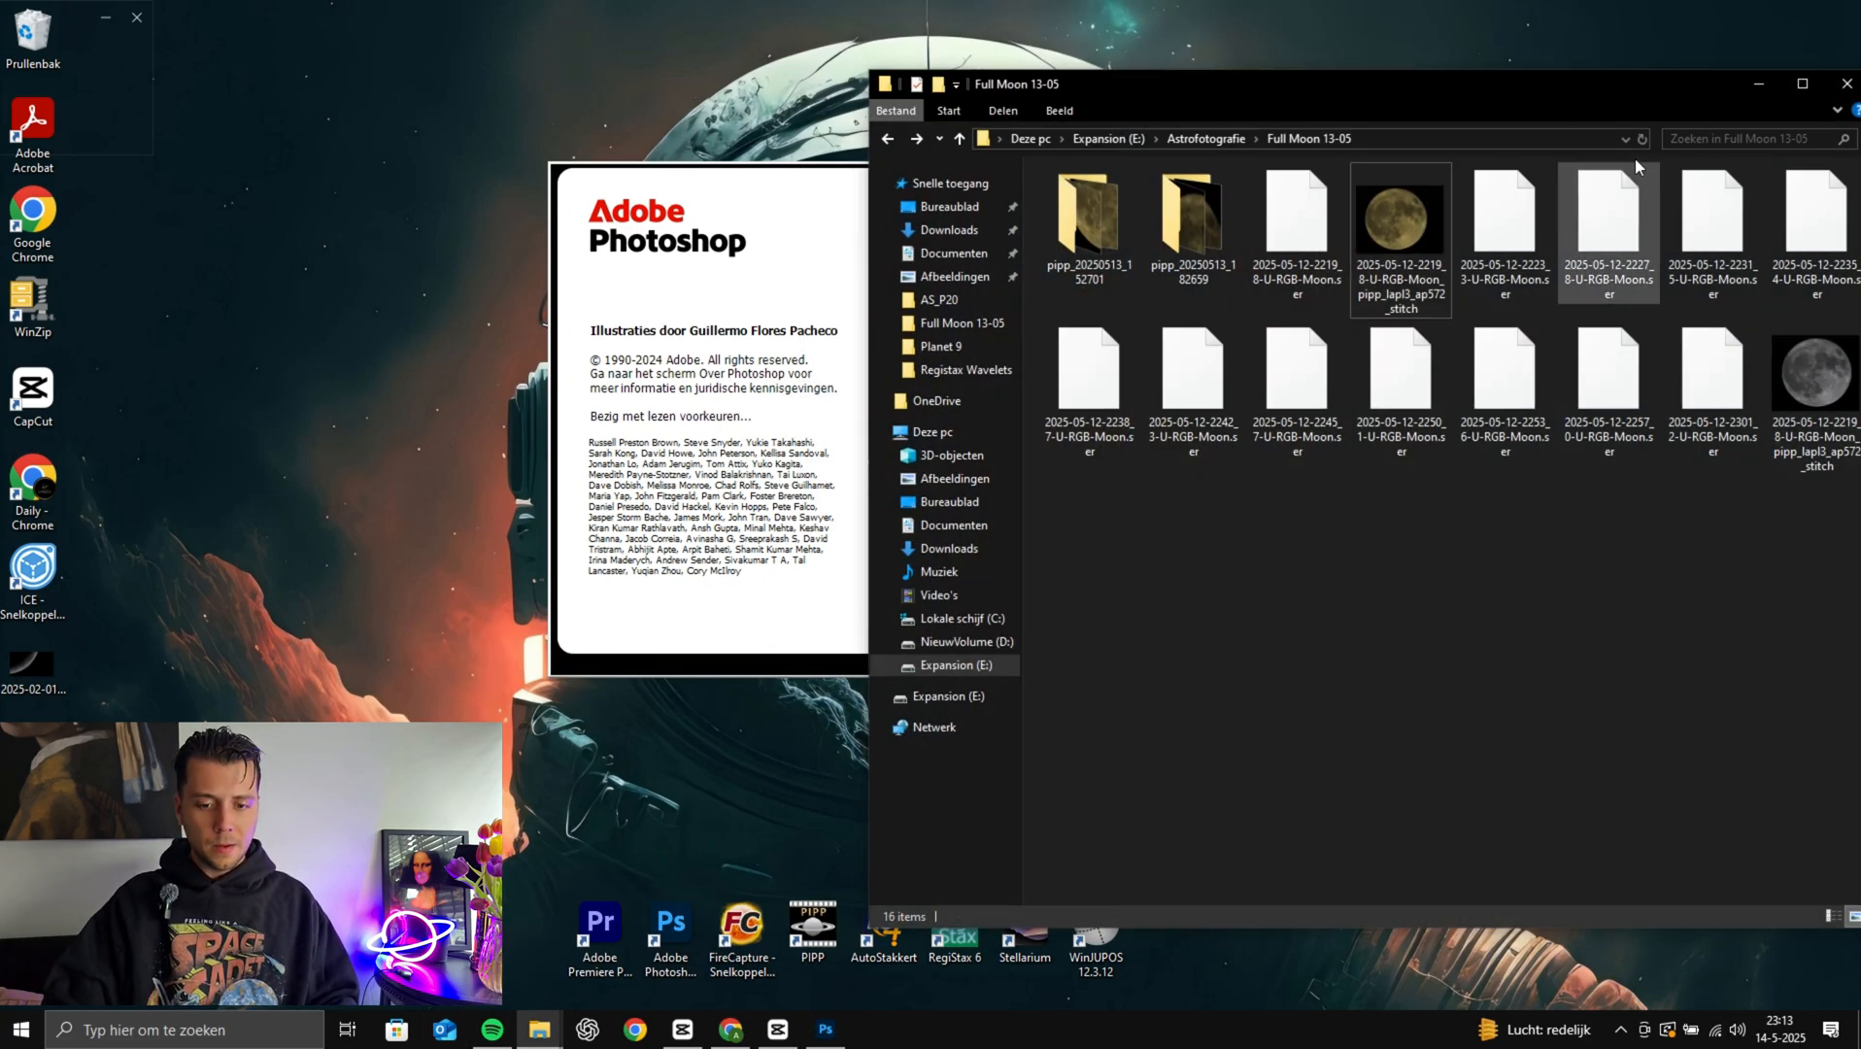
pyautogui.moveTo(1632, 85); pyautogui.dragTo(1555, 73)
pyautogui.click(729, 595)
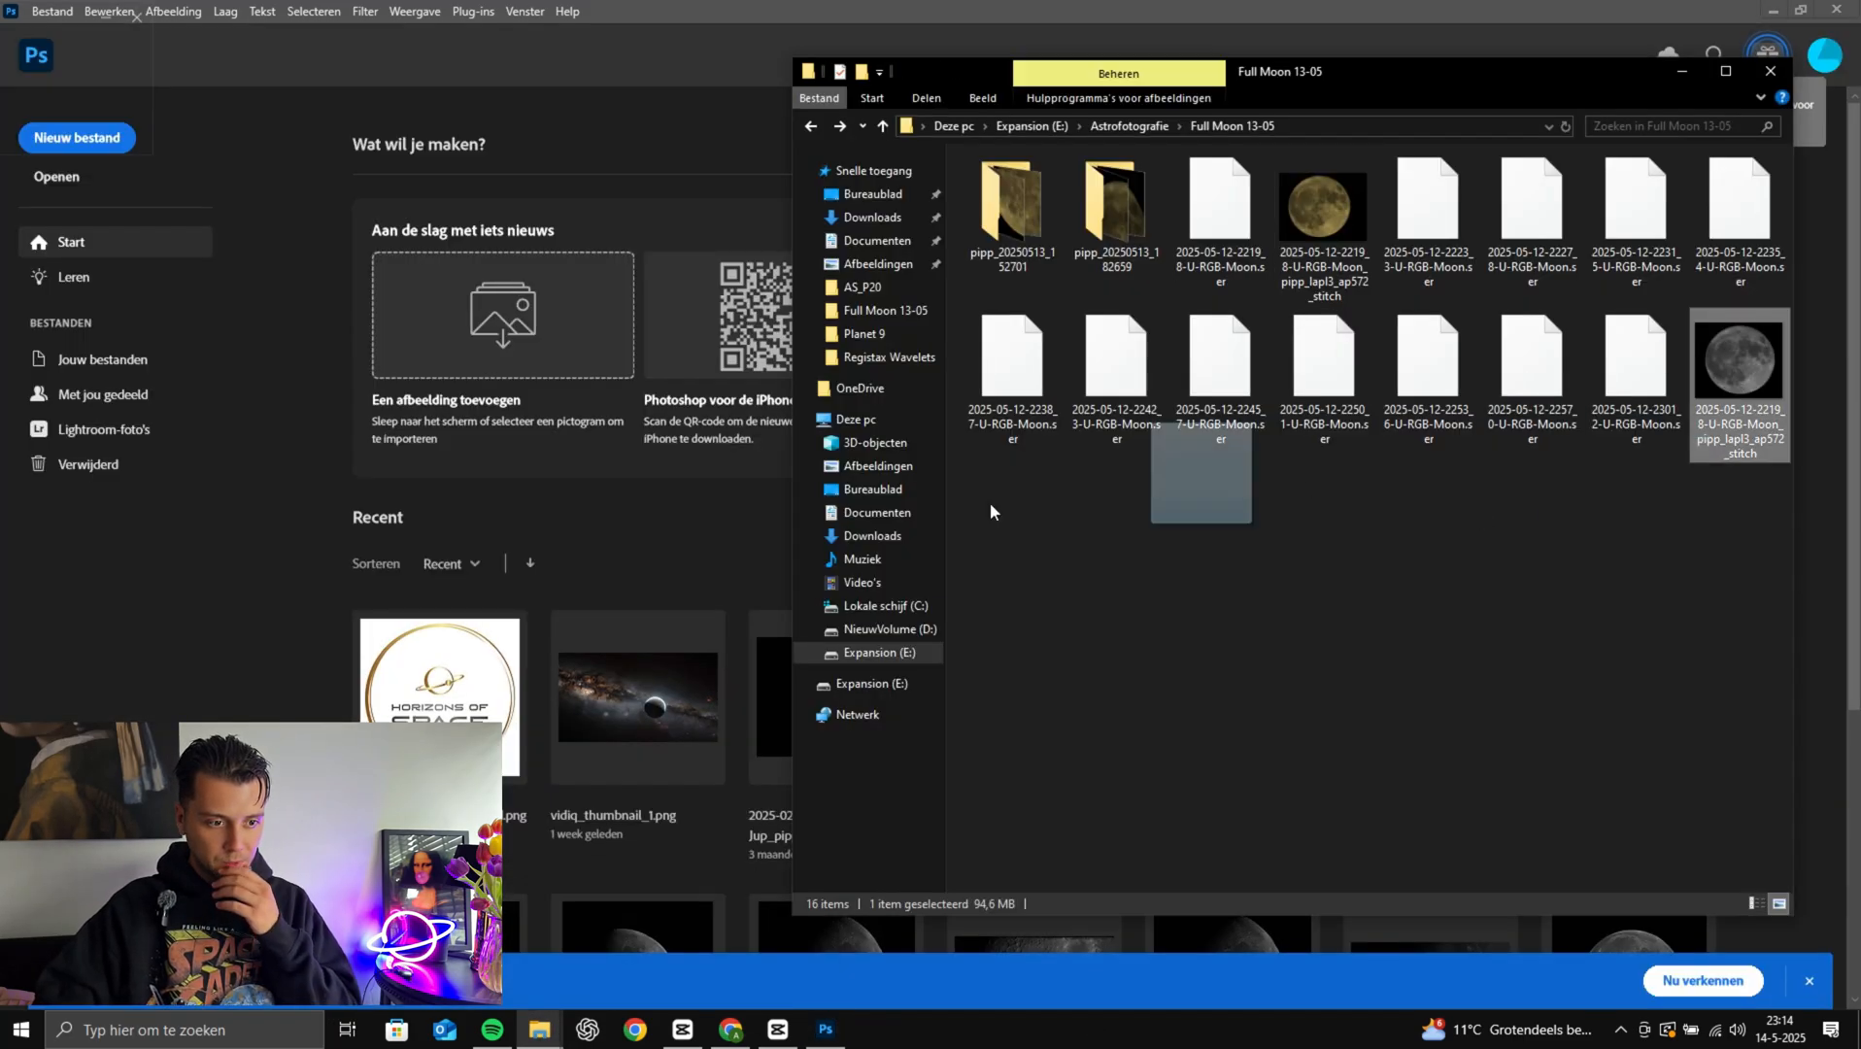
pyautogui.moveTo(1721, 331); pyautogui.dragTo(453, 257)
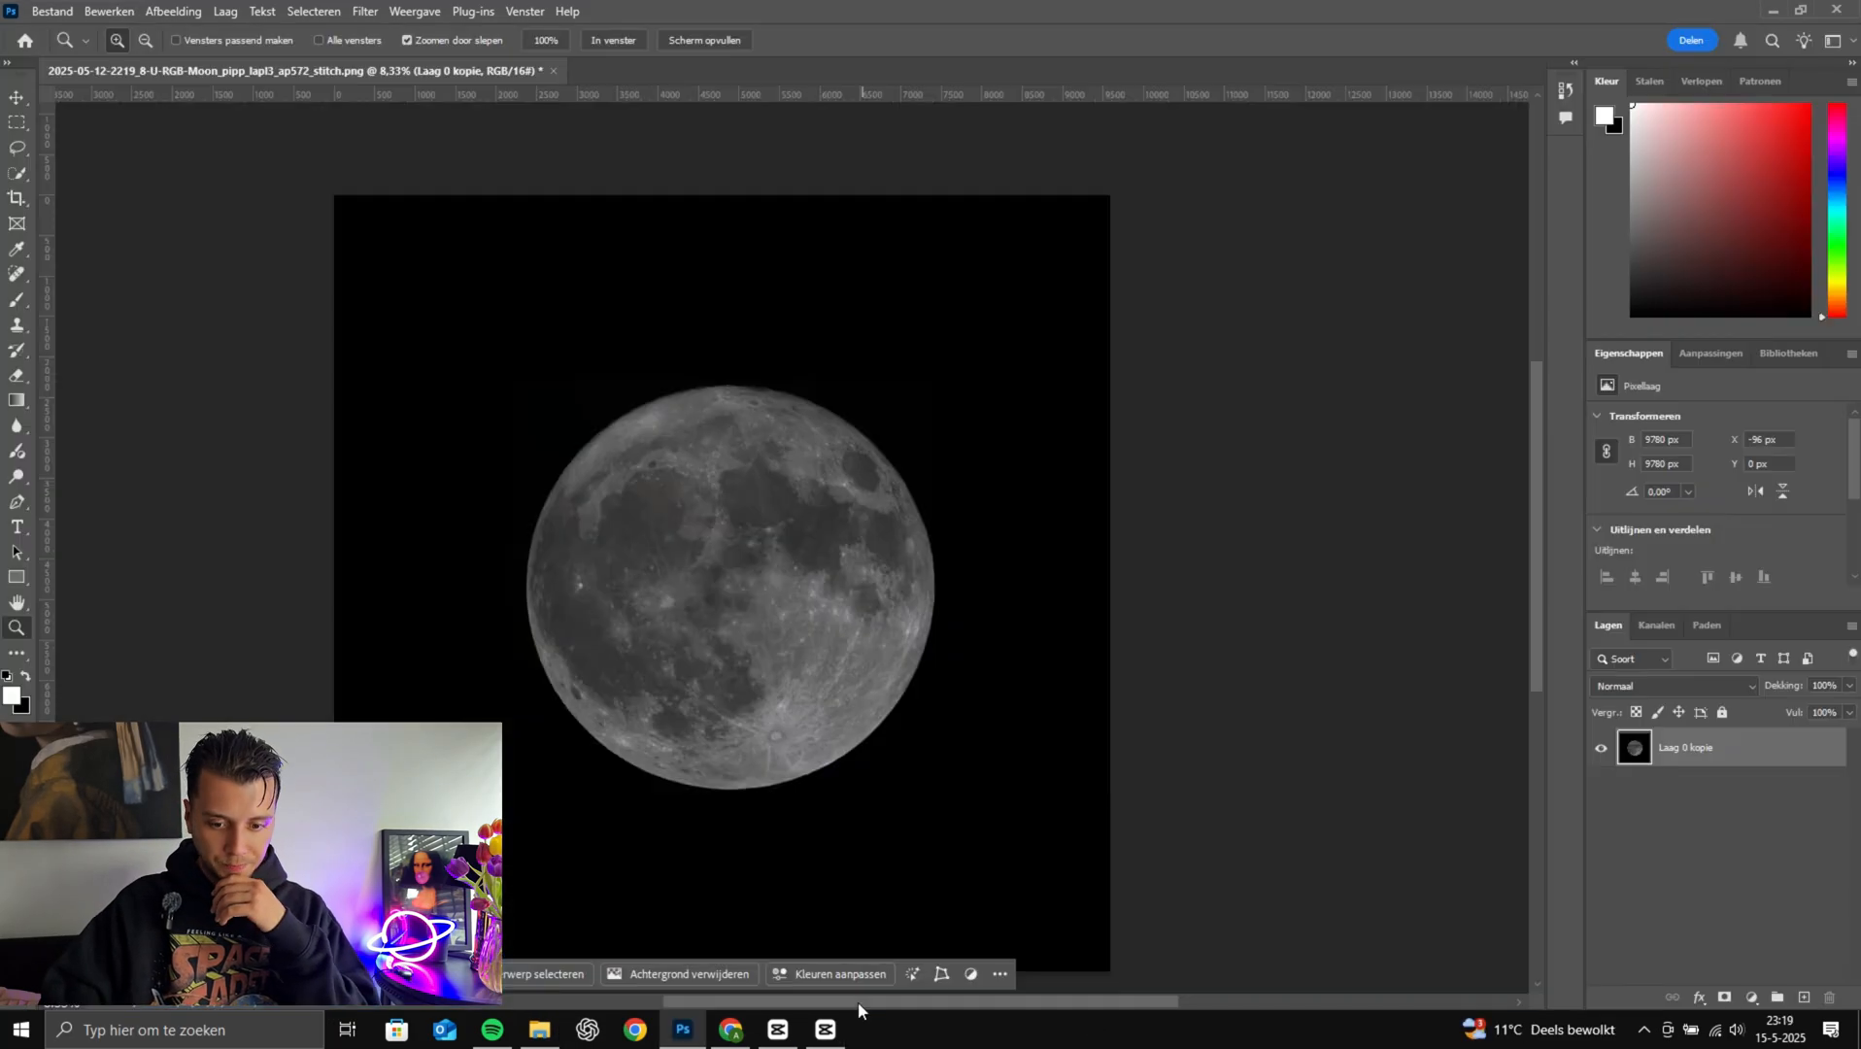
# Duplicate the grey Moon layer Laag 0 kopie within the same document
pyautogui.moveTo(1165, 1003); pyautogui.dragTo(1134, 1004)
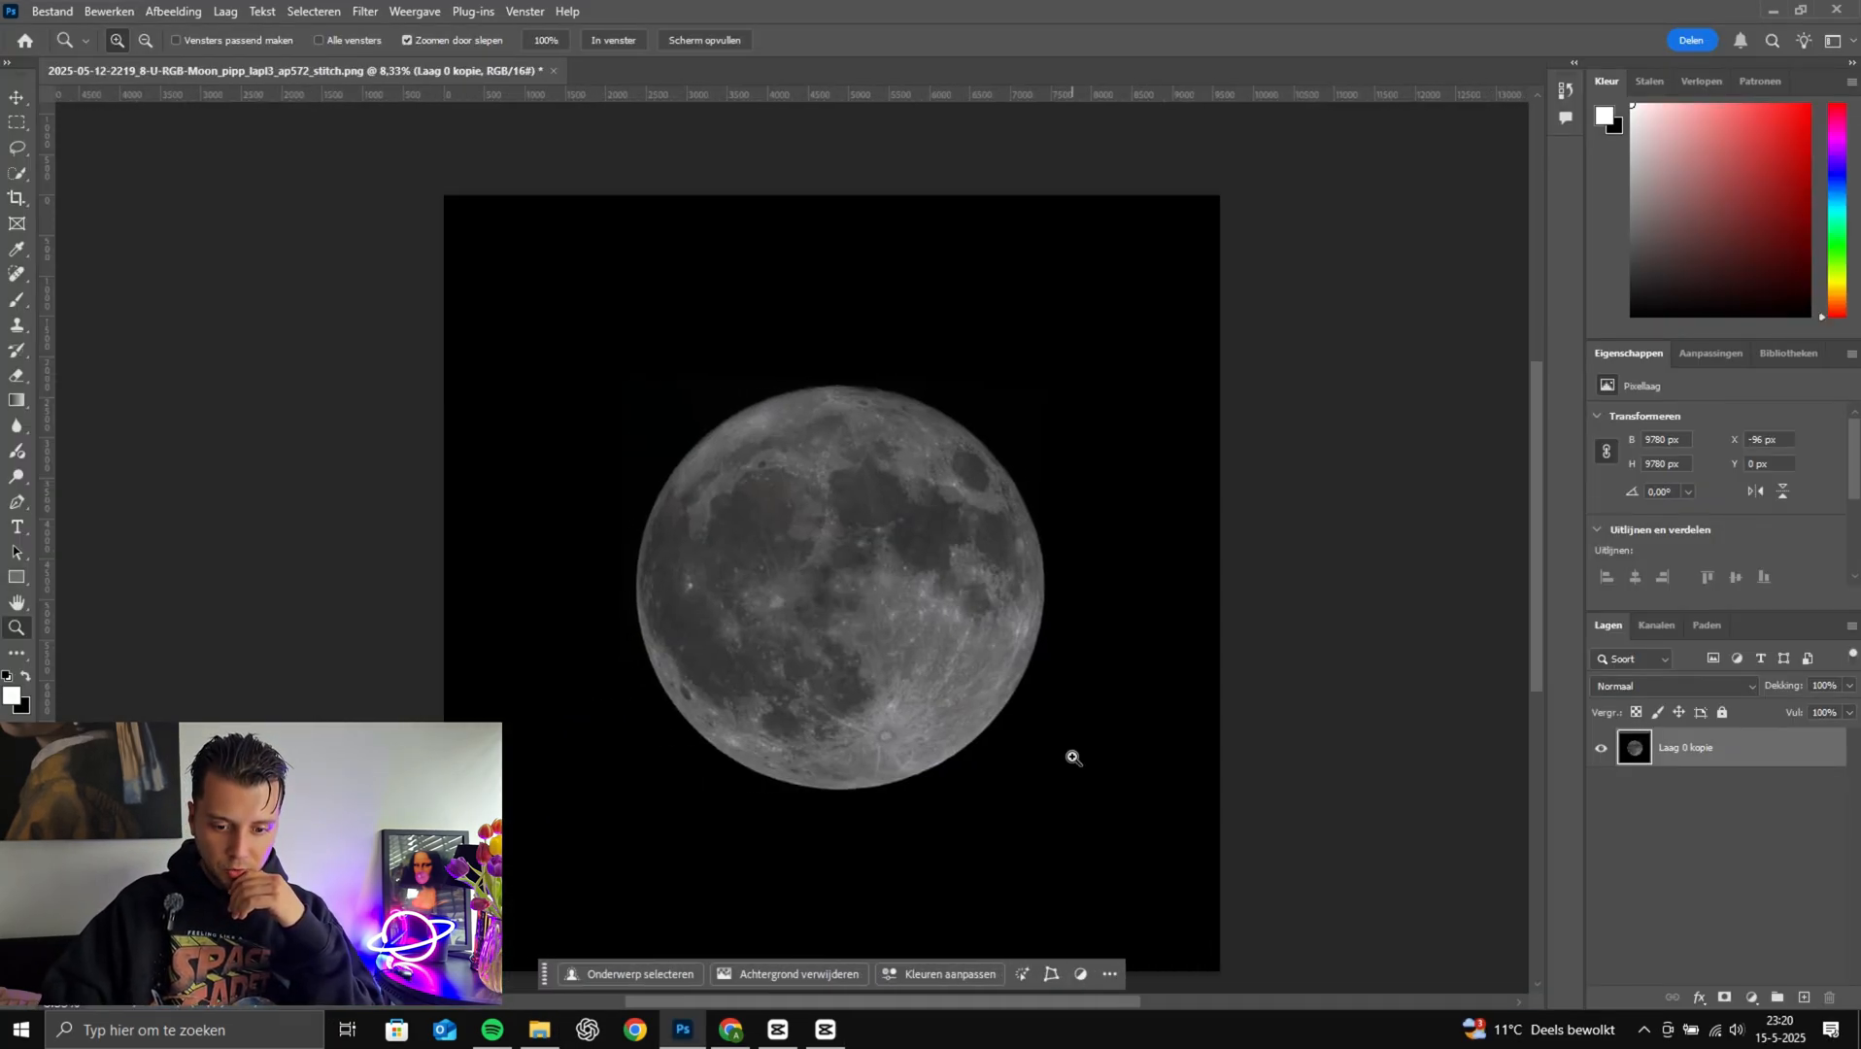
pyautogui.scroll(-1, 1086, 746)
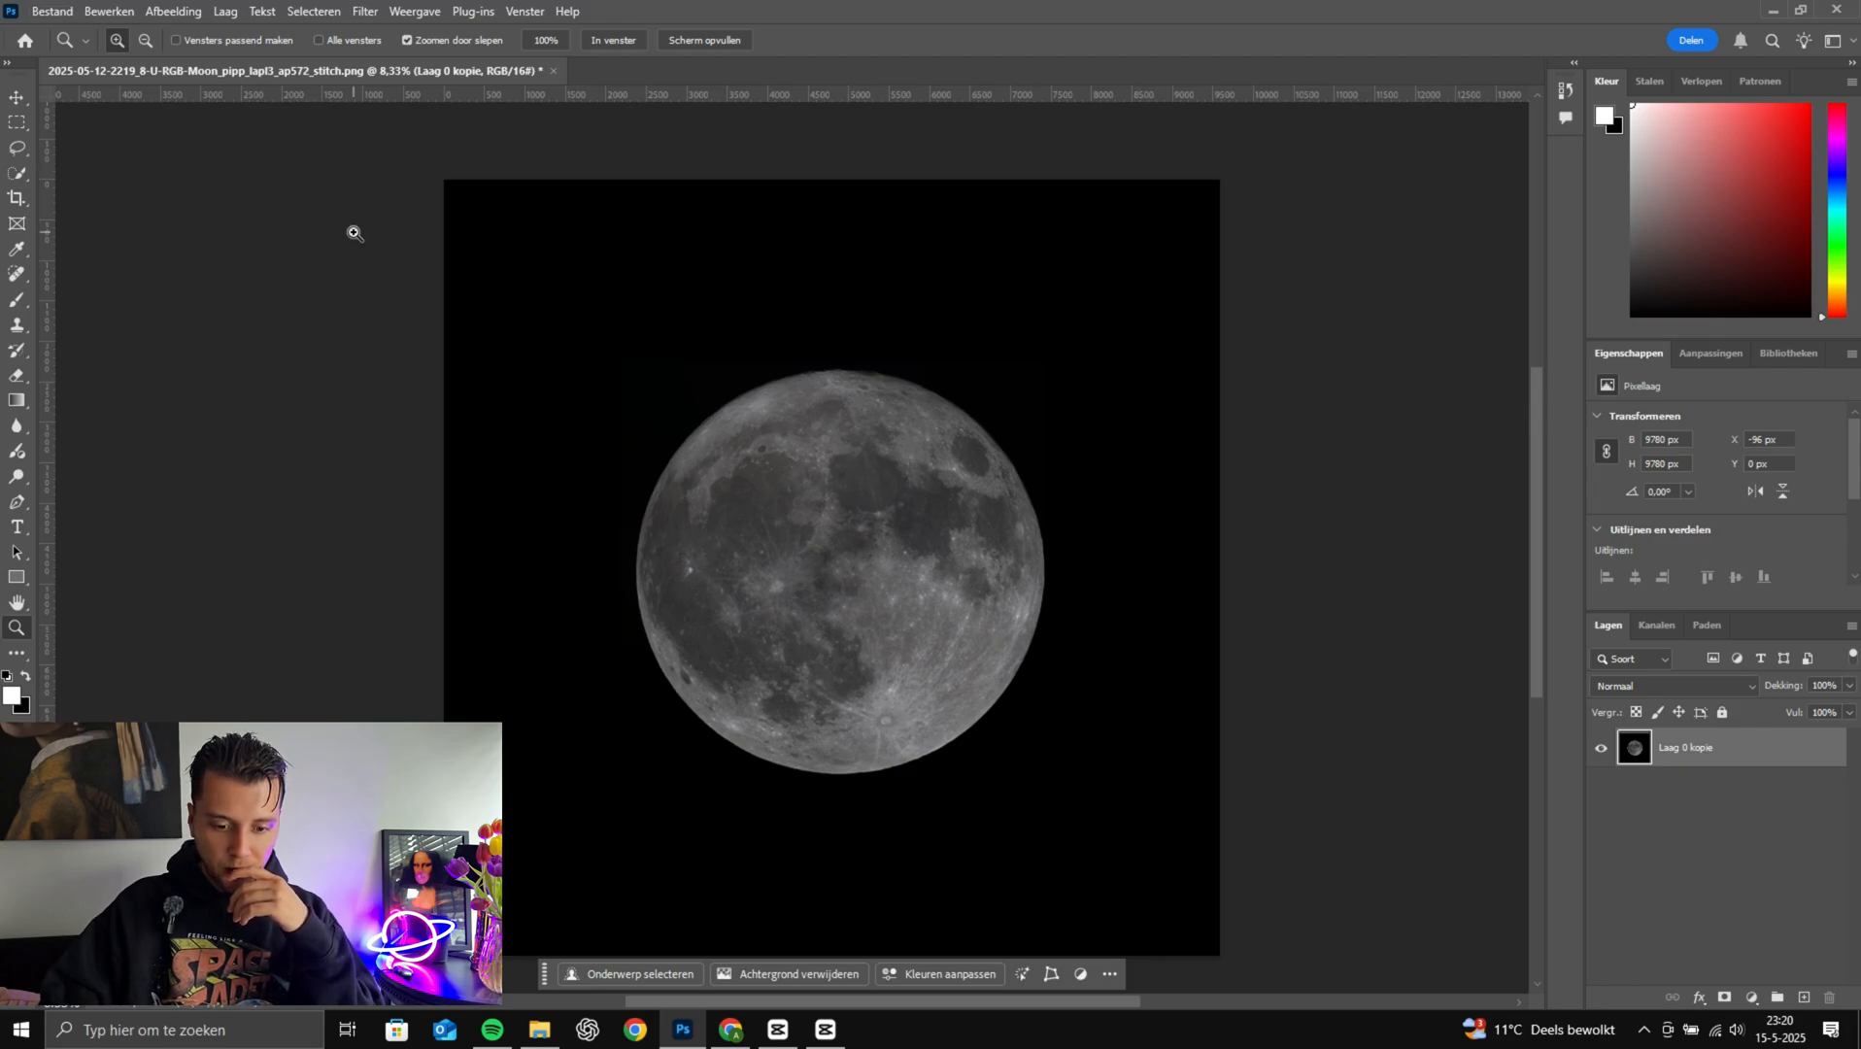
pyautogui.click(1093, 1011)
pyautogui.click(1687, 800)
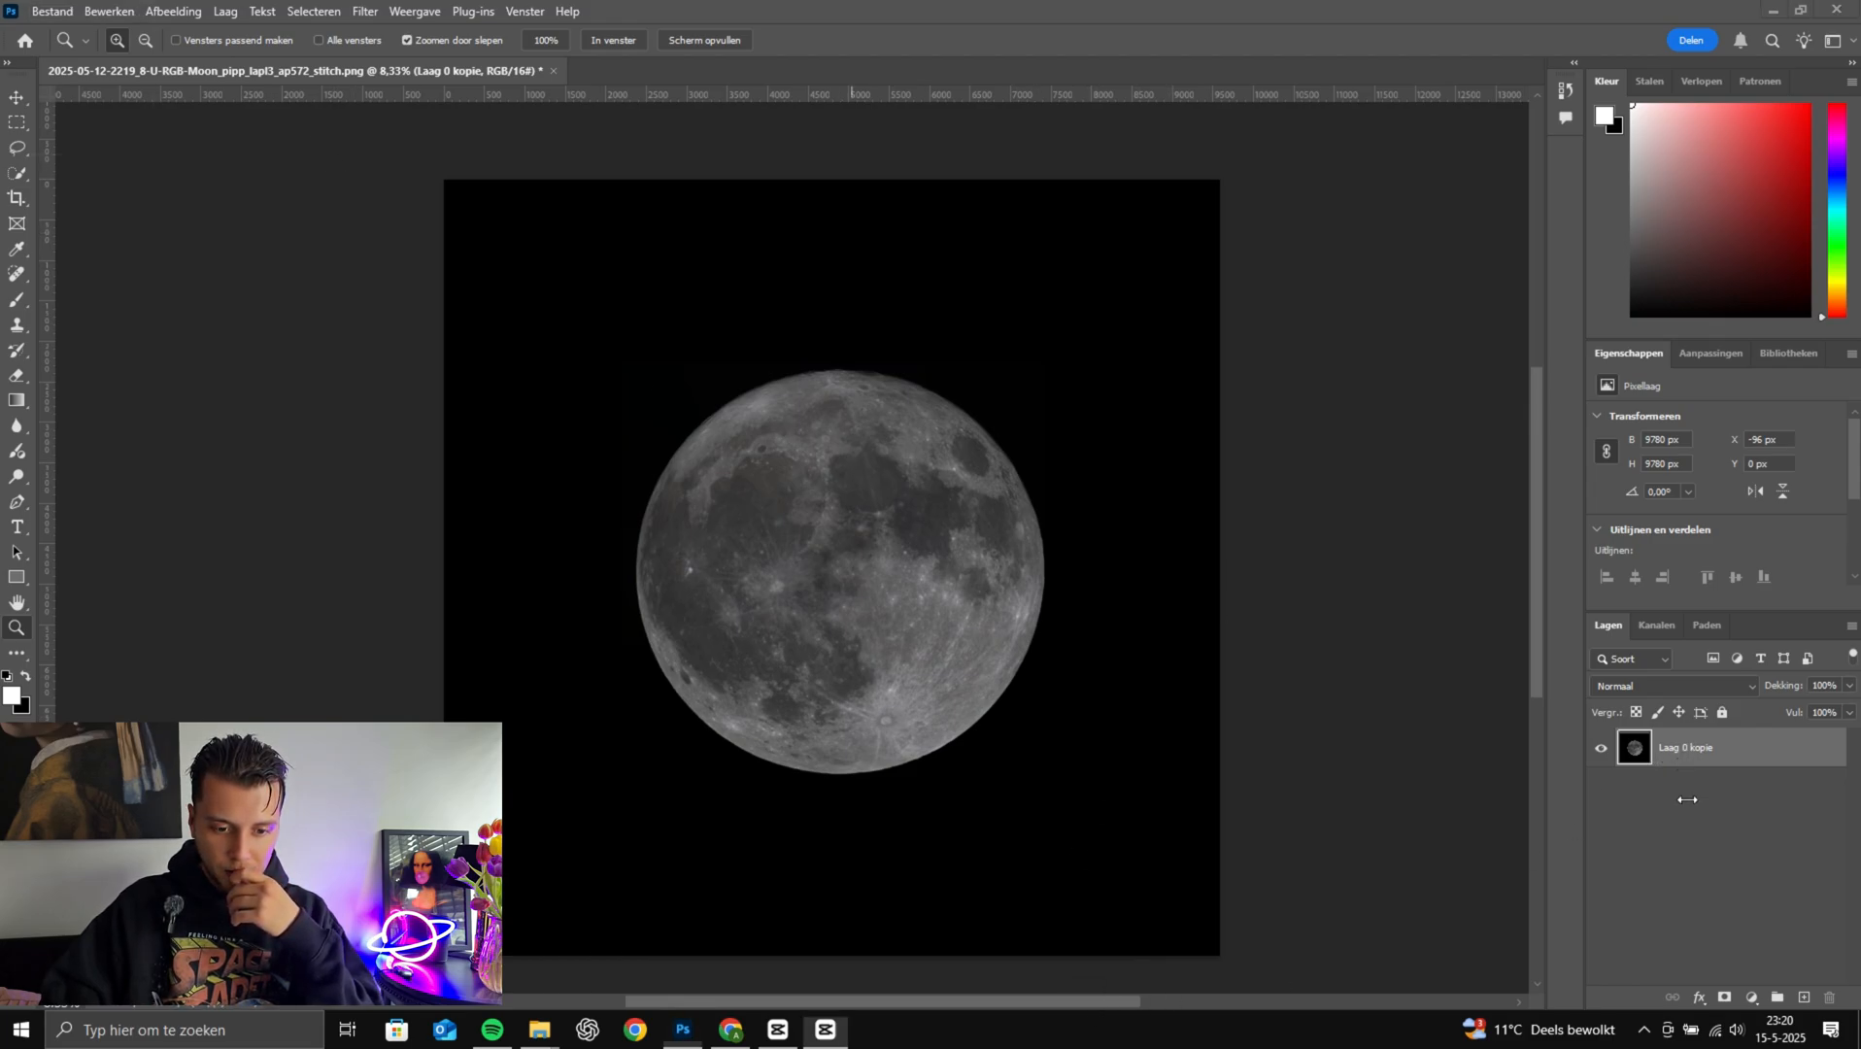
pyautogui.rightClick(1688, 799)
pyautogui.click(1722, 352)
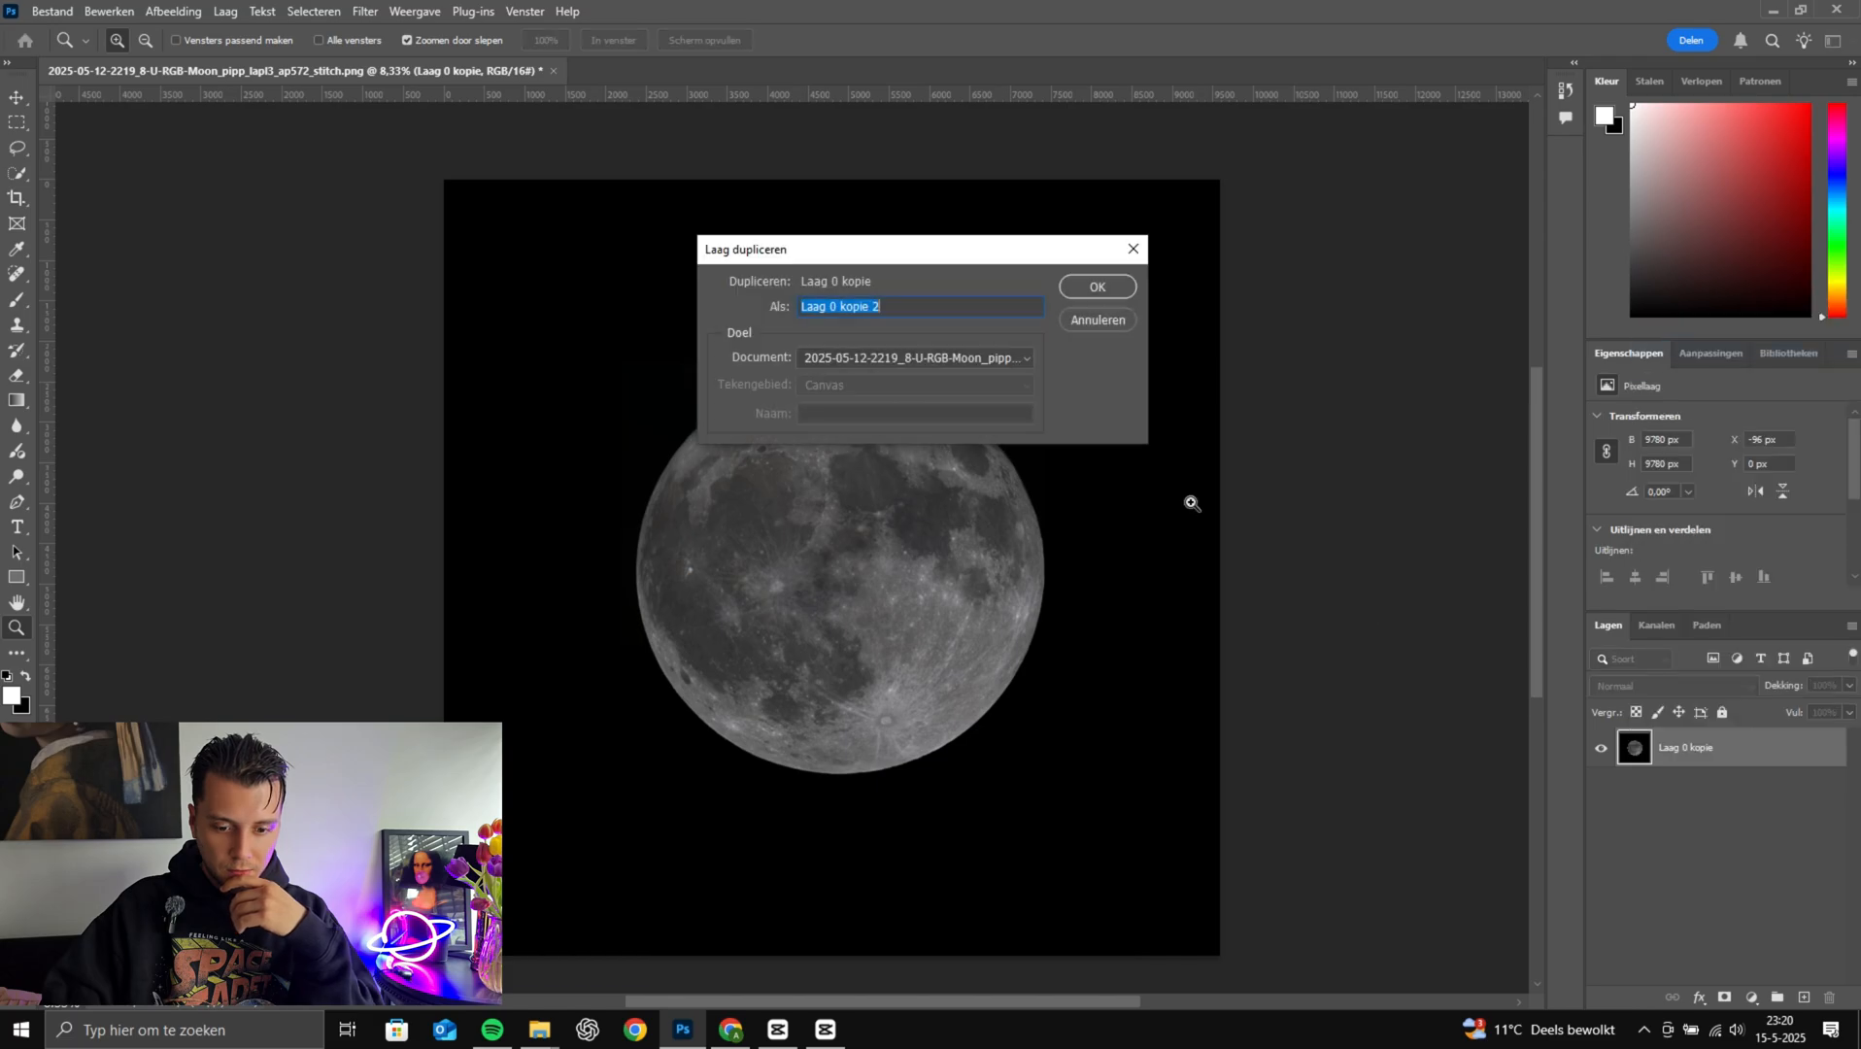
pyautogui.press('Return')
# Open the Camera Raw filter on the duplicated Moon layer and set the calibration saturation of primary red, green and blue to +100
pyautogui.click(363, 14)
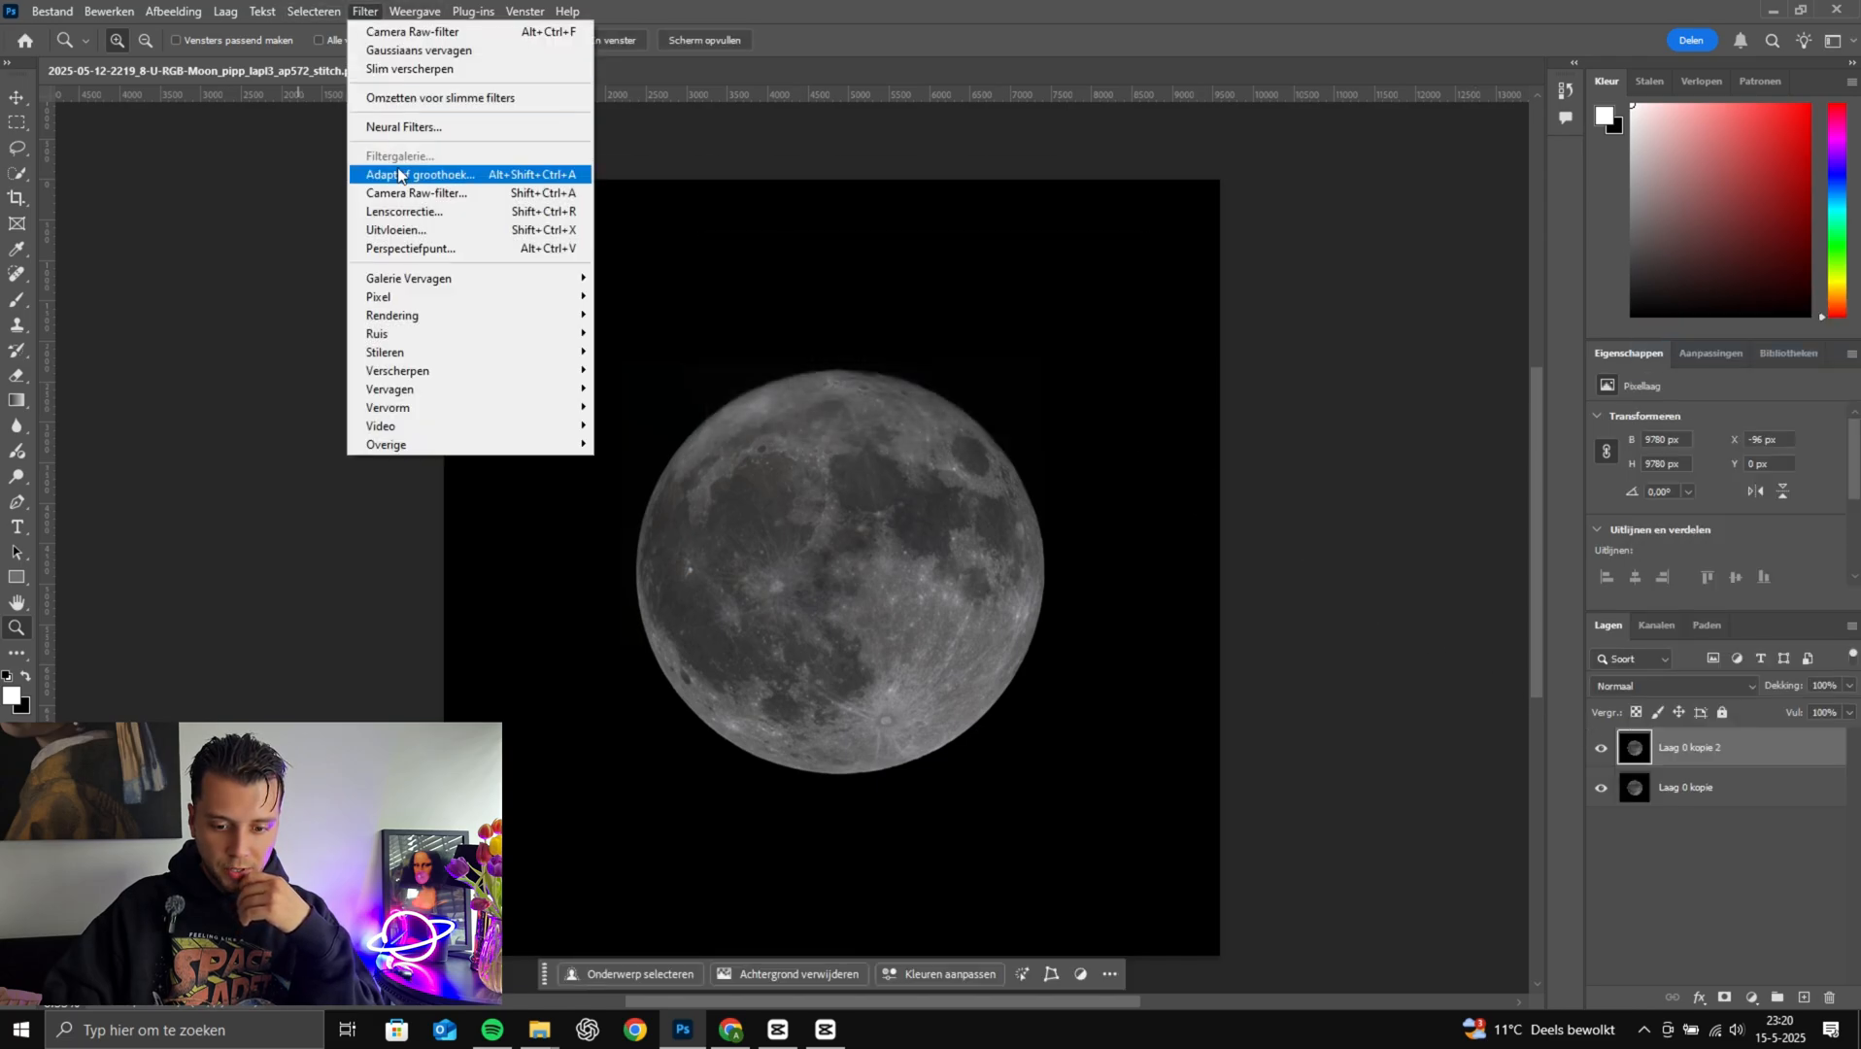
pyautogui.click(408, 187)
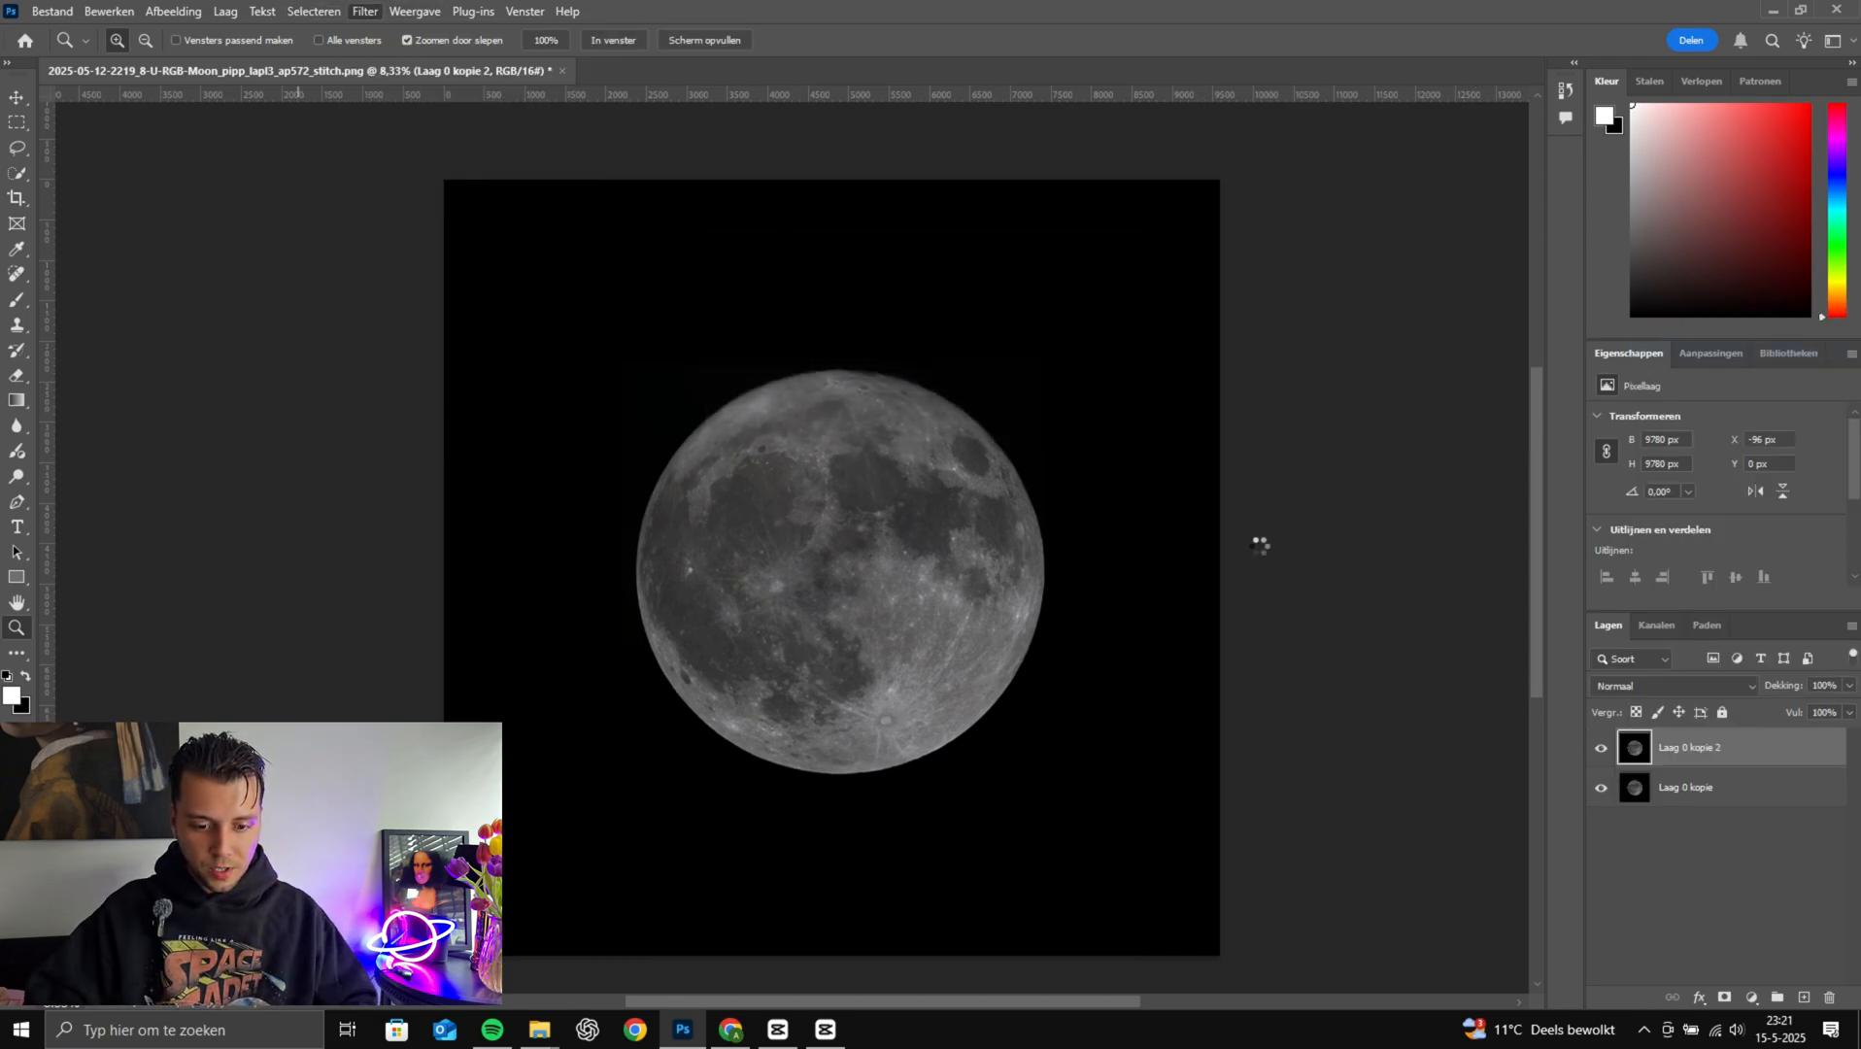
pyautogui.scroll(-3, 1482, 857)
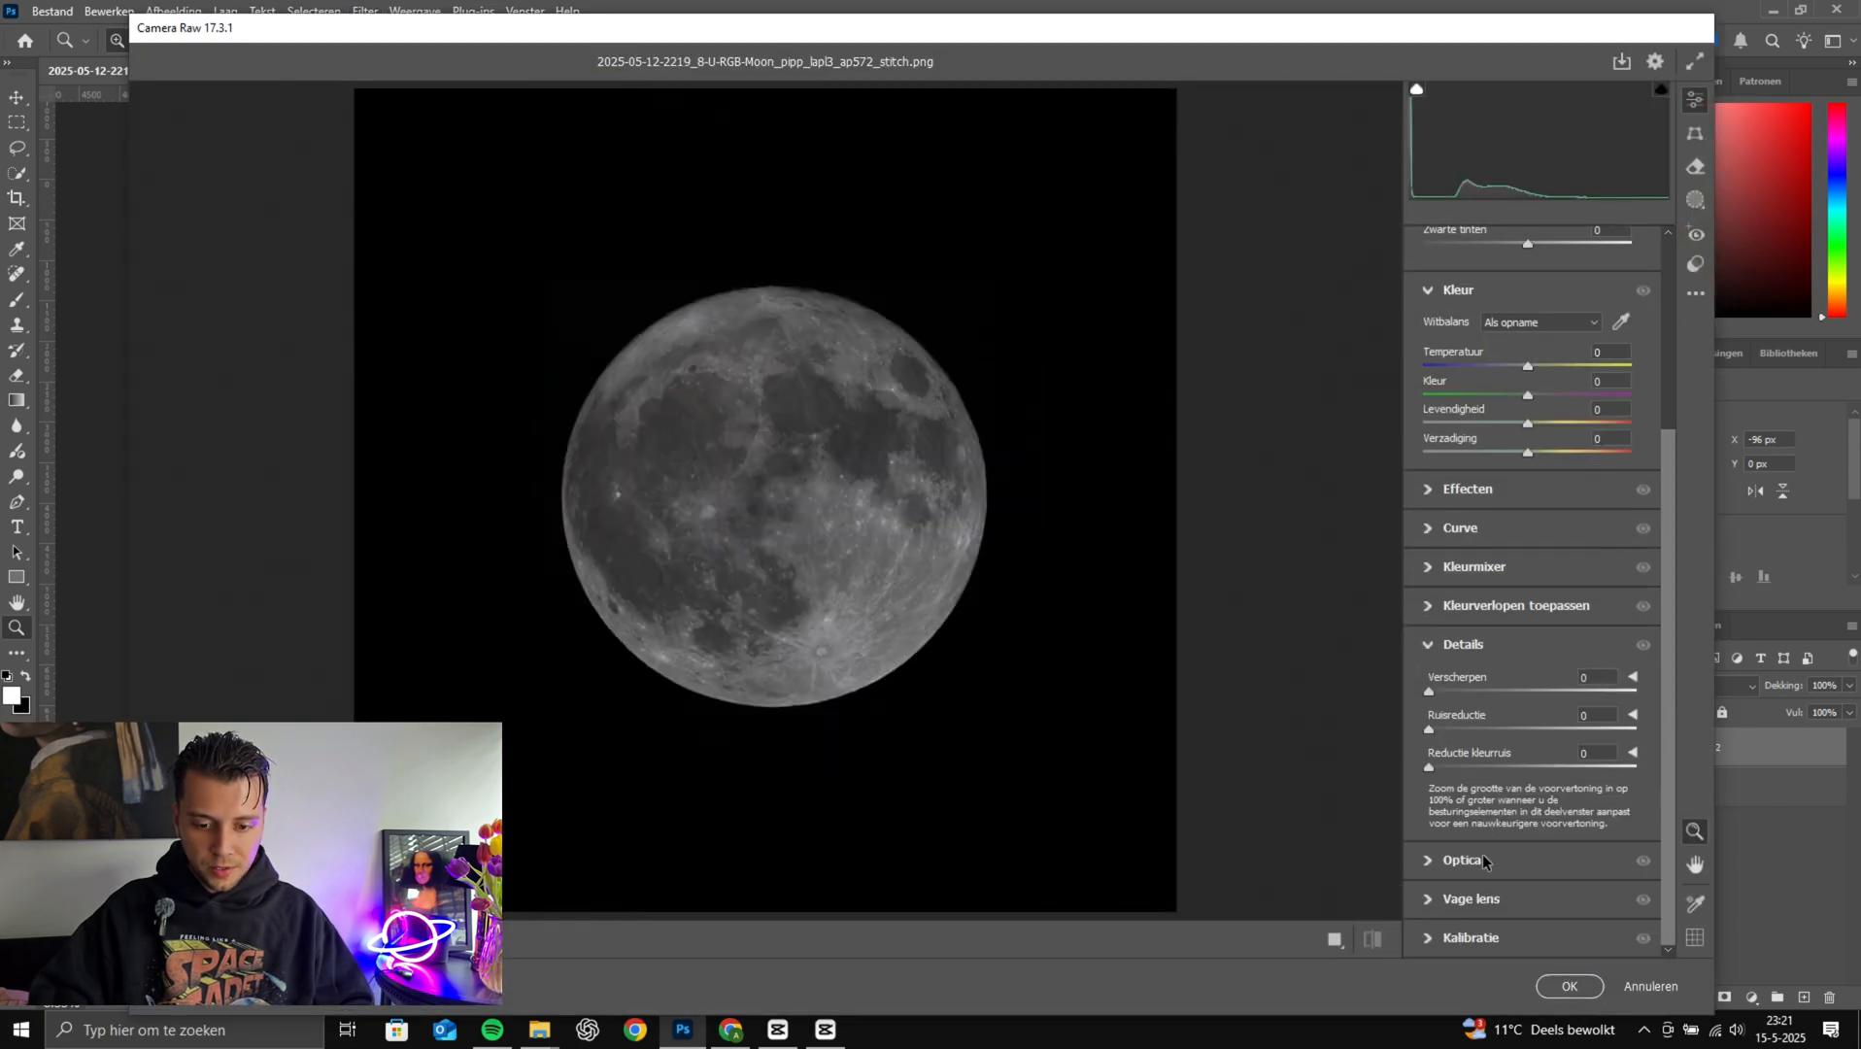
pyautogui.click(1434, 646)
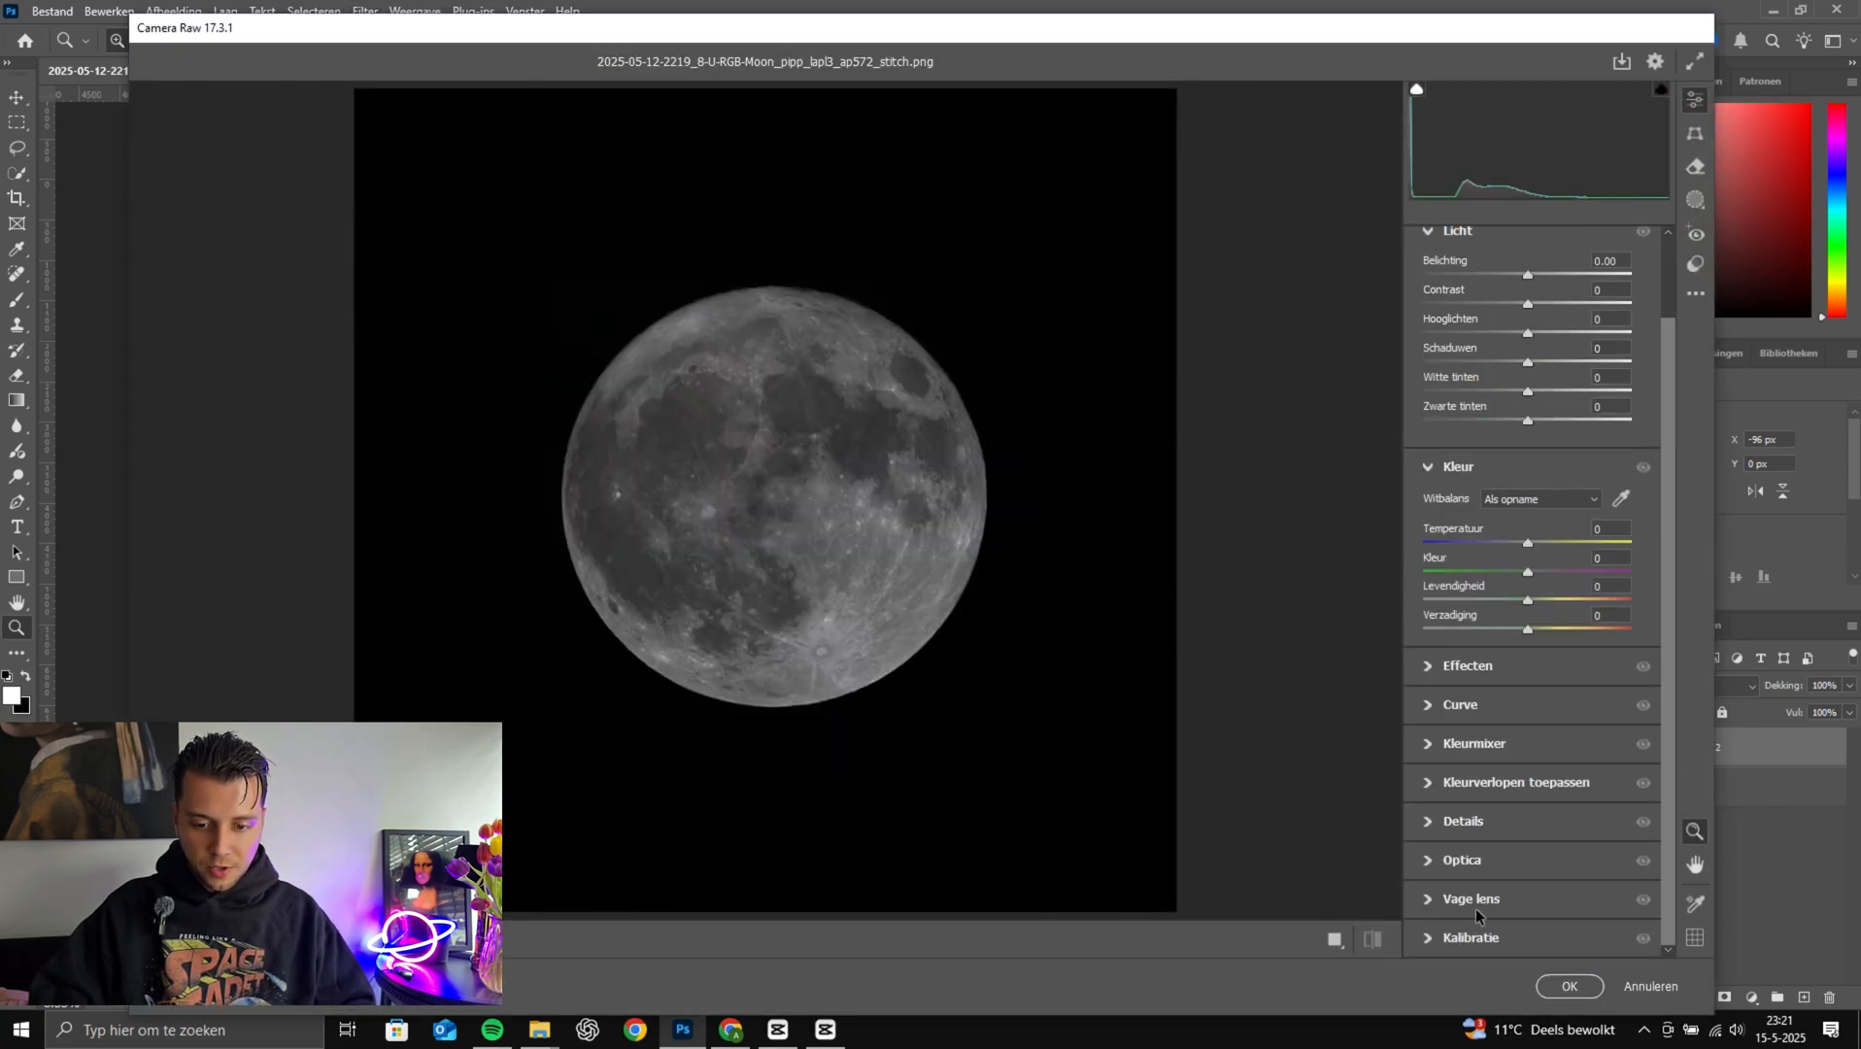
pyautogui.click(1452, 937)
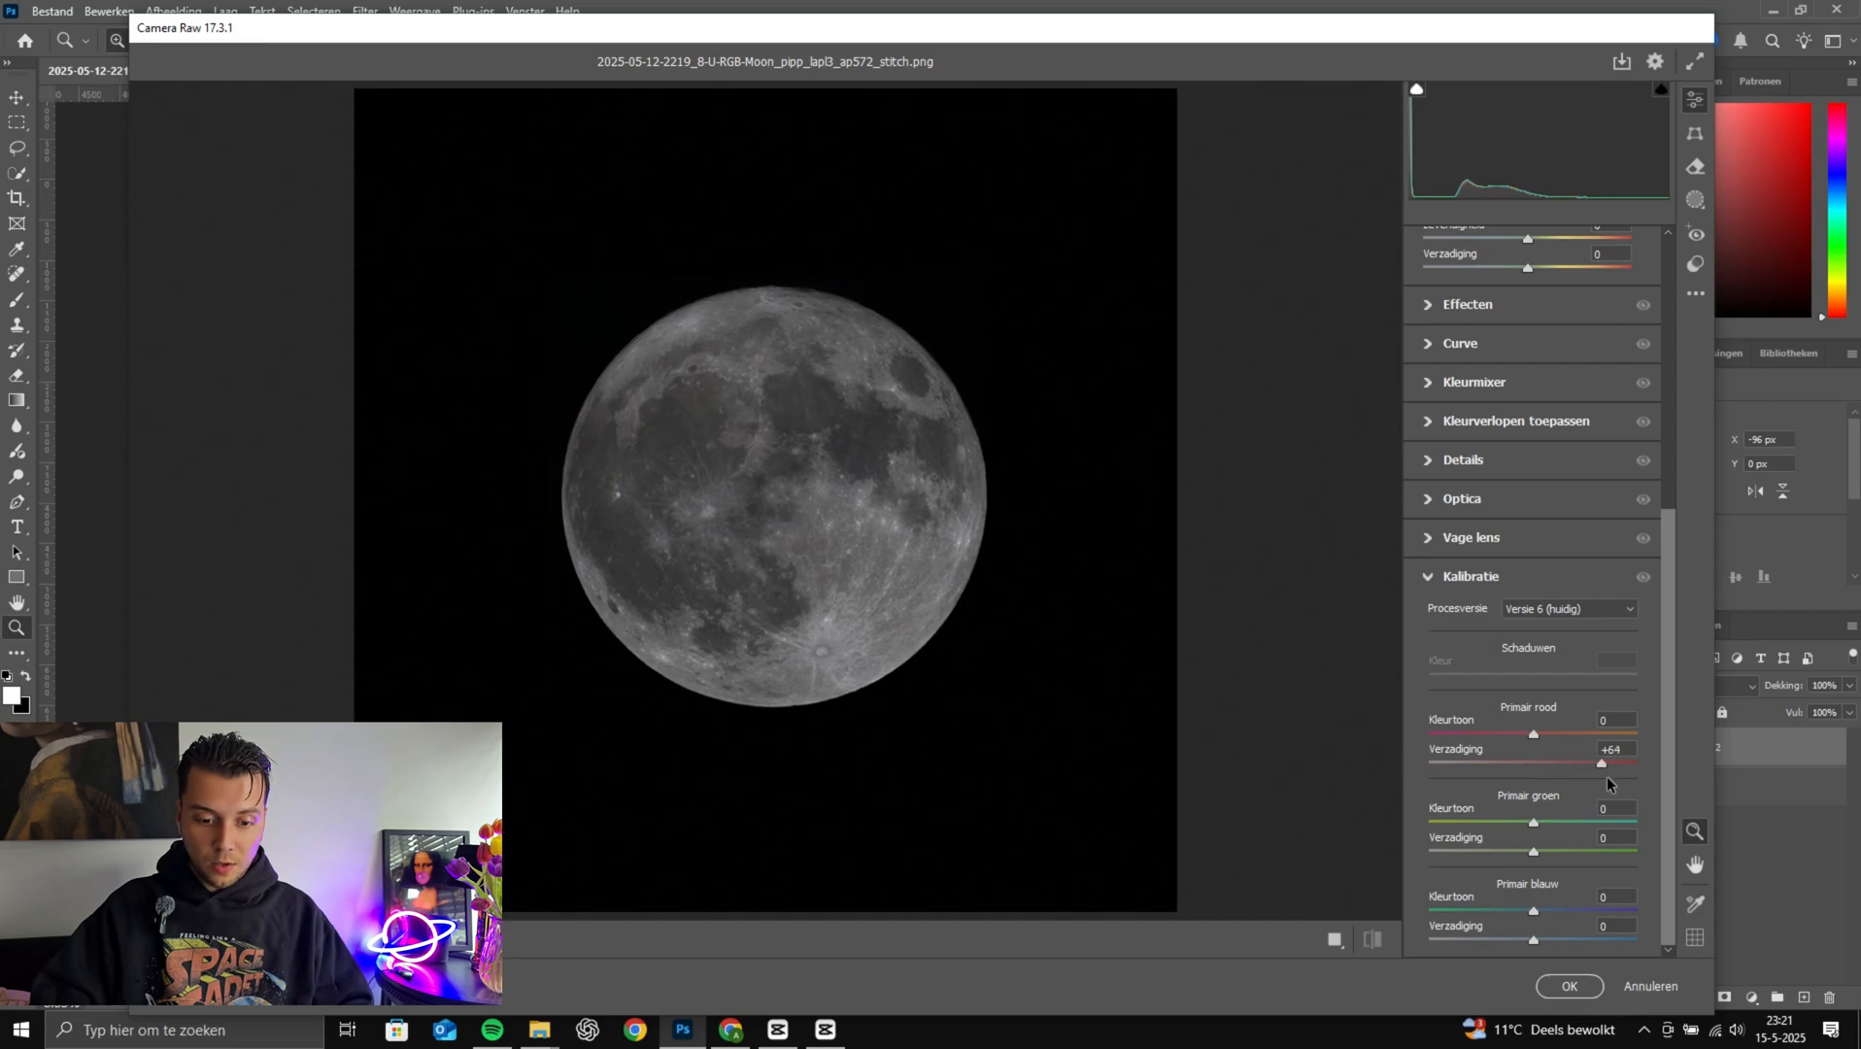
pyautogui.moveTo(1636, 778); pyautogui.dragTo(1642, 782)
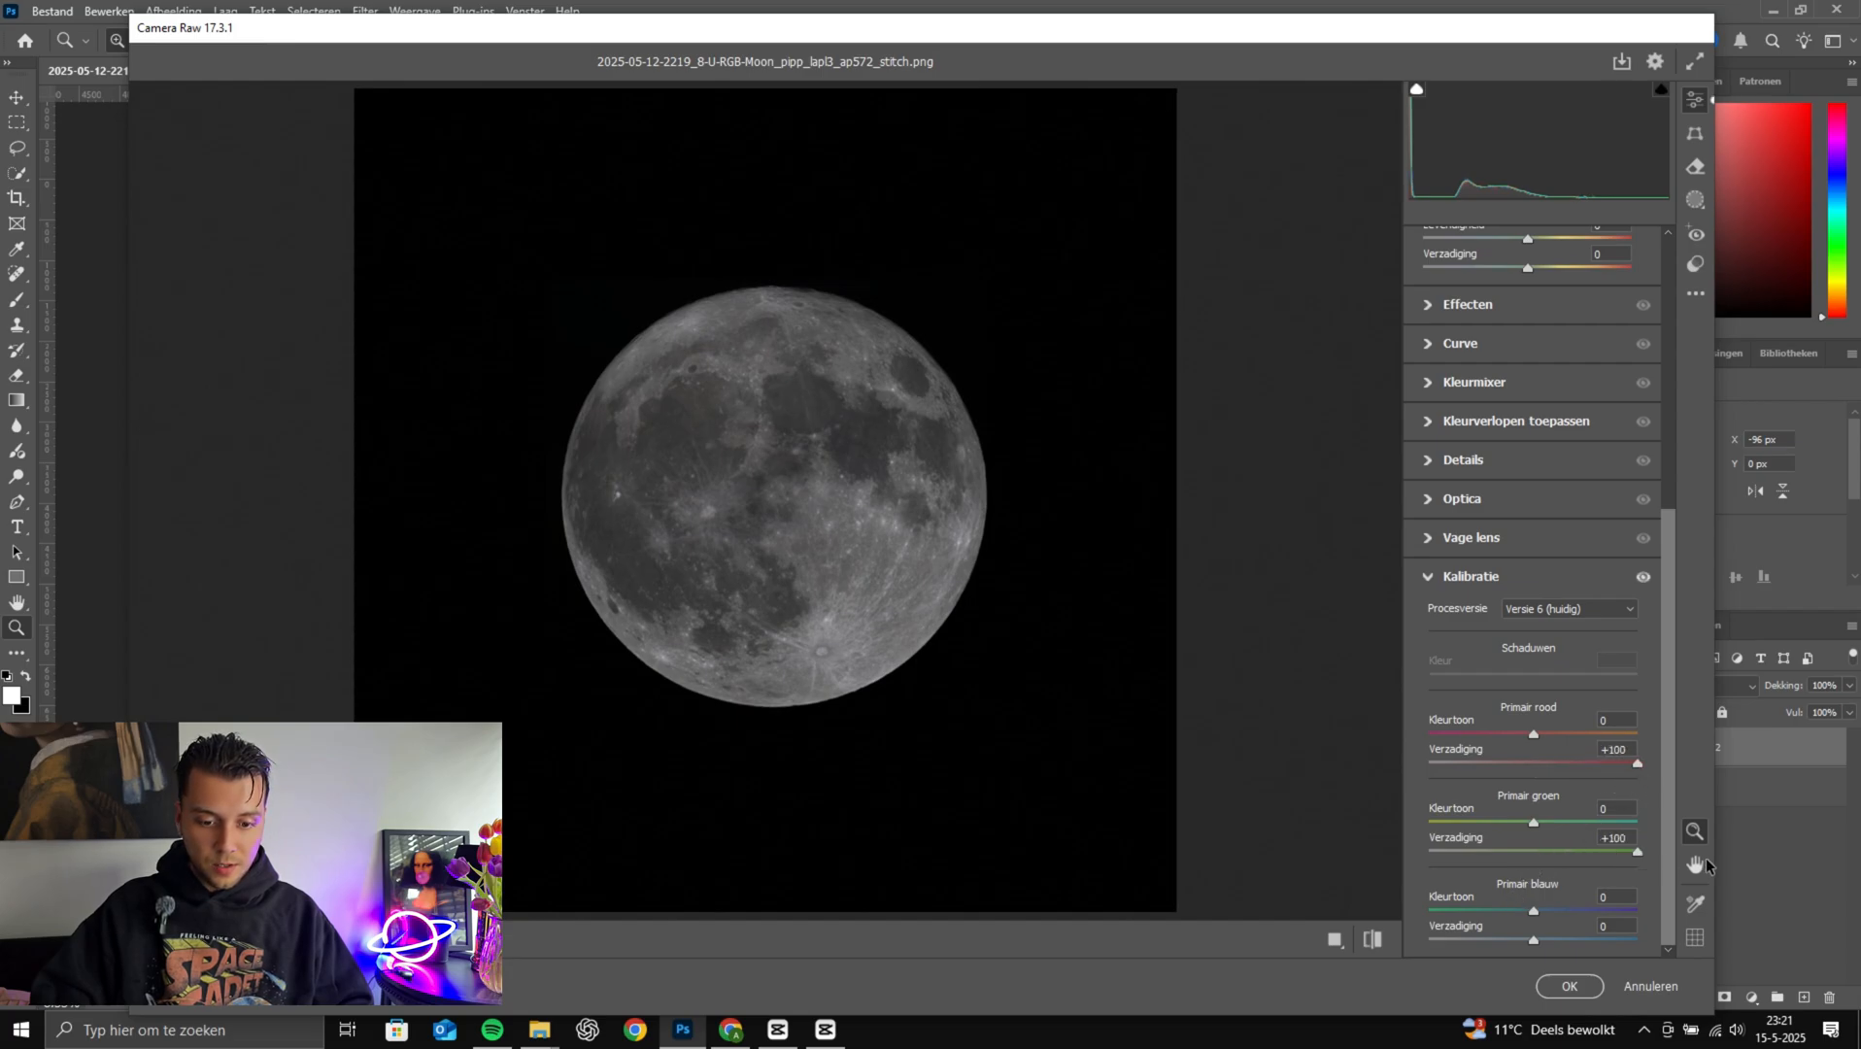
# Set the Camera Raw exposure to +0.50, whites to +36, blacks to -24, vibrance to +55 and saturation to +50
pyautogui.scroll(5, 1539, 735)
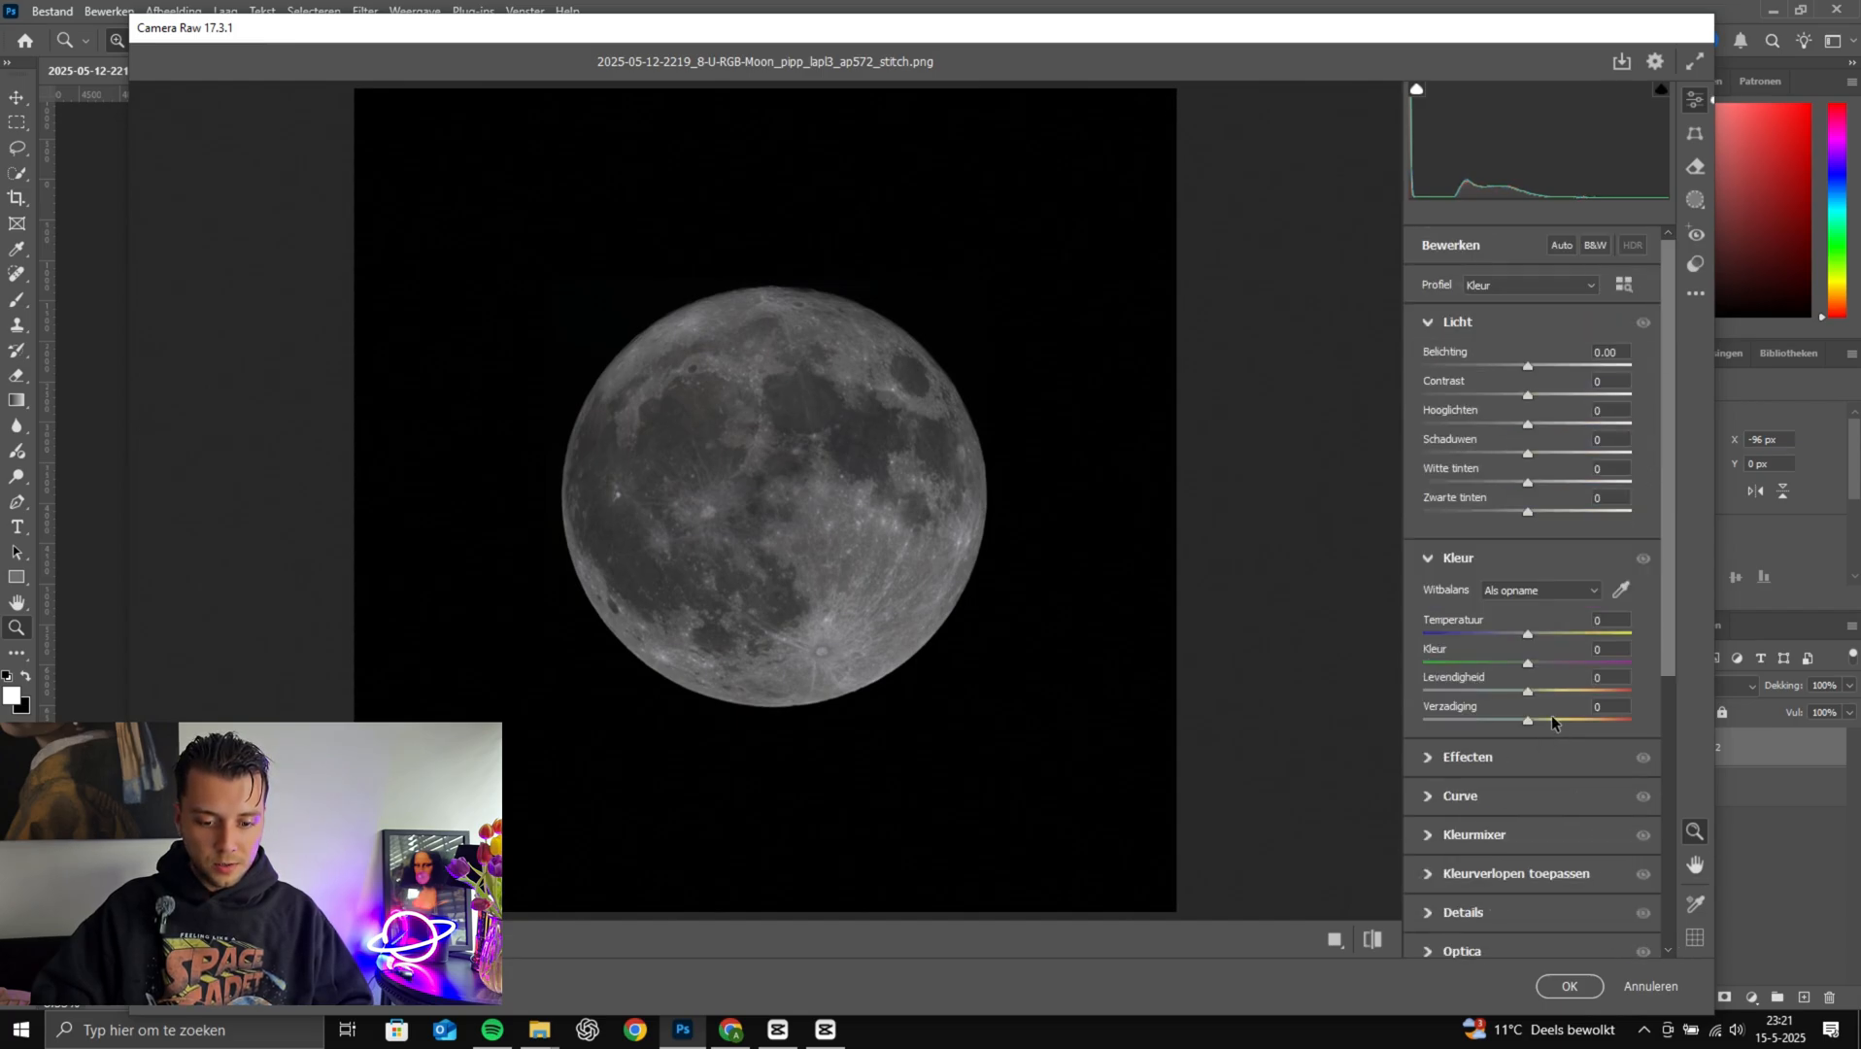
pyautogui.moveTo(1528, 692); pyautogui.dragTo(1546, 729)
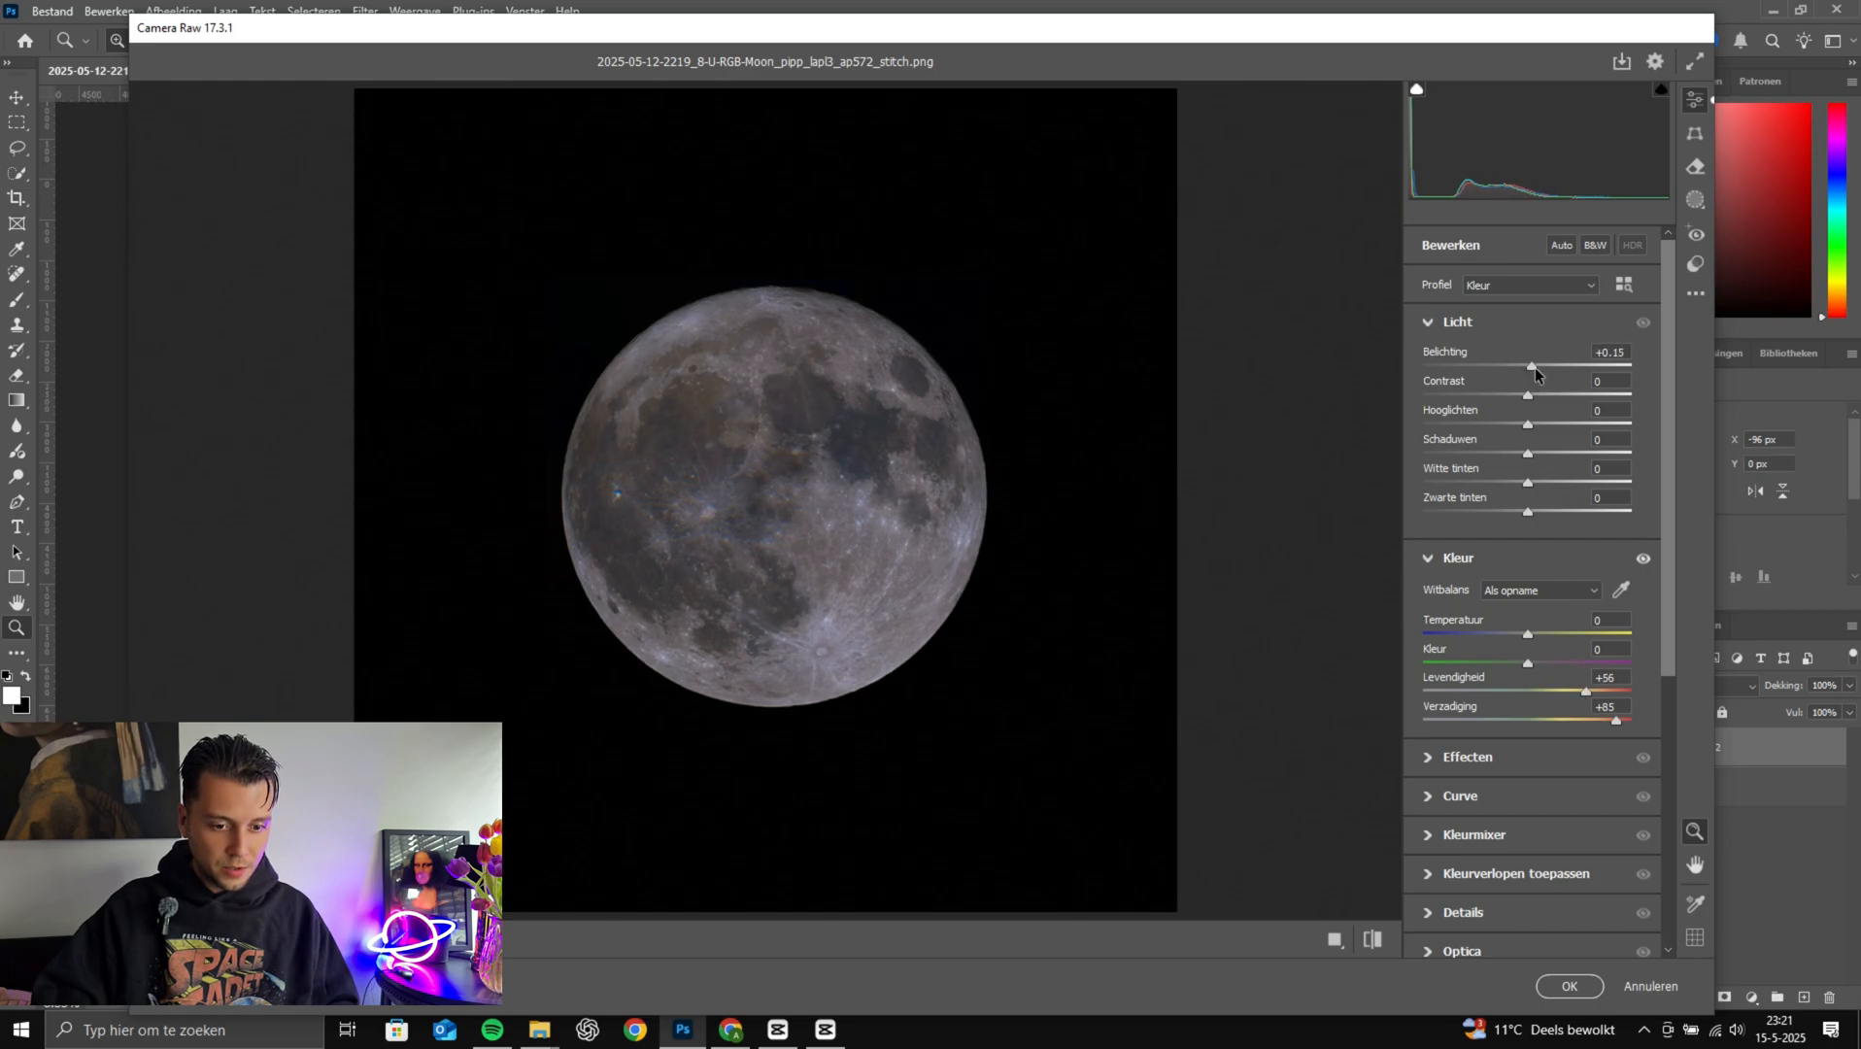
pyautogui.moveTo(1536, 368)
pyautogui.mouseDown()
pyautogui.moveTo(1515, 372)
pyautogui.moveTo(1535, 398)
pyautogui.moveTo(1506, 399)
pyautogui.moveTo(1528, 399)
pyautogui.moveTo(1520, 424)
pyautogui.moveTo(1539, 374)
pyautogui.mouseUp()
pyautogui.doubleClick(1518, 424)
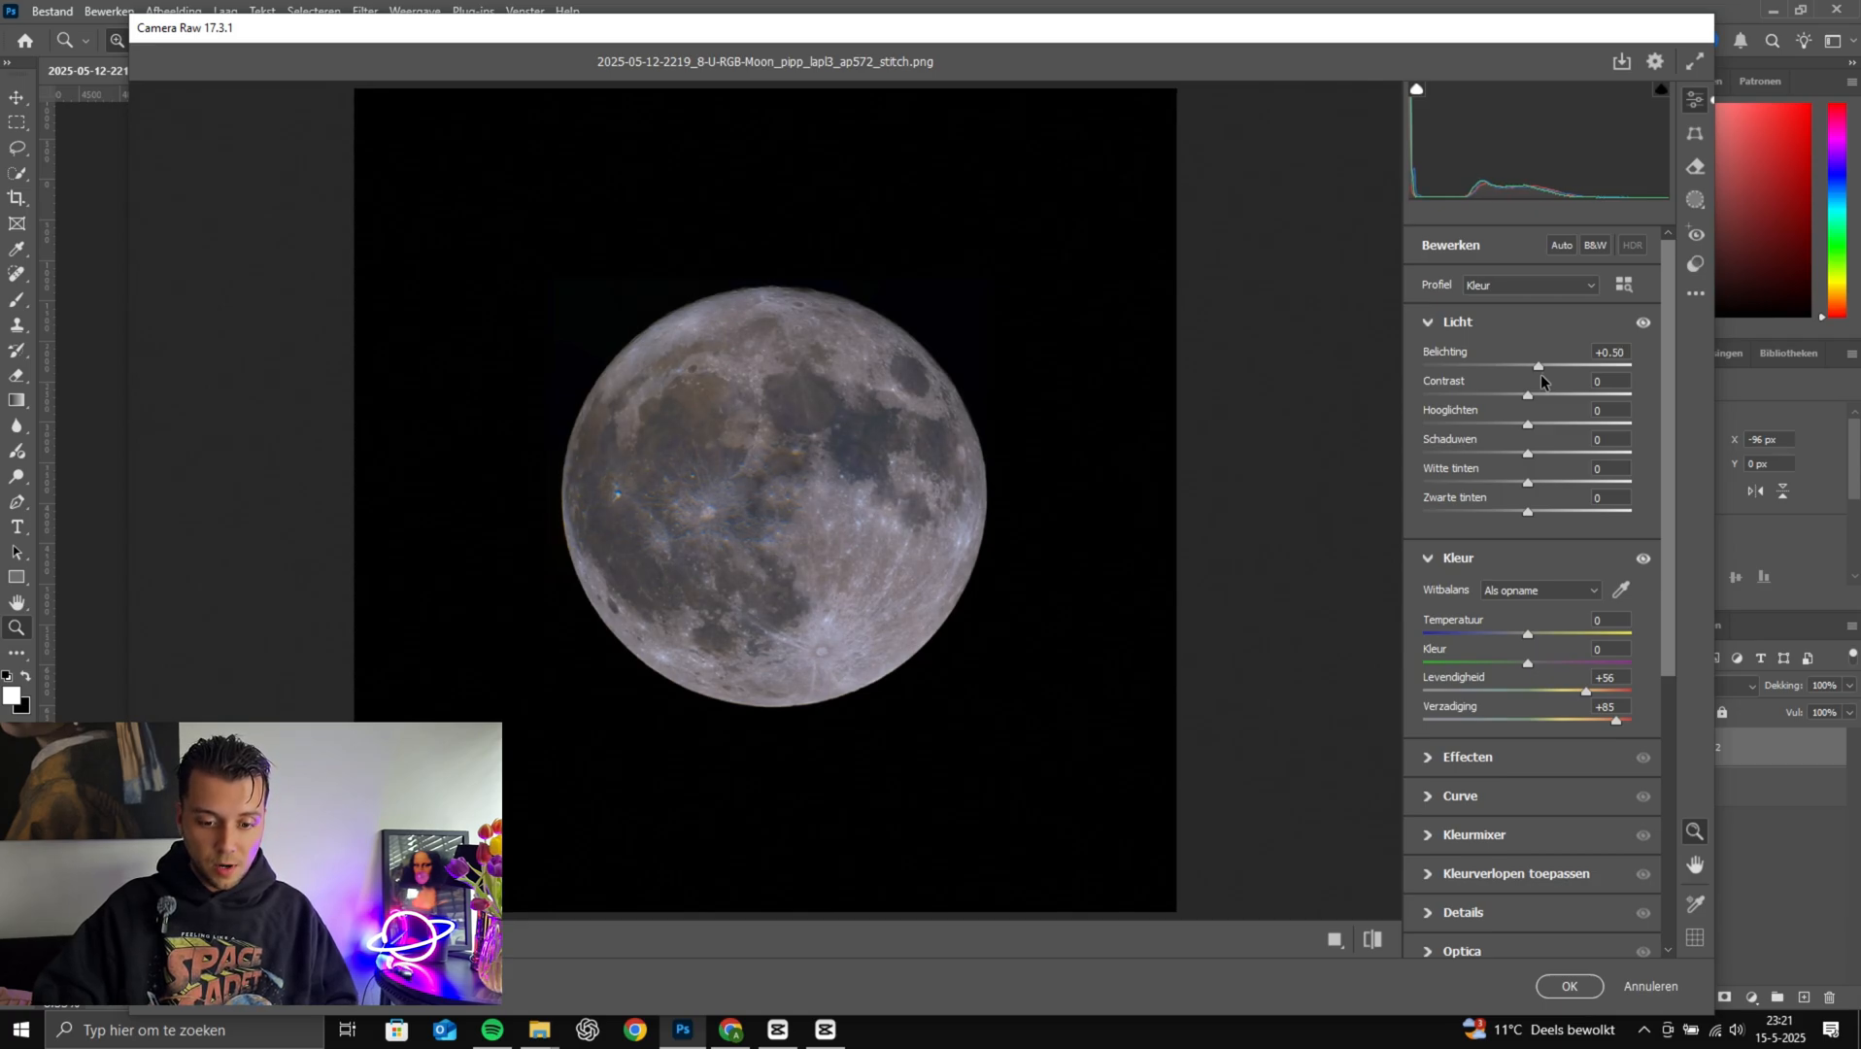
pyautogui.moveTo(1528, 483); pyautogui.dragTo(1502, 515)
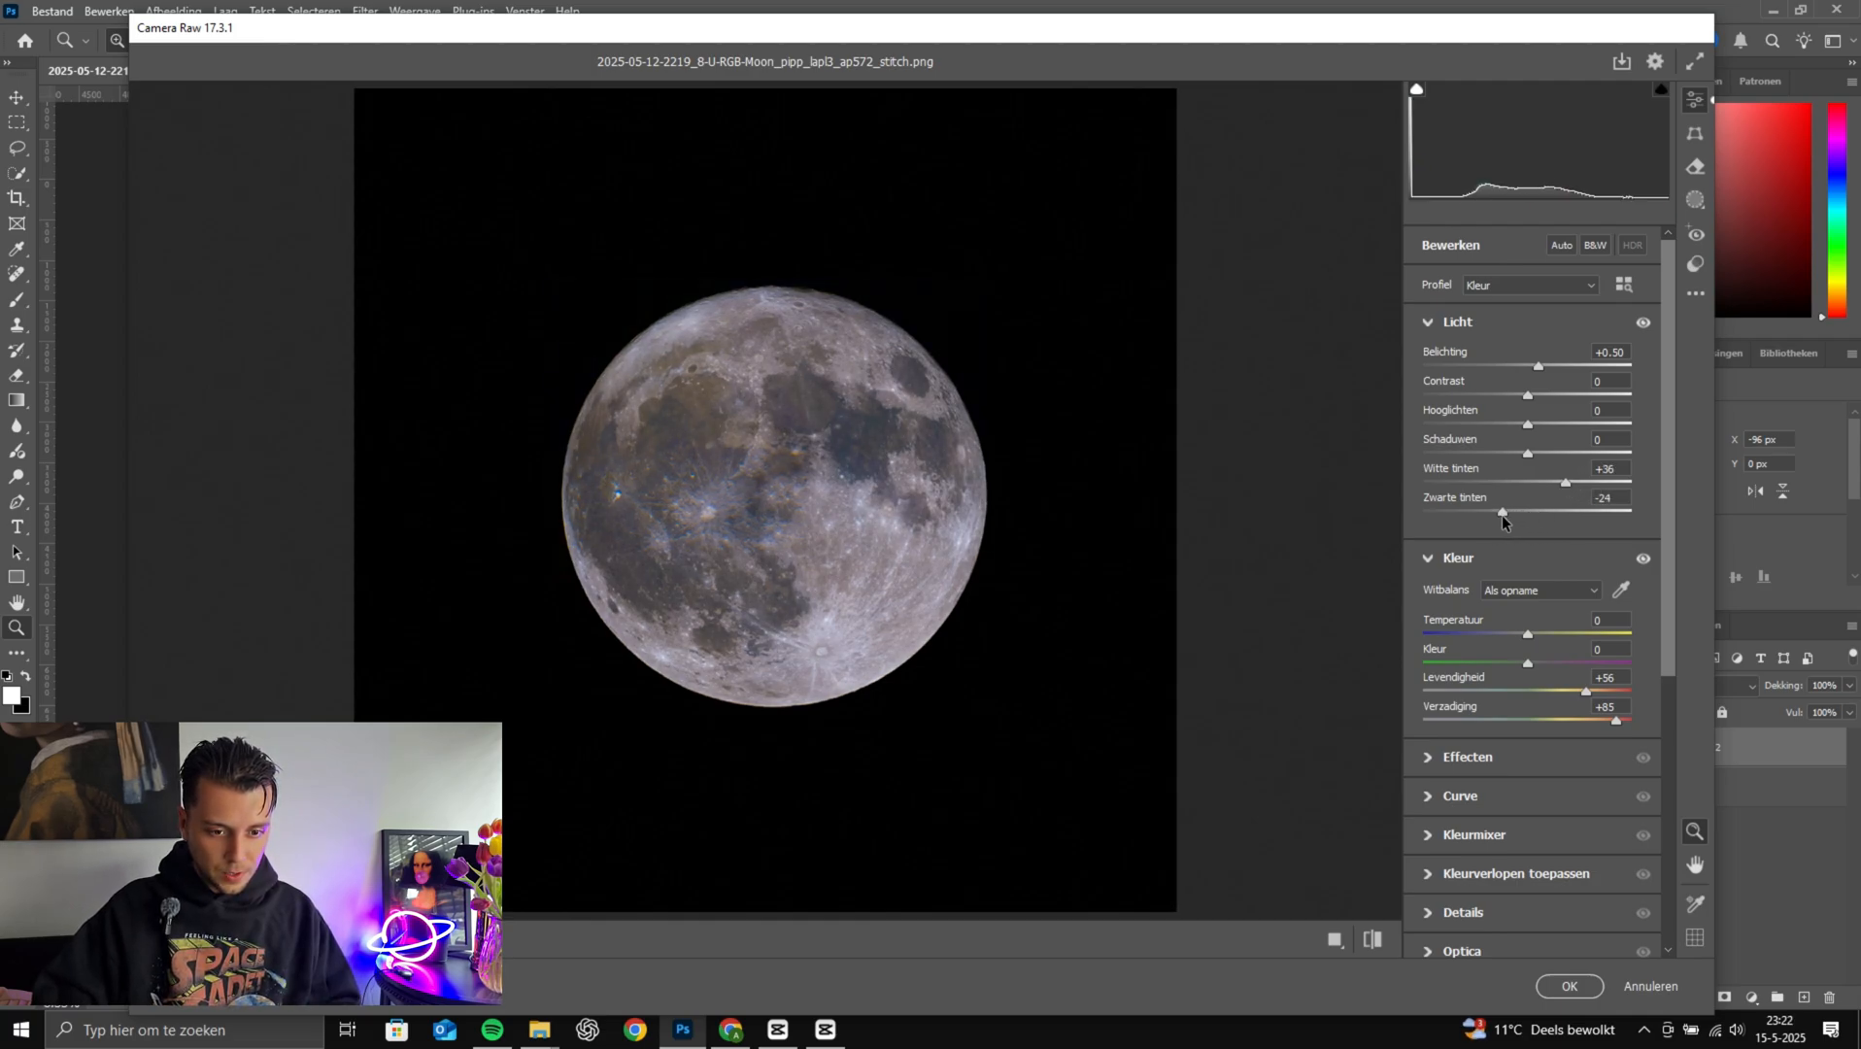
pyautogui.scroll(-3, 1501, 514)
pyautogui.moveTo(1586, 458); pyautogui.dragTo(1580, 487)
# Set sharpening to 74 and colour noise reduction to 50 in the Camera Raw detail settings
pyautogui.click(1447, 712)
pyautogui.click(1458, 494)
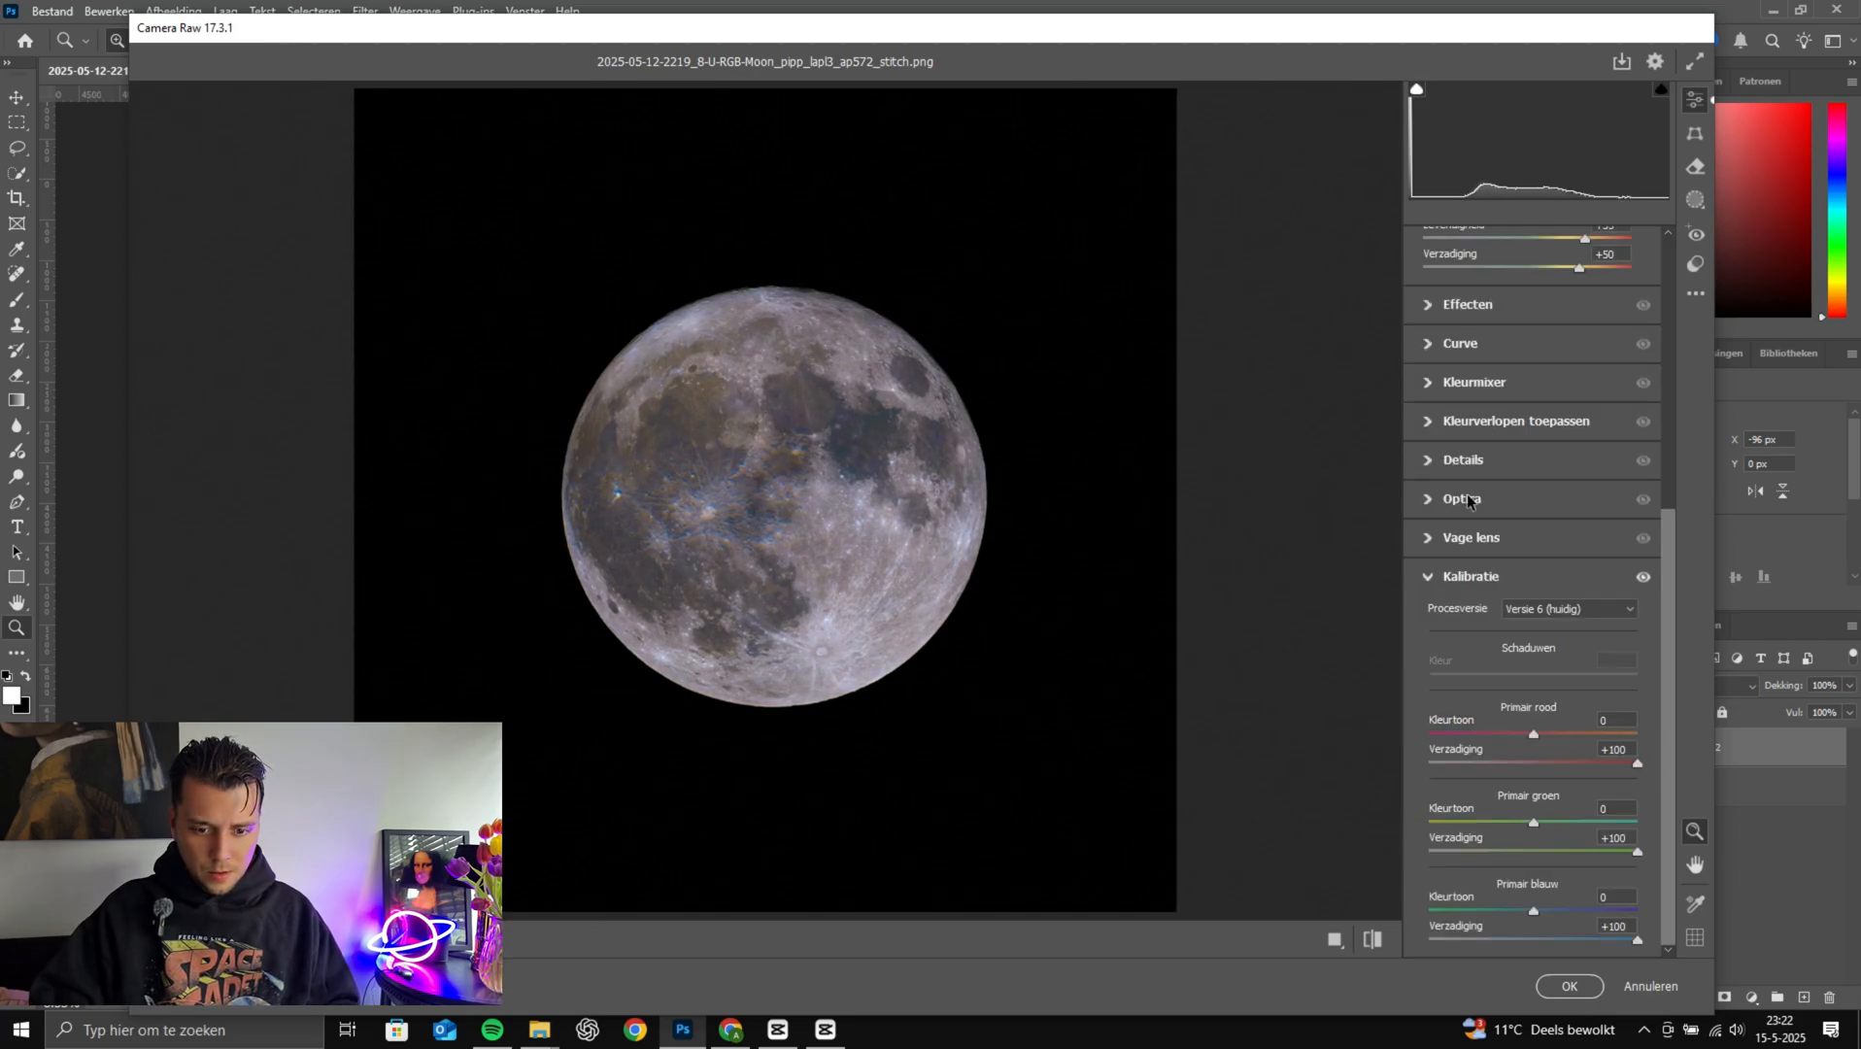
pyautogui.click(1465, 461)
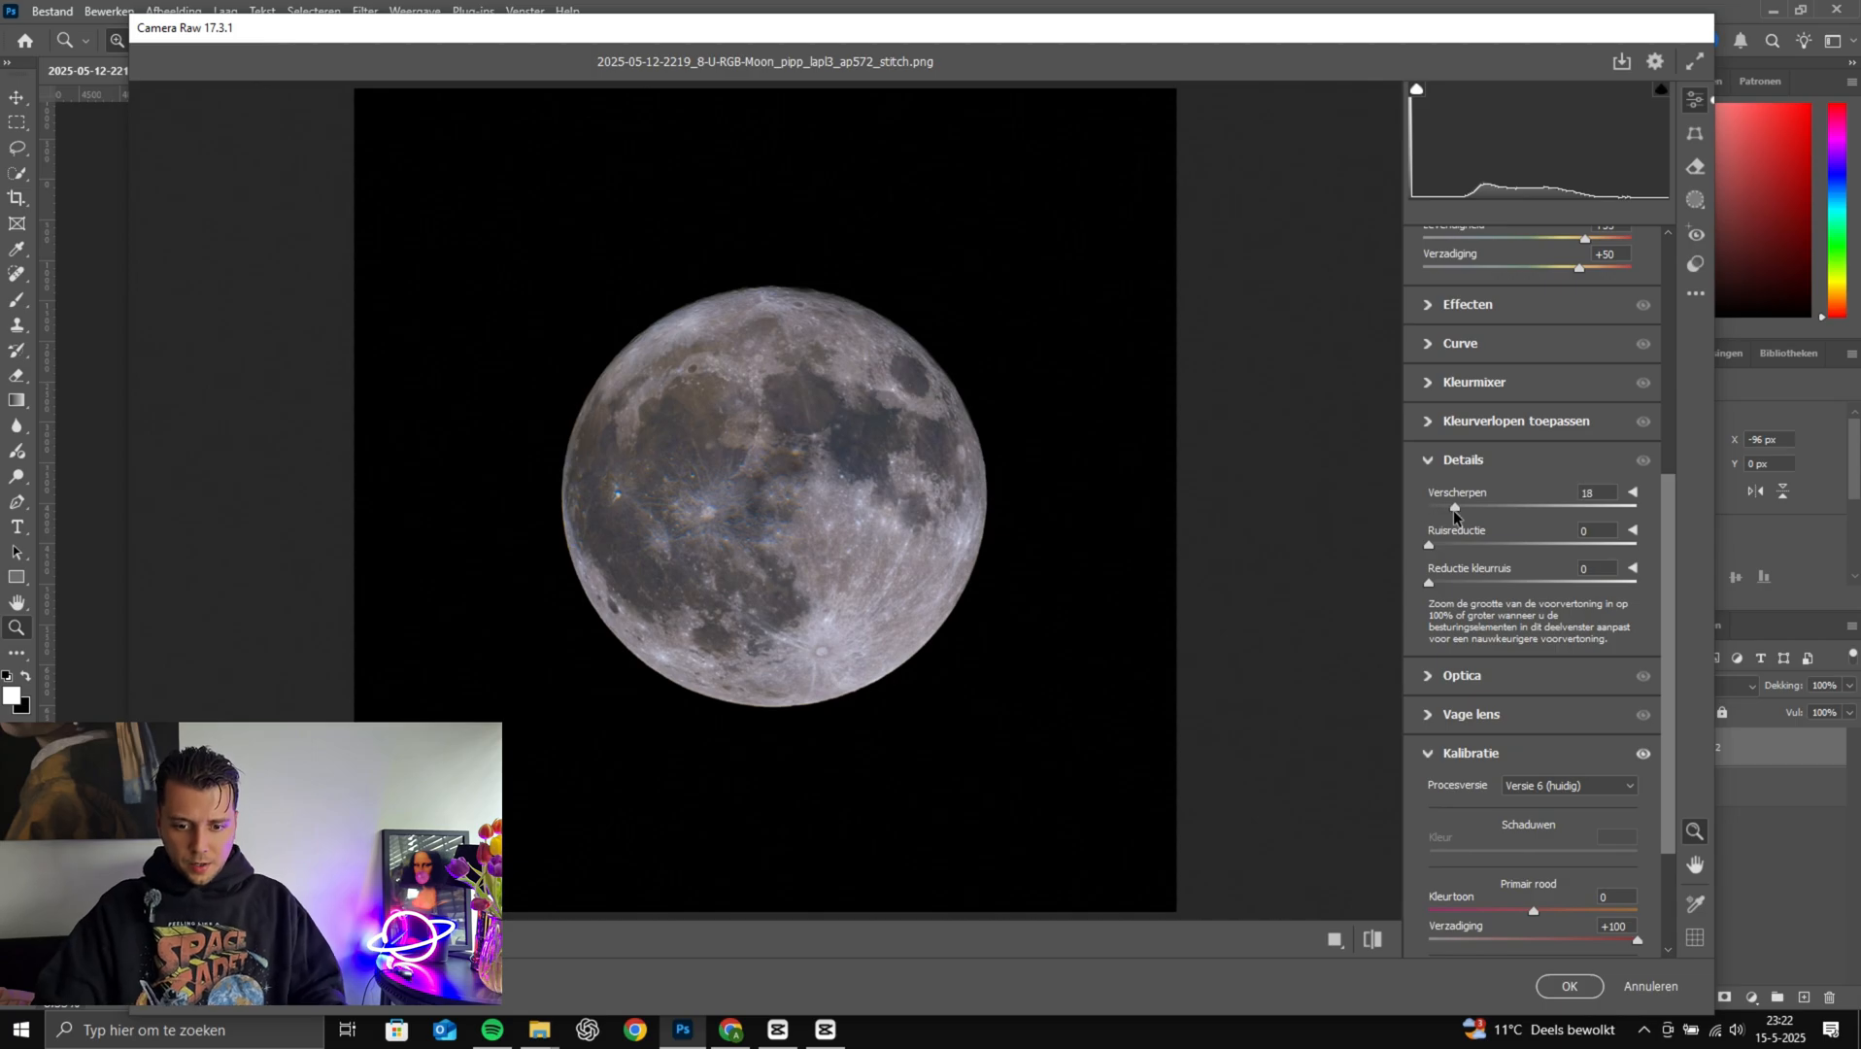
pyautogui.moveTo(1454, 511); pyautogui.dragTo(1531, 521)
pyautogui.click(954, 443)
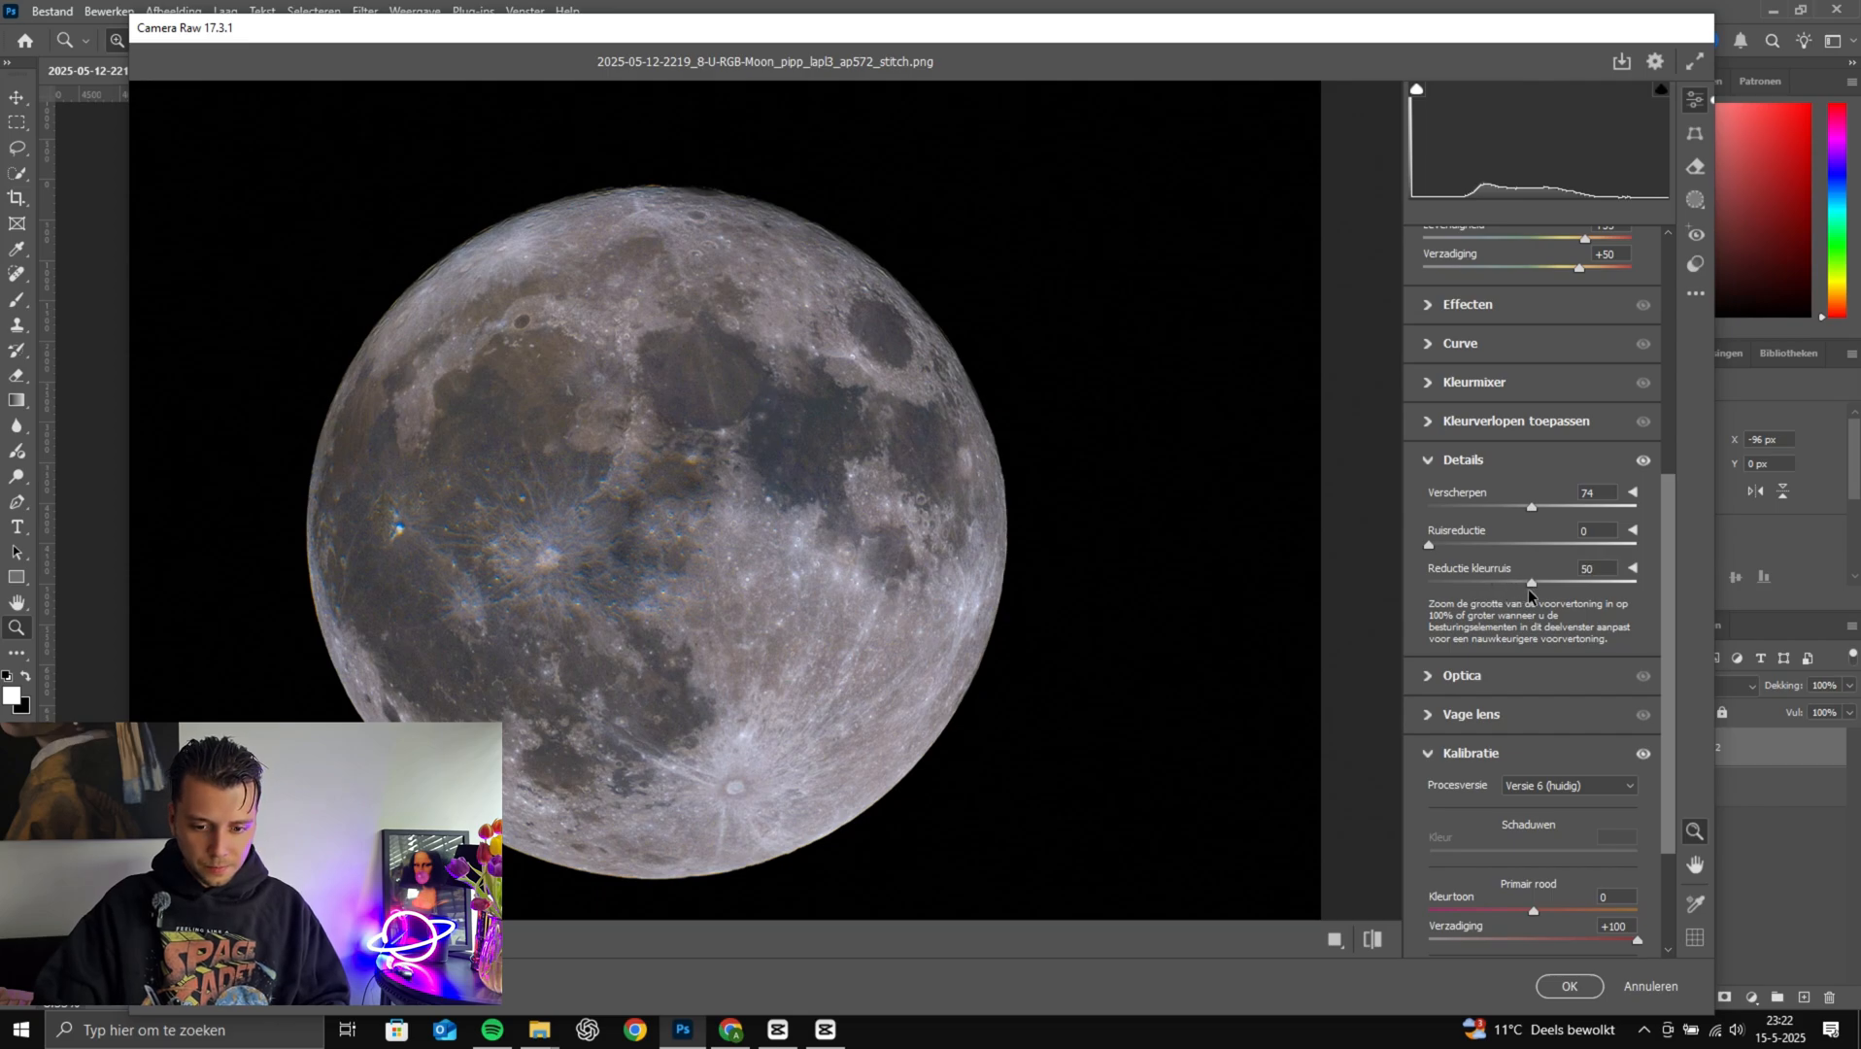
# Reduce vibrance to +47 and saturation to +45, and apply the Camera Raw filter to the layer
pyautogui.scroll(5, 1528, 589)
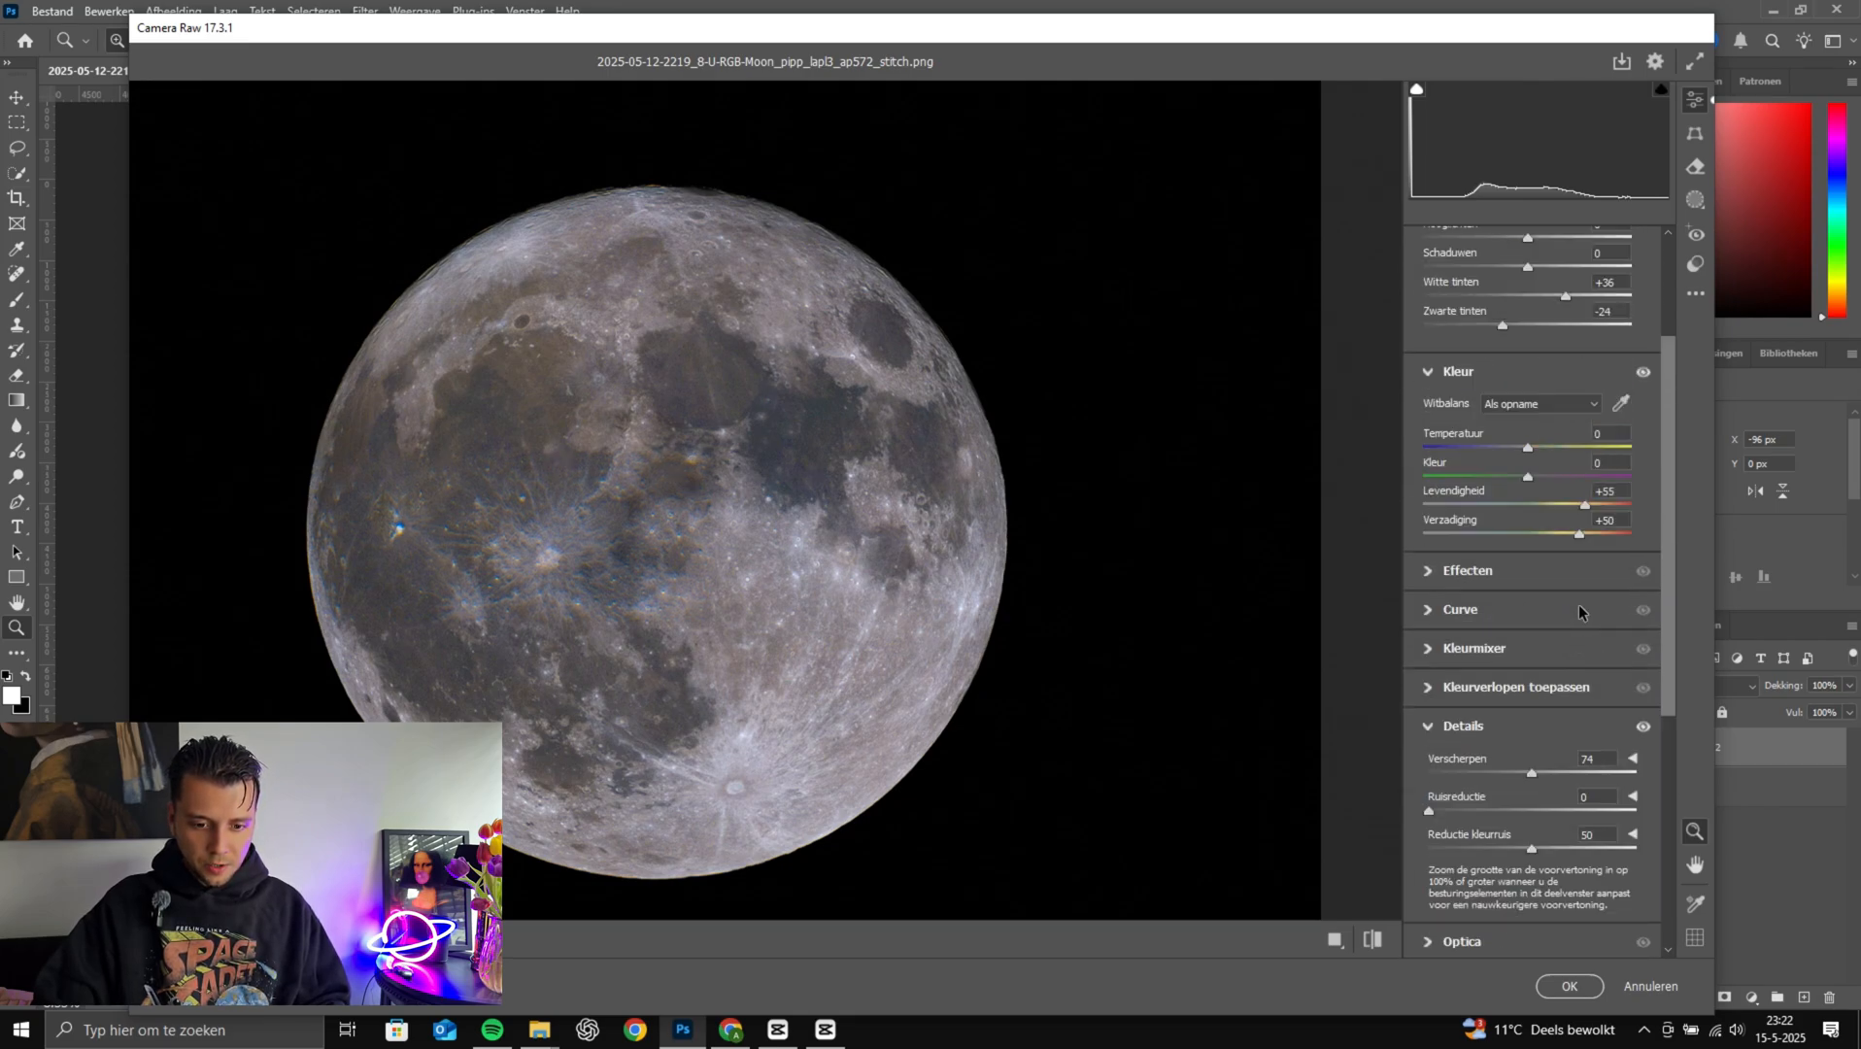
pyautogui.scroll(3, 1579, 606)
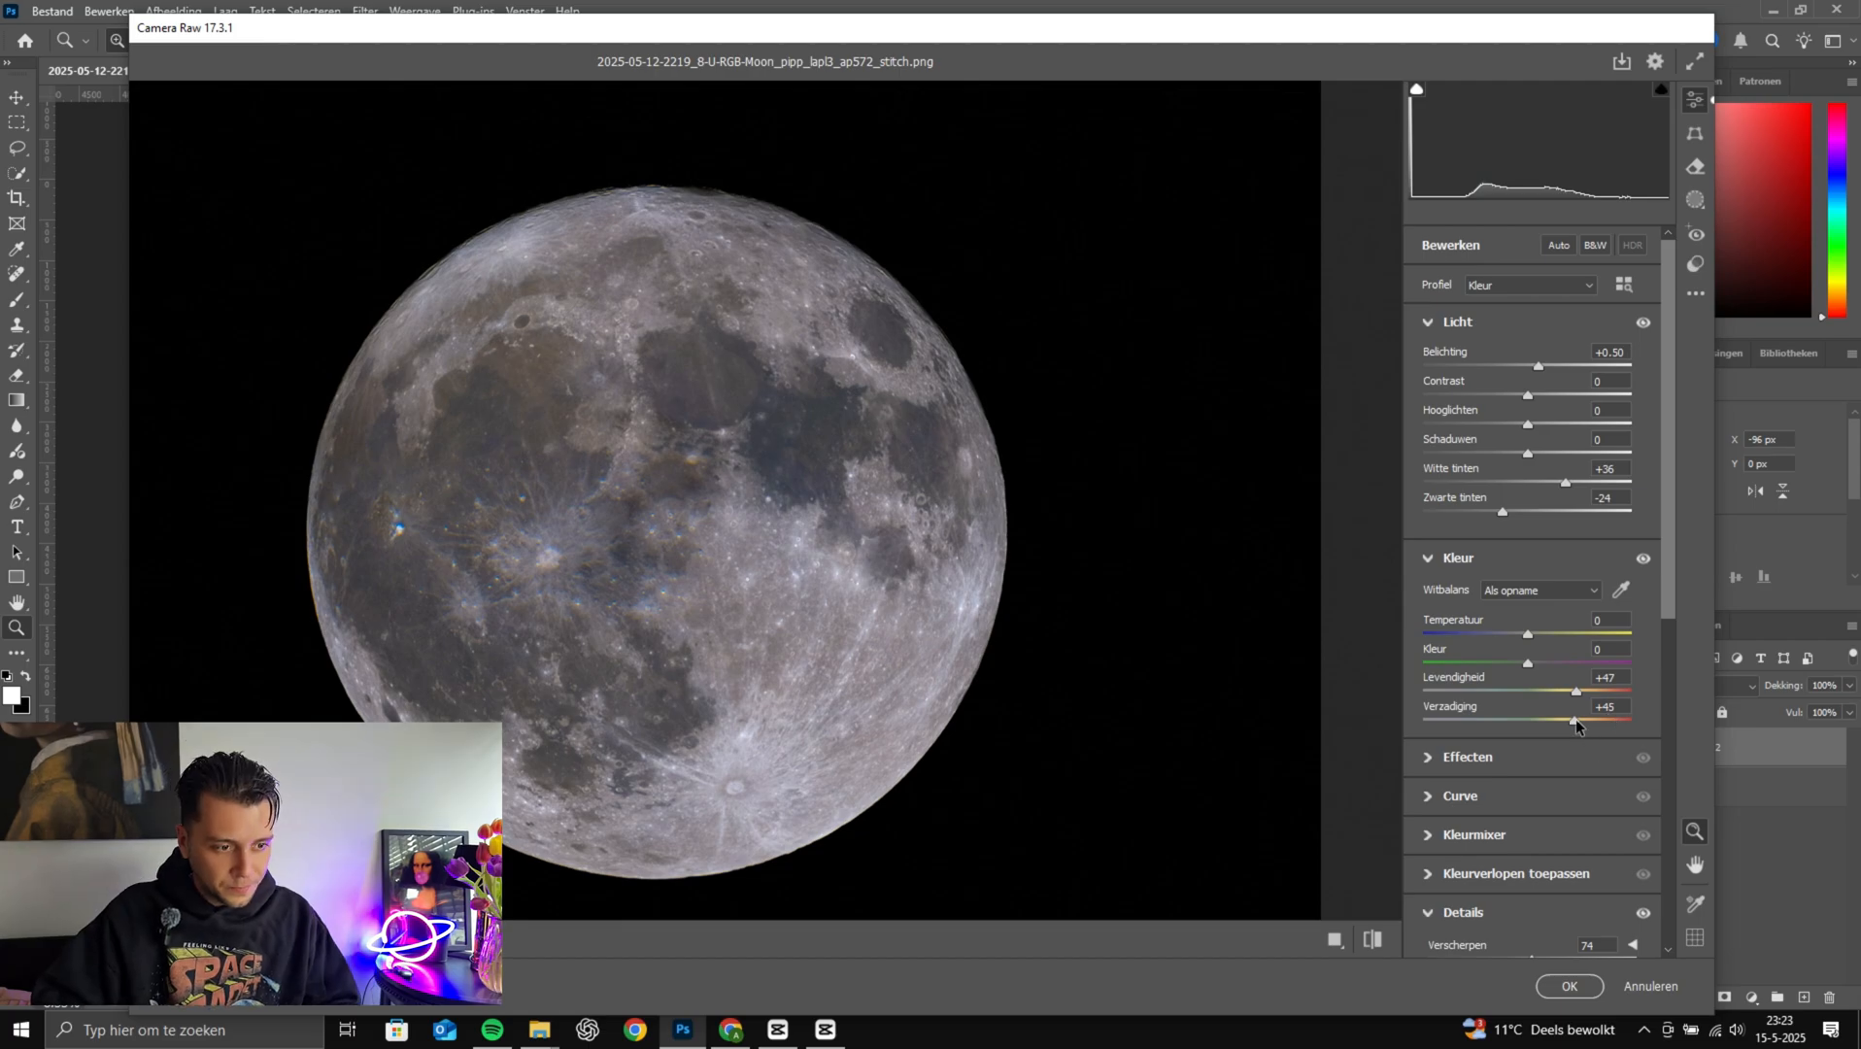
pyautogui.click(1569, 986)
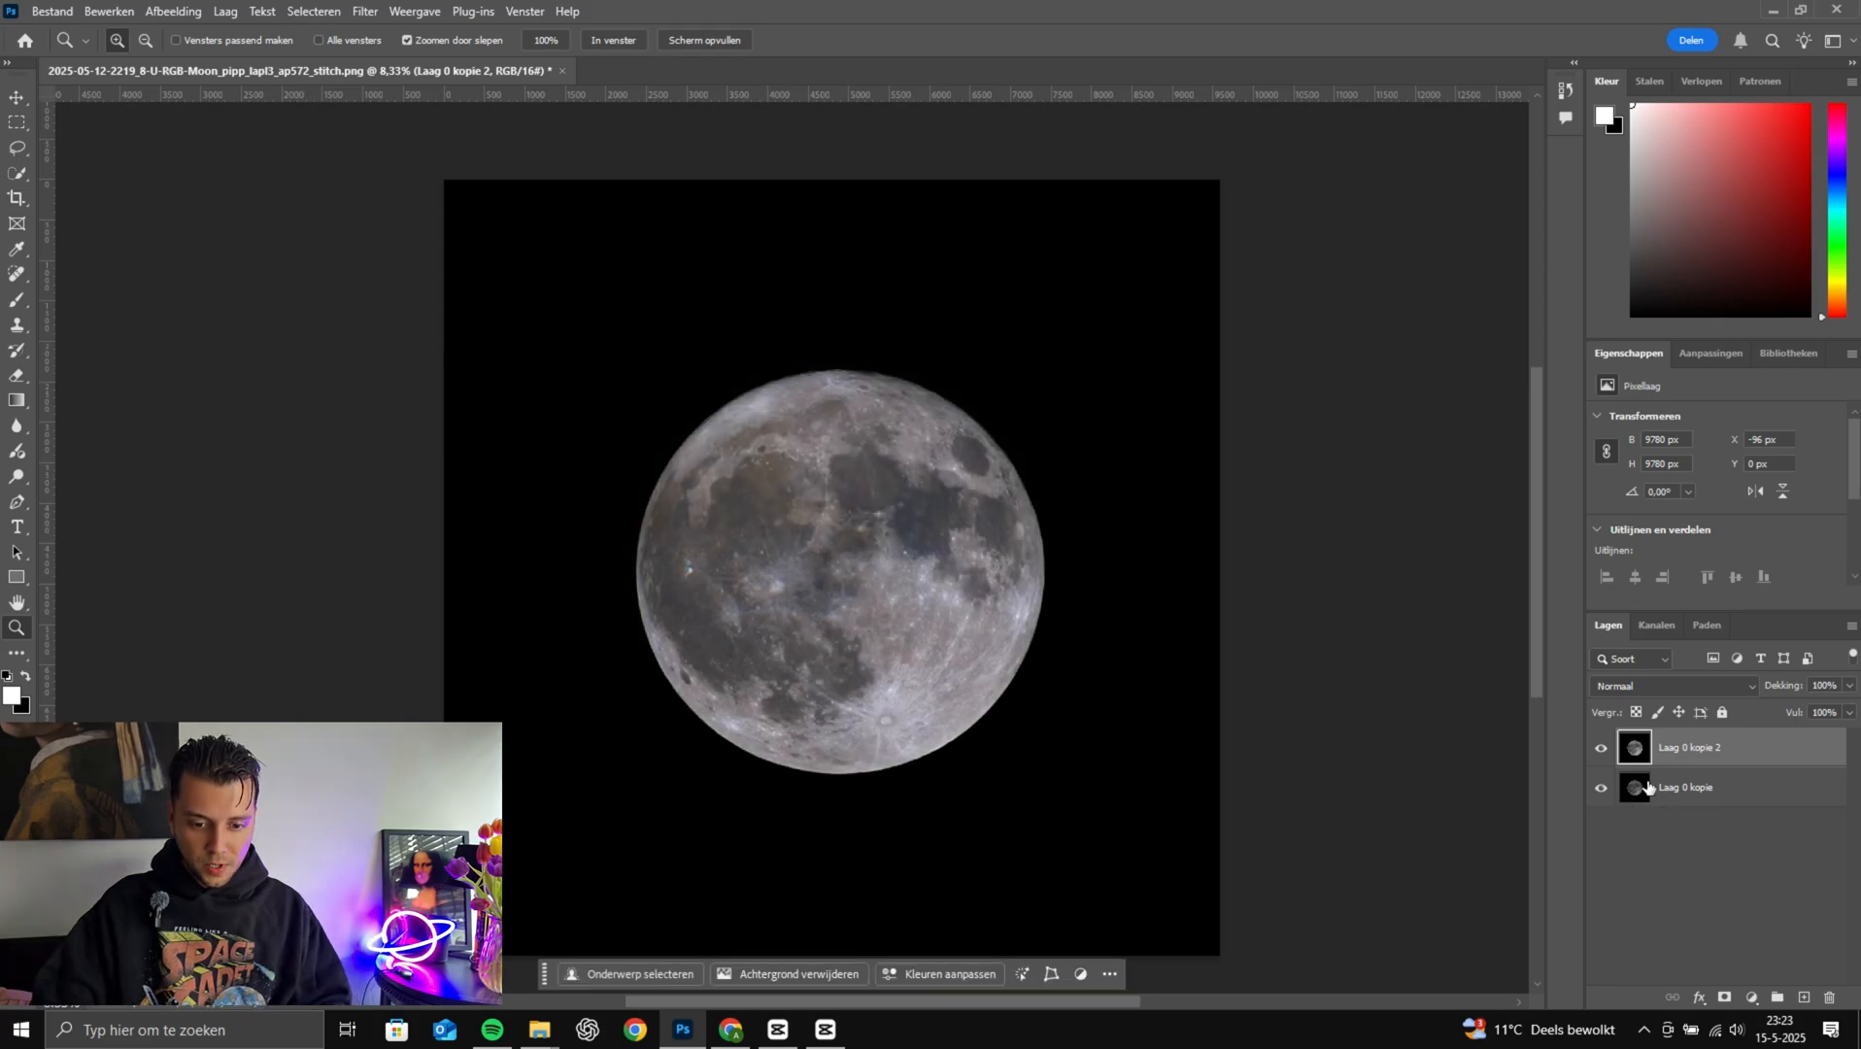
# Duplicate the coloured Moon layer Laag 0 kopie 2 within the same document
pyautogui.rightClick(1663, 744)
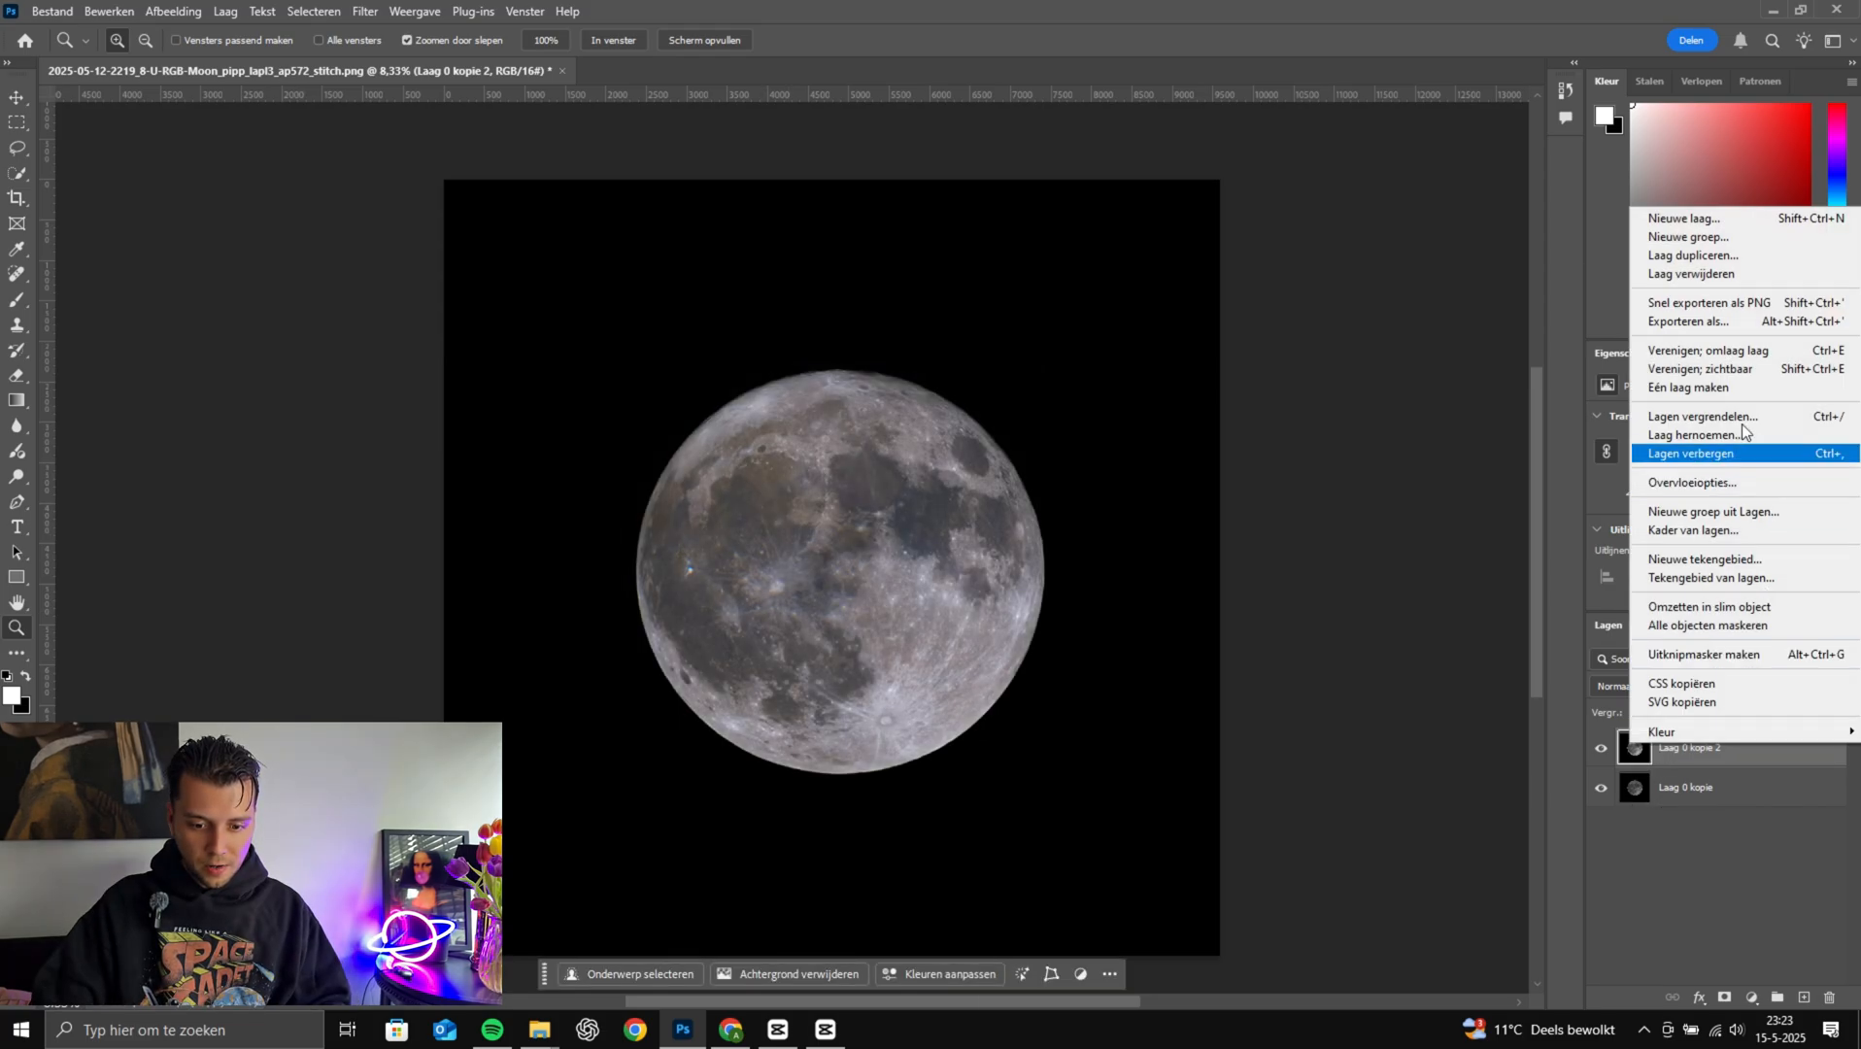
pyautogui.click(1698, 255)
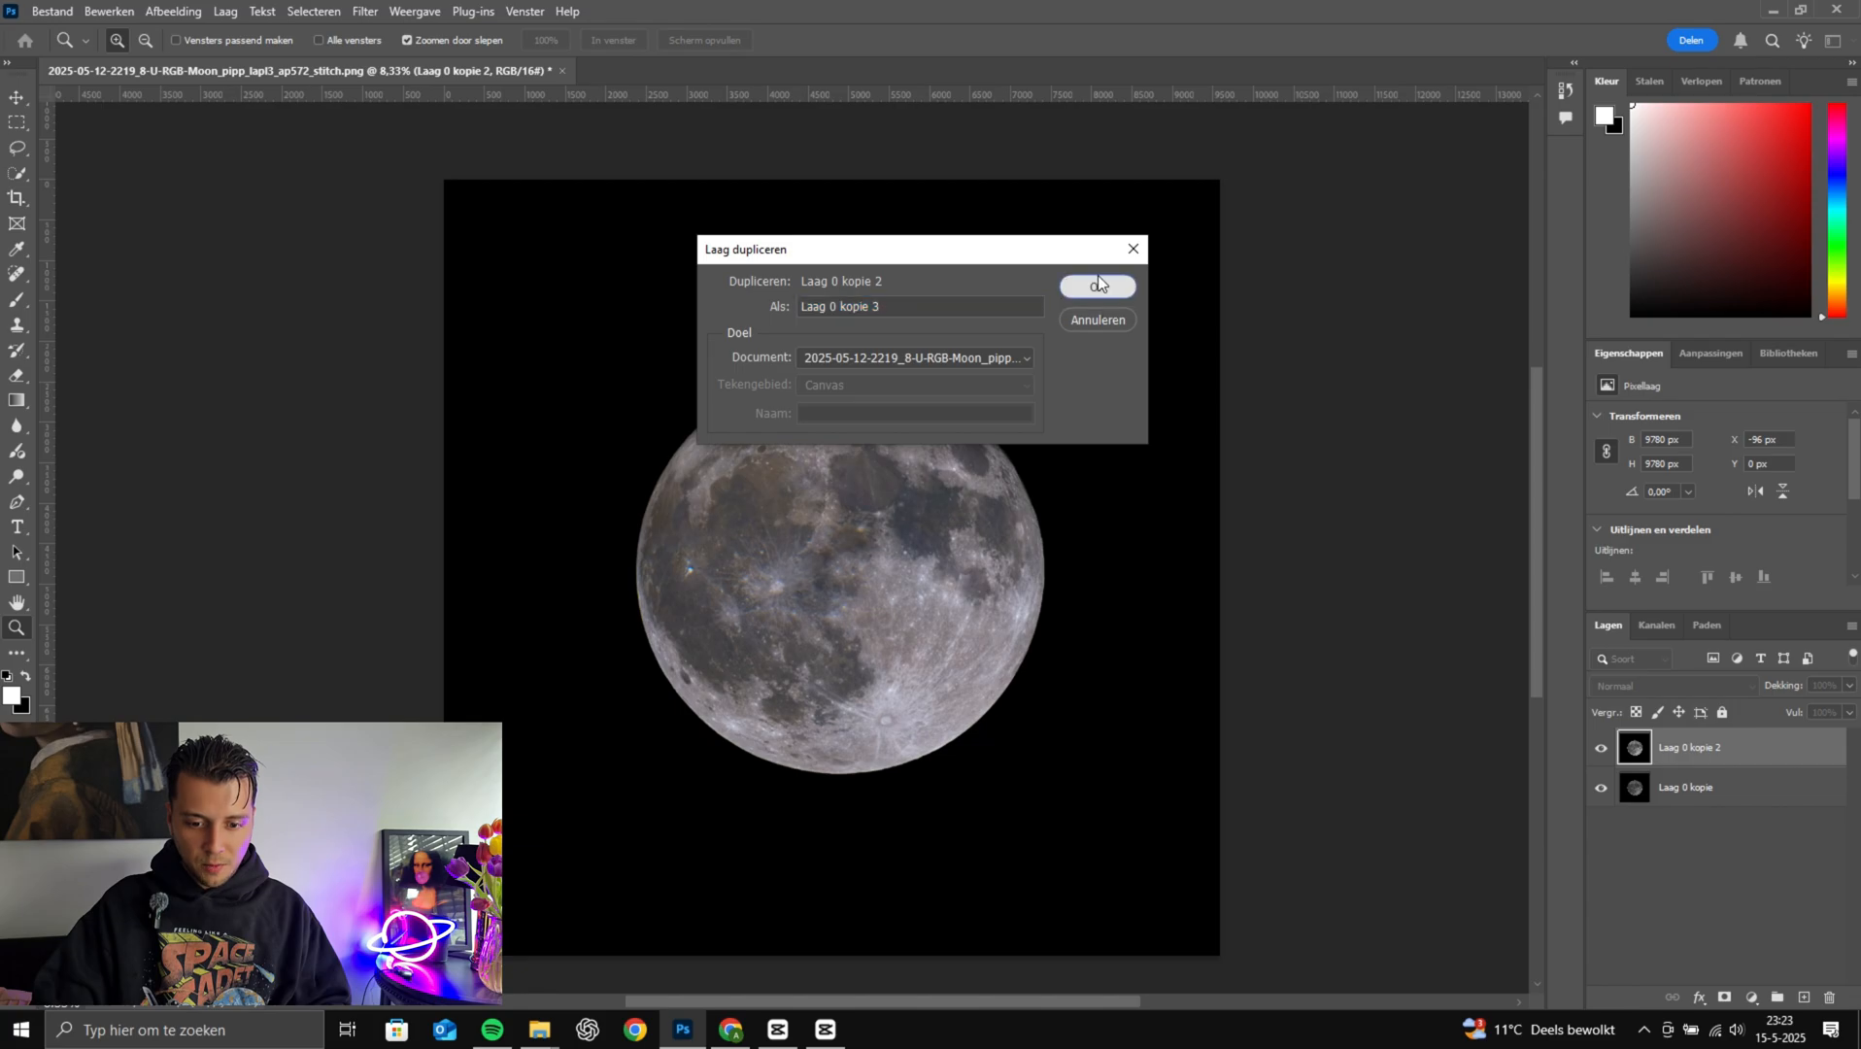
pyautogui.click(1097, 286)
# Open the Camera Raw filter on the new copy and set the calibration saturation of primary red and primary green to +100
pyautogui.click(381, 12)
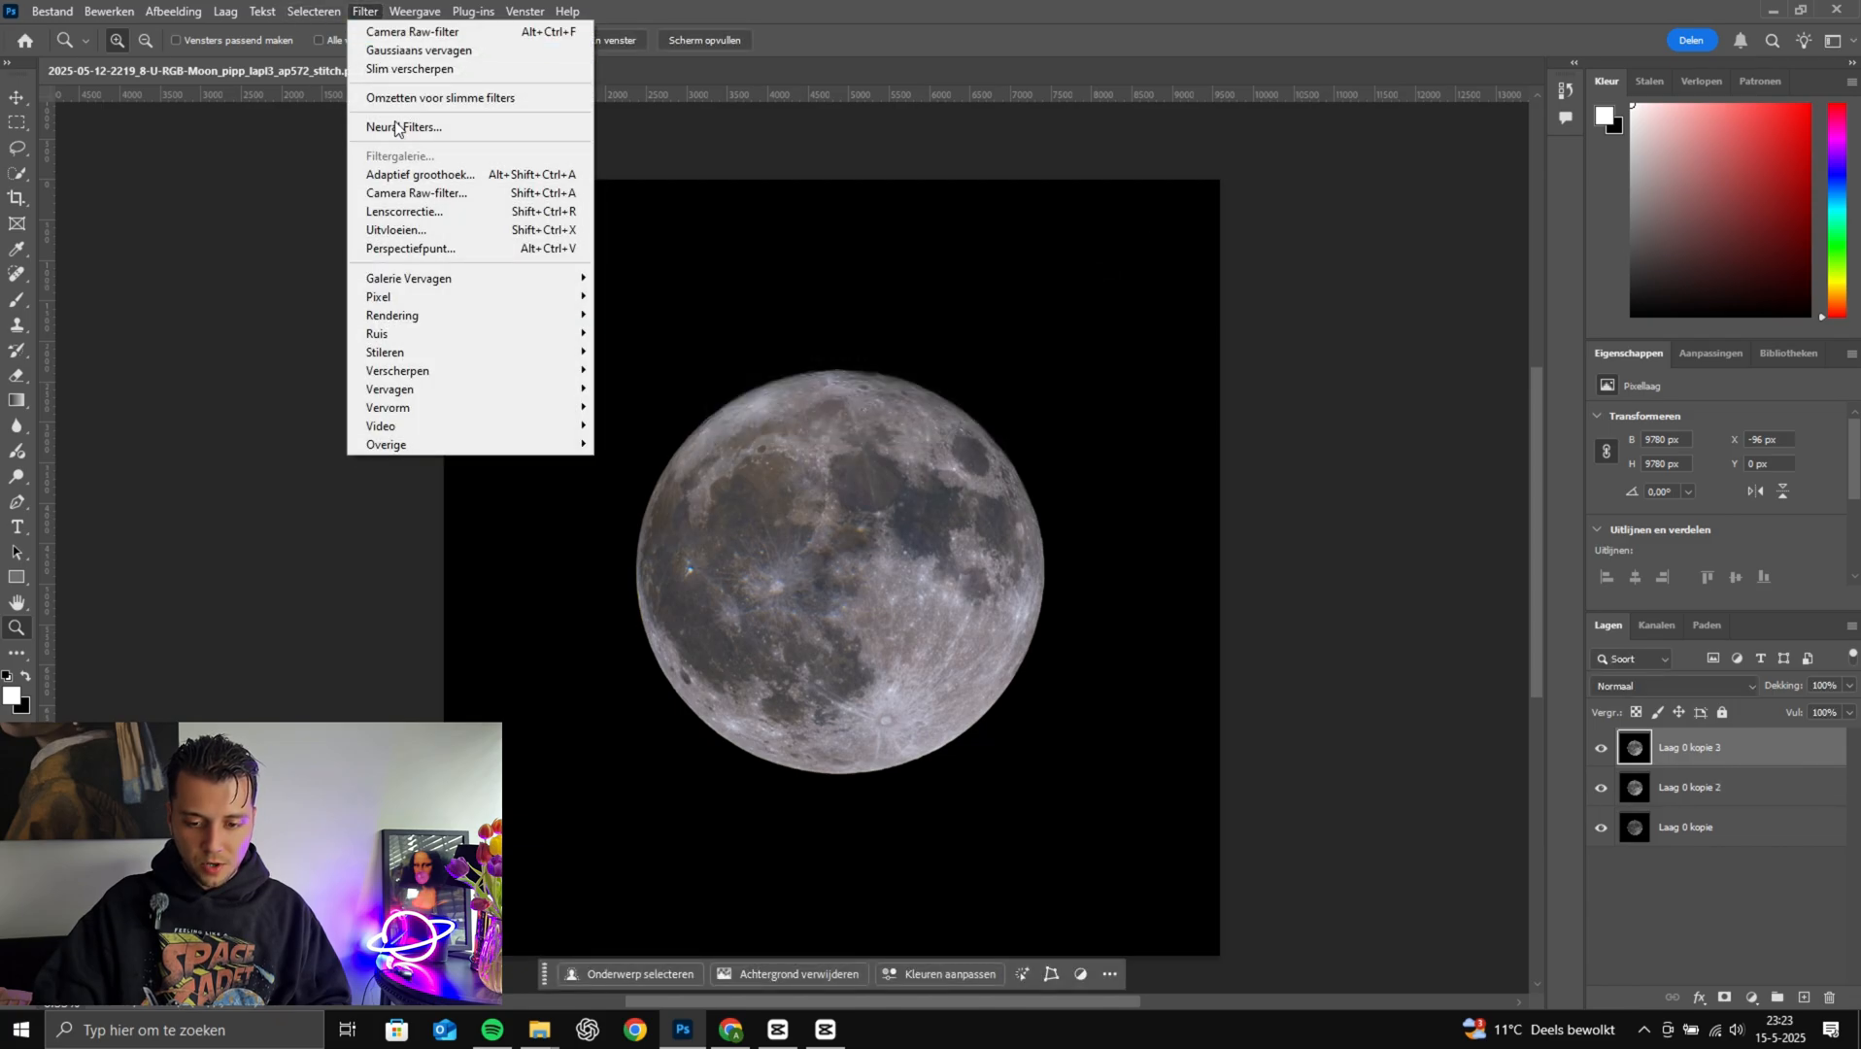
pyautogui.click(418, 191)
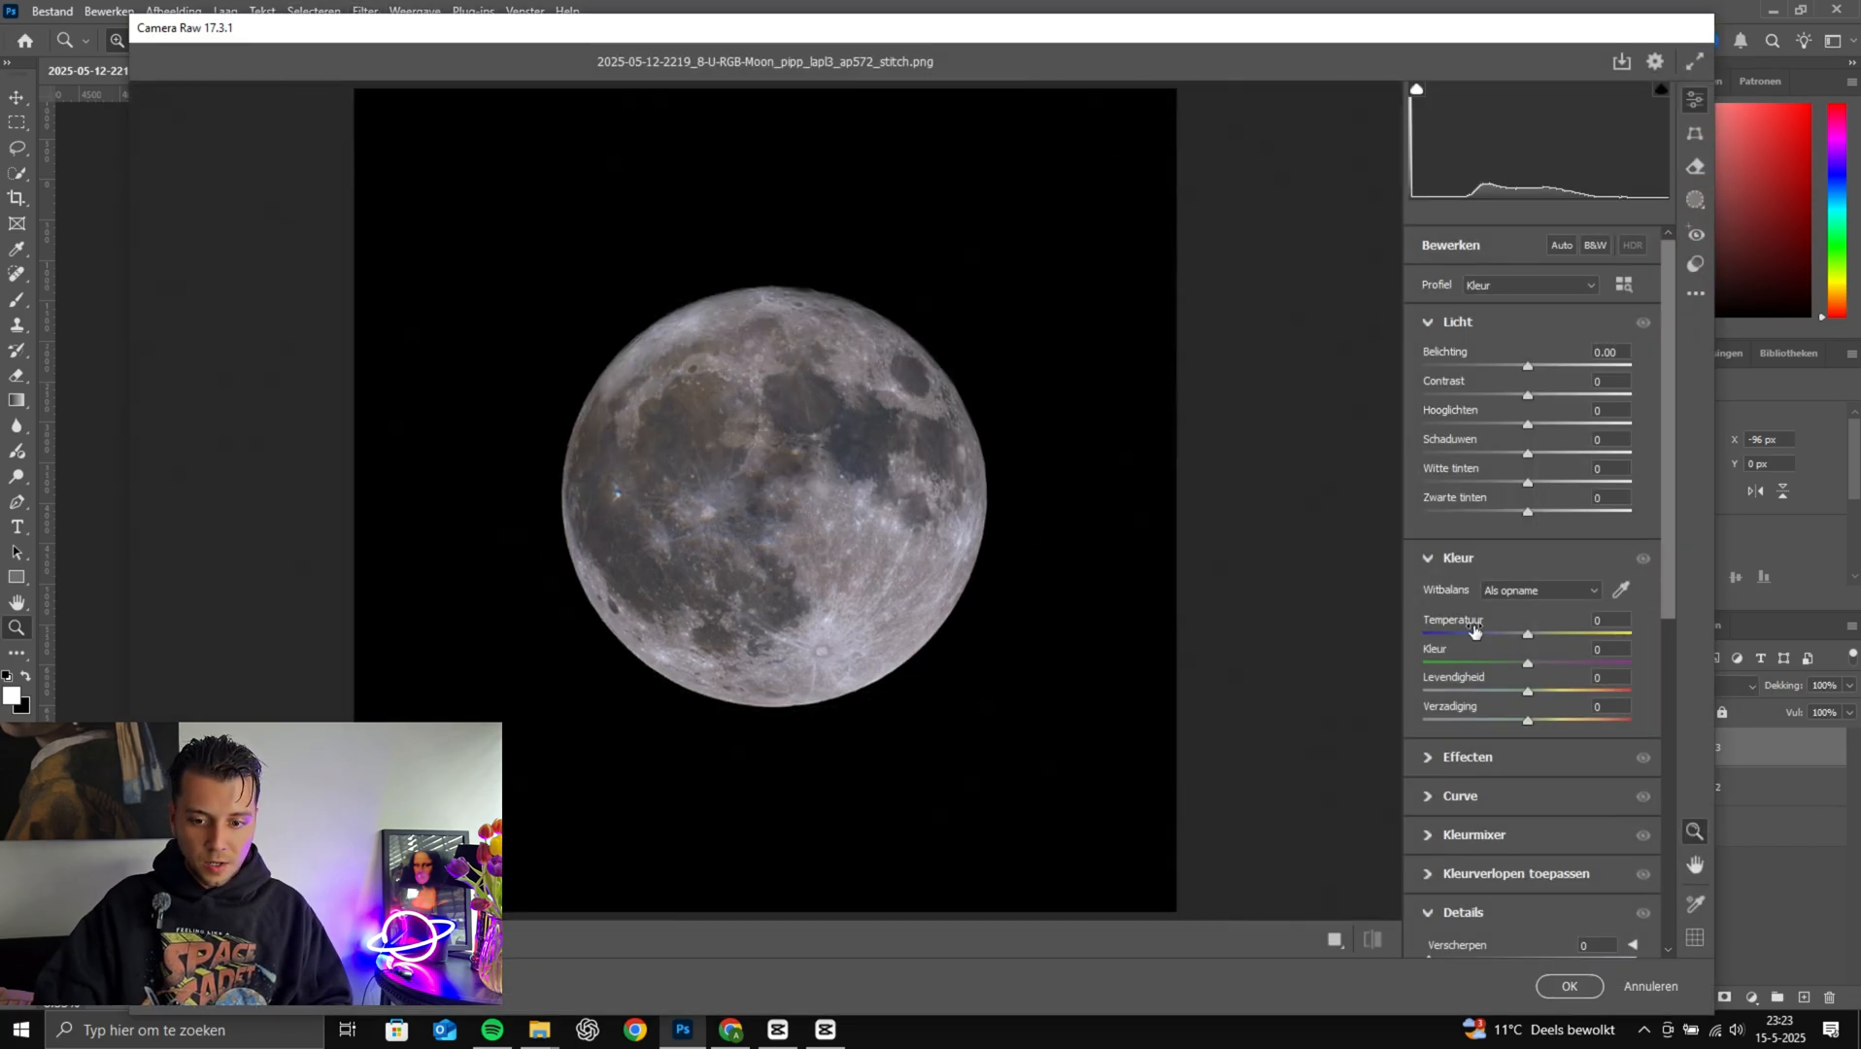
pyautogui.scroll(-6, 1480, 703)
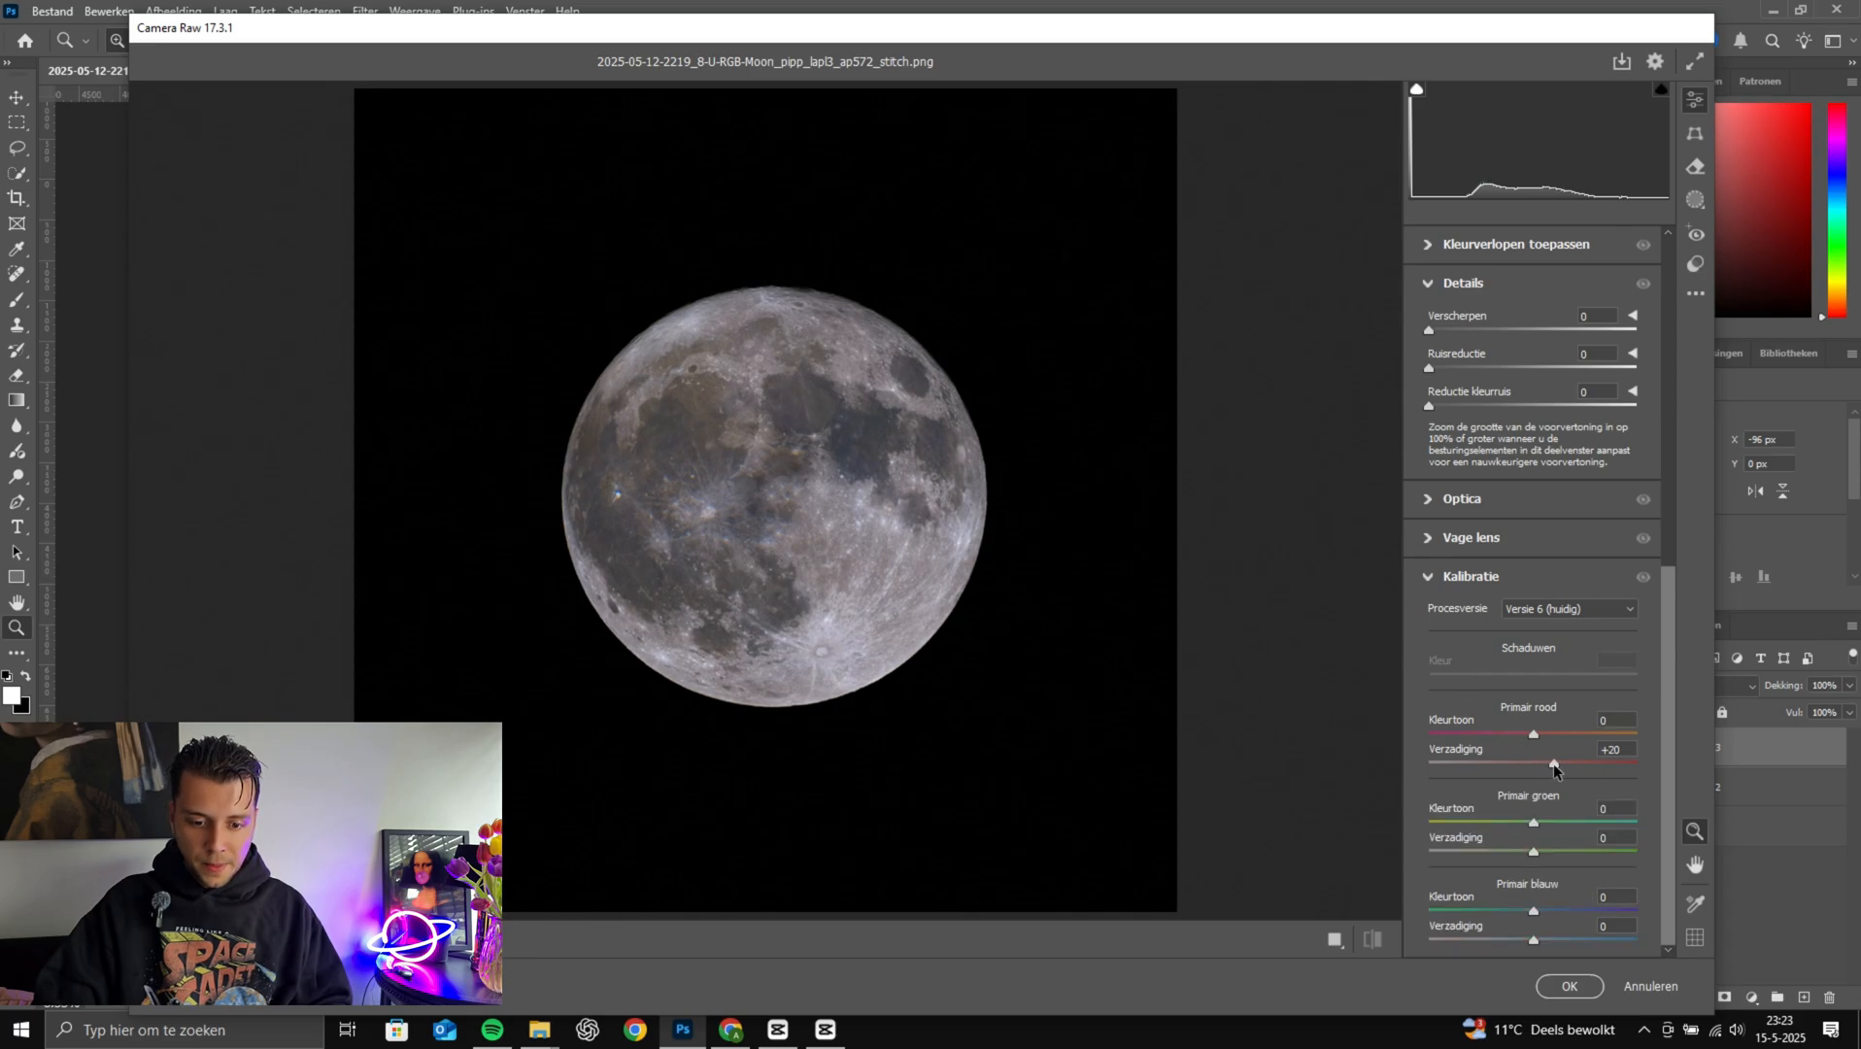
pyautogui.moveTo(1632, 765); pyautogui.dragTo(1654, 766)
pyautogui.moveTo(1534, 851); pyautogui.dragTo(1651, 855)
# Set vibrance to +26 and saturation to +29, and lower the primary blue calibration saturation to -100
pyautogui.scroll(10, 1546, 600)
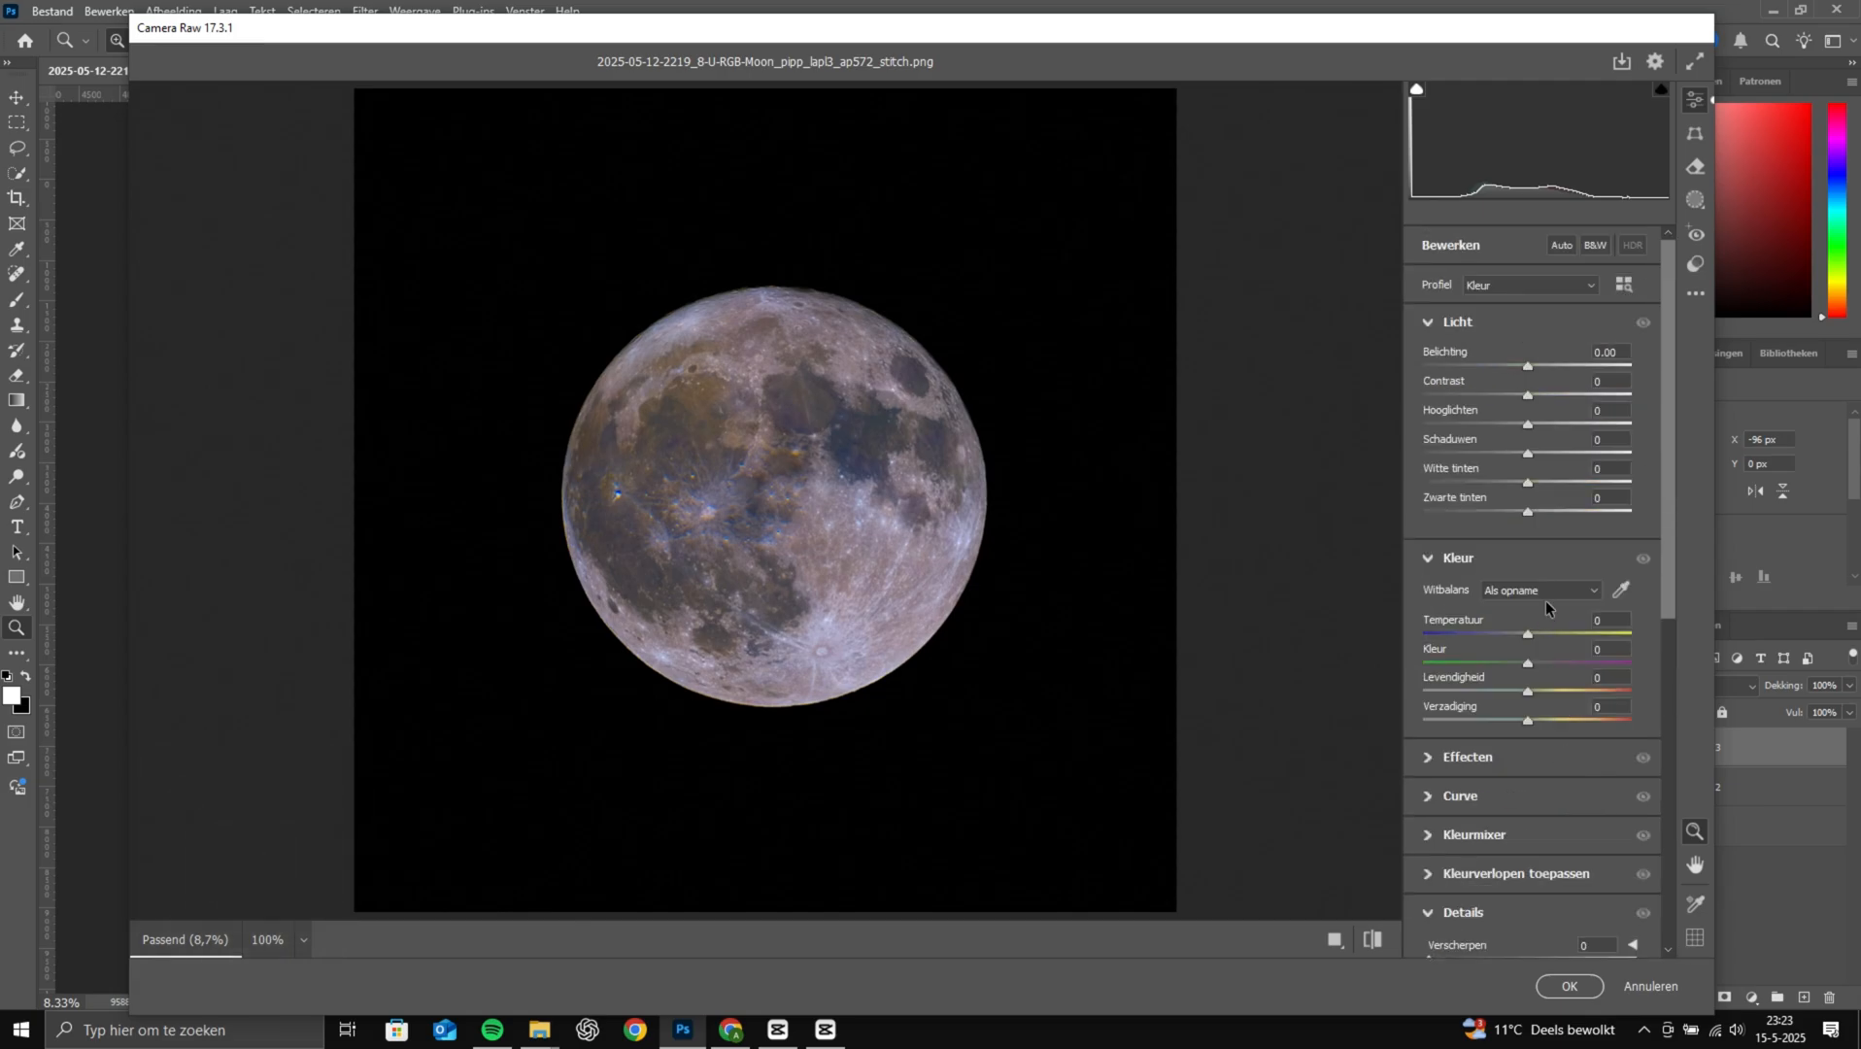
pyautogui.moveTo(1528, 692); pyautogui.dragTo(1518, 693)
pyautogui.scroll(-6, 1544, 777)
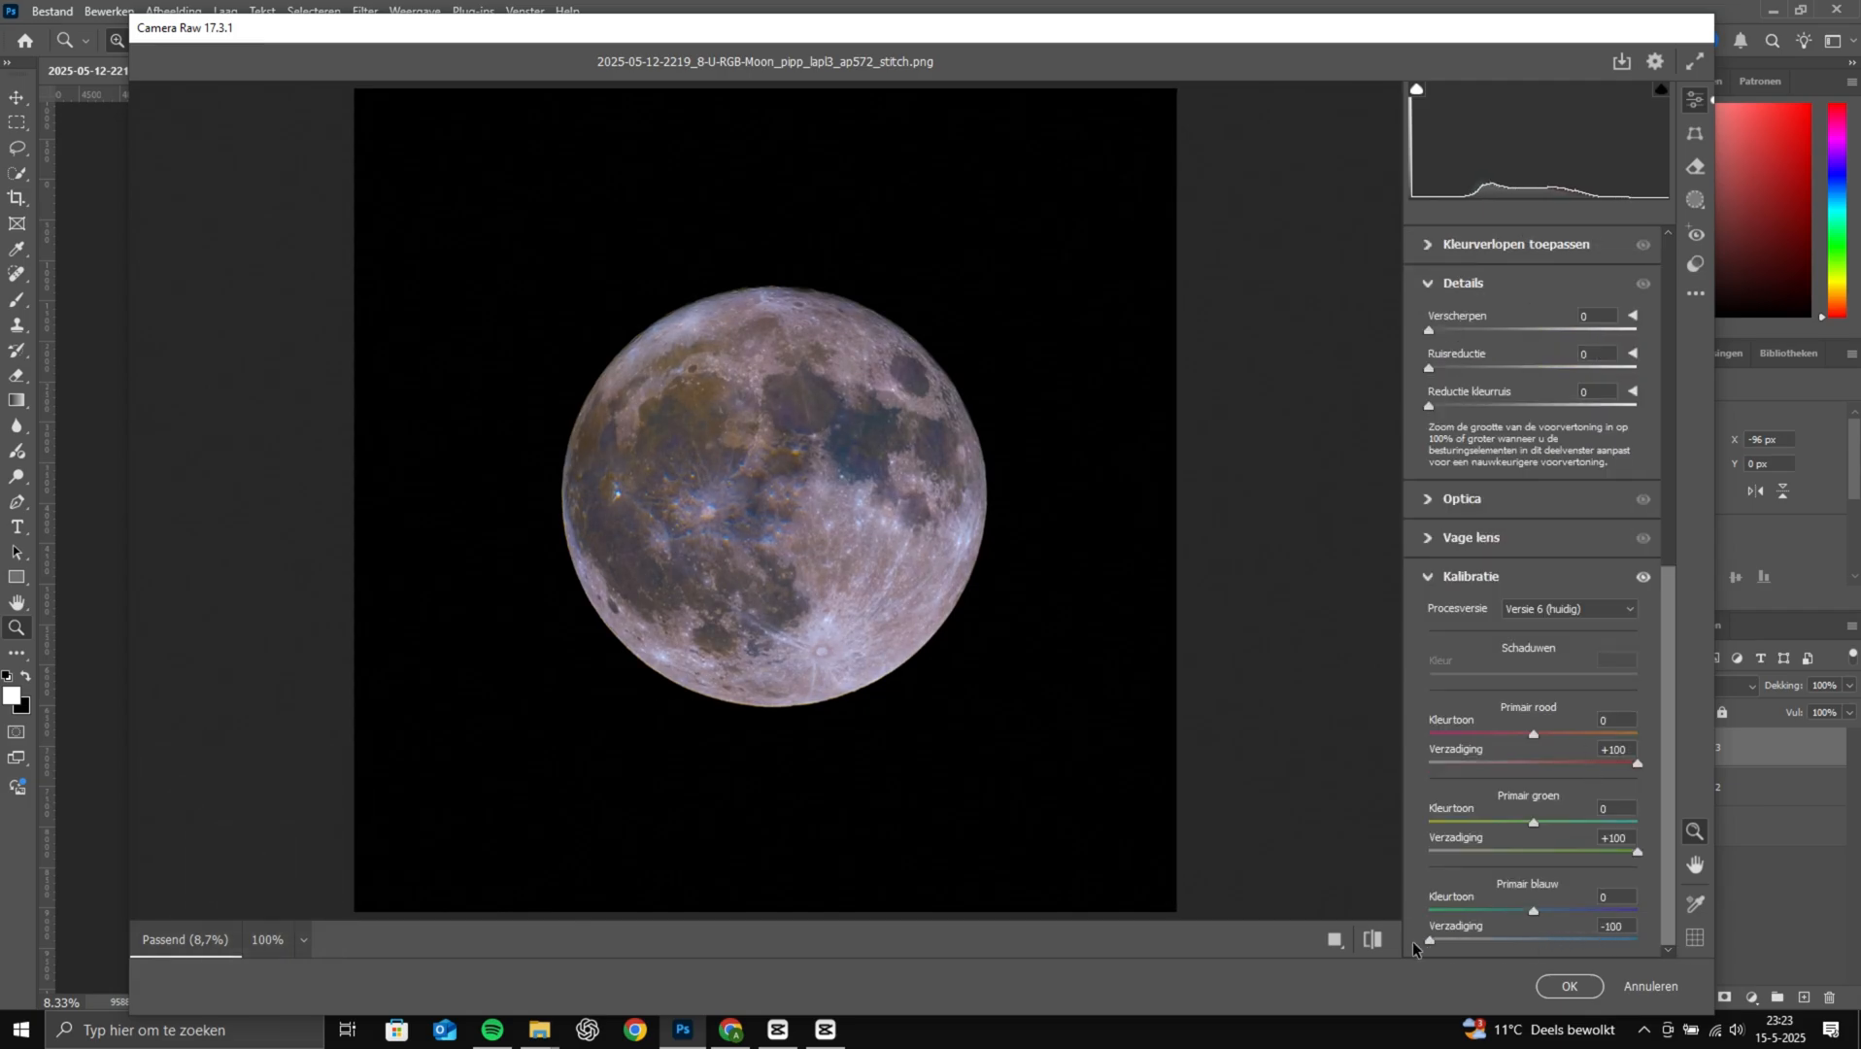
# Set exposure to +0.55, contrast to +49, highlights to -72, whites to -65 and blacks to -55
pyautogui.scroll(10, 1554, 823)
pyautogui.moveTo(1528, 366); pyautogui.dragTo(1579, 398)
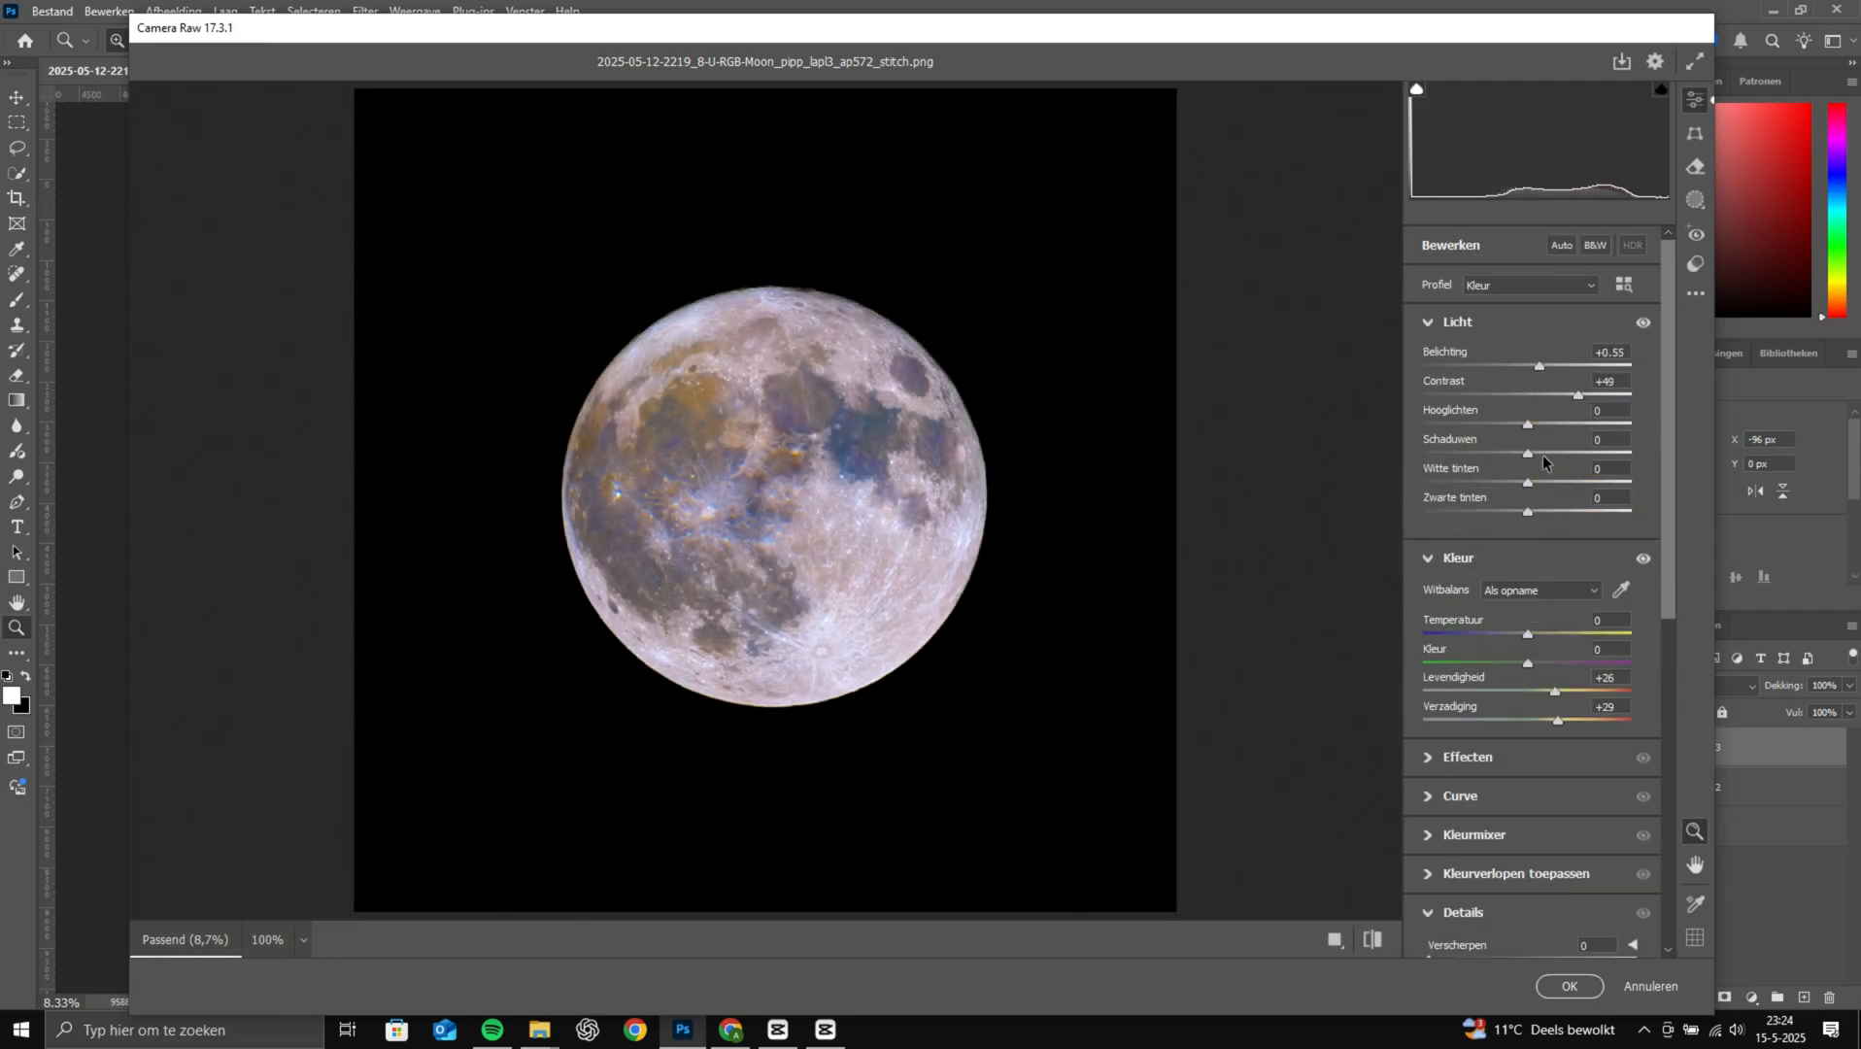
pyautogui.moveTo(1528, 512); pyautogui.dragTo(1470, 513)
pyautogui.moveTo(1528, 483); pyautogui.dragTo(1460, 480)
pyautogui.moveTo(1528, 424); pyautogui.dragTo(1536, 428)
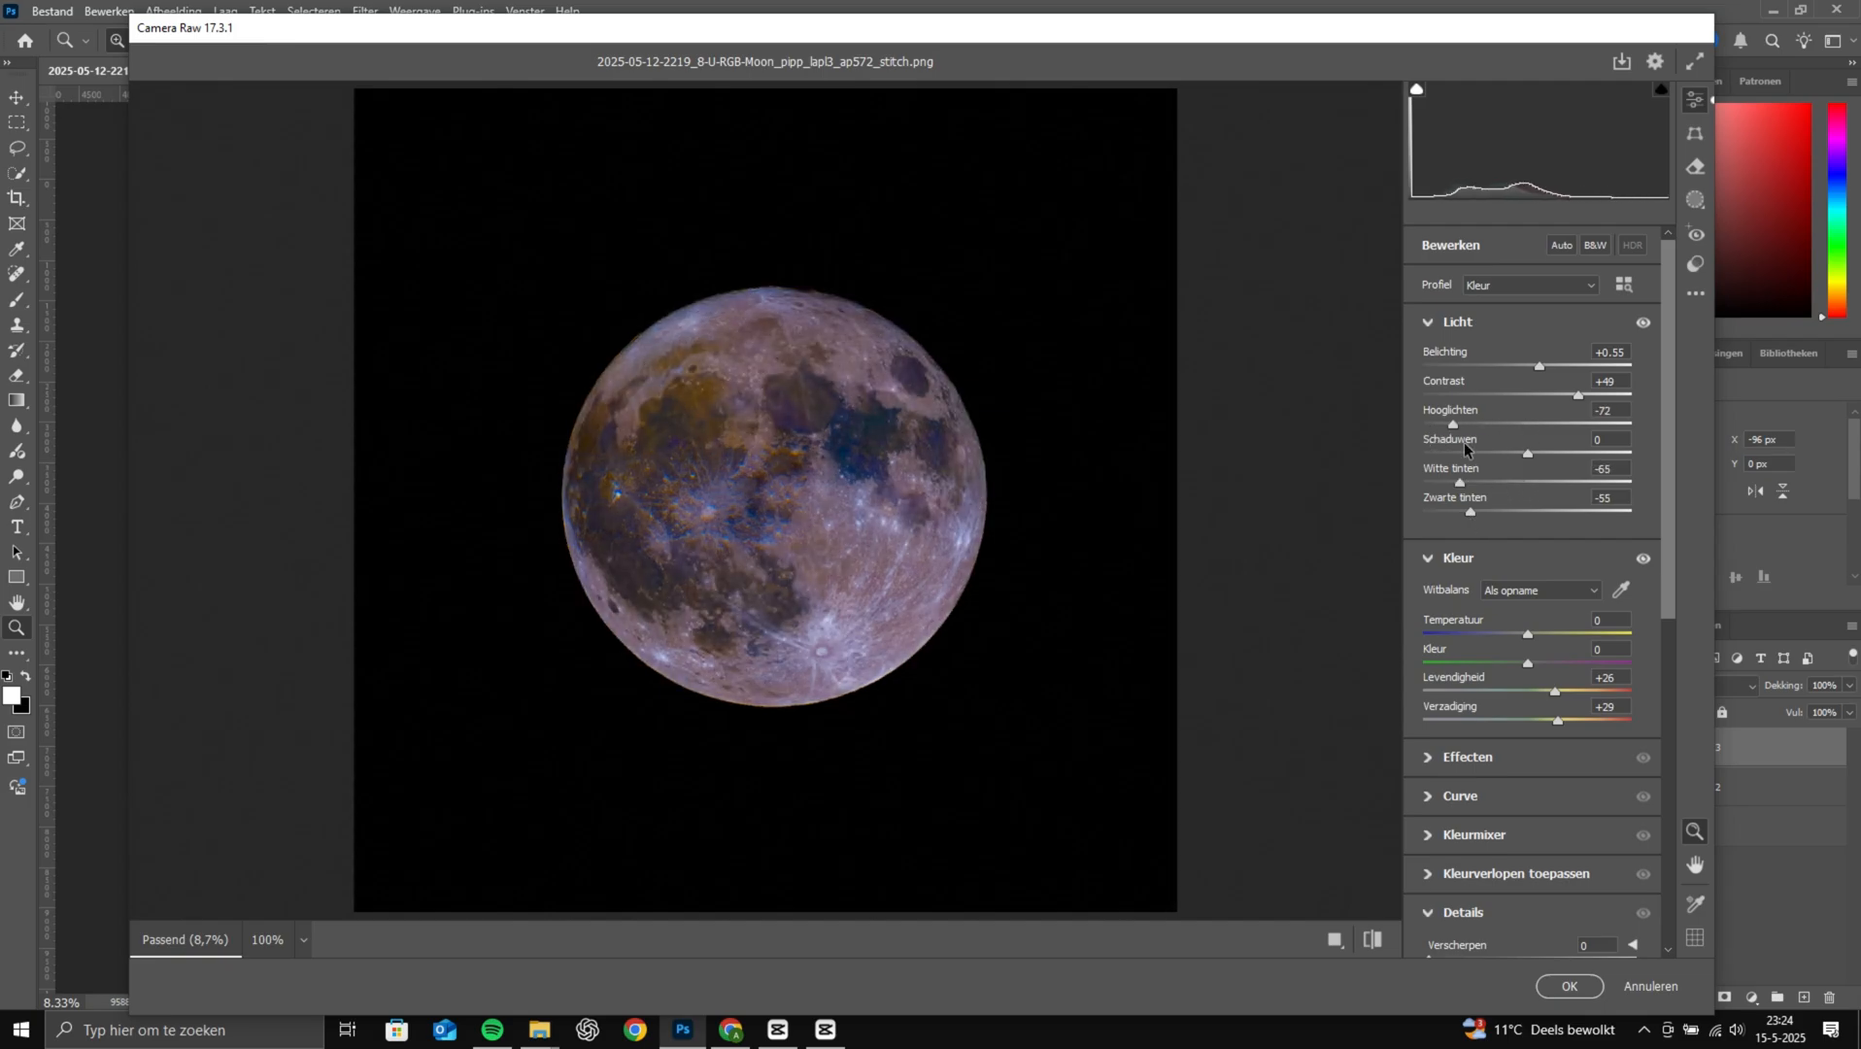
# Readjust contrast to +32, highlights to -4, shadows to +5 and blacks to -50, and set the primary blue saturation to -51
pyautogui.scroll(-6, 1543, 676)
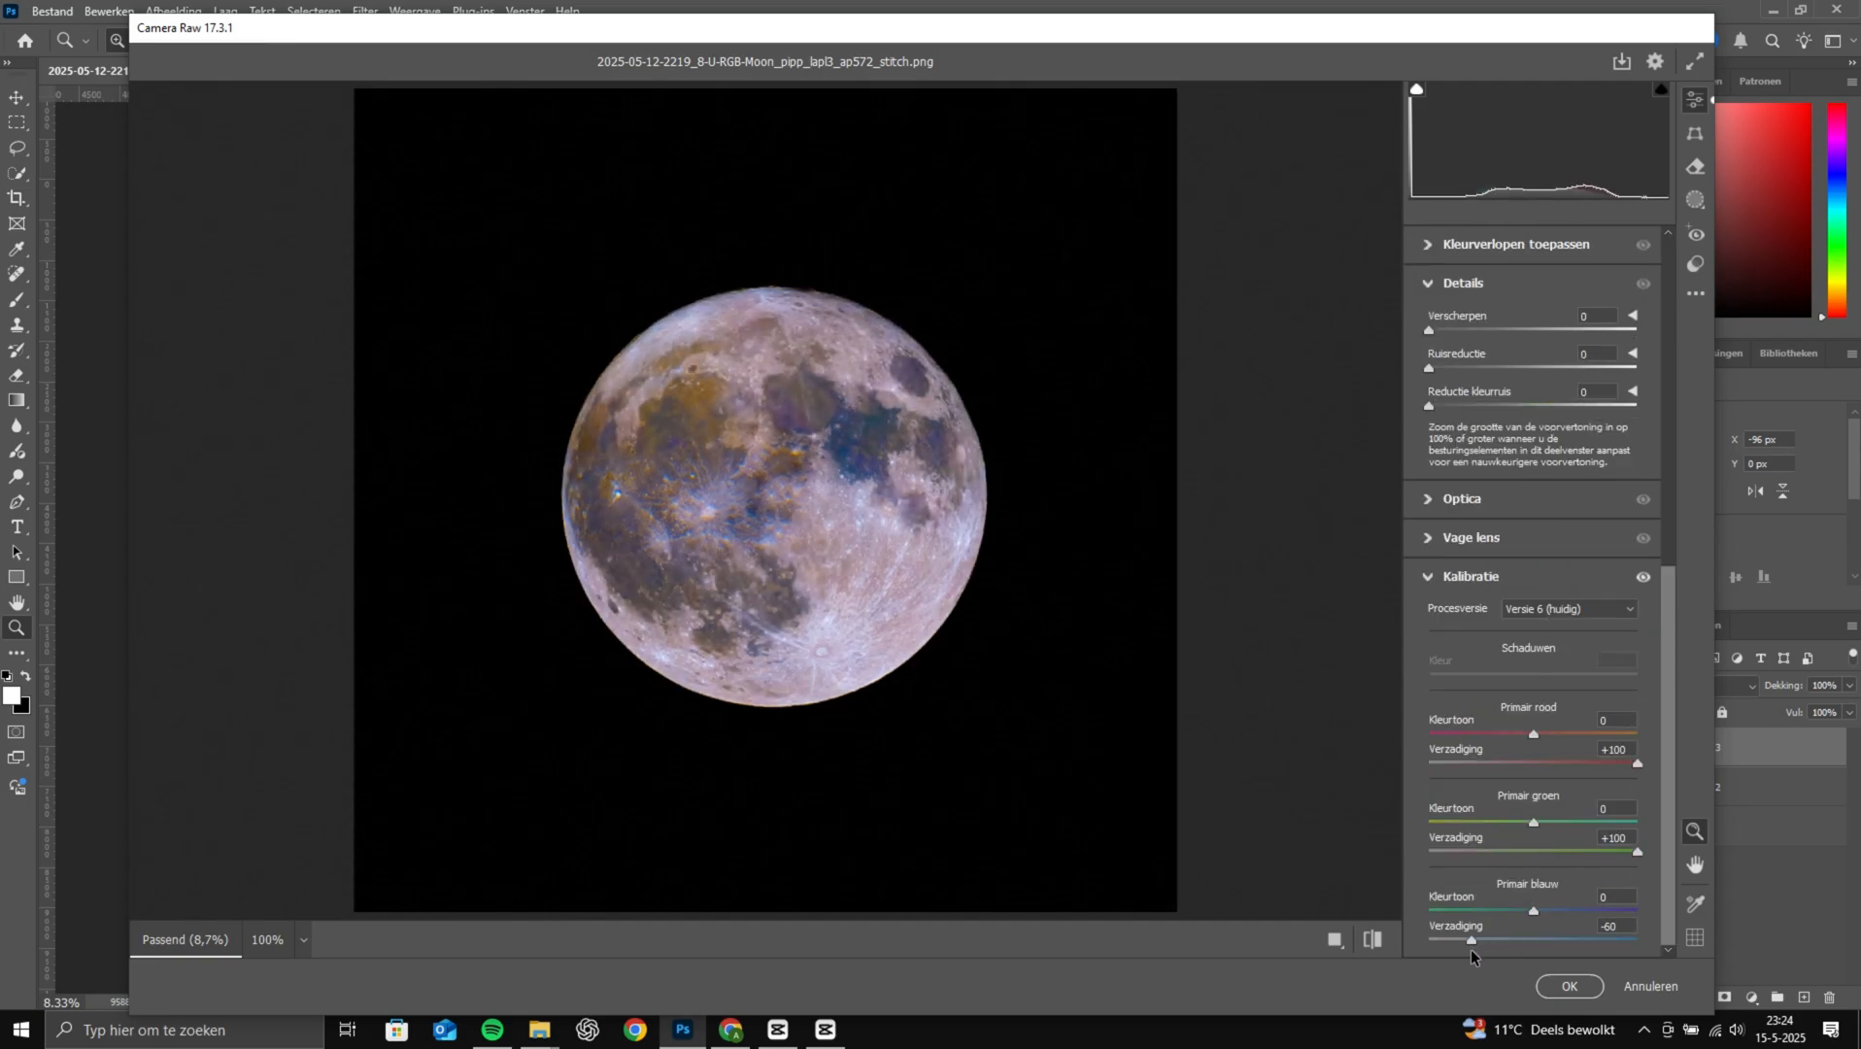
pyautogui.scroll(10, 1557, 718)
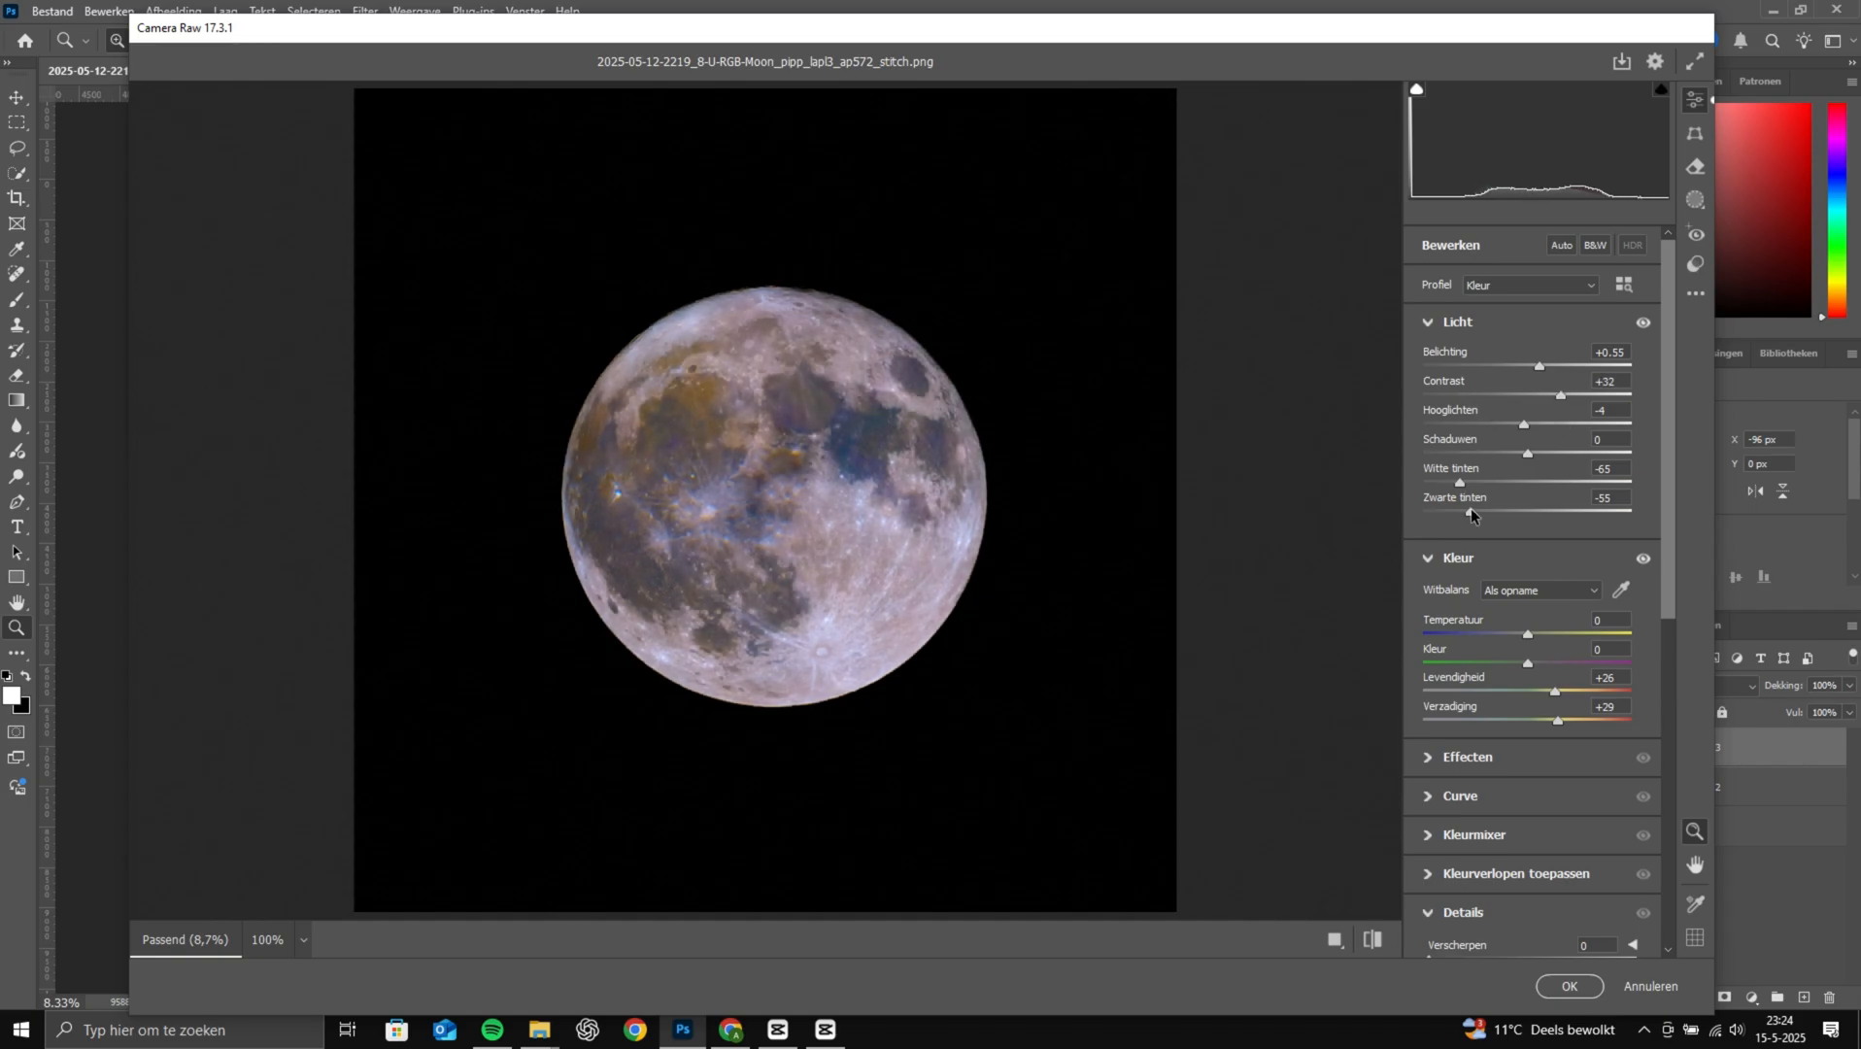
pyautogui.moveTo(1470, 509); pyautogui.dragTo(1475, 512)
pyautogui.moveTo(1528, 454)
pyautogui.mouseDown()
pyautogui.moveTo(1502, 456)
pyautogui.moveTo(1530, 459)
pyautogui.mouseUp()
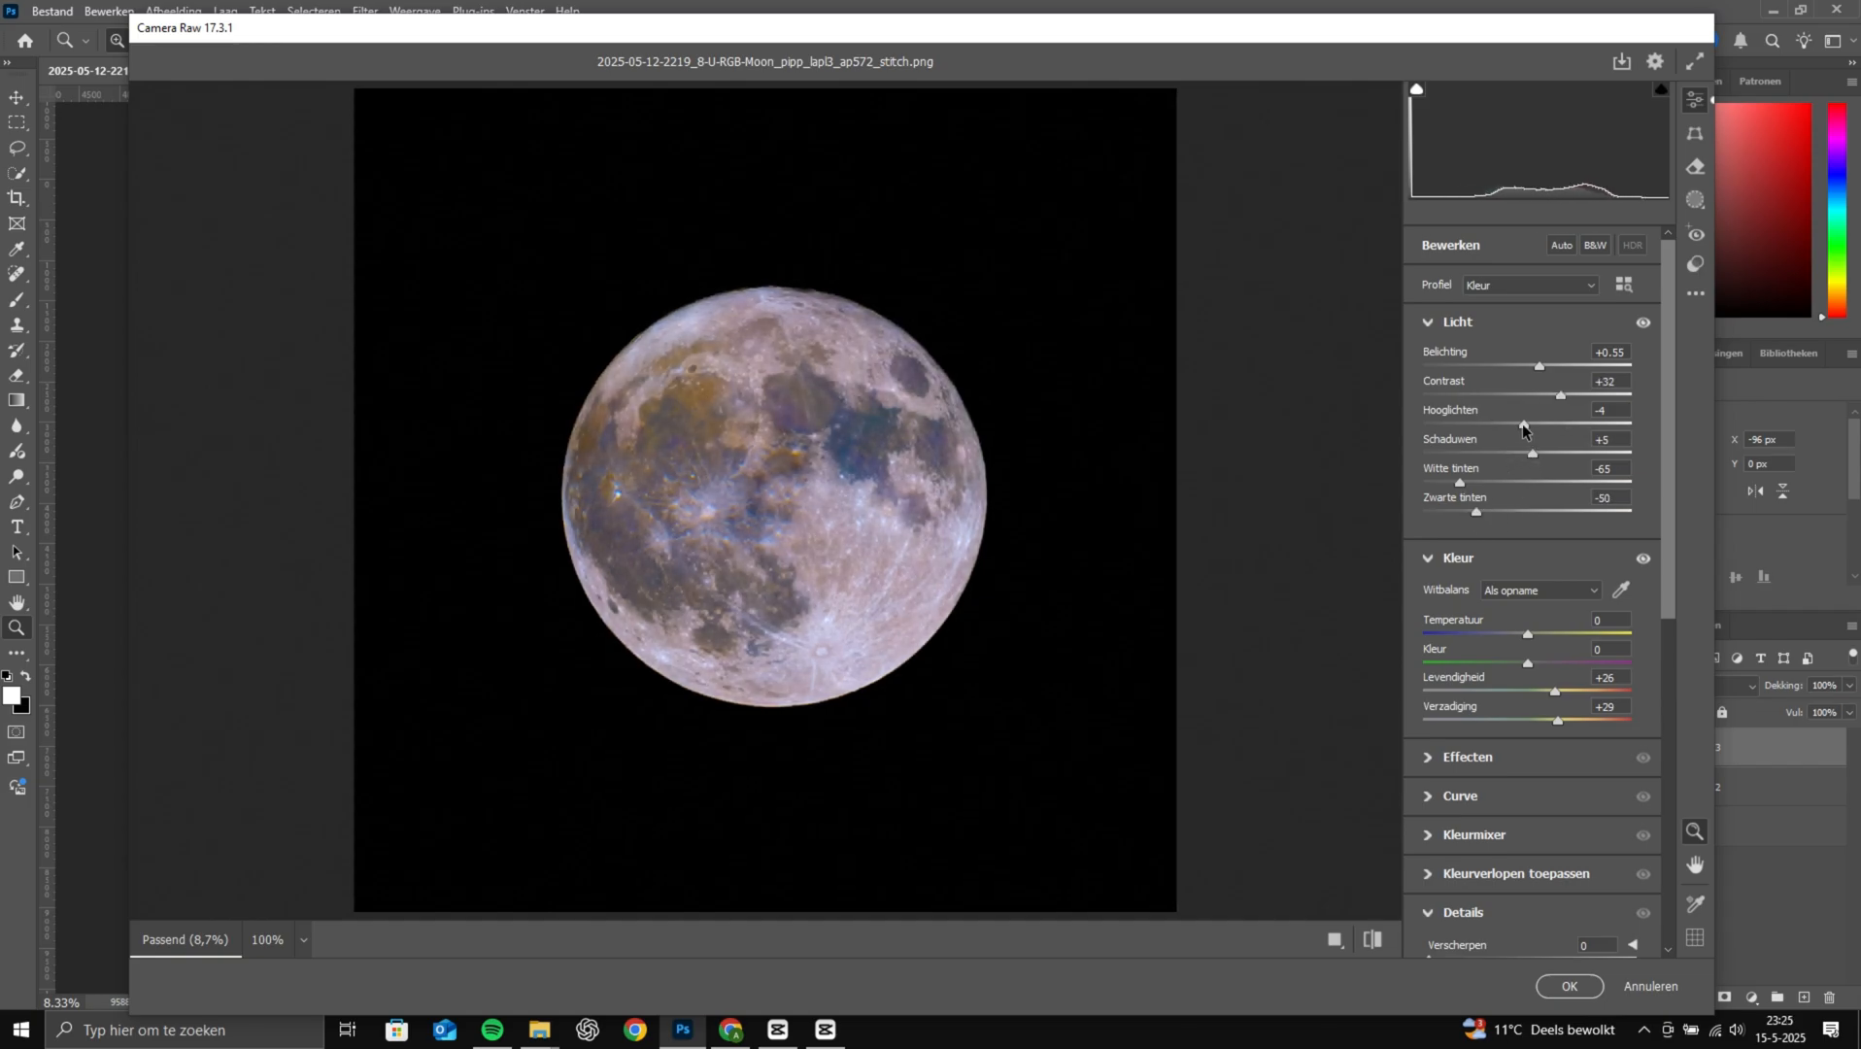
pyautogui.scroll(-8, 1493, 940)
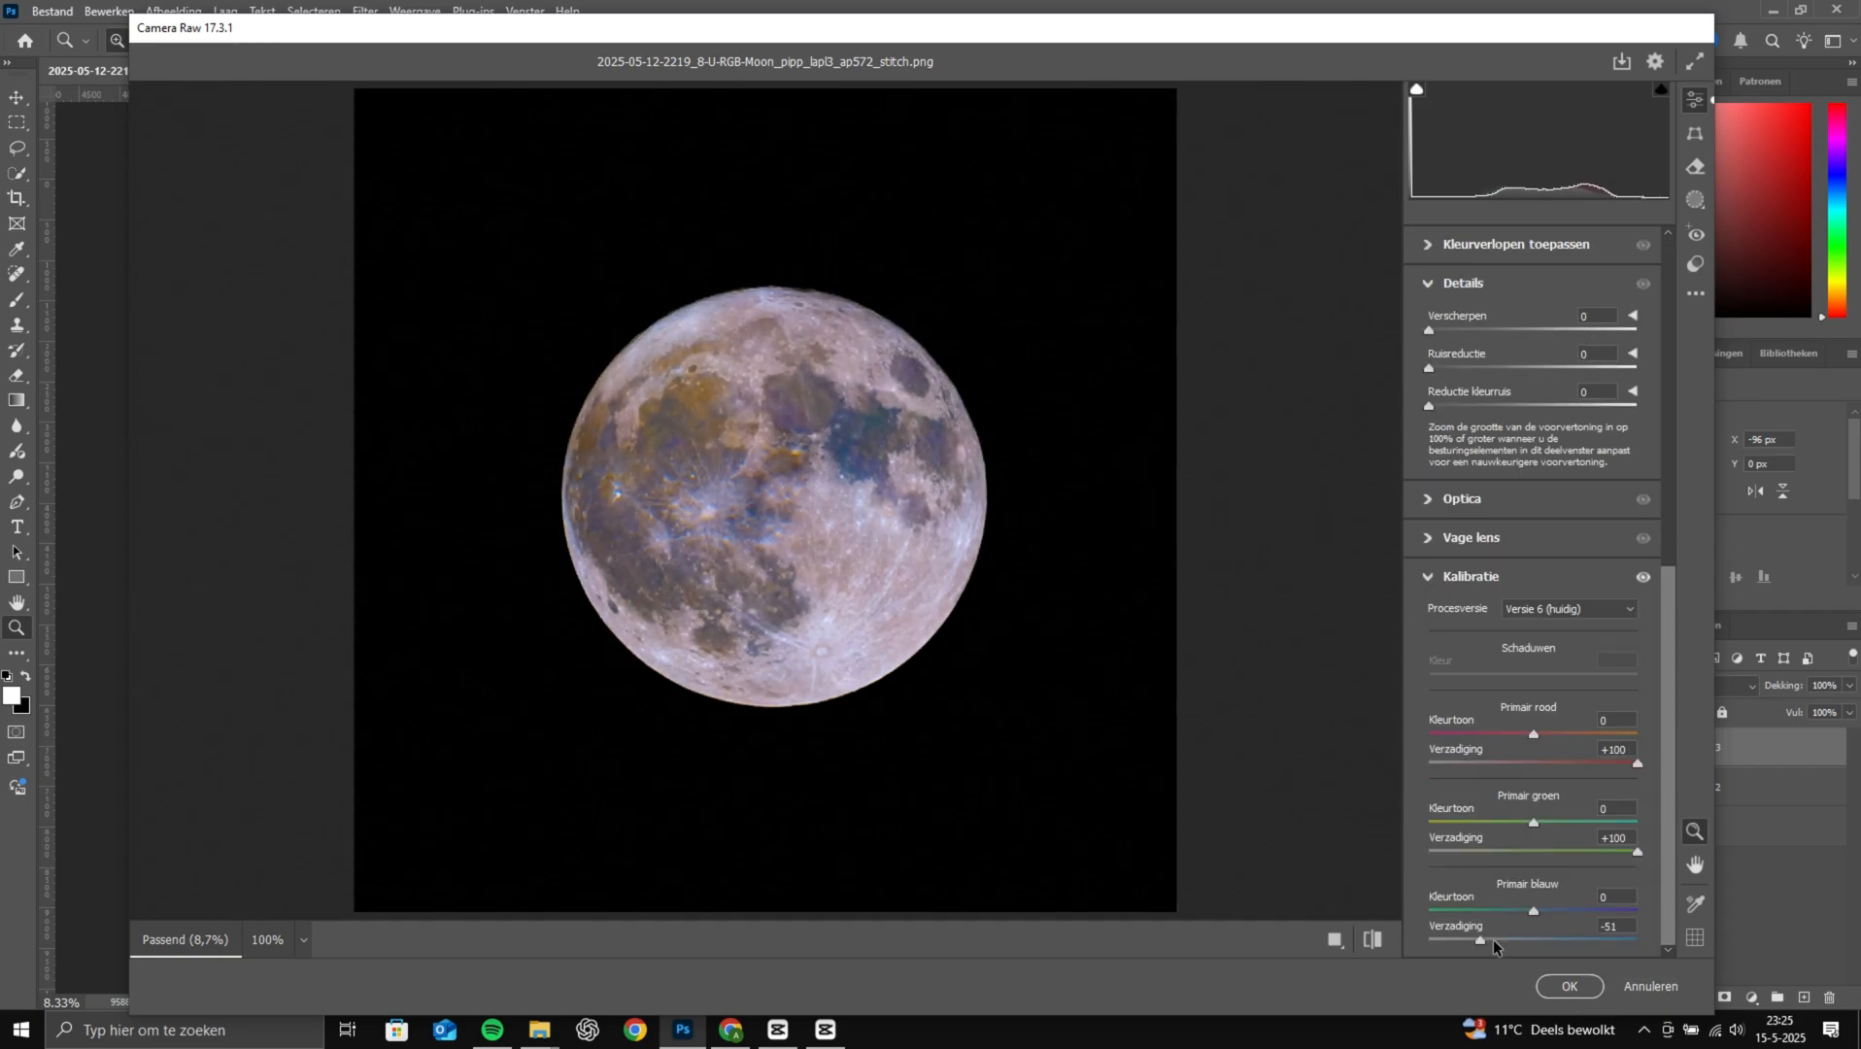
# Set colour noise reduction to 40 in the detail settings while viewing the Moon at 13.4%
pyautogui.scroll(5, 1431, 686)
pyautogui.moveTo(1521, 684); pyautogui.dragTo(1415, 678)
pyautogui.scroll(8, 840, 570)
pyautogui.scroll(-8, 1010, 593)
pyautogui.scroll(1, 1148, 592)
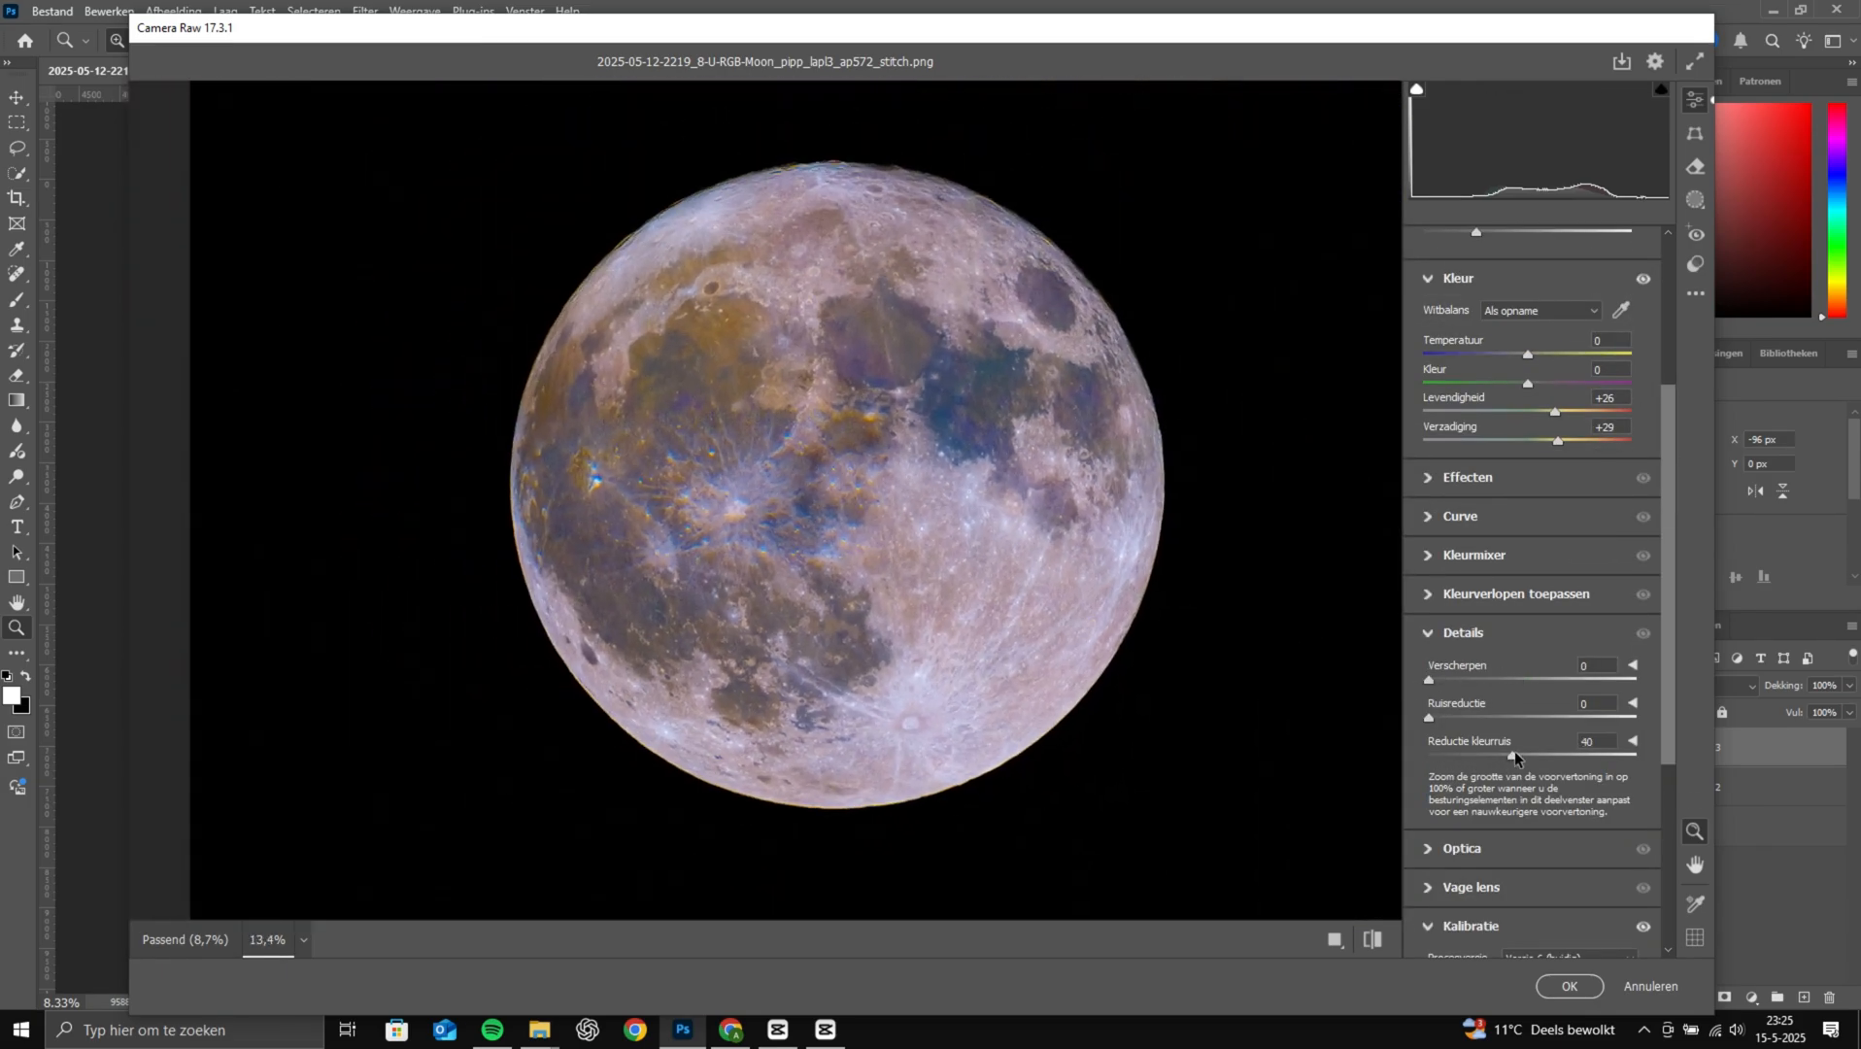
# Tone down the blue tints with the colour mixer, and set exposure to +0.60 and highlights to 0
pyautogui.click(1473, 555)
pyautogui.moveTo(1528, 710); pyautogui.dragTo(1493, 710)
pyautogui.click(1434, 421)
pyautogui.scroll(5, 1545, 368)
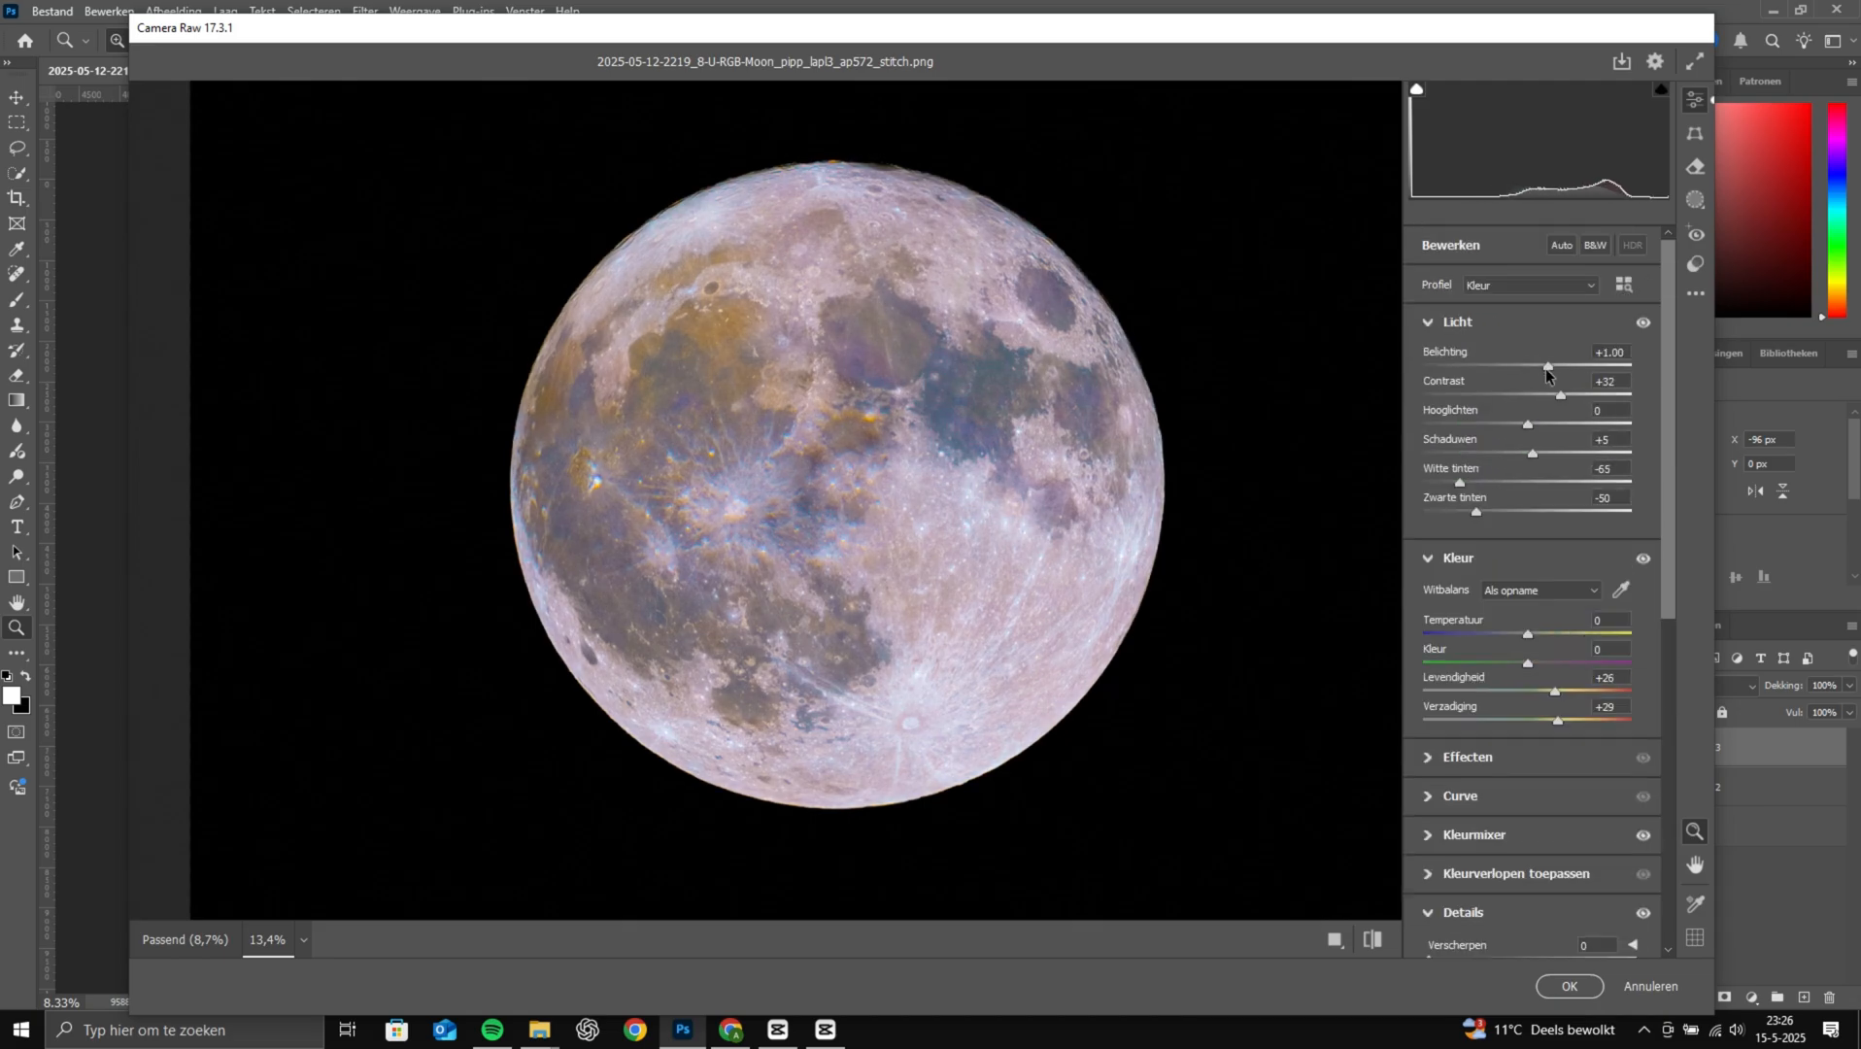
pyautogui.moveTo(1527, 368); pyautogui.dragTo(1540, 368)
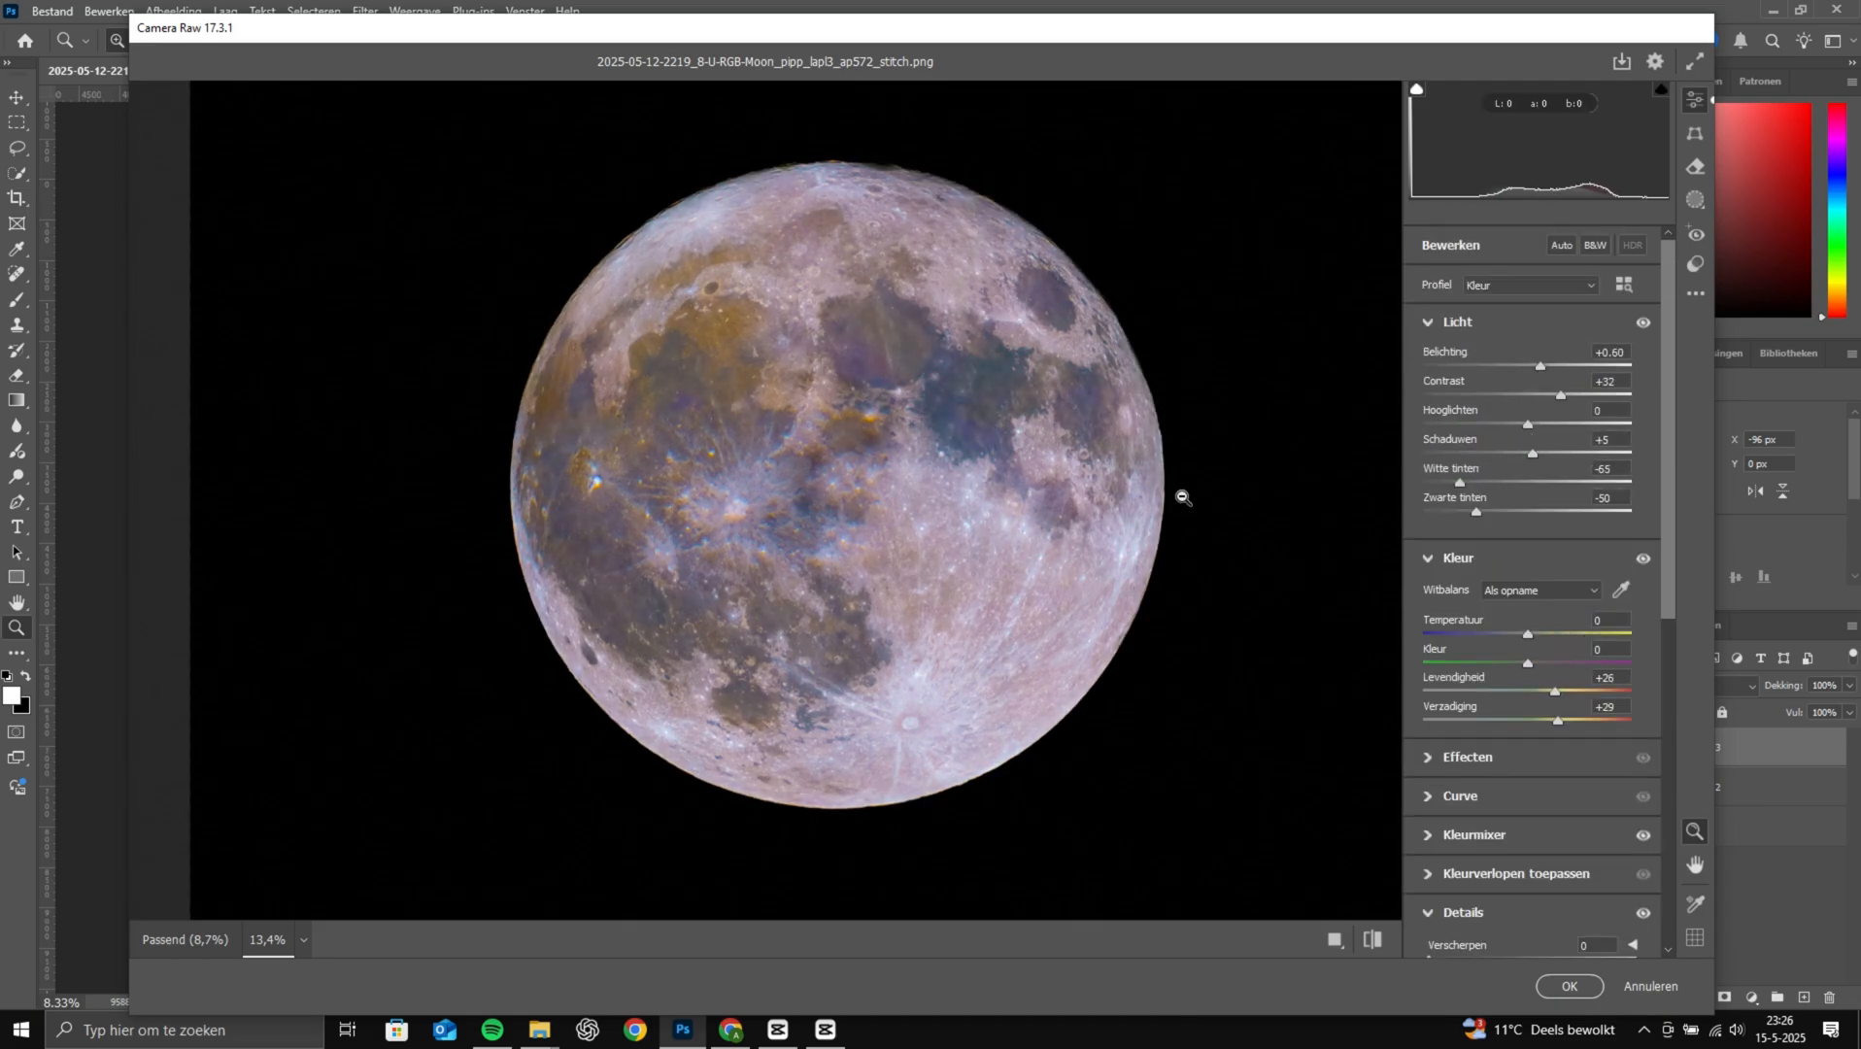
# Set highlights to +13, blacks to -58, vibrance to +2 and saturation to +46, and apply the Camera Raw edits
pyautogui.scroll(-1, 1184, 498)
pyautogui.moveTo(1475, 512); pyautogui.dragTo(1467, 511)
pyautogui.moveTo(1555, 690)
pyautogui.mouseDown()
pyautogui.moveTo(1536, 691)
pyautogui.moveTo(1563, 721)
pyautogui.mouseUp()
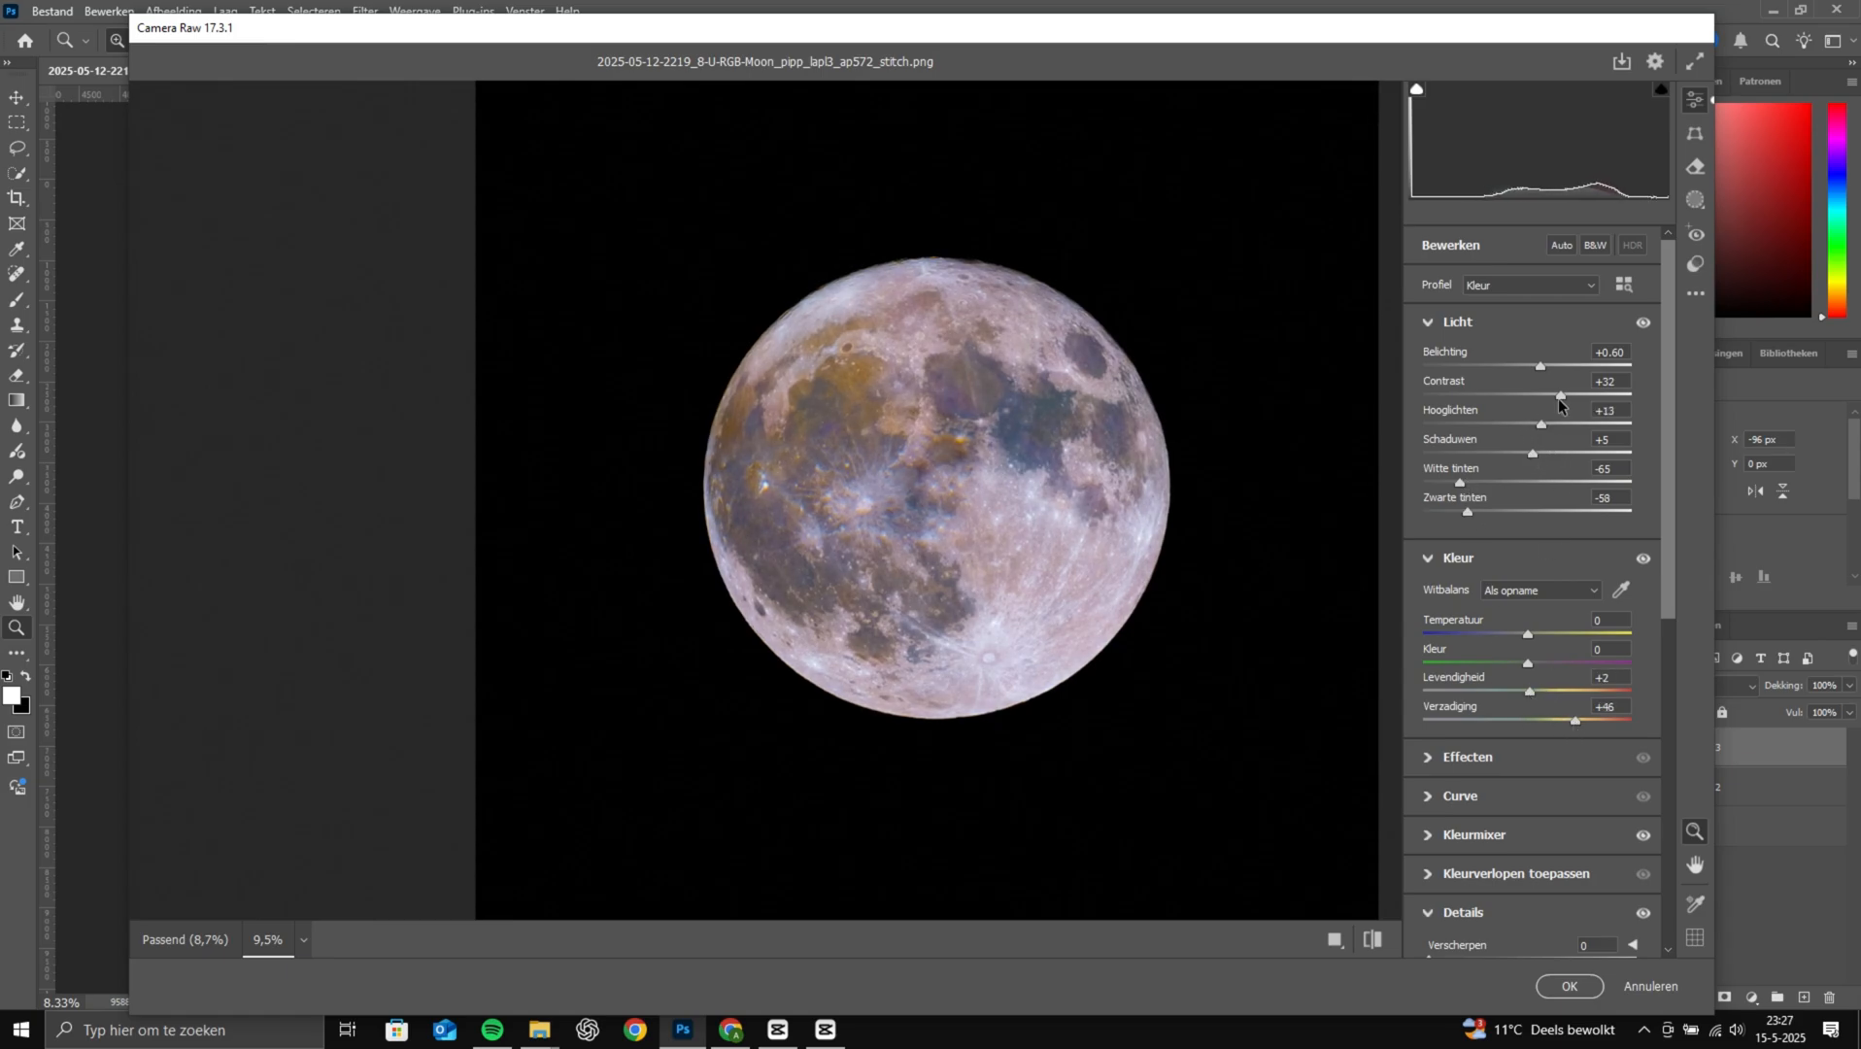
pyautogui.click(1569, 986)
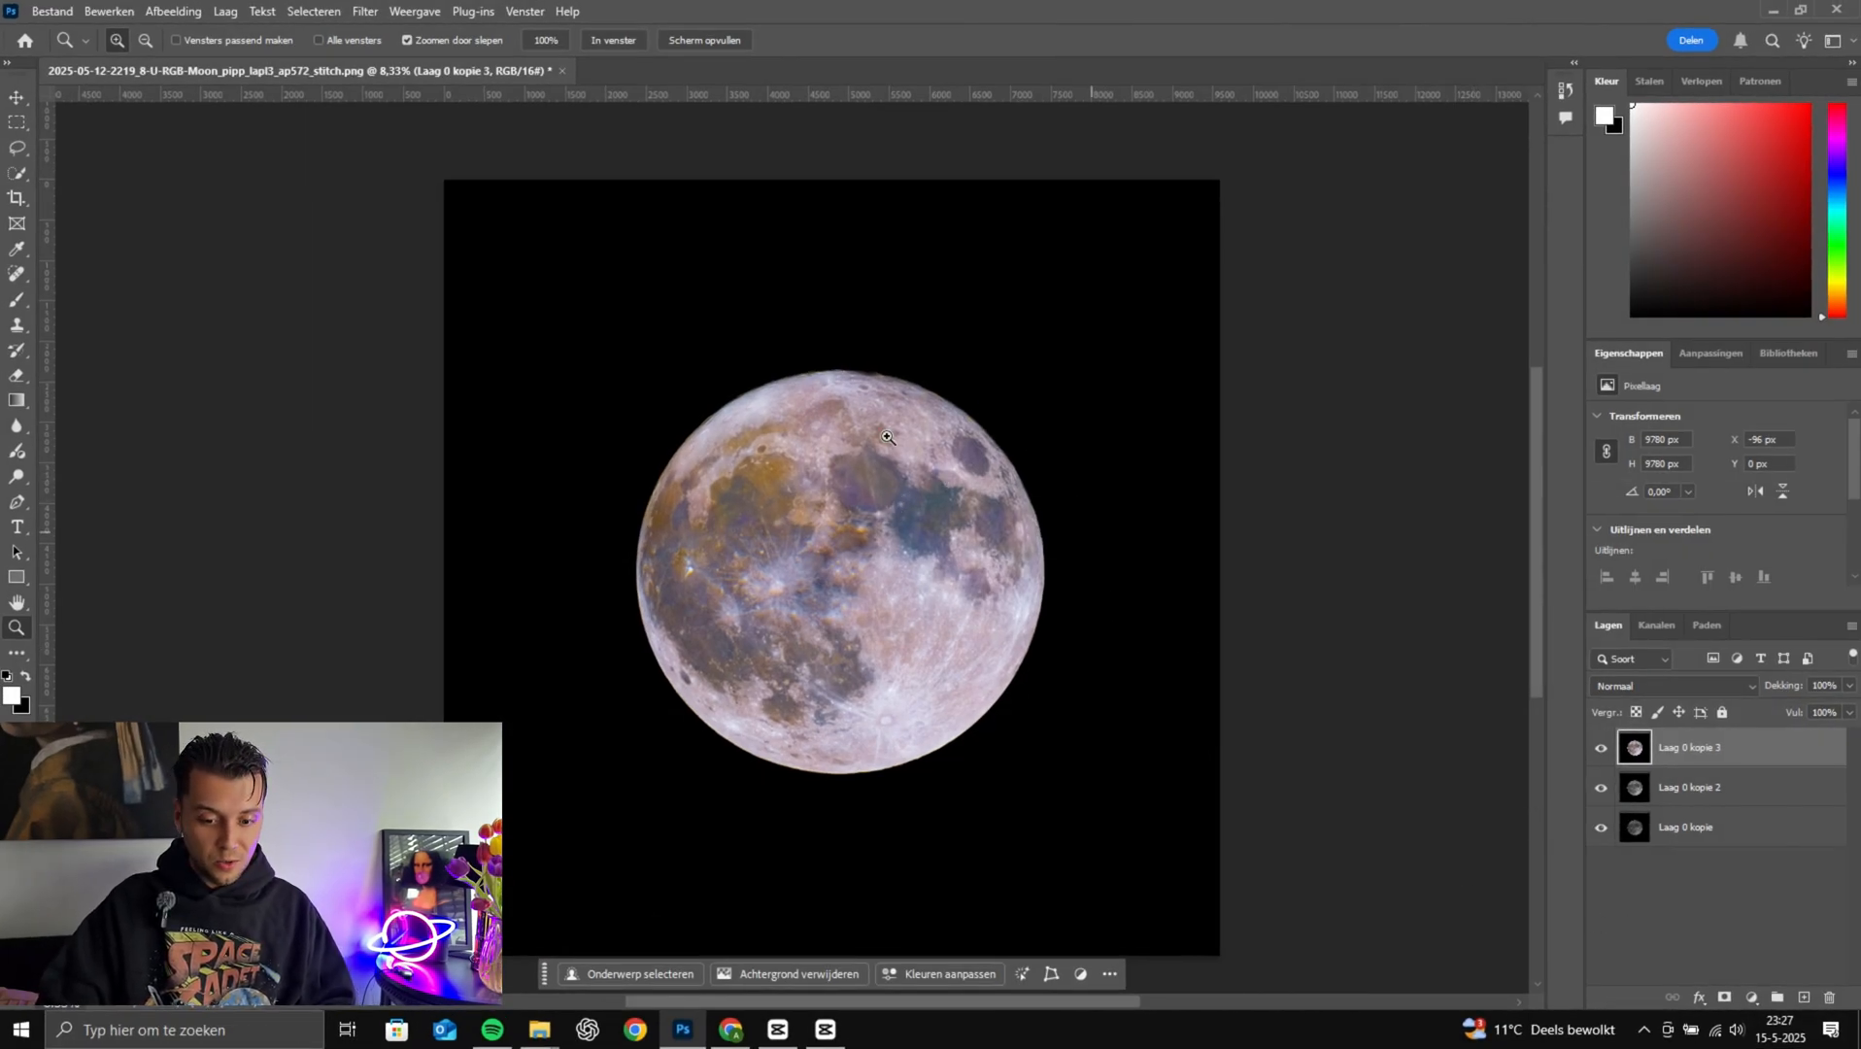
# Compare the Moon with and without Laag 0 kopie 3, and hide that layer with Laag 0 kopie 2 active
pyautogui.click(1602, 748)
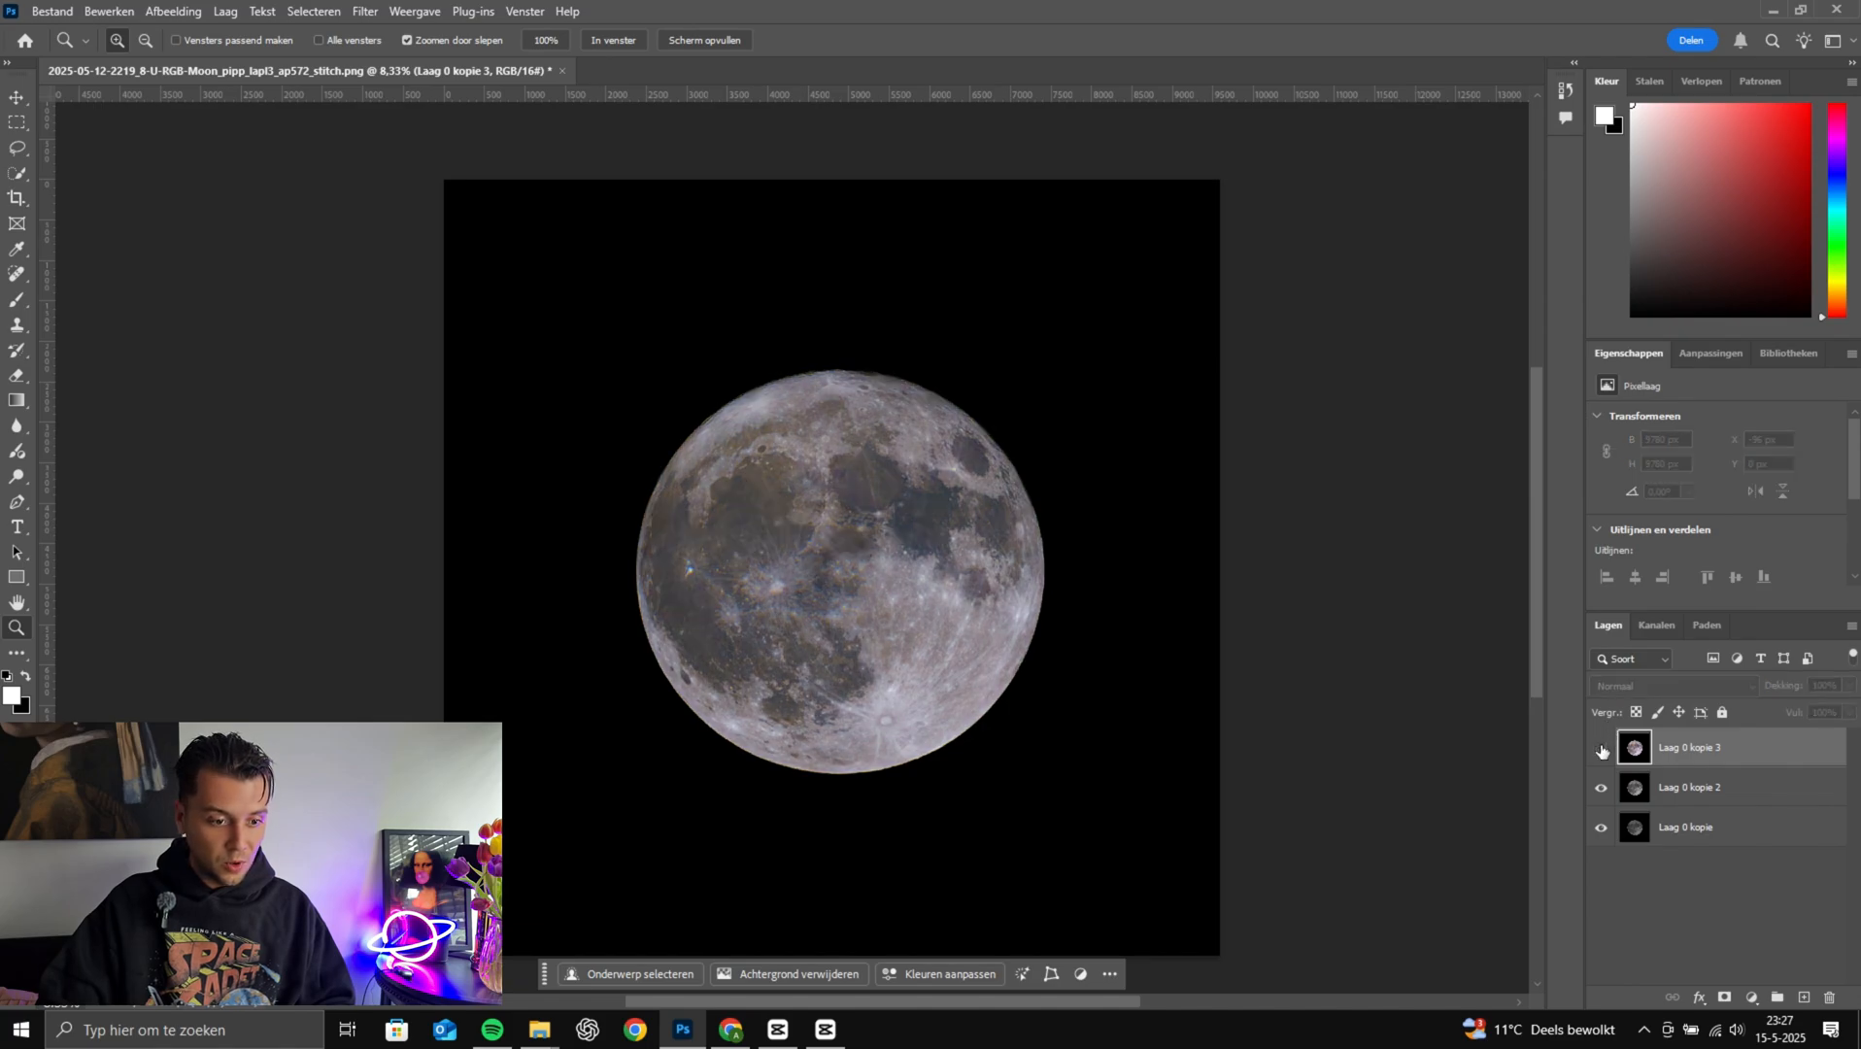
pyautogui.click(1602, 748)
pyautogui.press('m')
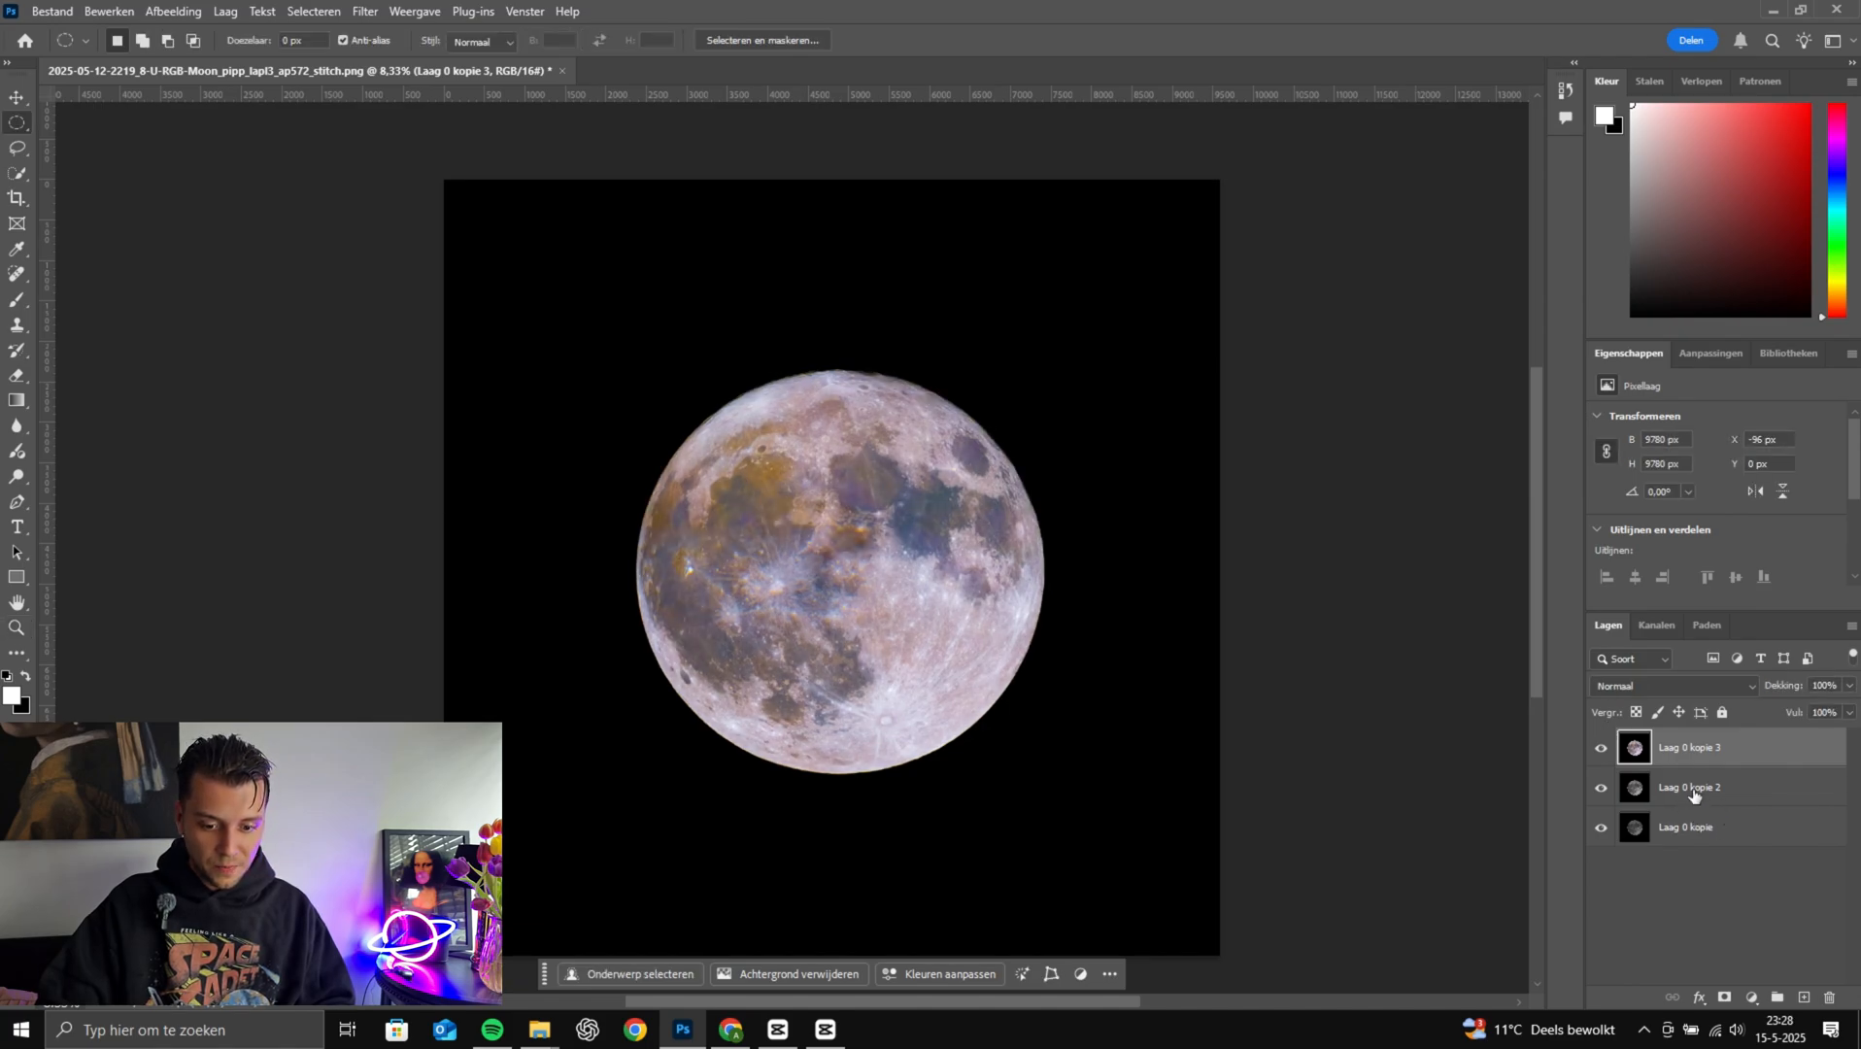
pyautogui.click(1693, 795)
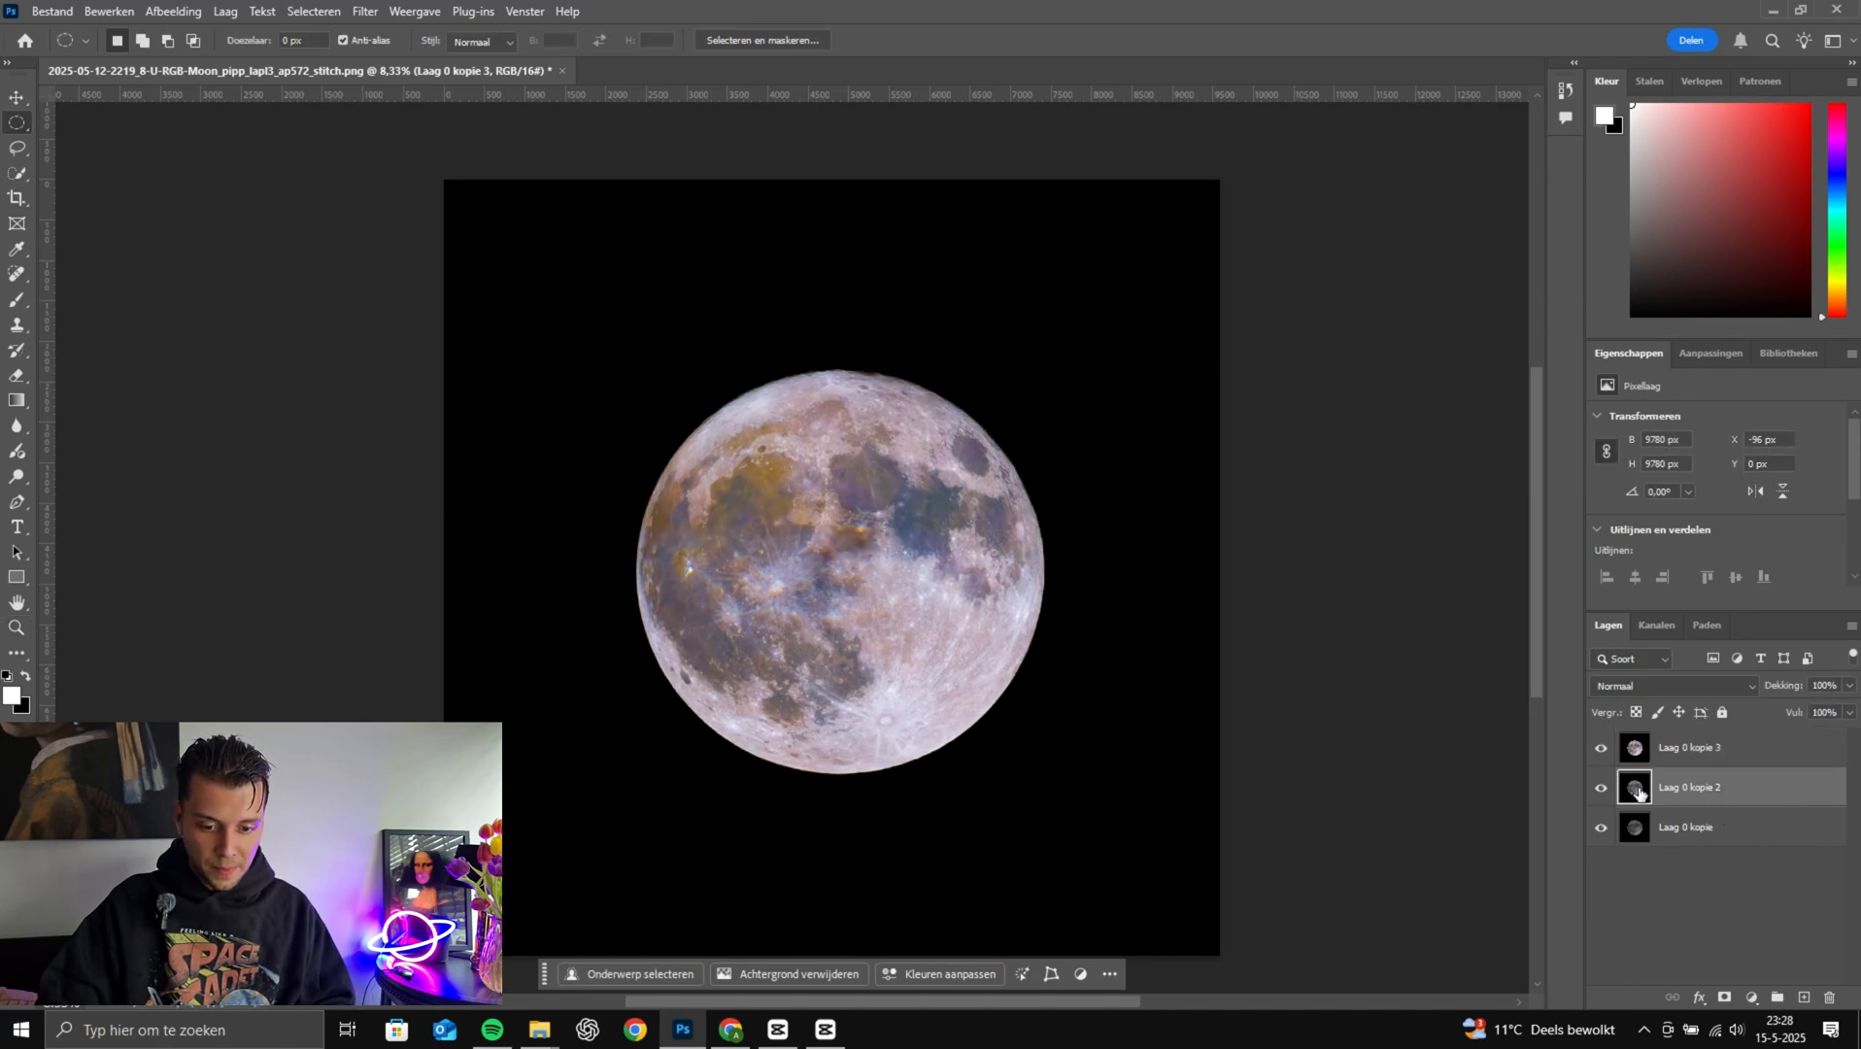
pyautogui.click(1603, 750)
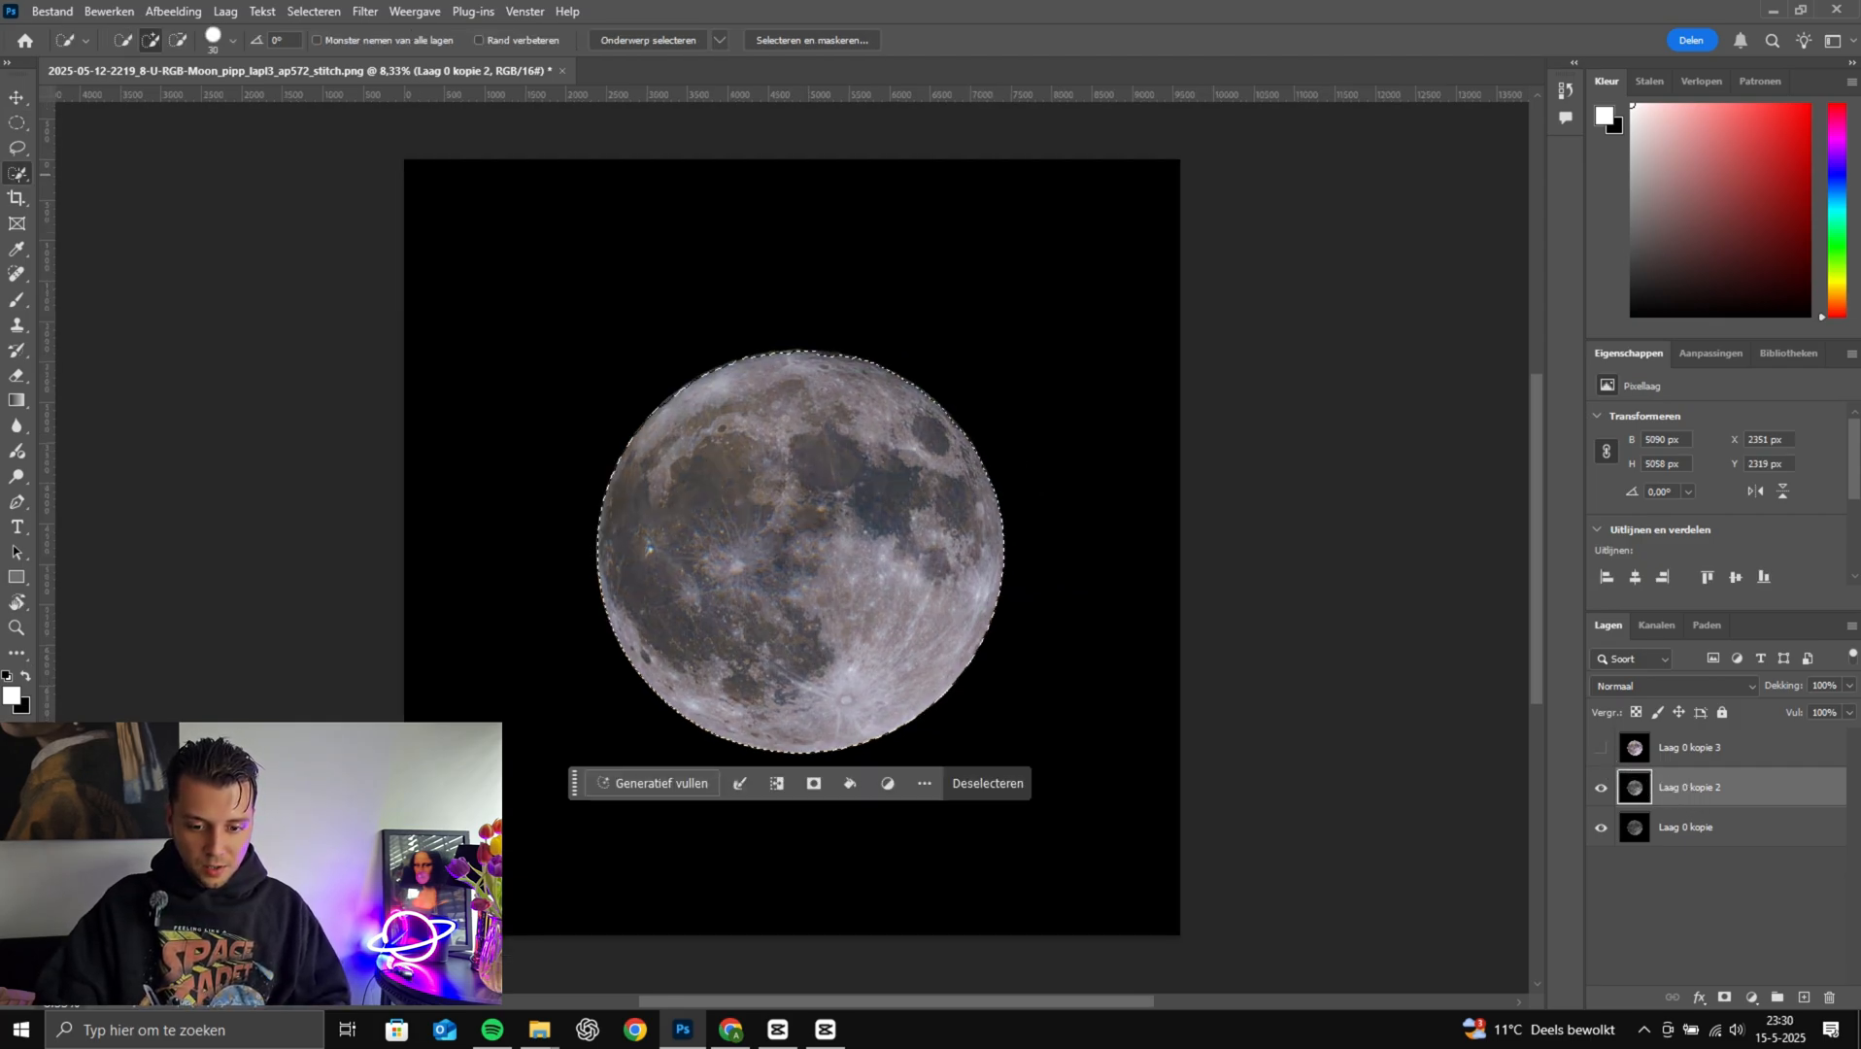
# Refine the Moon selection on Laag 0 kopie 2 in Select and Mask with an edge-detection radius of 10 px
pyautogui.rightClick(31, 180)
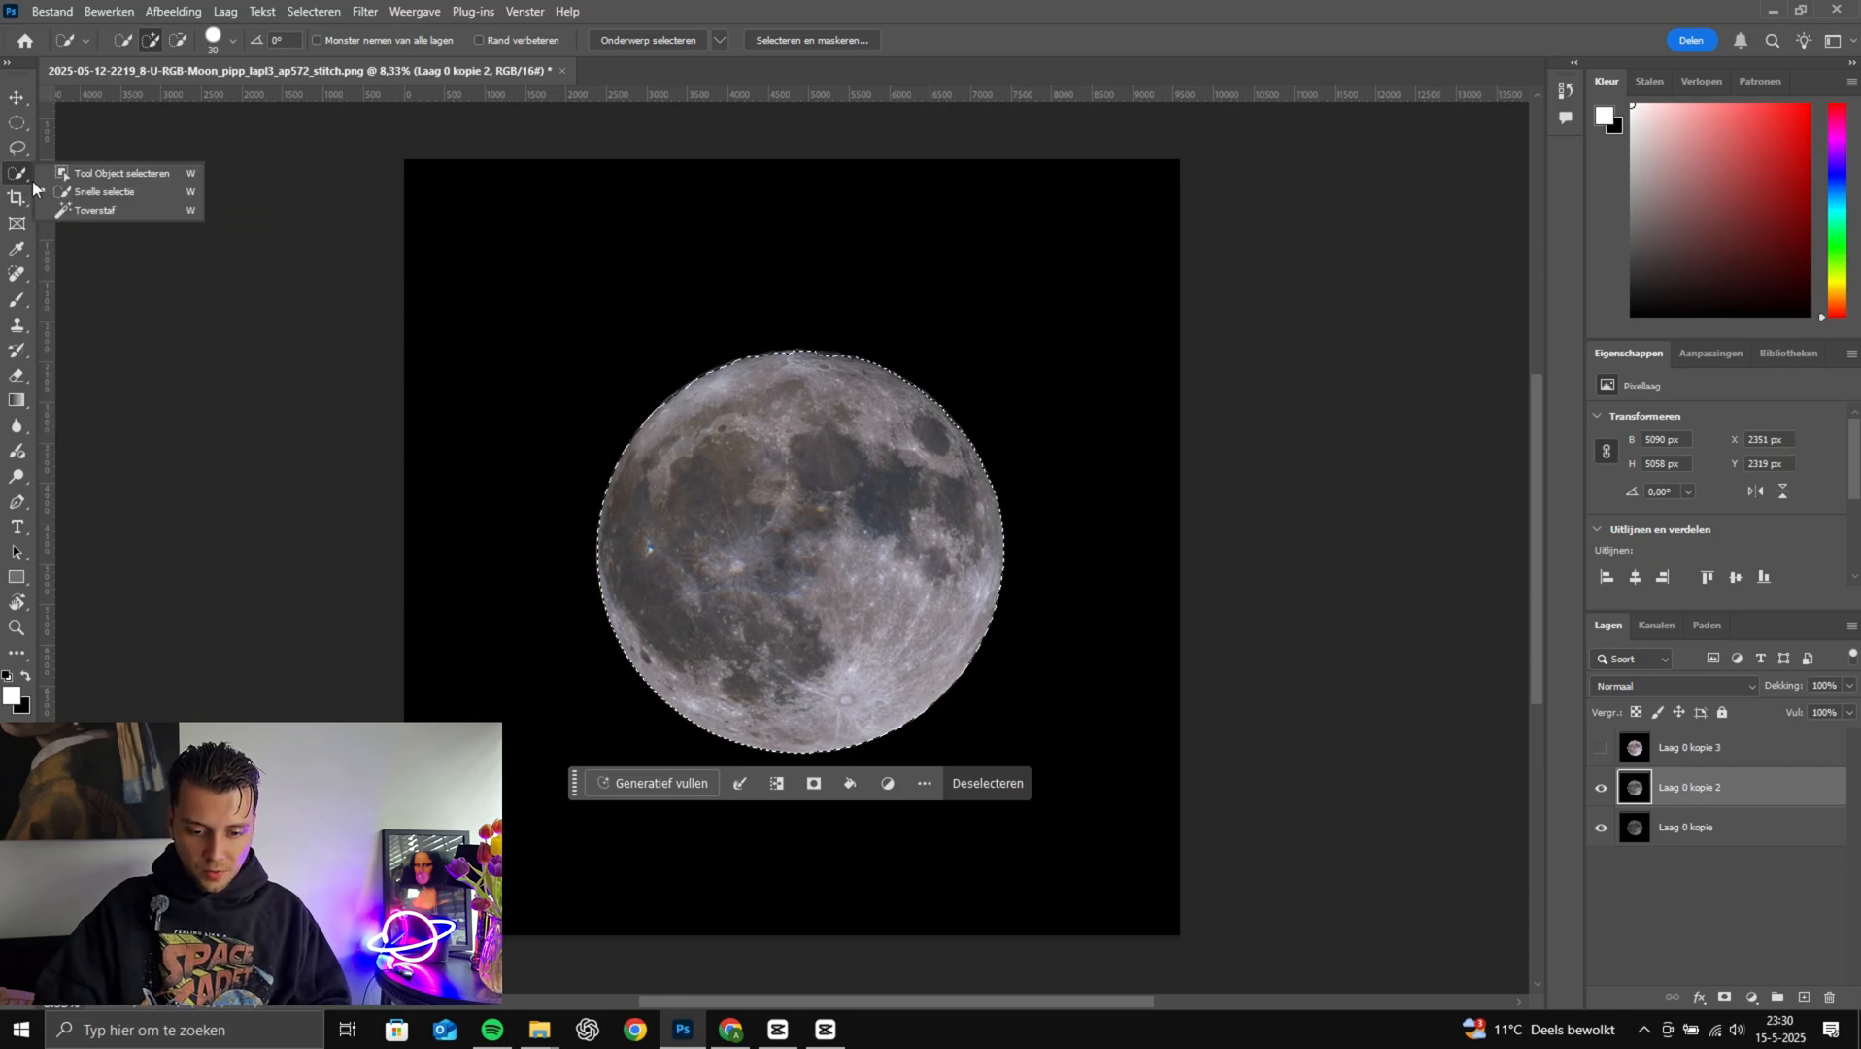
pyautogui.click(89, 191)
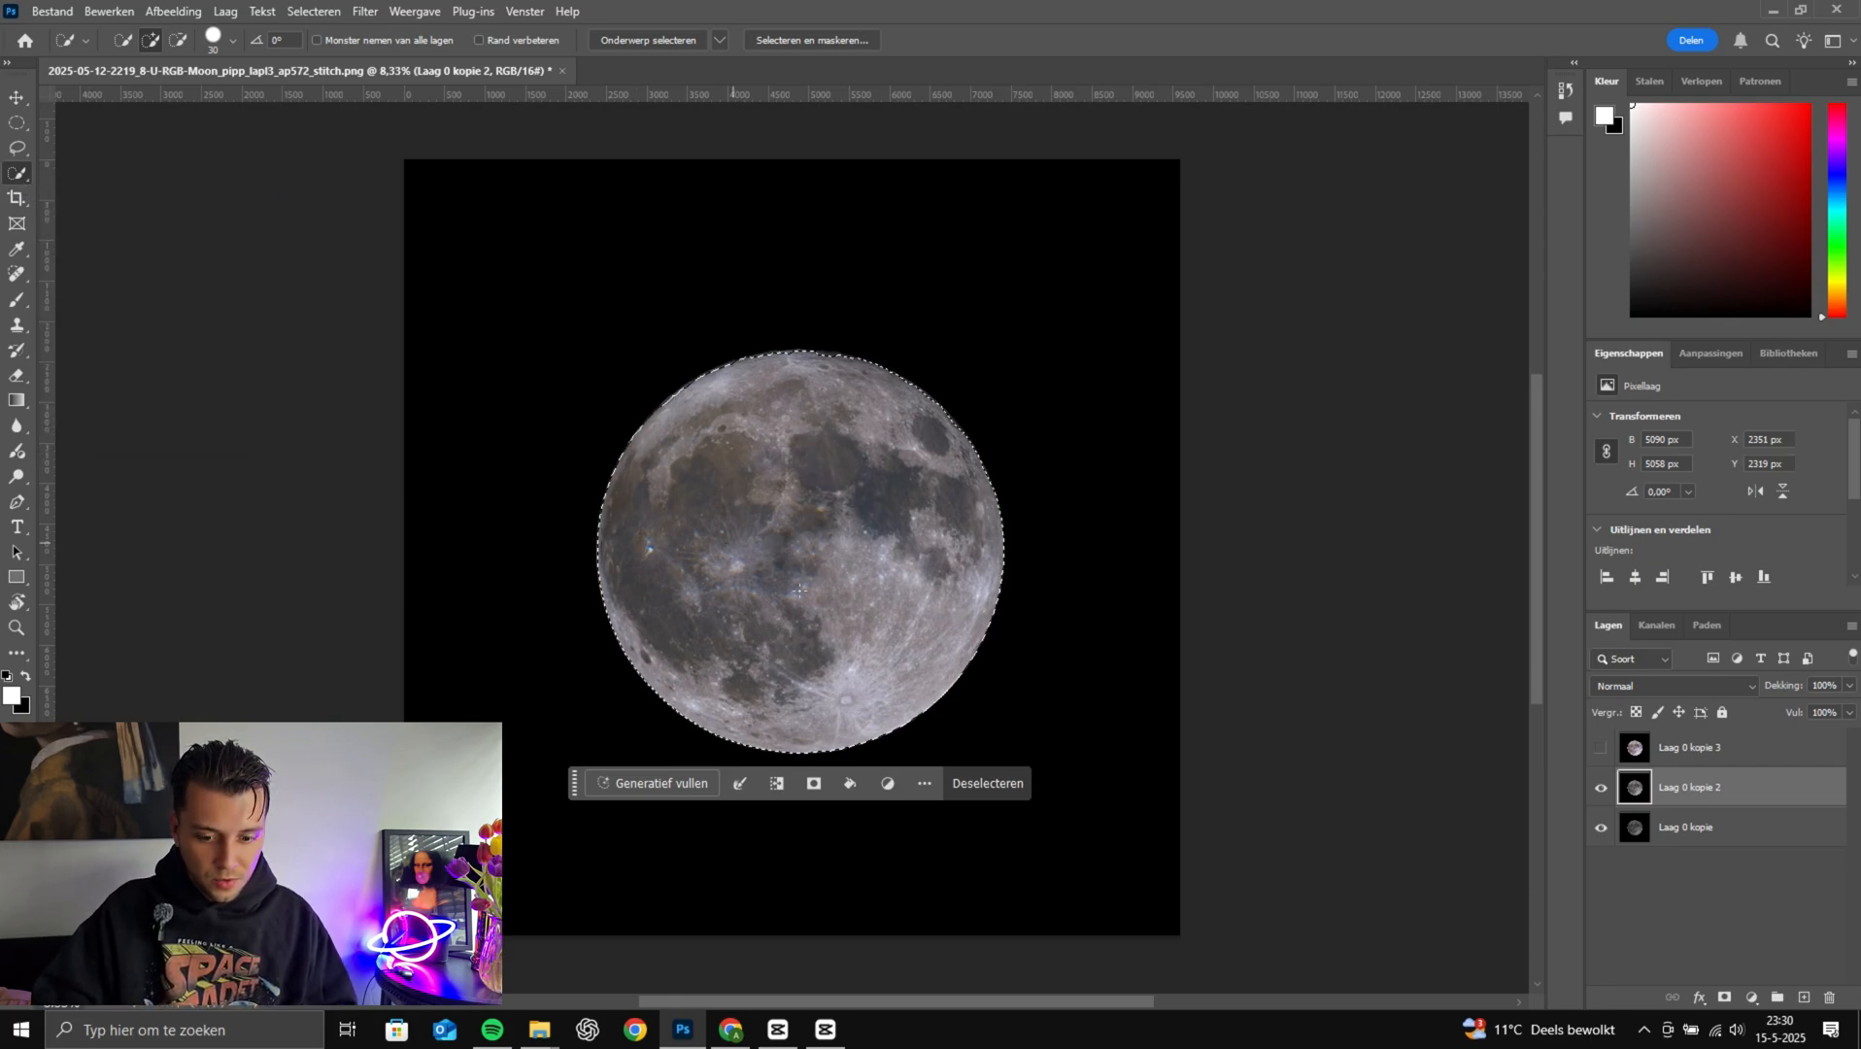
pyautogui.click(778, 41)
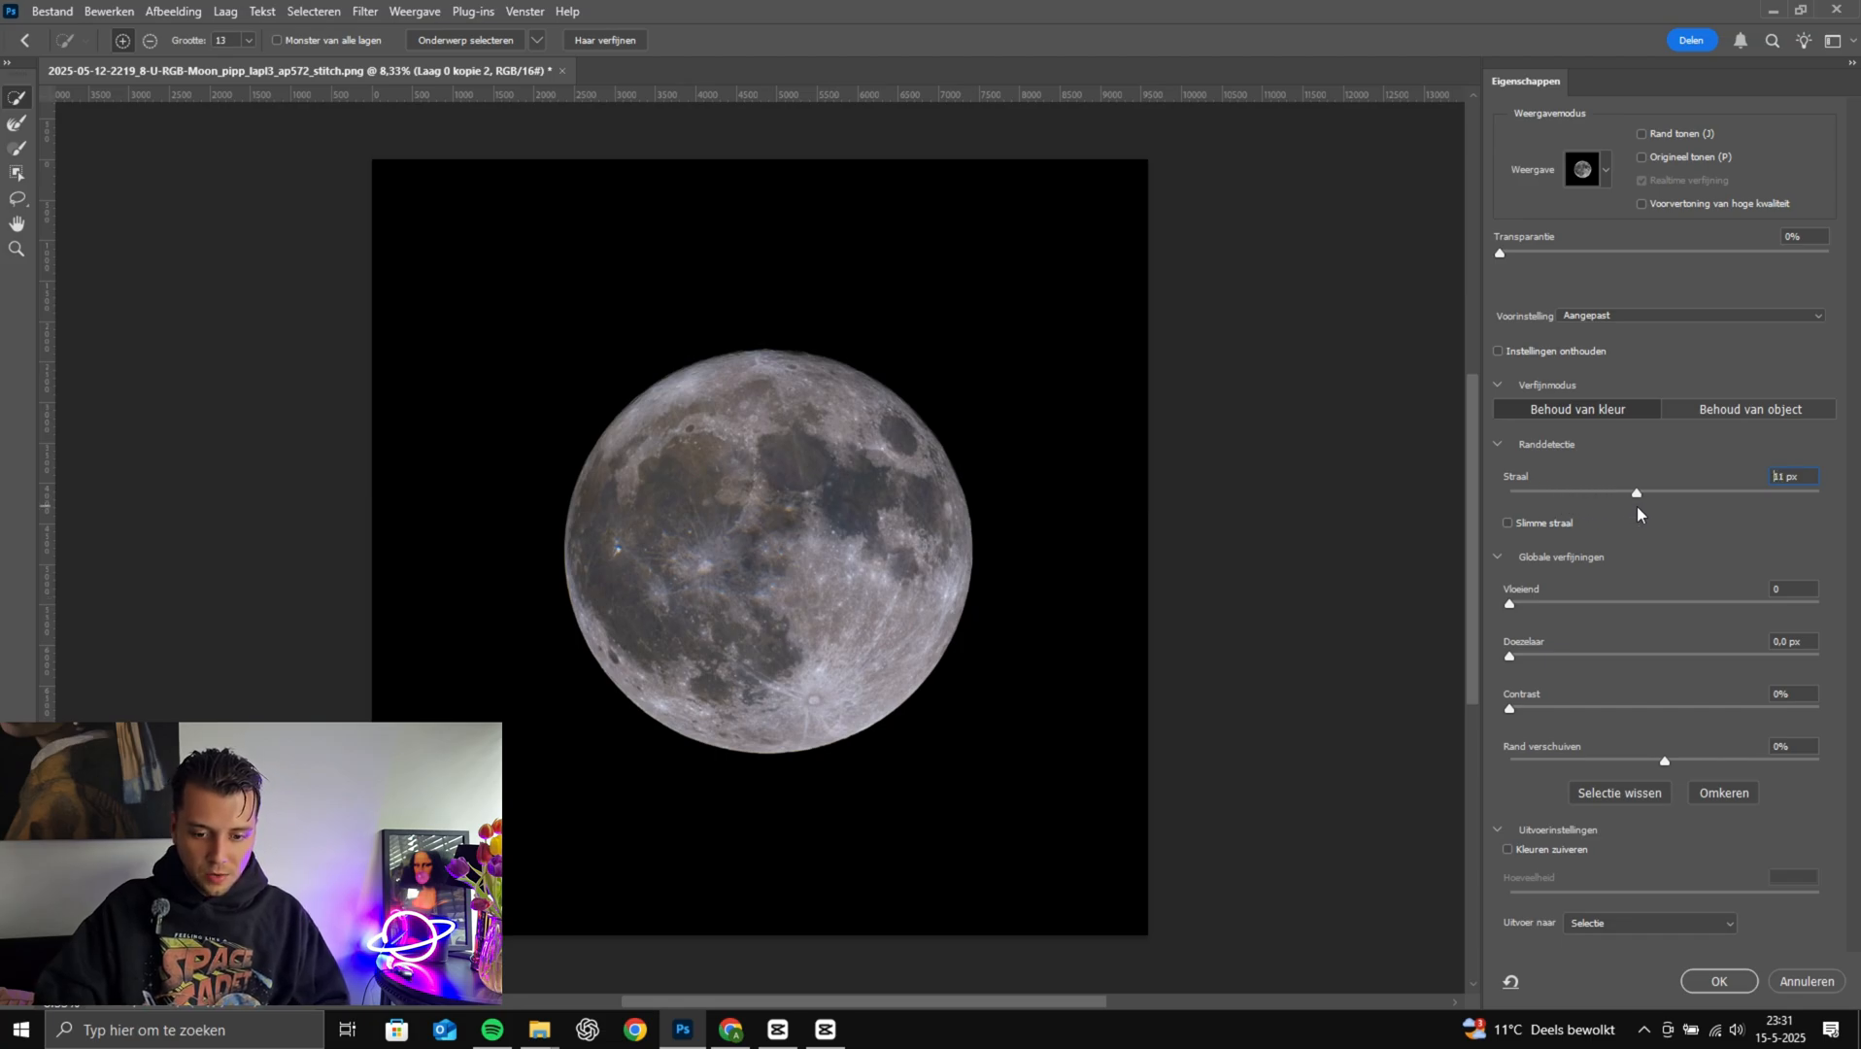
pyautogui.moveTo(1637, 507); pyautogui.dragTo(1634, 508)
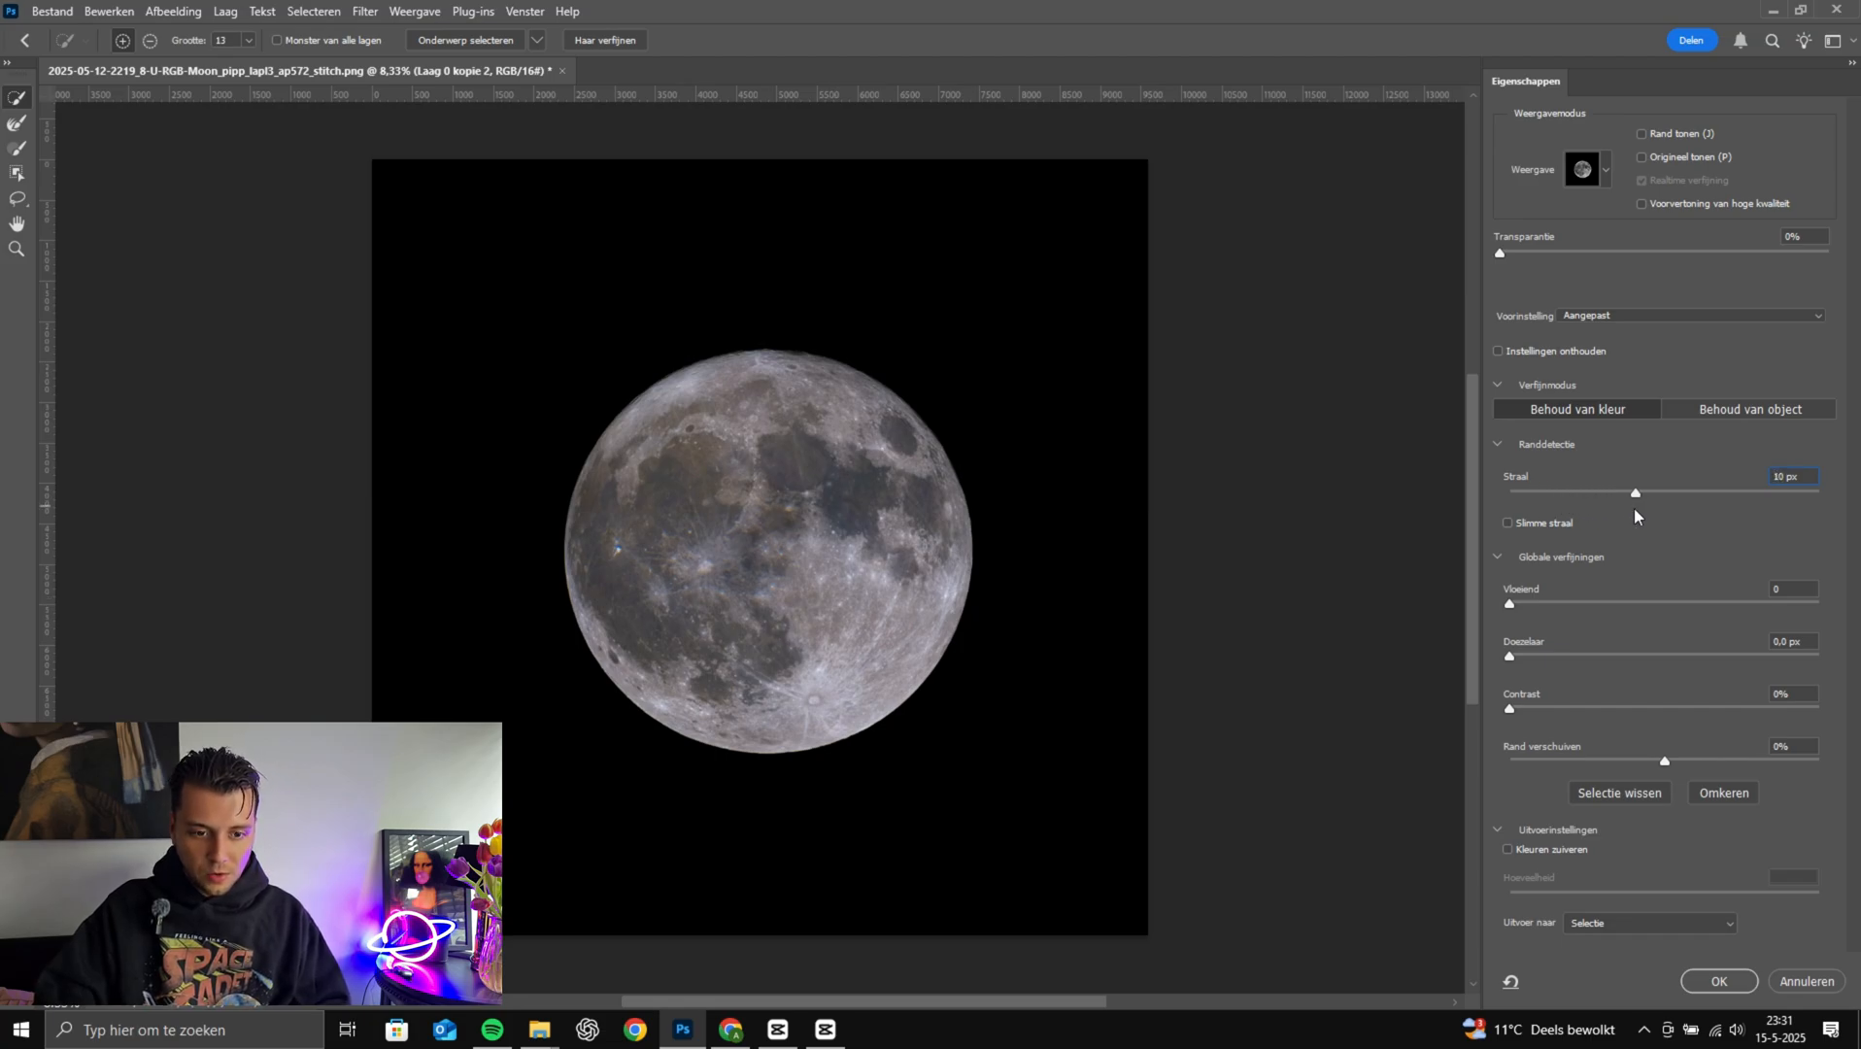
pyautogui.click(1735, 981)
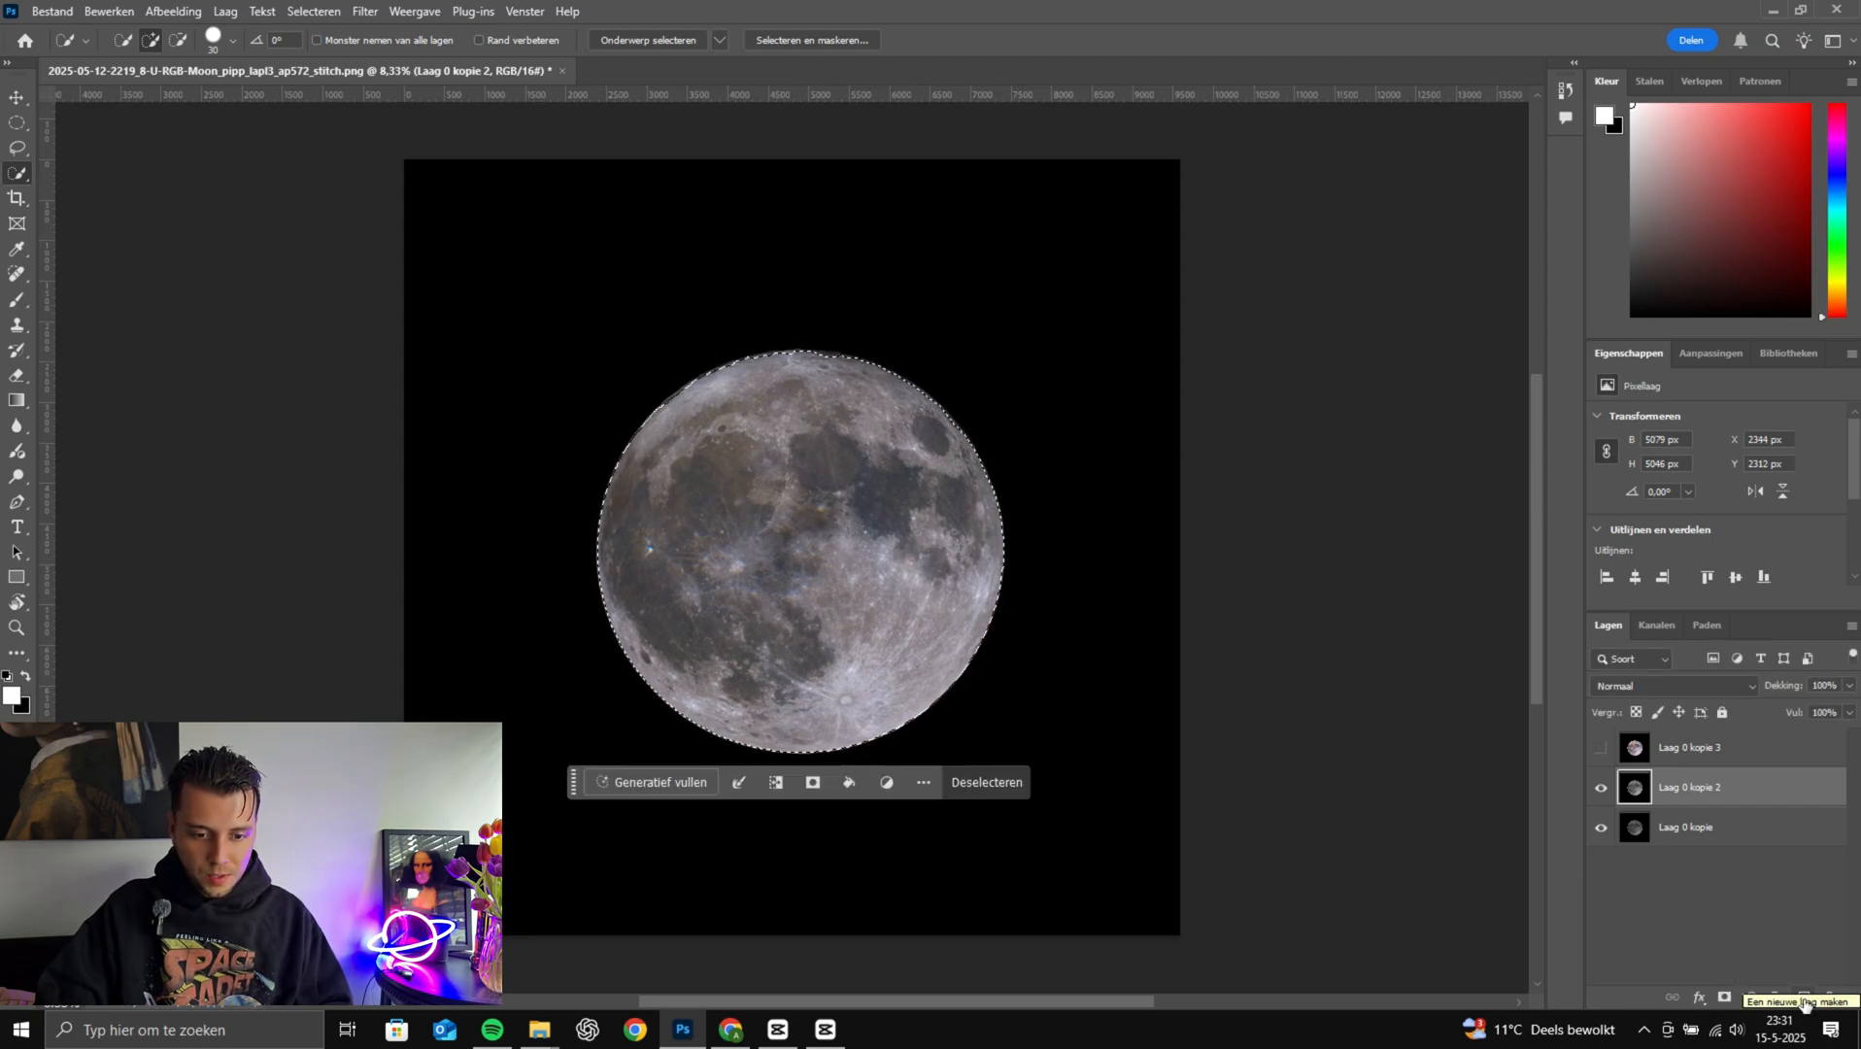
# Fill the Moon selection with white at 100% opacity in Darken mode on a new layer, and deselect
pyautogui.click(1804, 999)
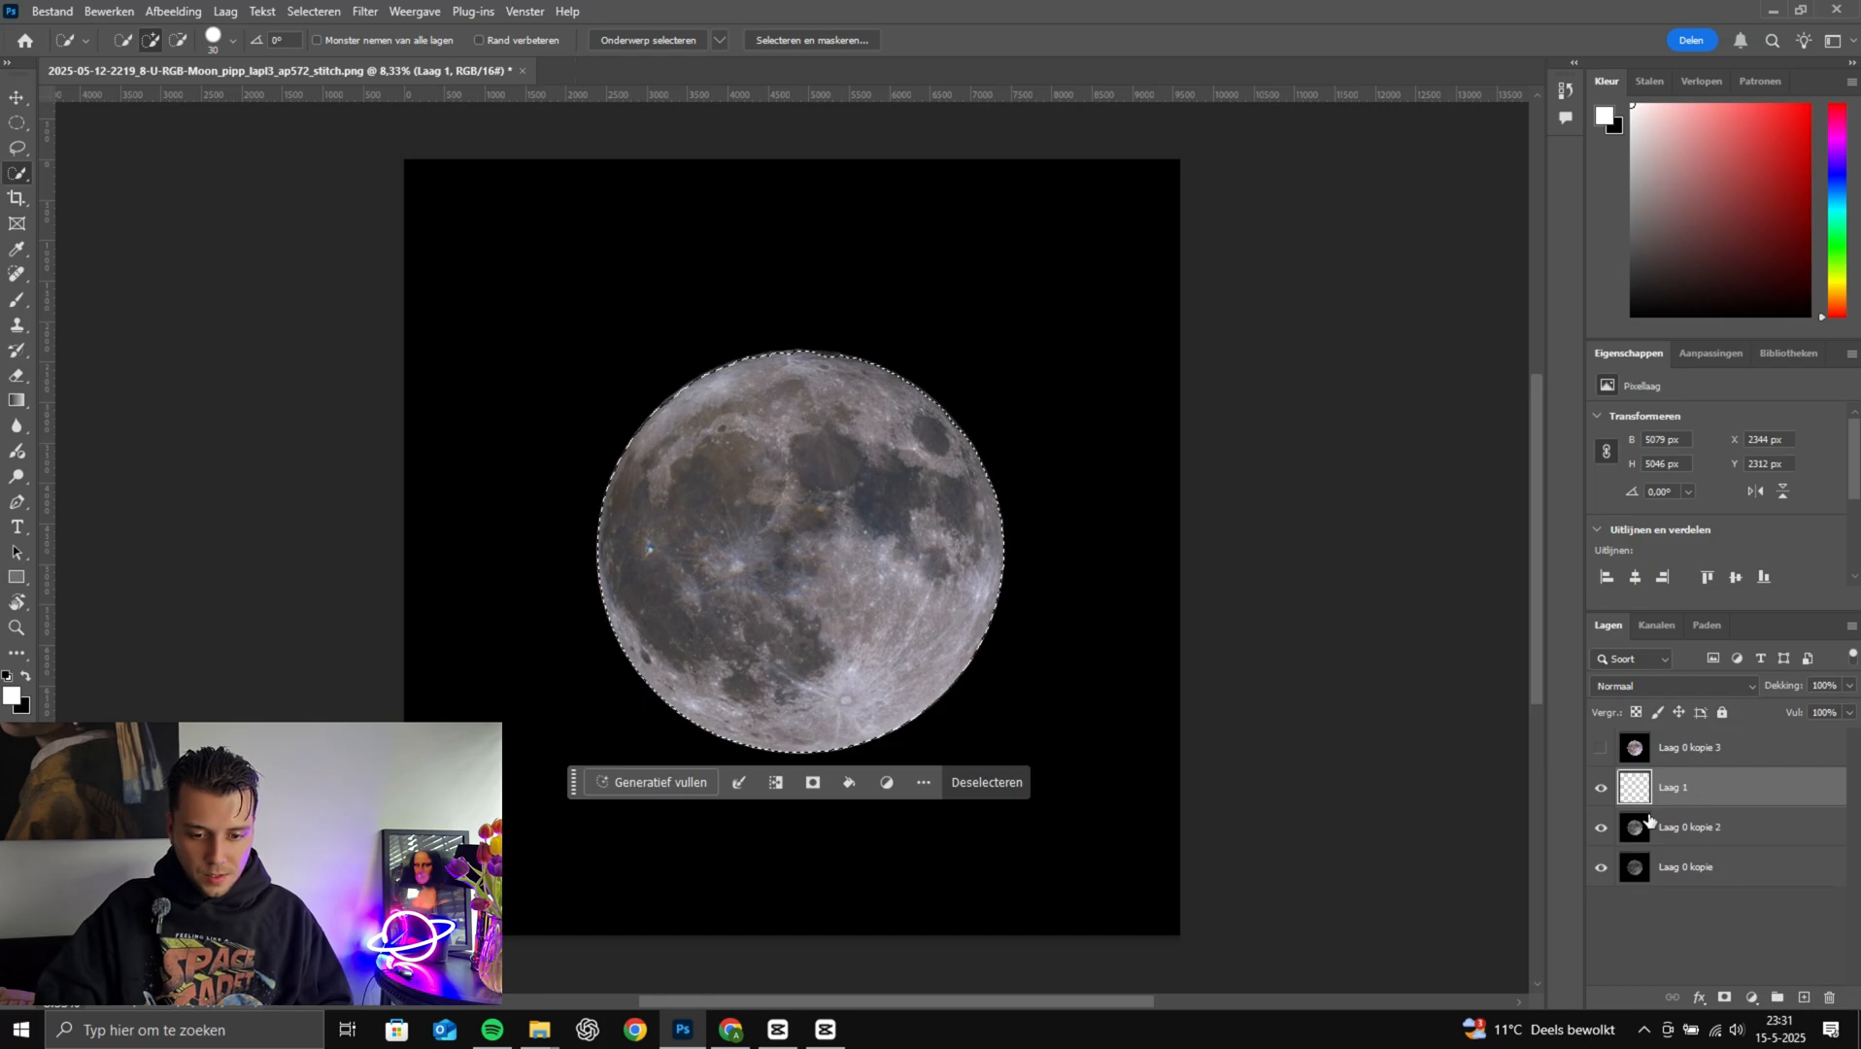
pyautogui.click(109, 11)
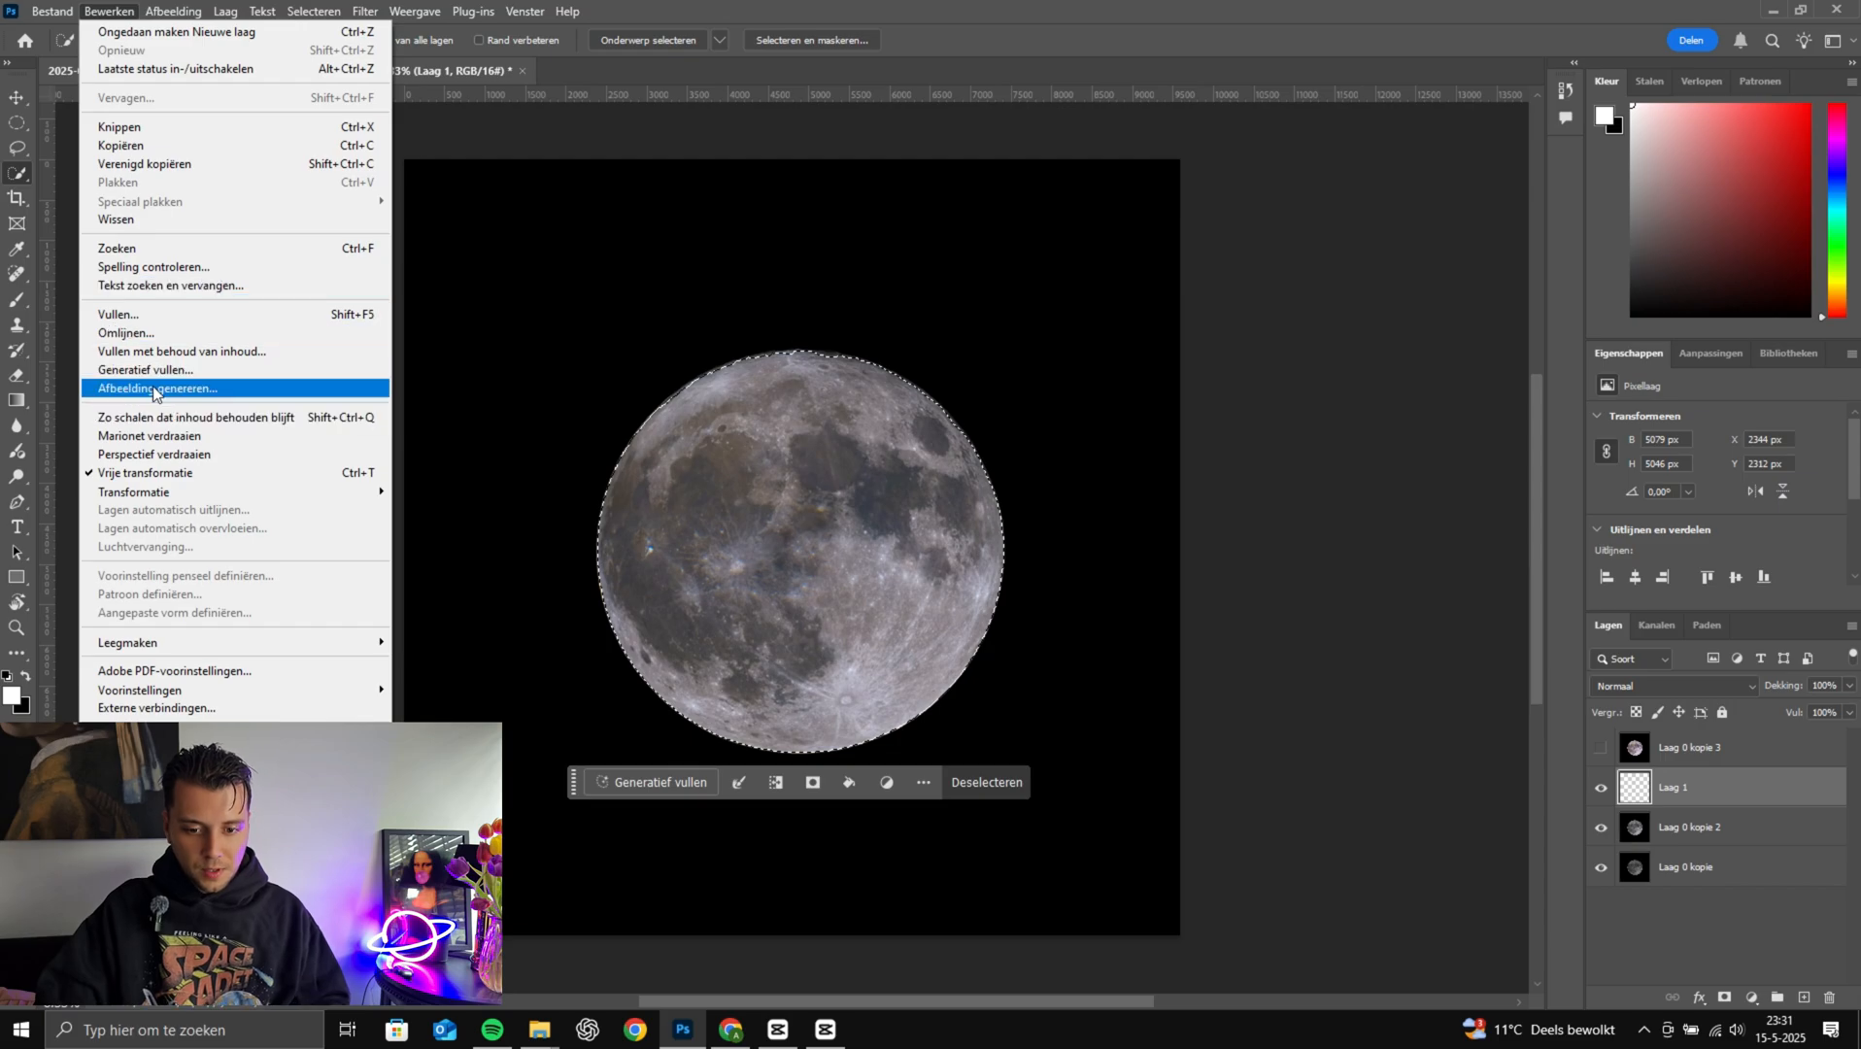
pyautogui.click(152, 316)
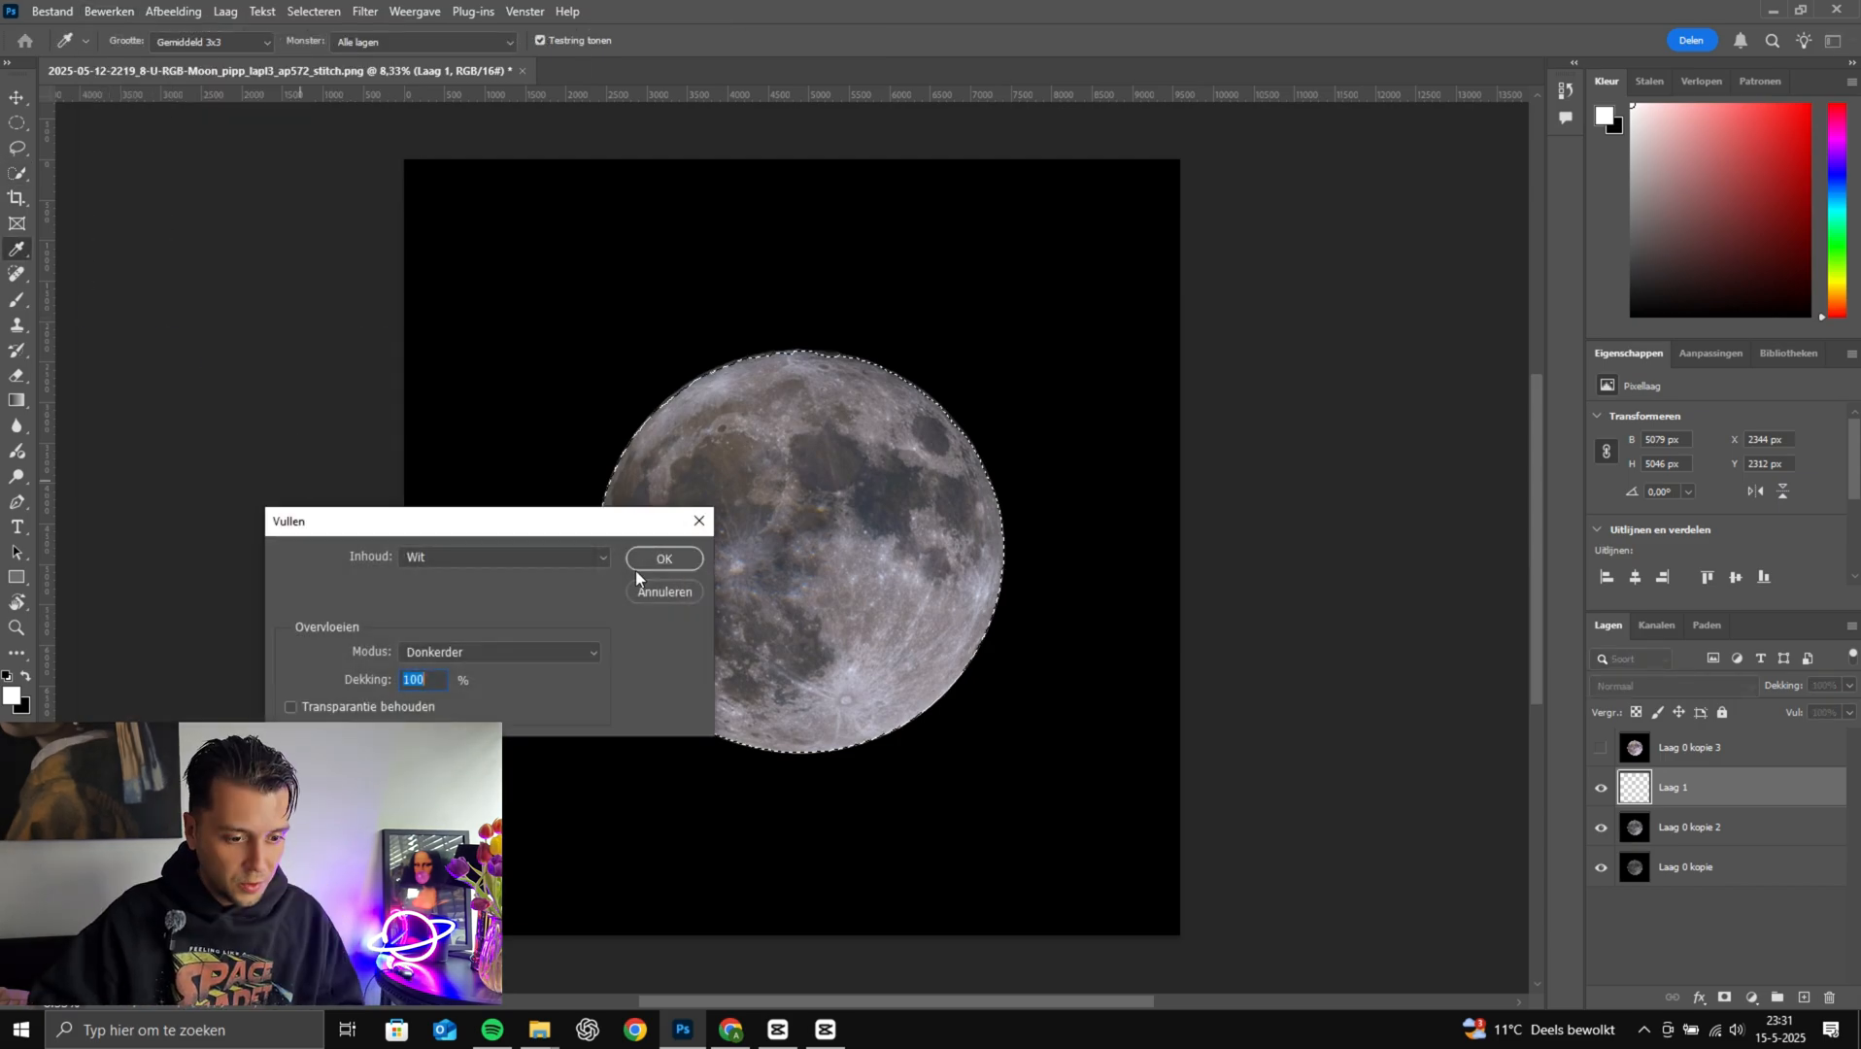
pyautogui.click(661, 558)
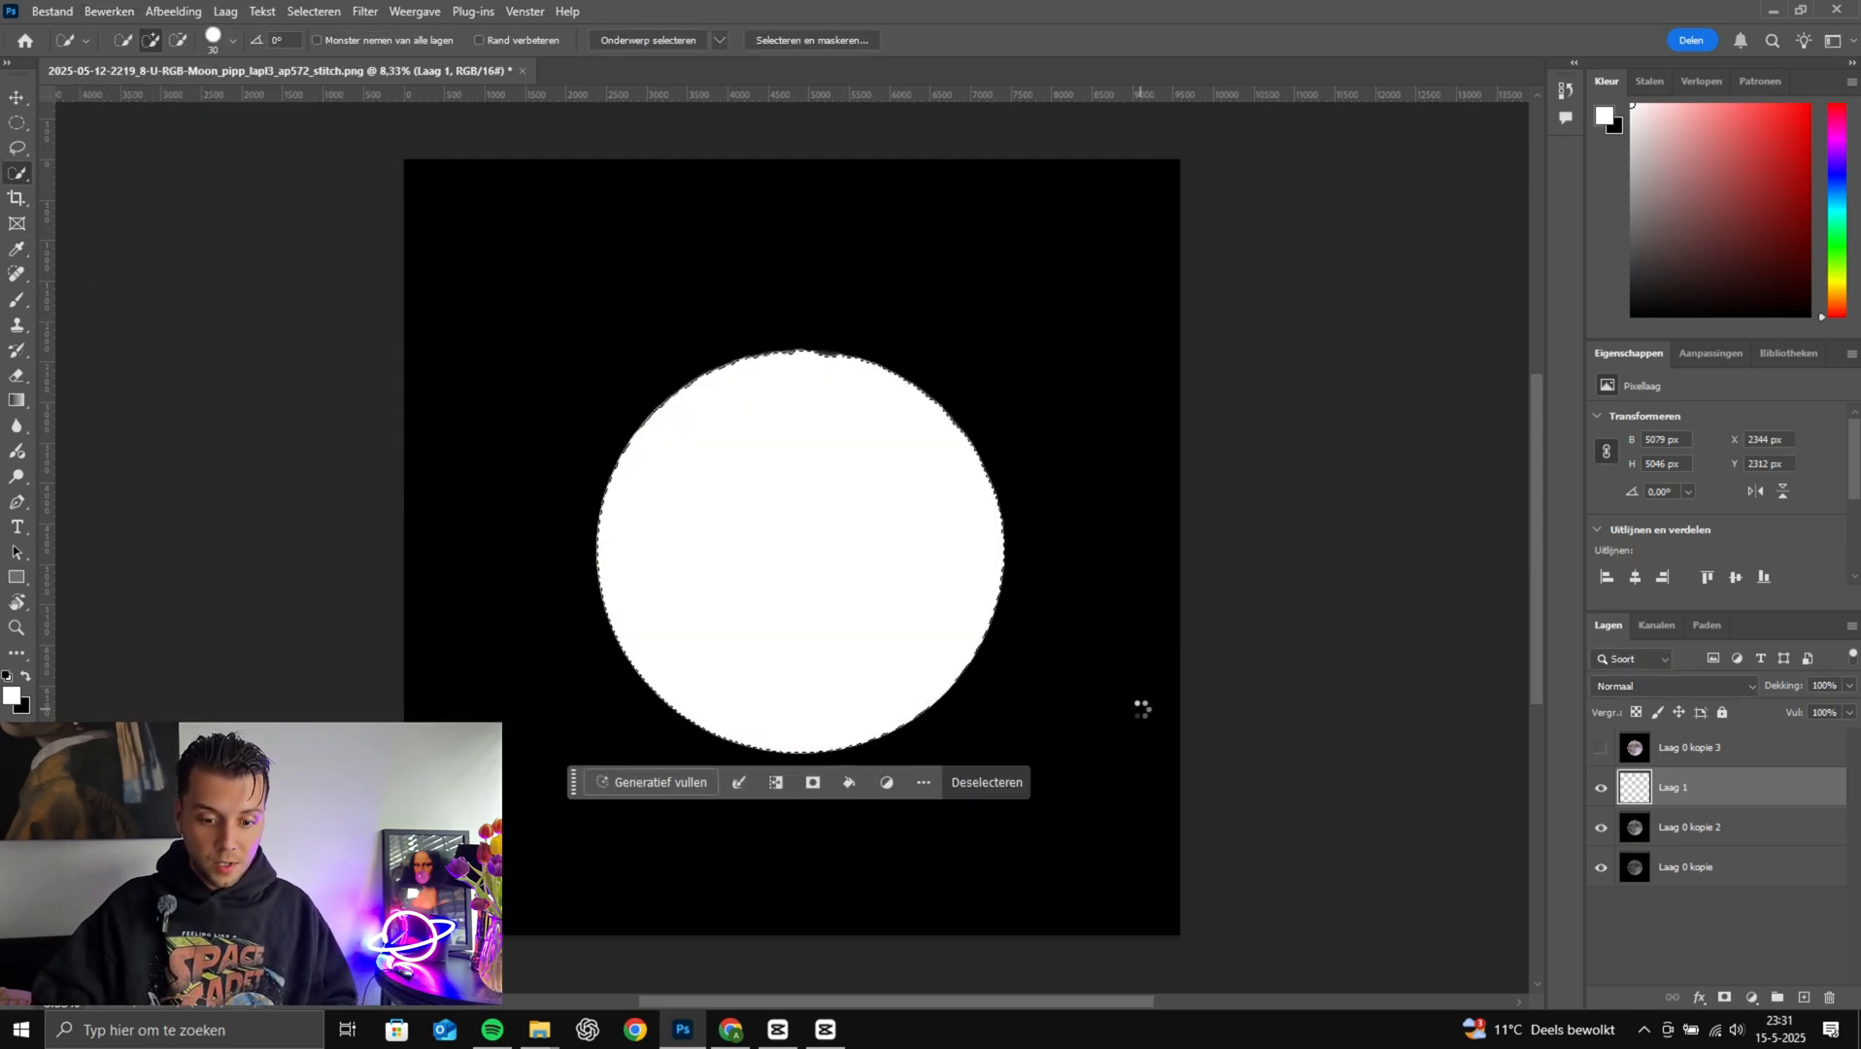
pyautogui.hotkey('ctrl', 'd')
# Apply a strong Gaussian Blur to the white disc on Laag 1 to make a soft glow around the Moon
pyautogui.click(365, 11)
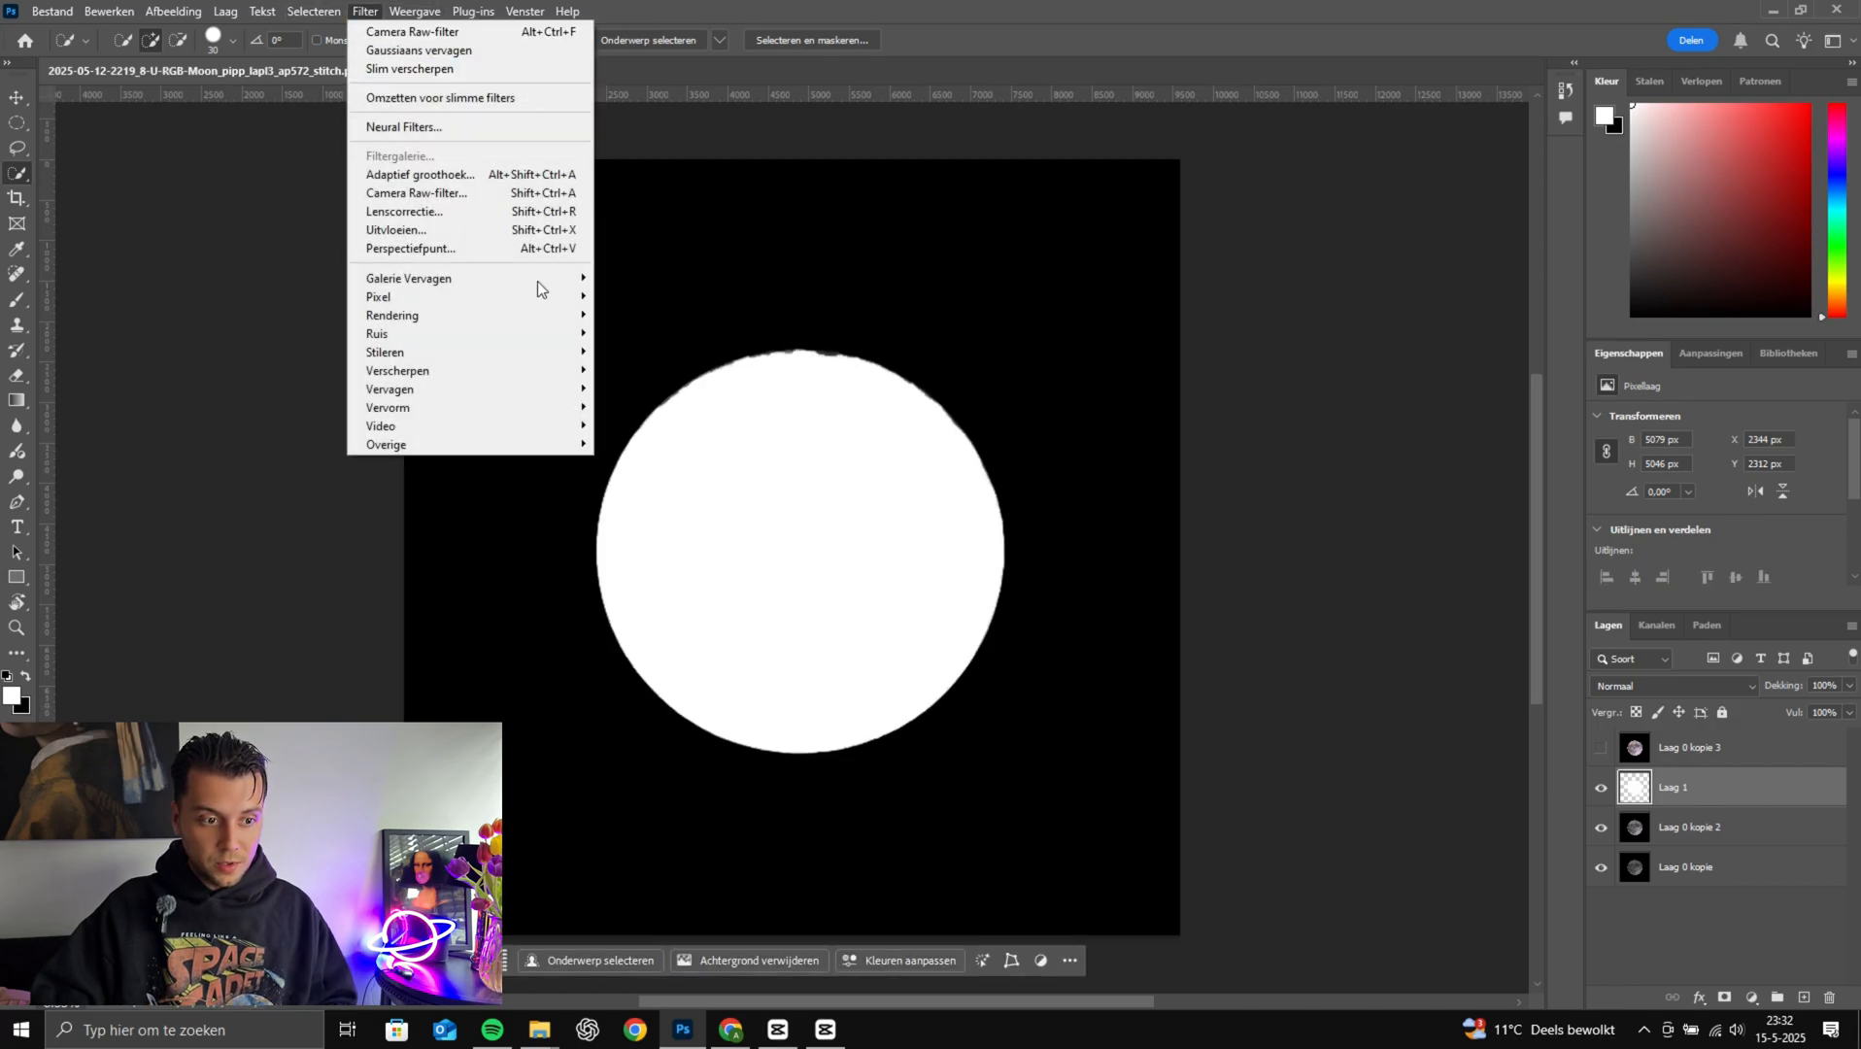
pyautogui.moveTo(491, 388)
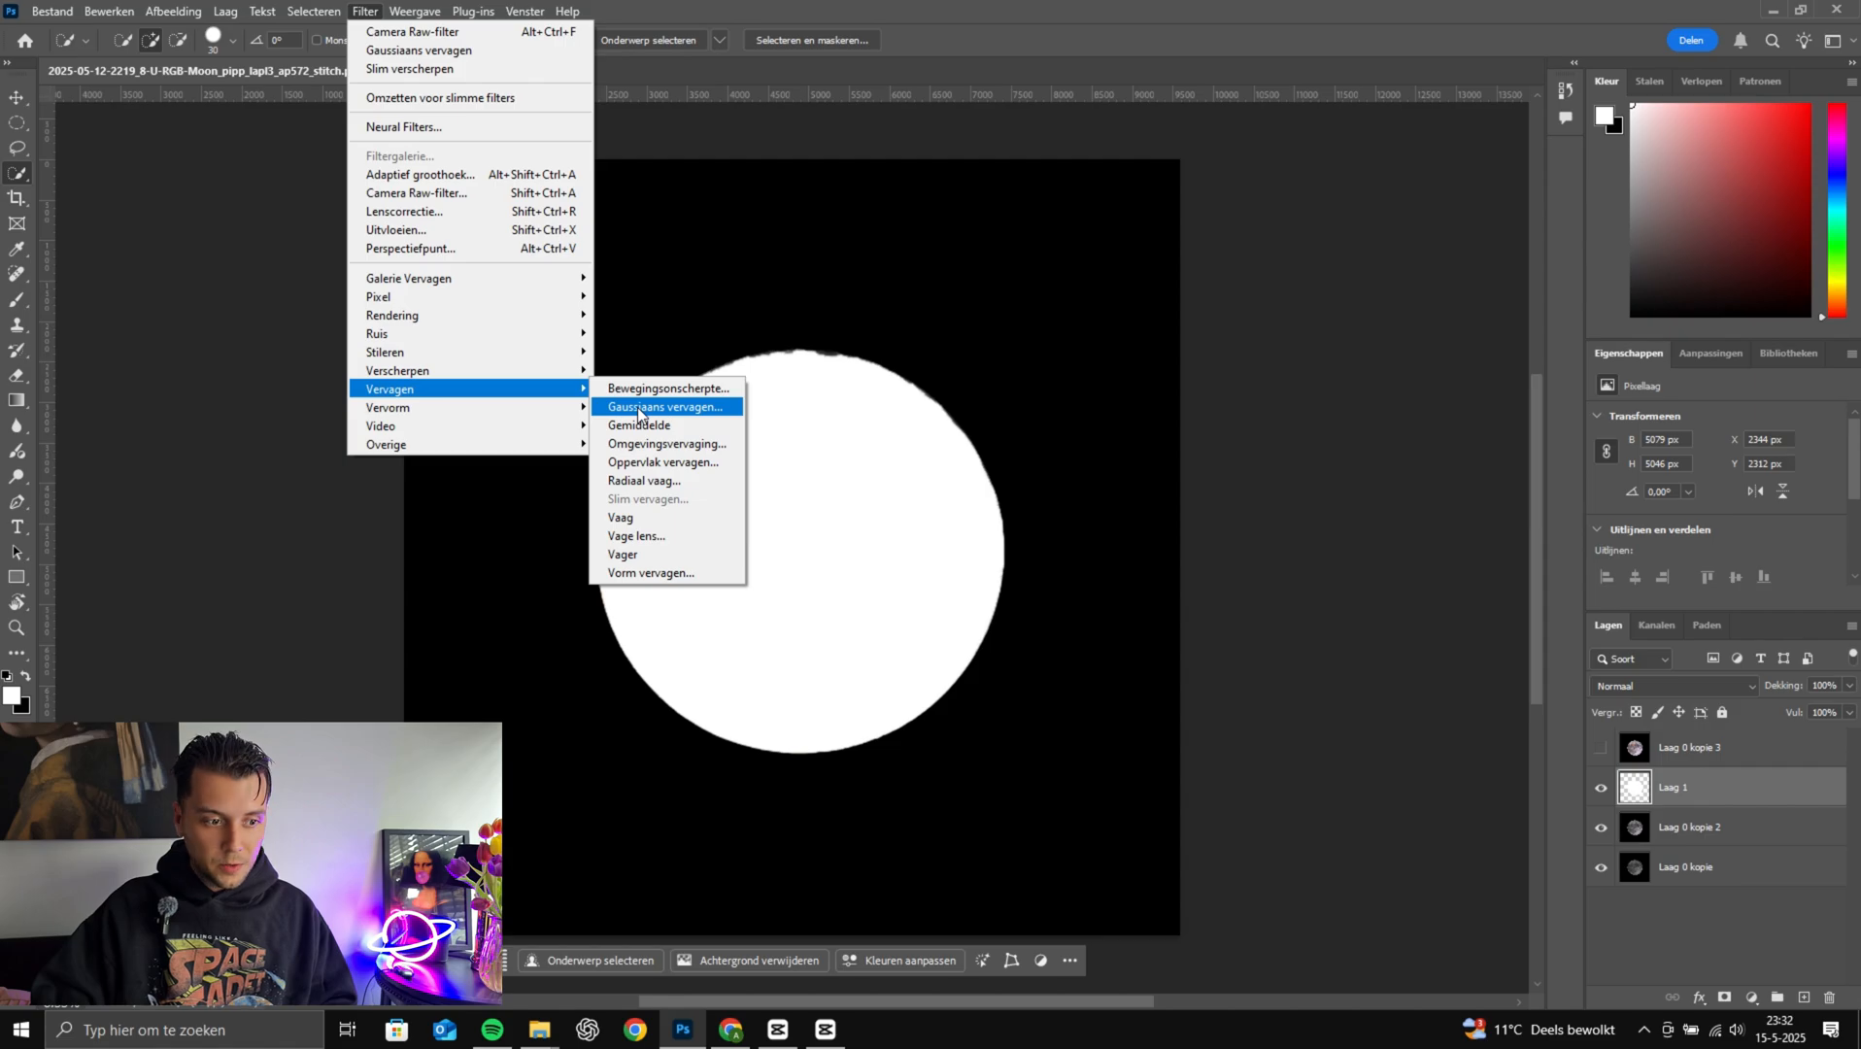
pyautogui.click(639, 408)
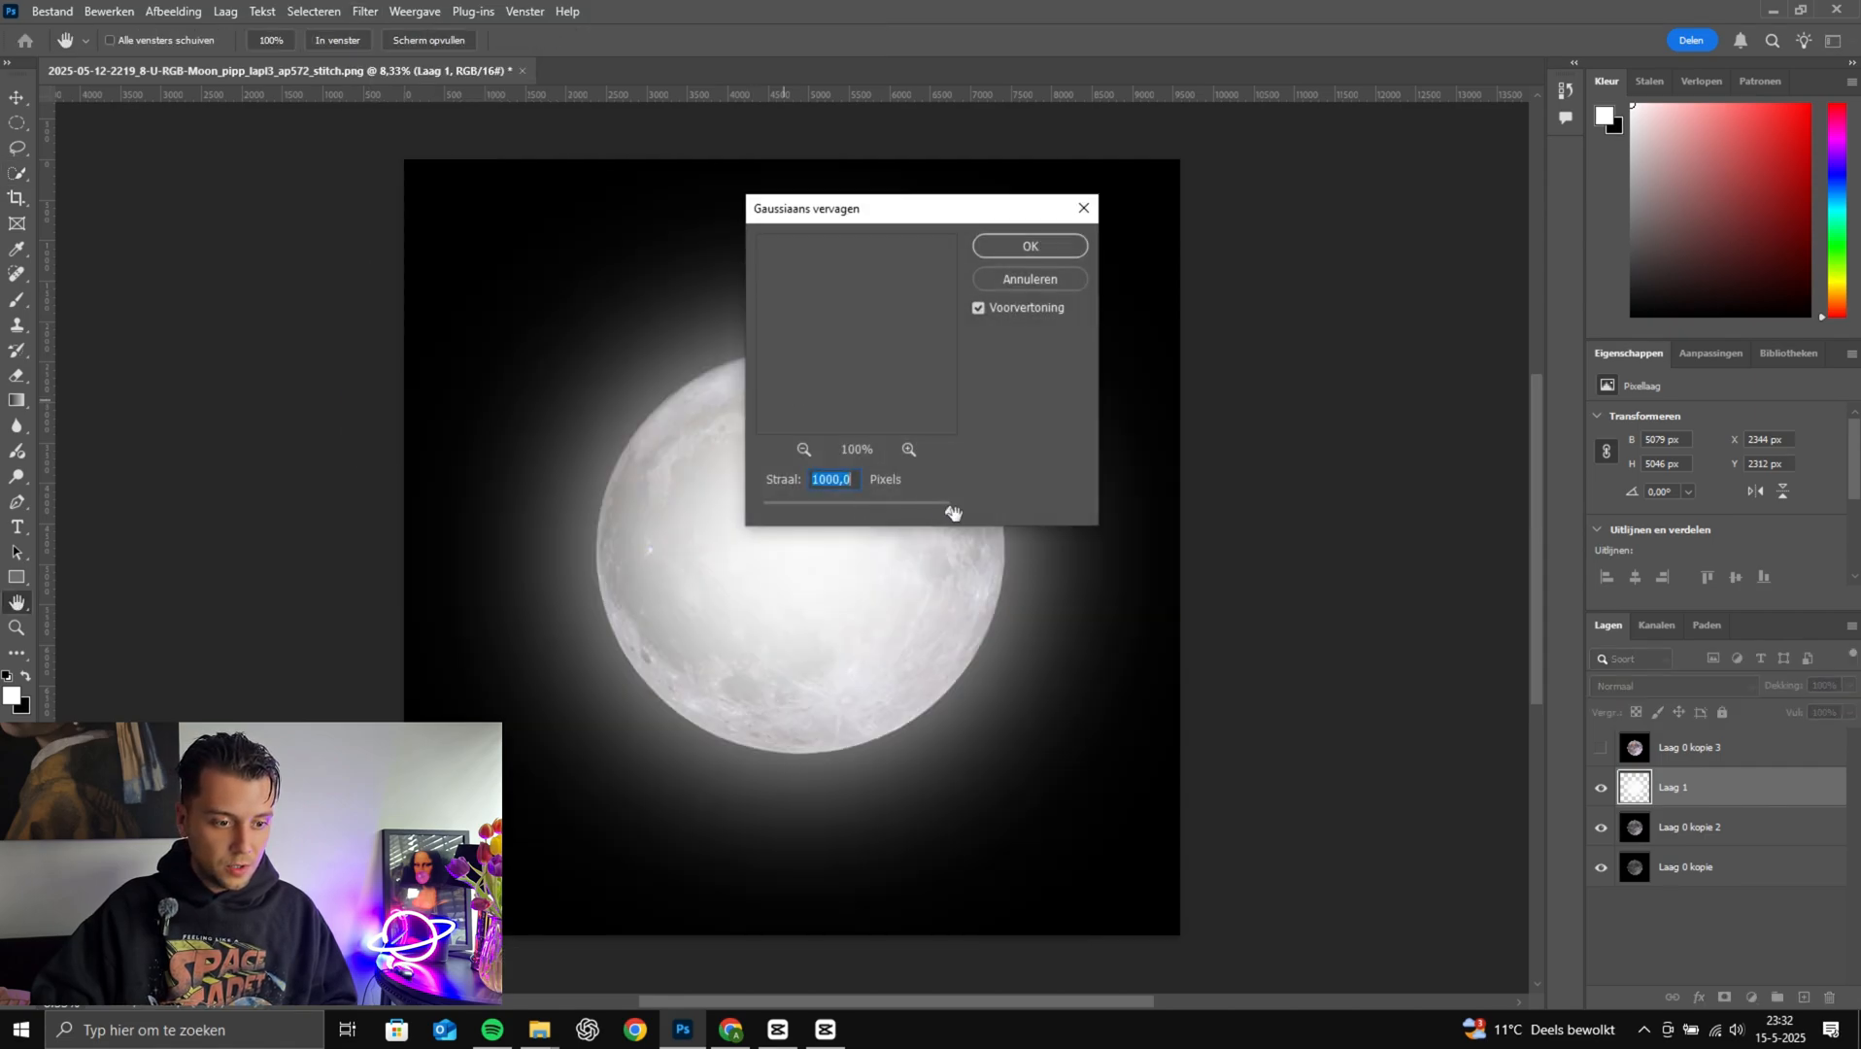
pyautogui.moveTo(946, 512)
pyautogui.mouseDown()
pyautogui.moveTo(839, 510)
pyautogui.moveTo(923, 515)
pyautogui.mouseUp()
pyautogui.click(1030, 246)
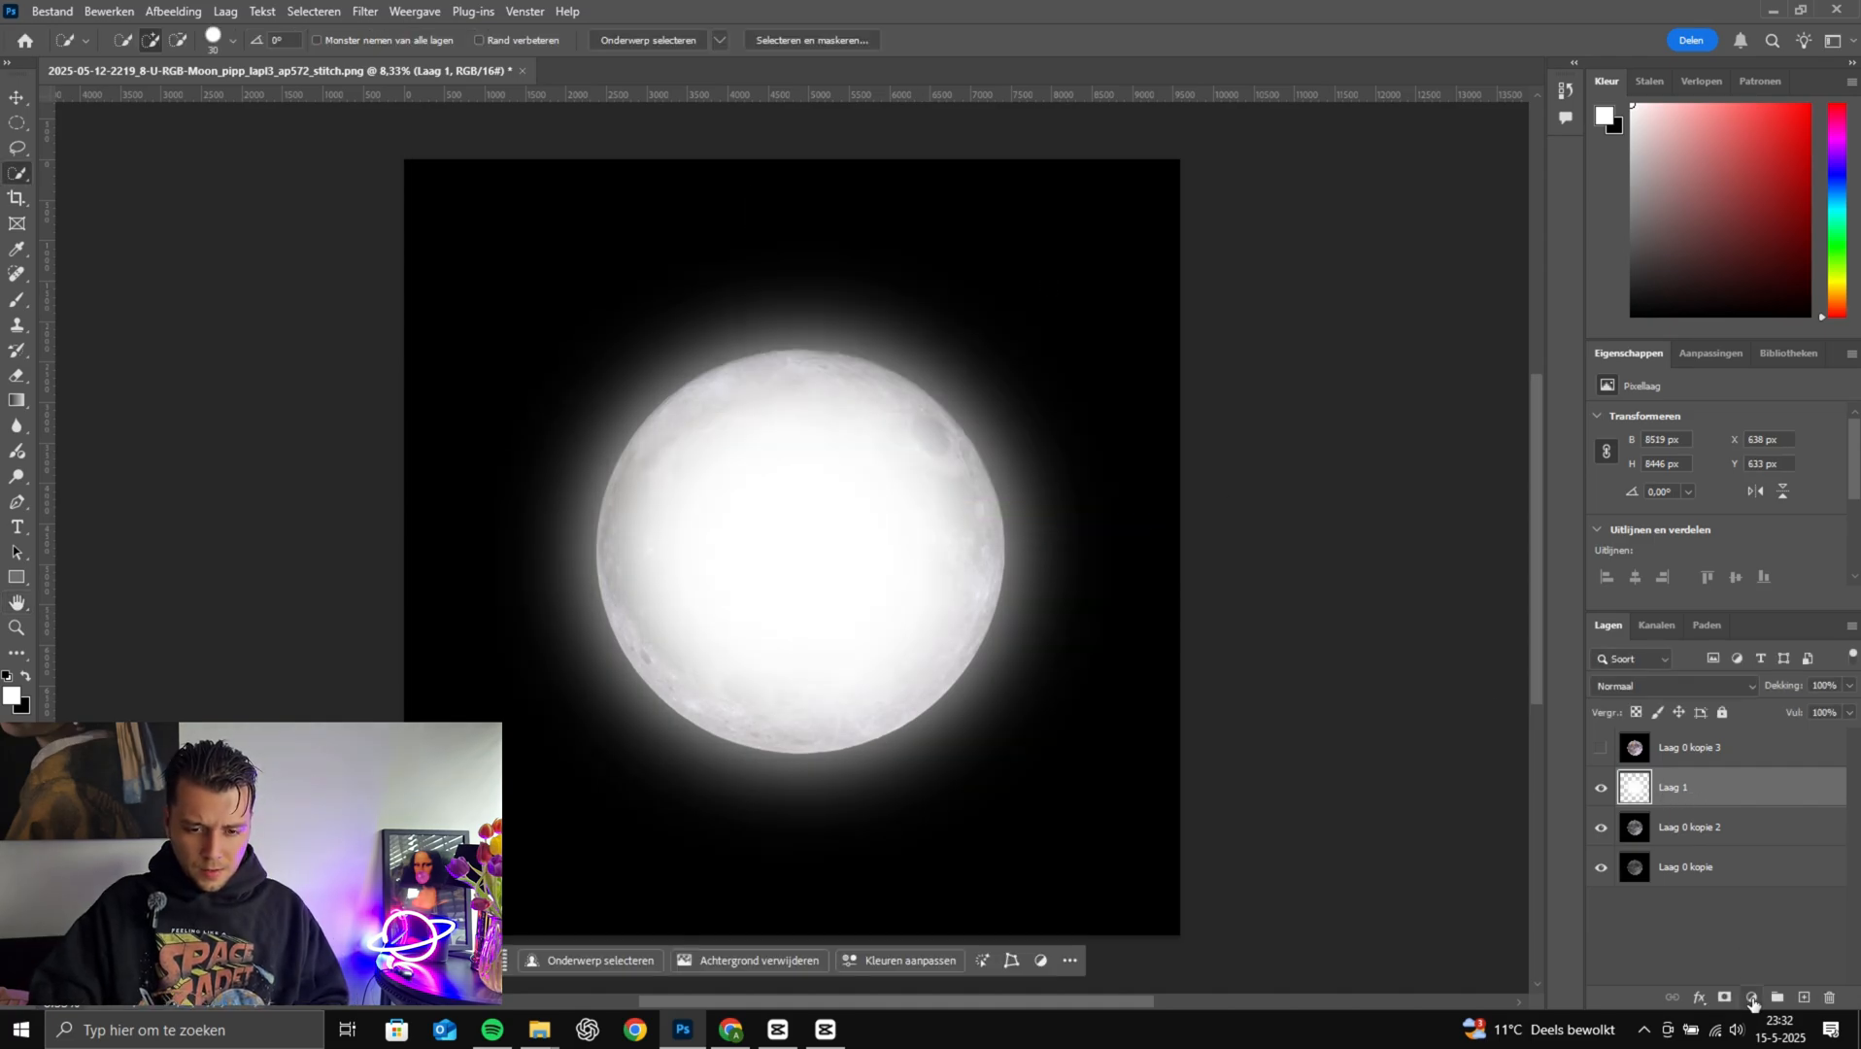
pyautogui.click(1752, 998)
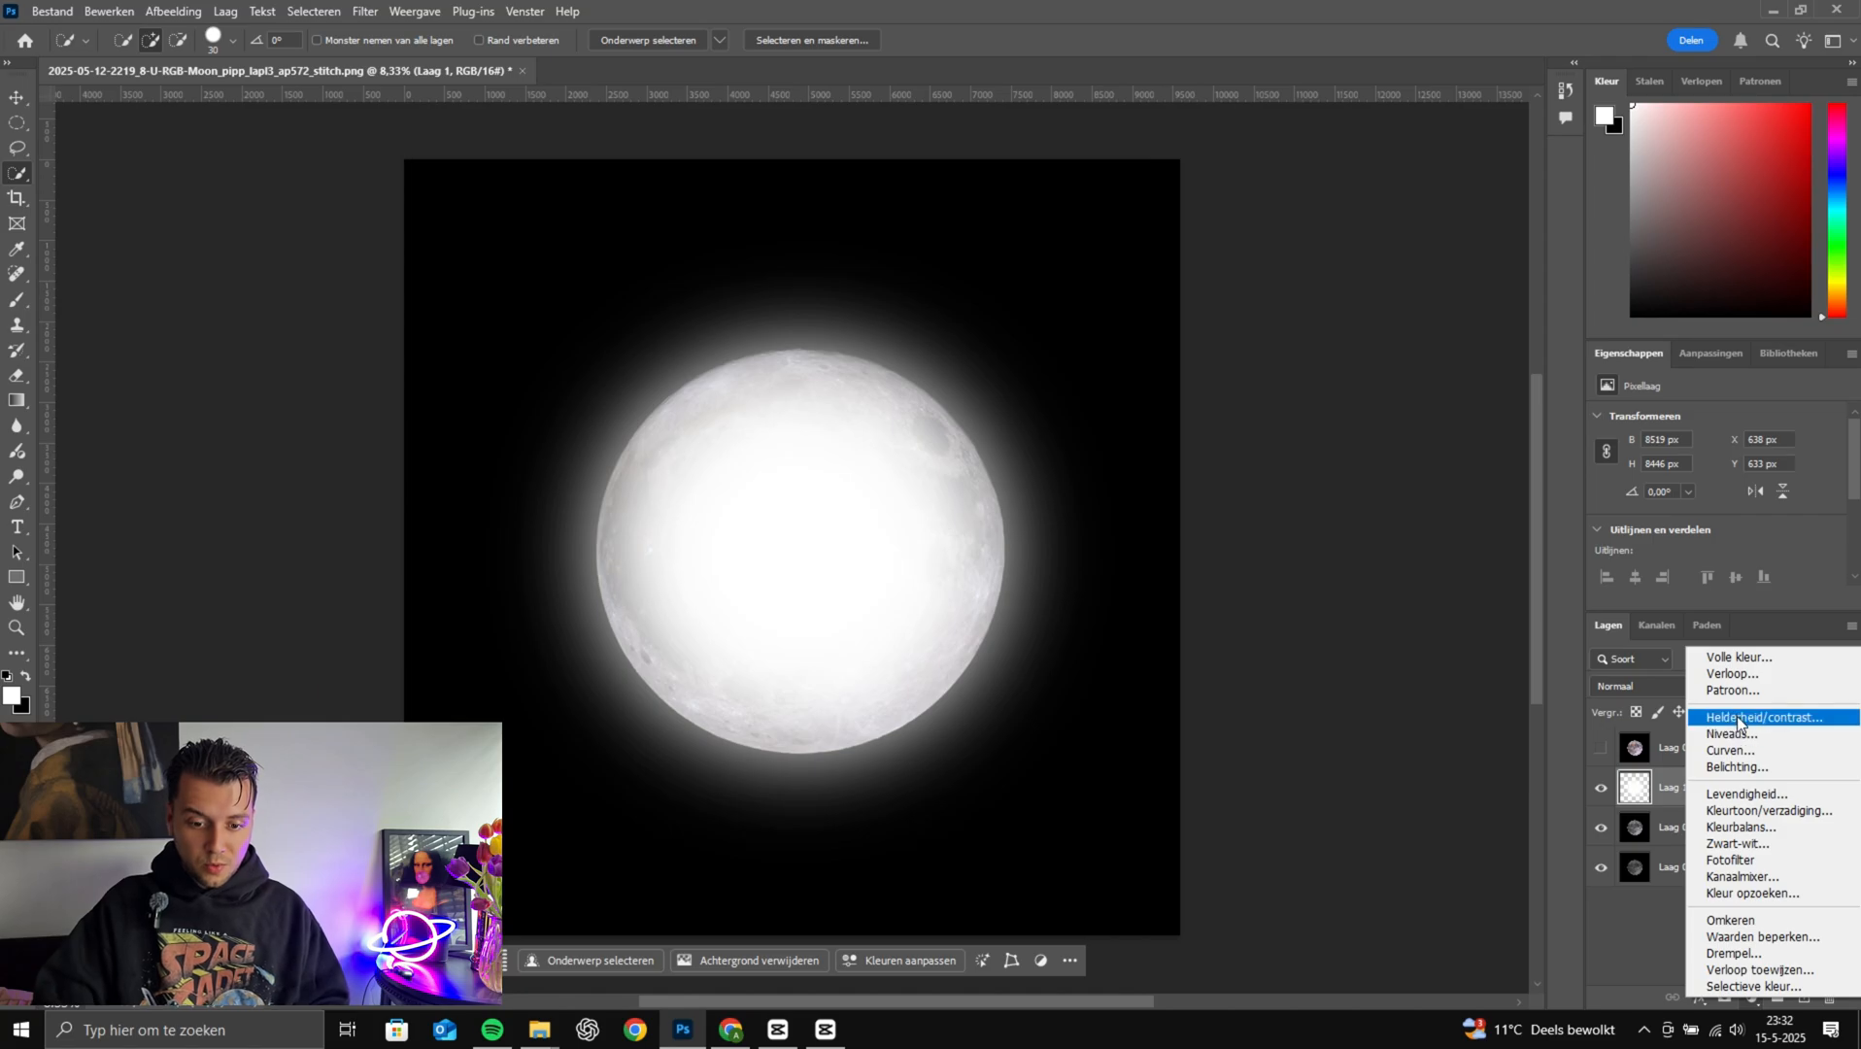
pyautogui.click(1738, 717)
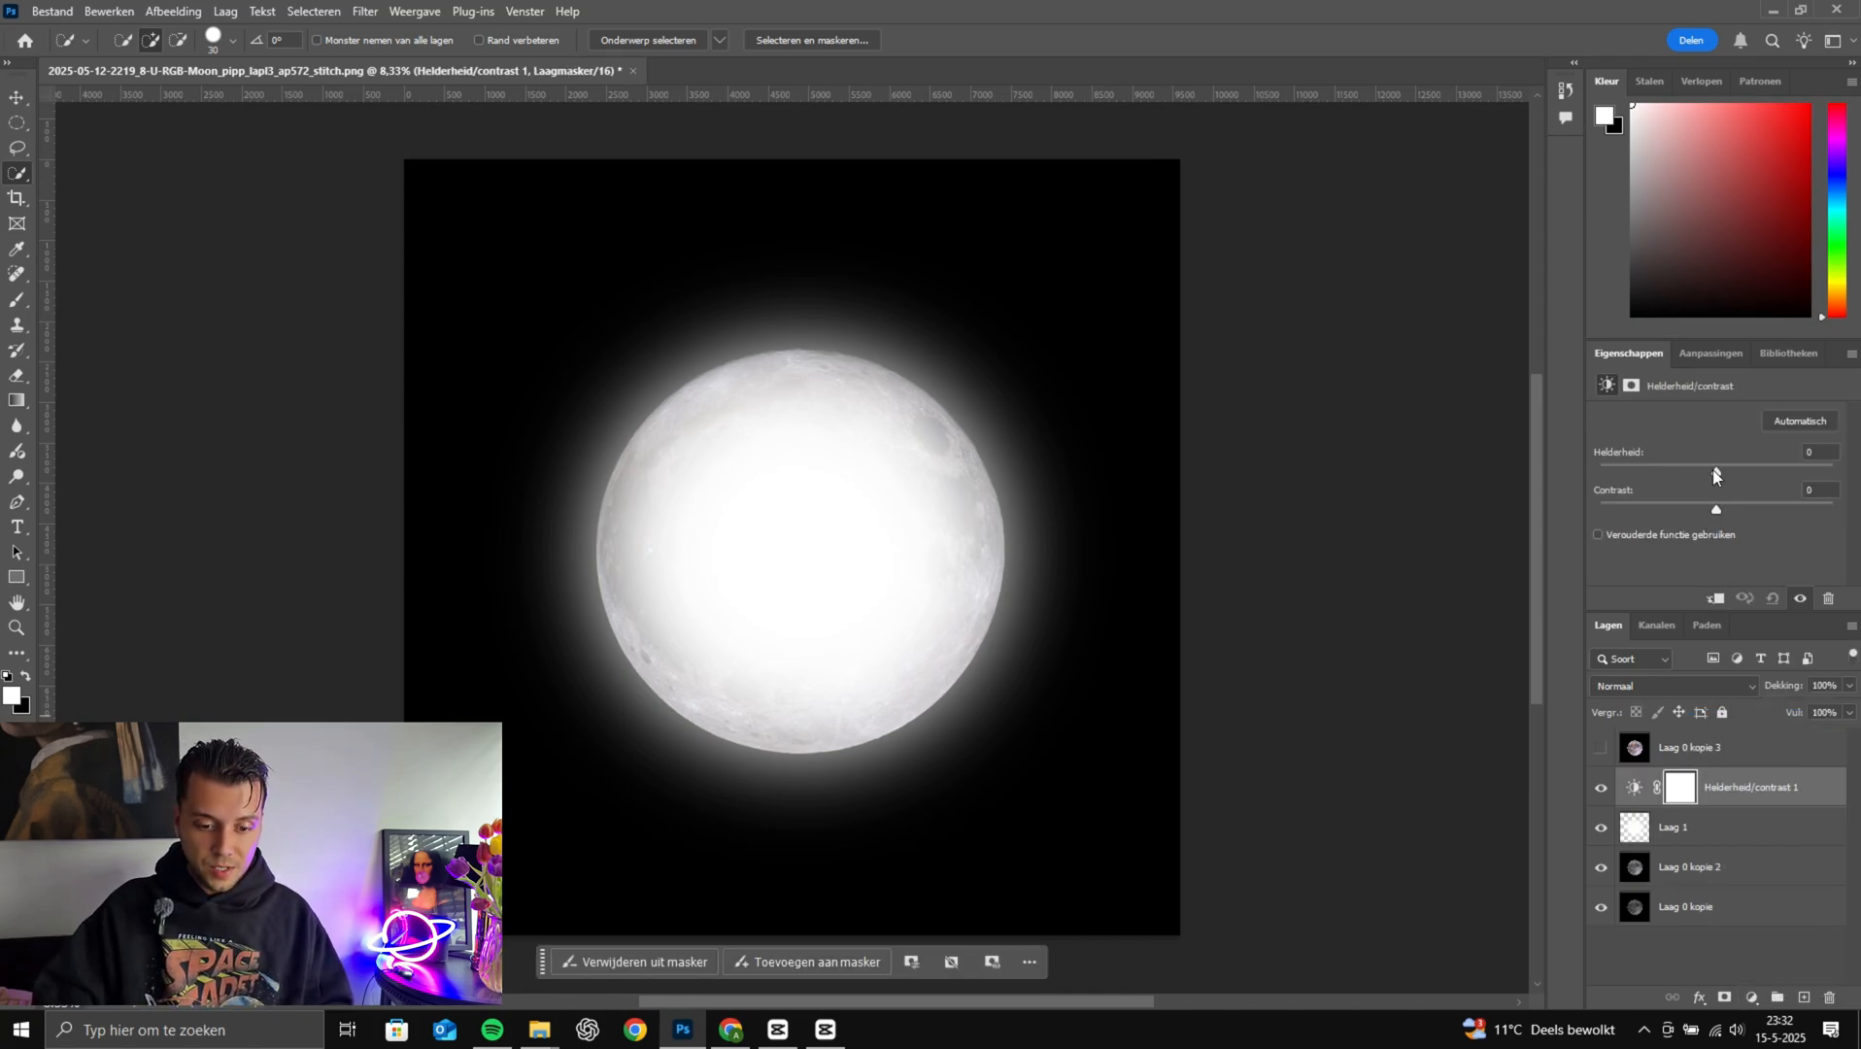
pyautogui.moveTo(1716, 473); pyautogui.dragTo(1725, 474)
pyautogui.press('Delete')
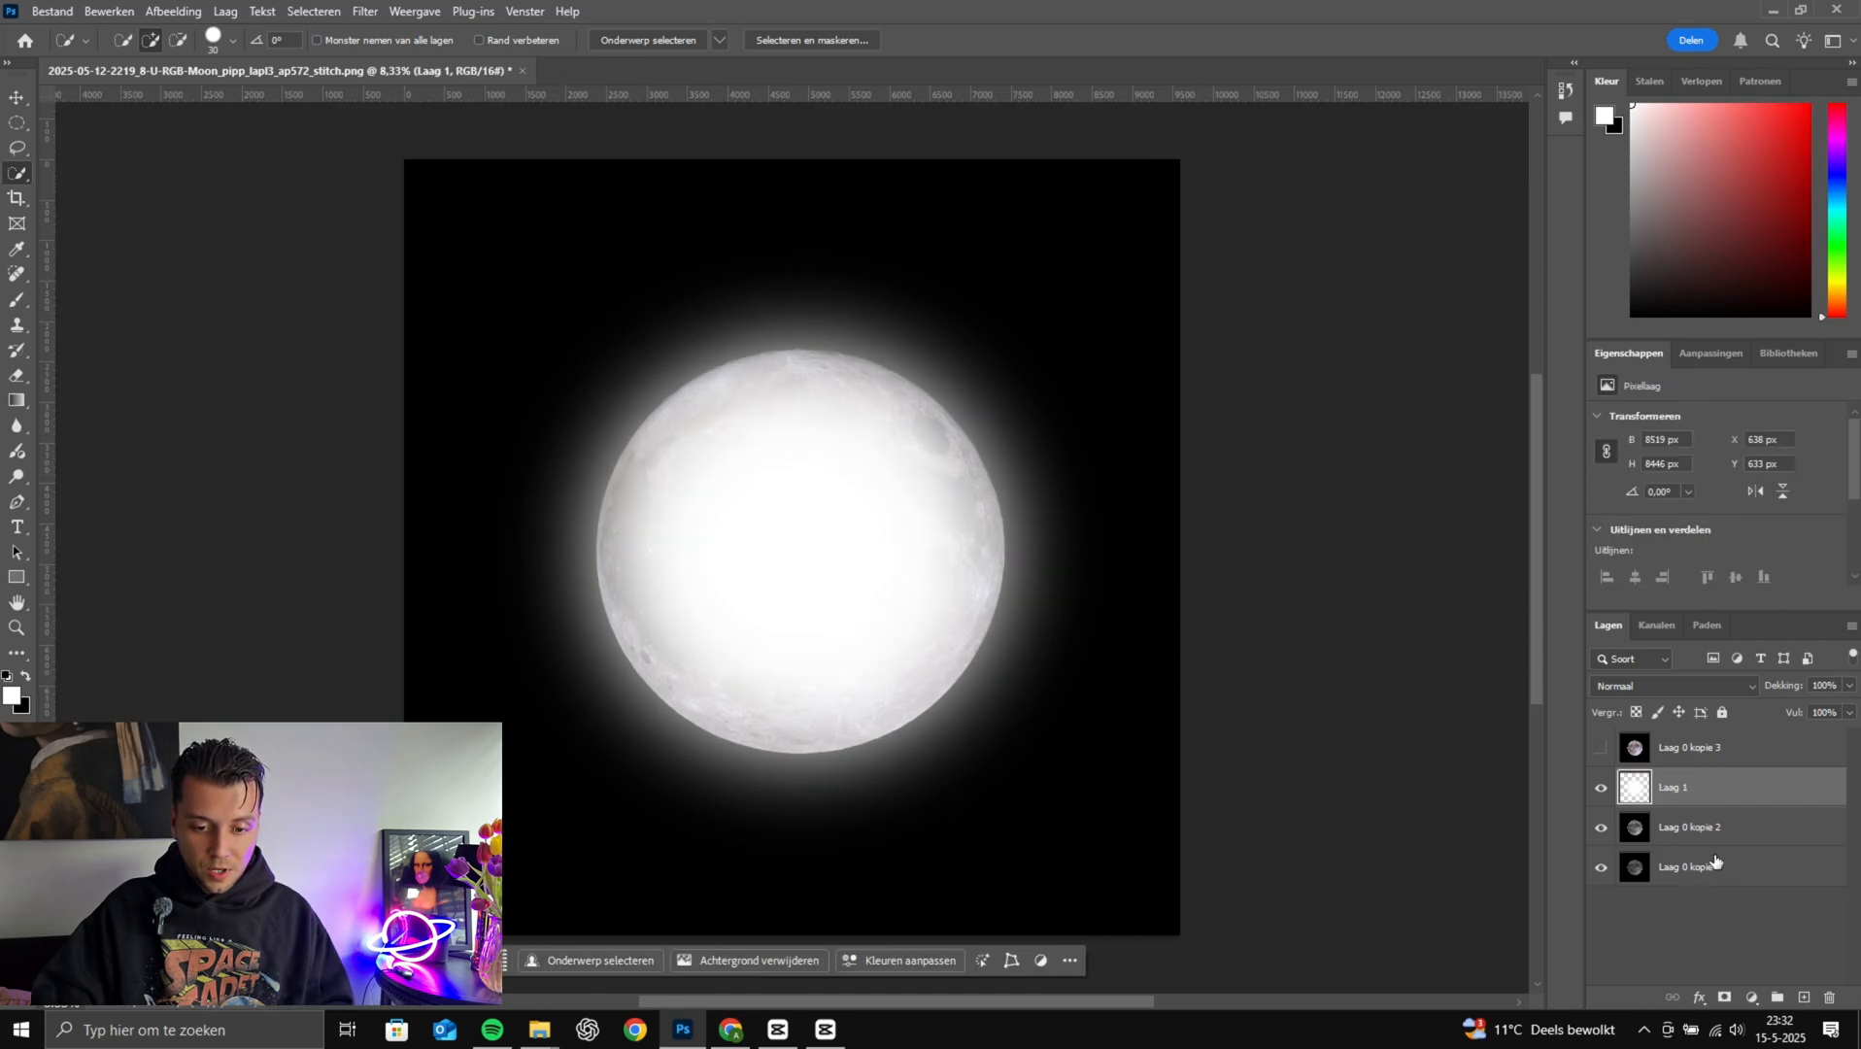
# Add an Exposure adjustment layer above Laag 1 with exposure +0.06, offset +0.0375 and gamma correction 0.55
pyautogui.click(1749, 998)
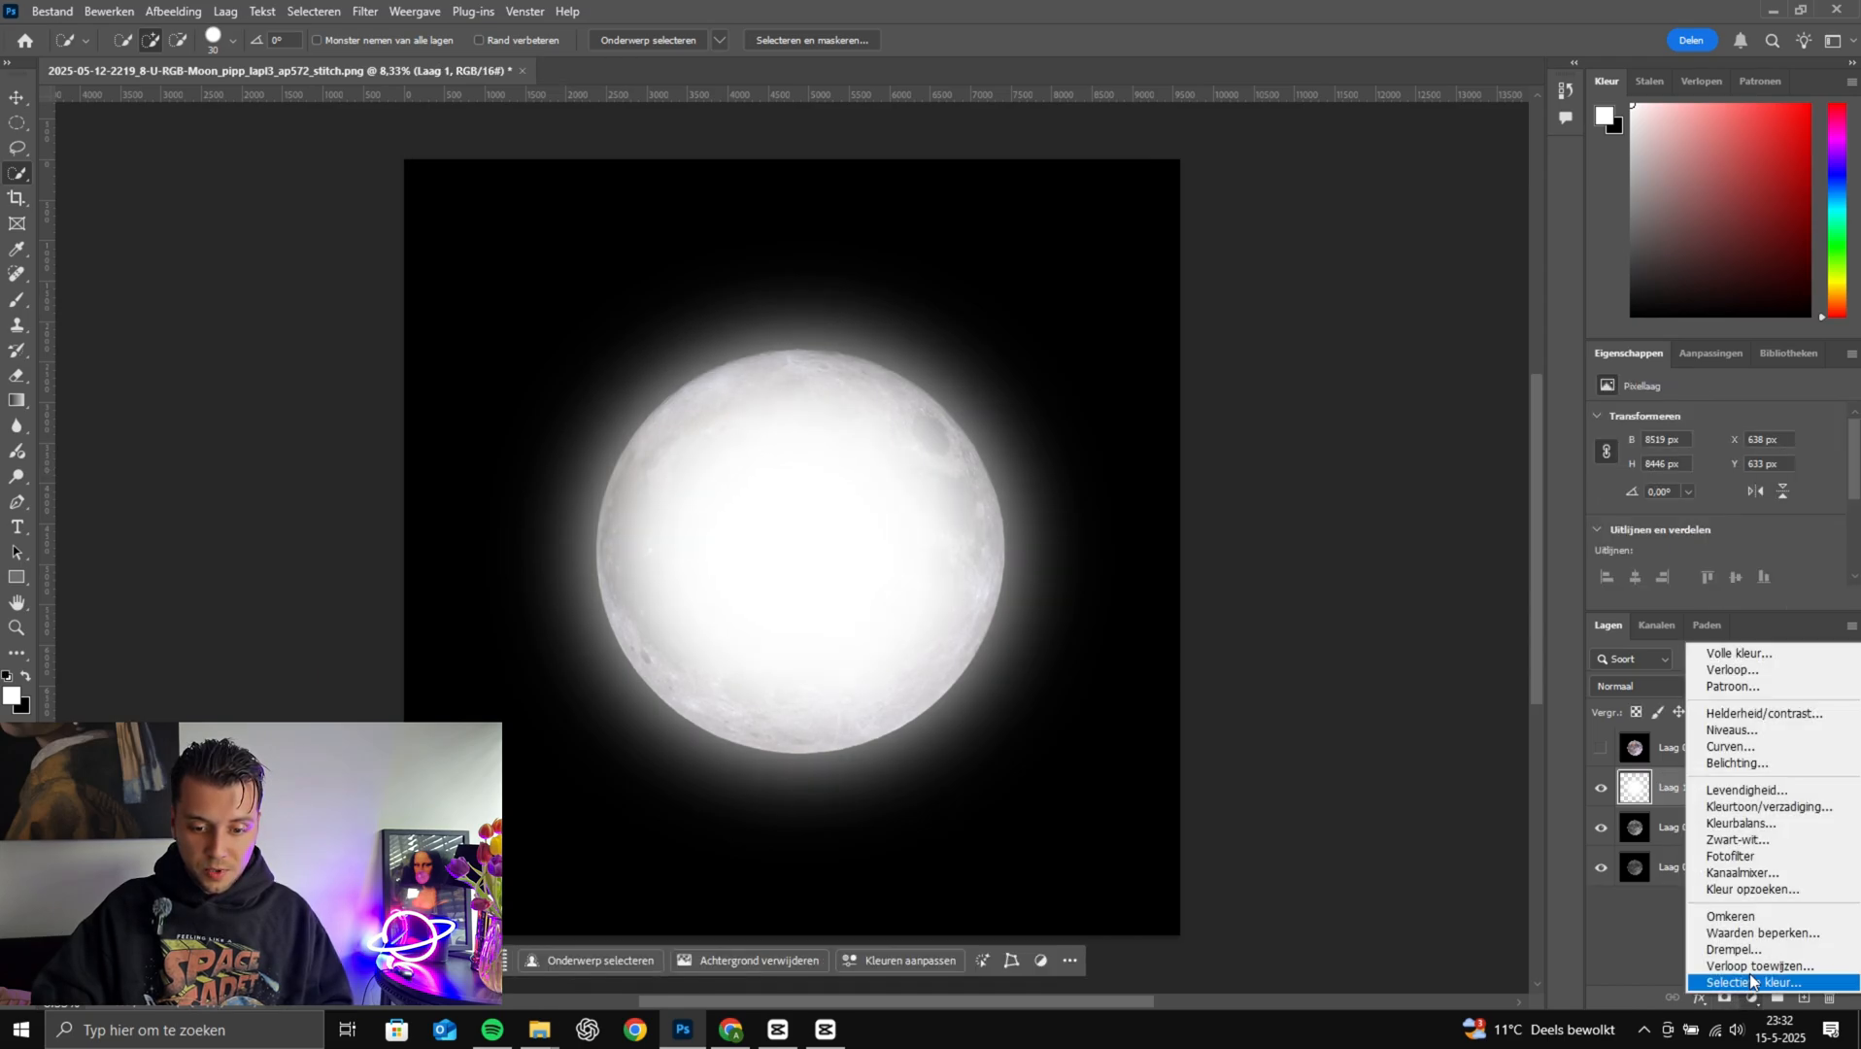
pyautogui.click(1765, 763)
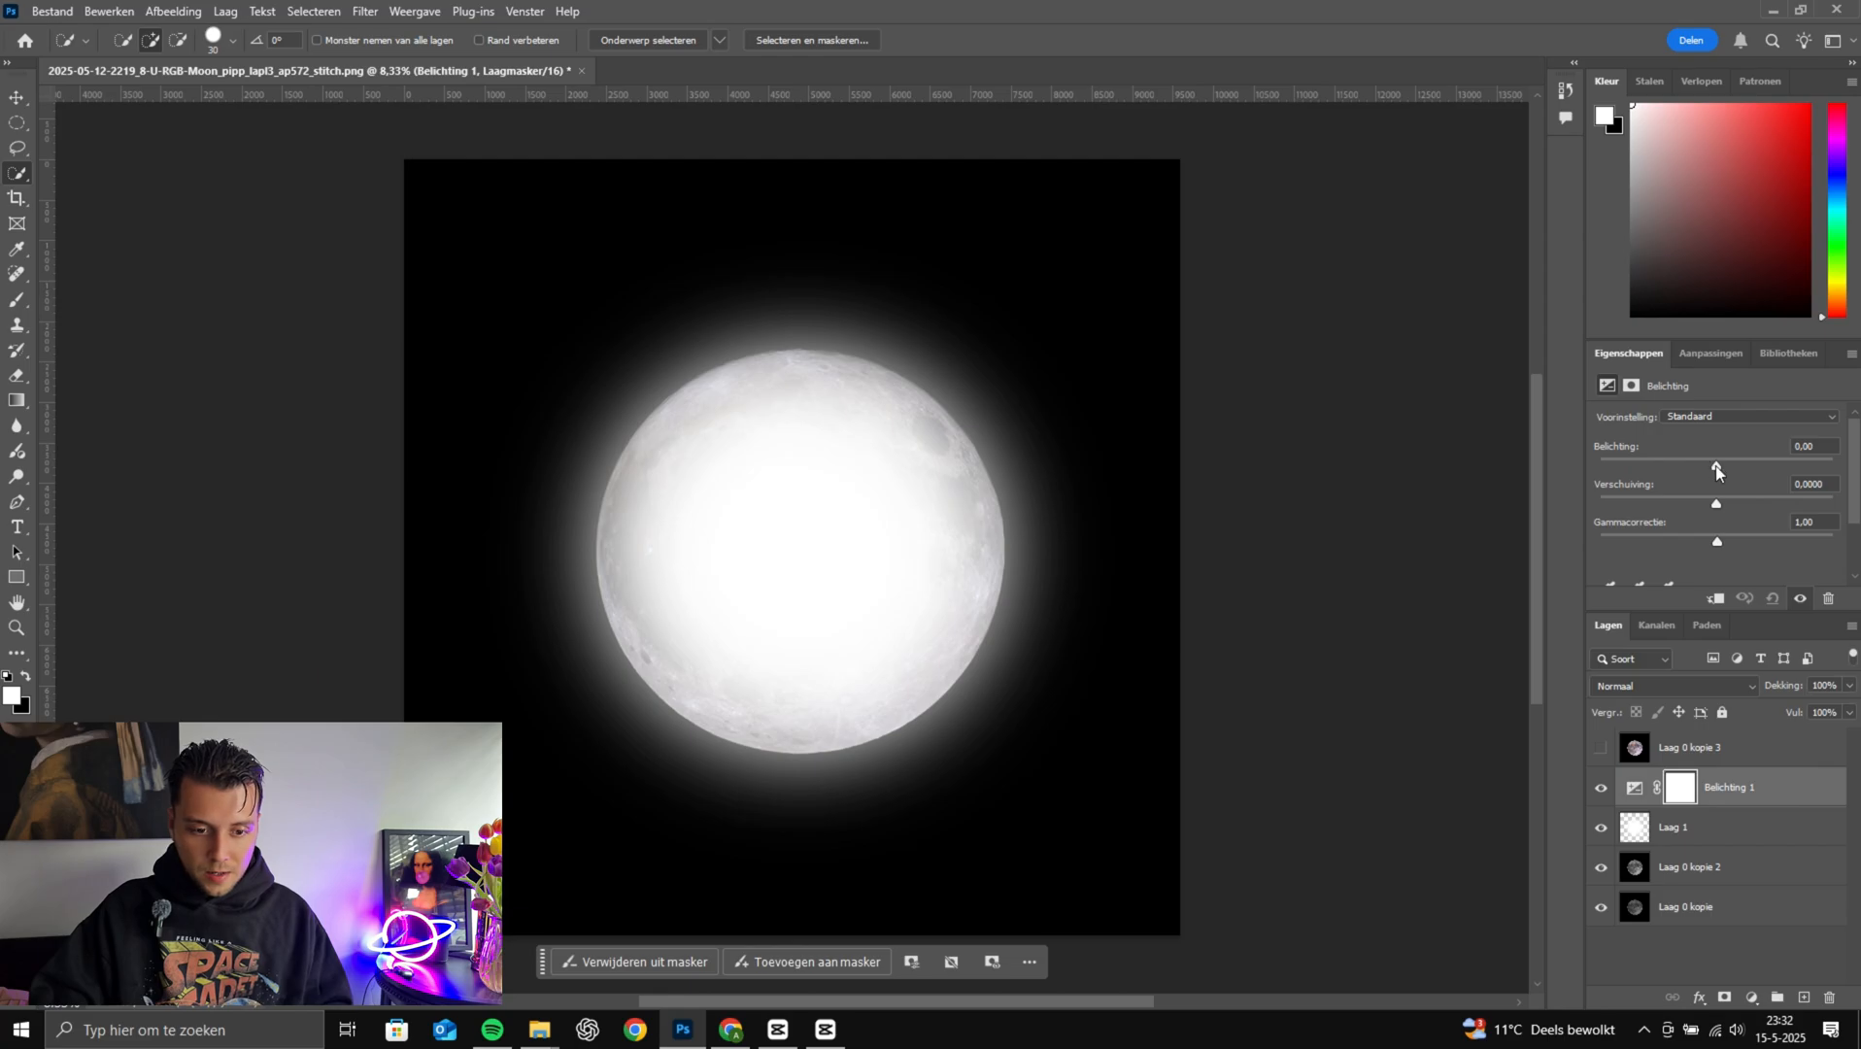
pyautogui.moveTo(1717, 499); pyautogui.dragTo(1767, 542)
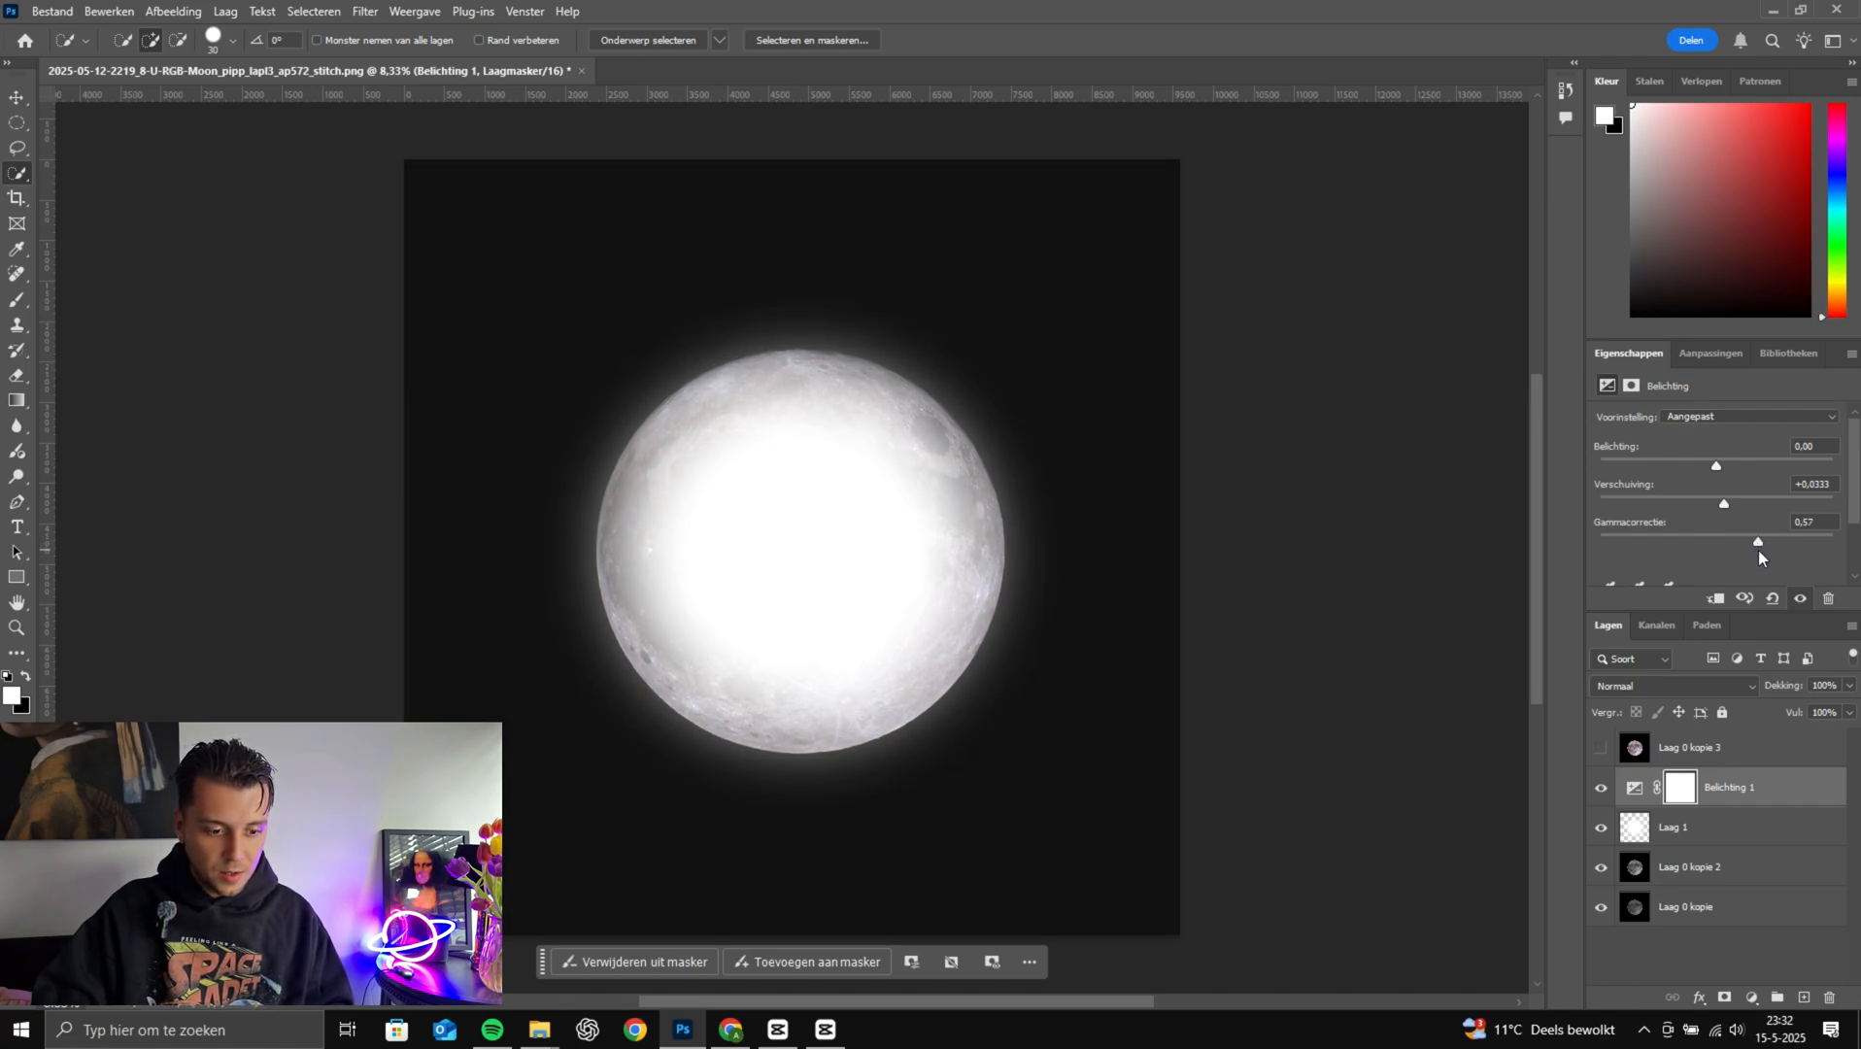
pyautogui.moveTo(1725, 503); pyautogui.dragTo(1726, 507)
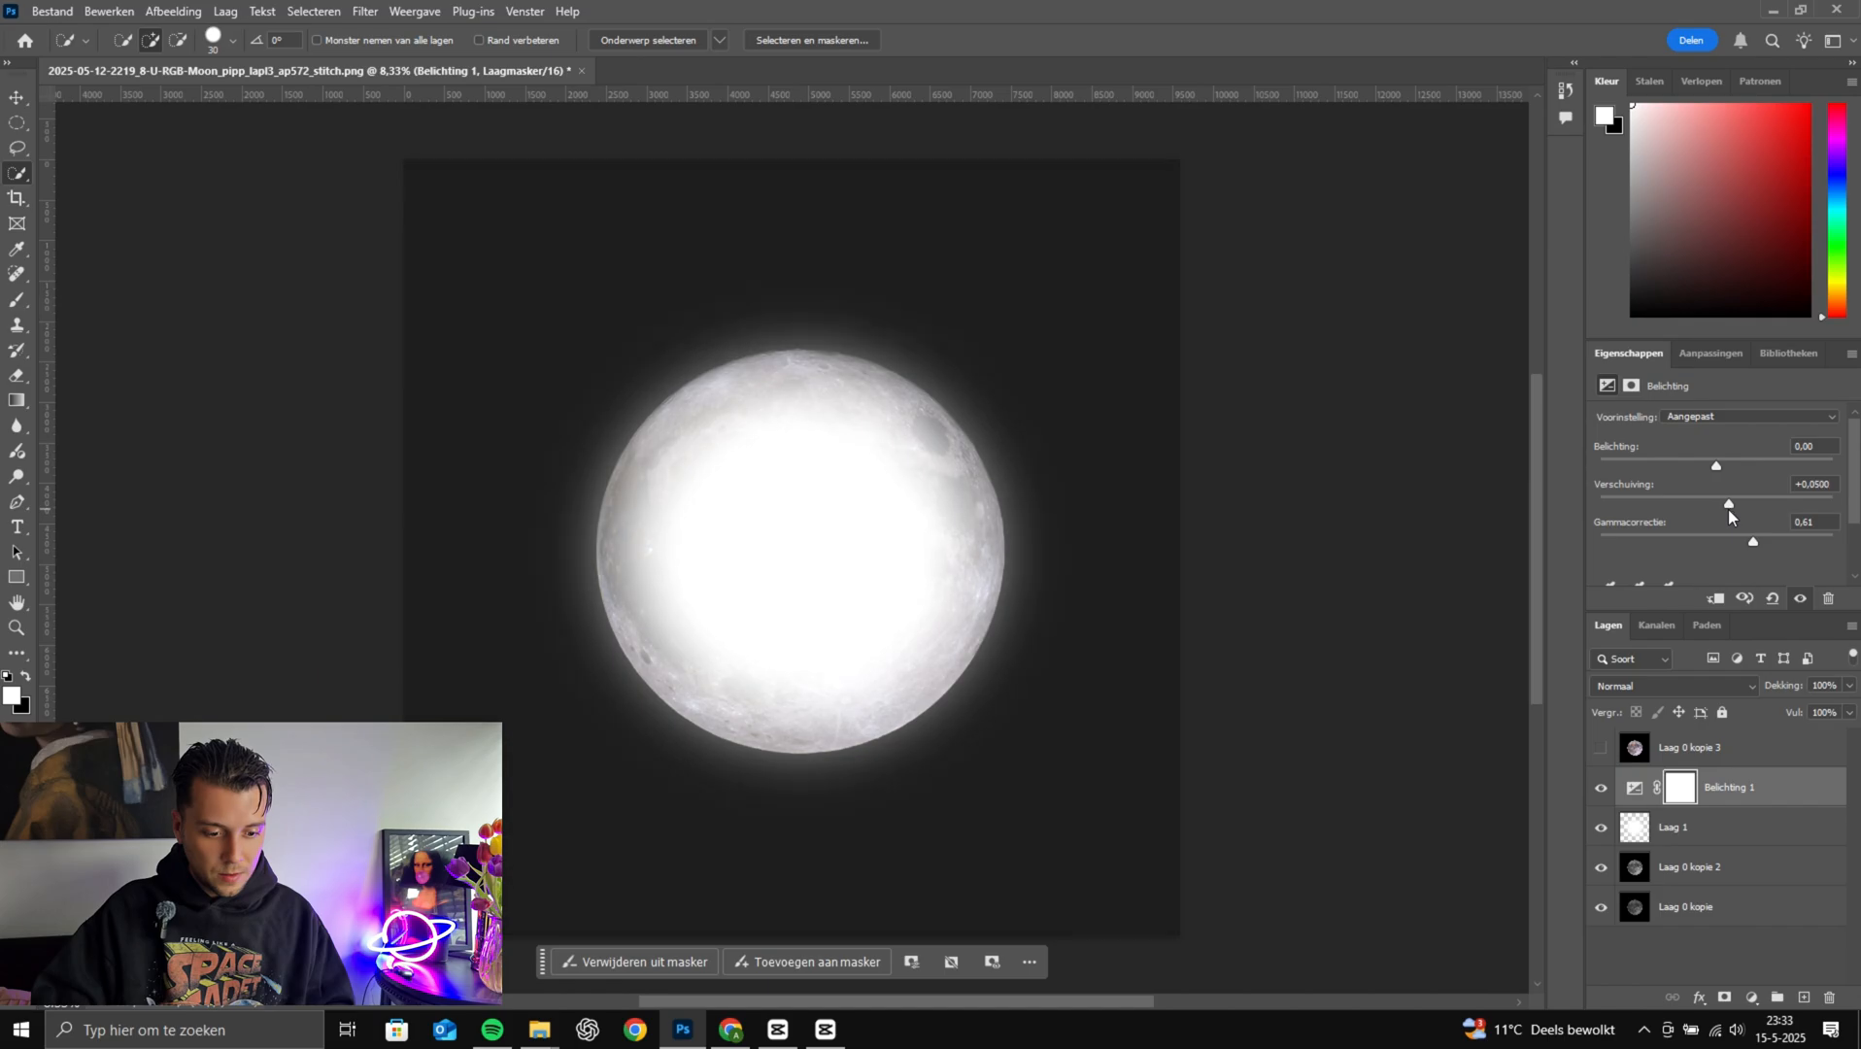
pyautogui.moveTo(1716, 466); pyautogui.dragTo(1723, 505)
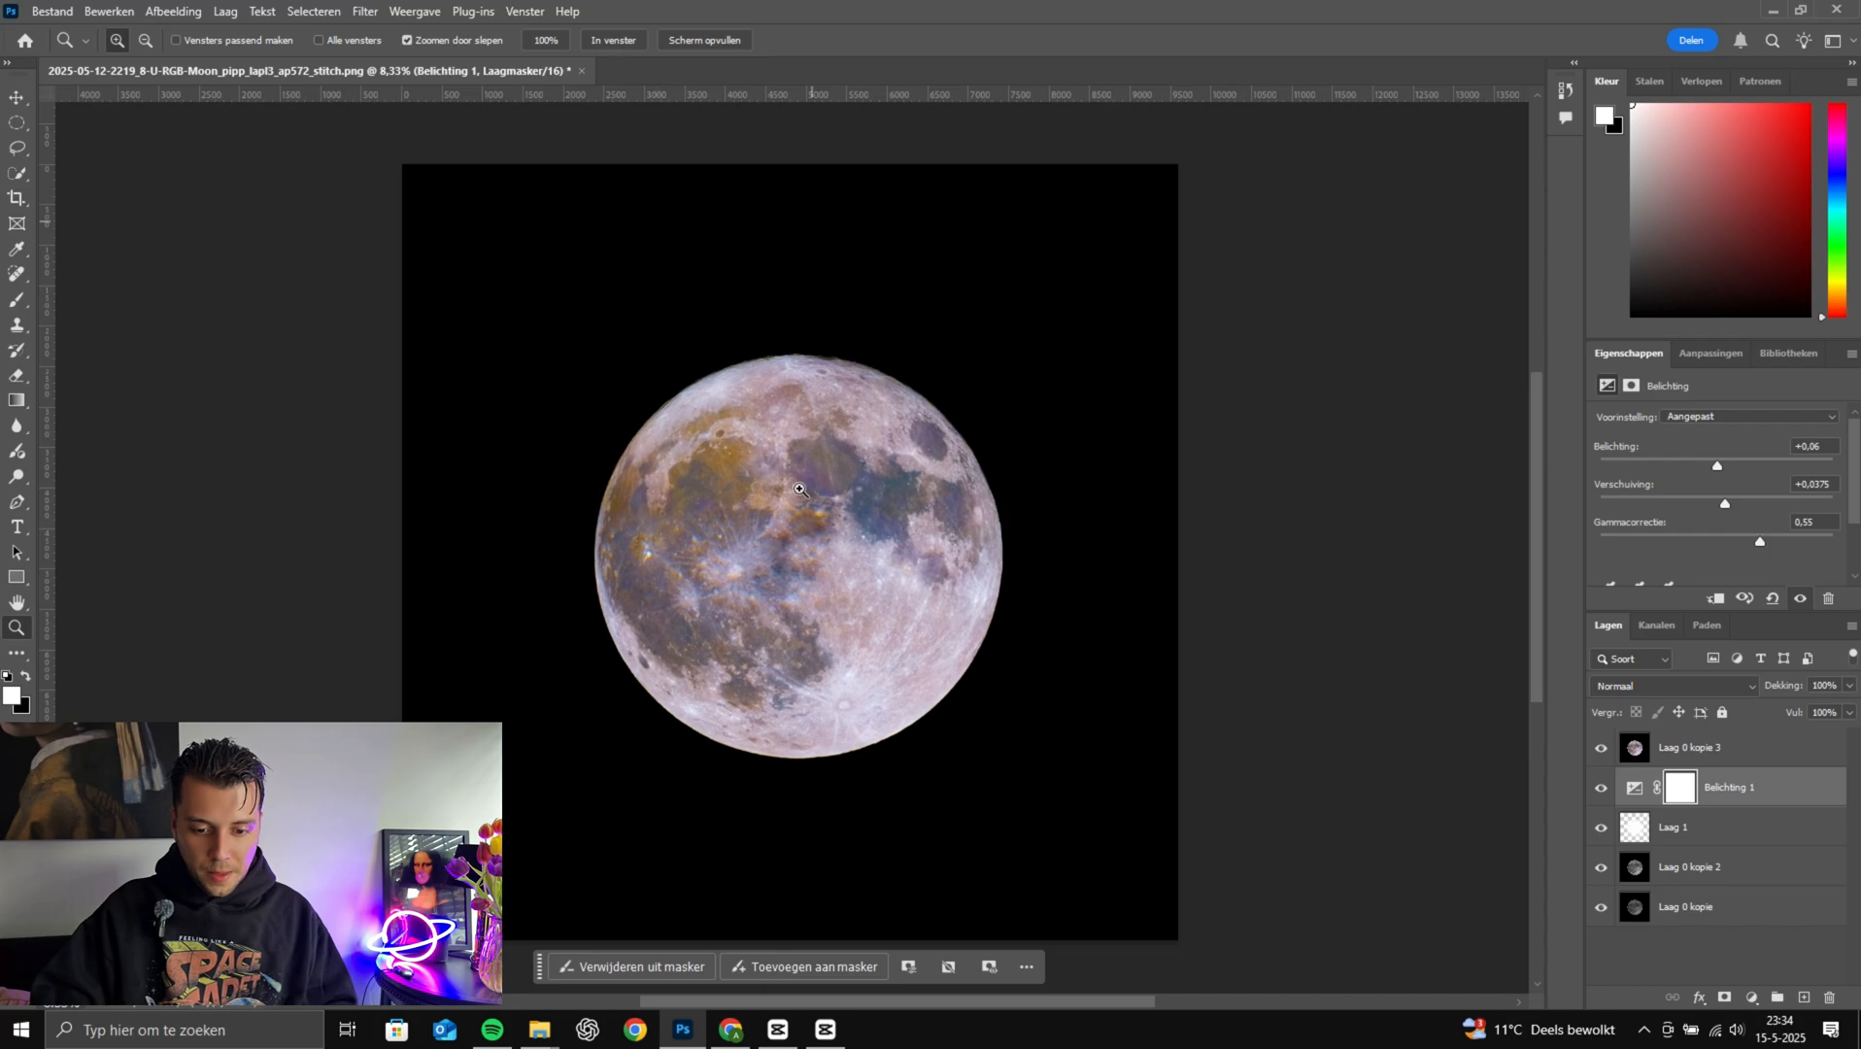
# Place a horizontal guide along the Moon's top edge and a vertical guide along its left edge at about X 2368 px
pyautogui.moveTo(852, 92); pyautogui.dragTo(989, 354)
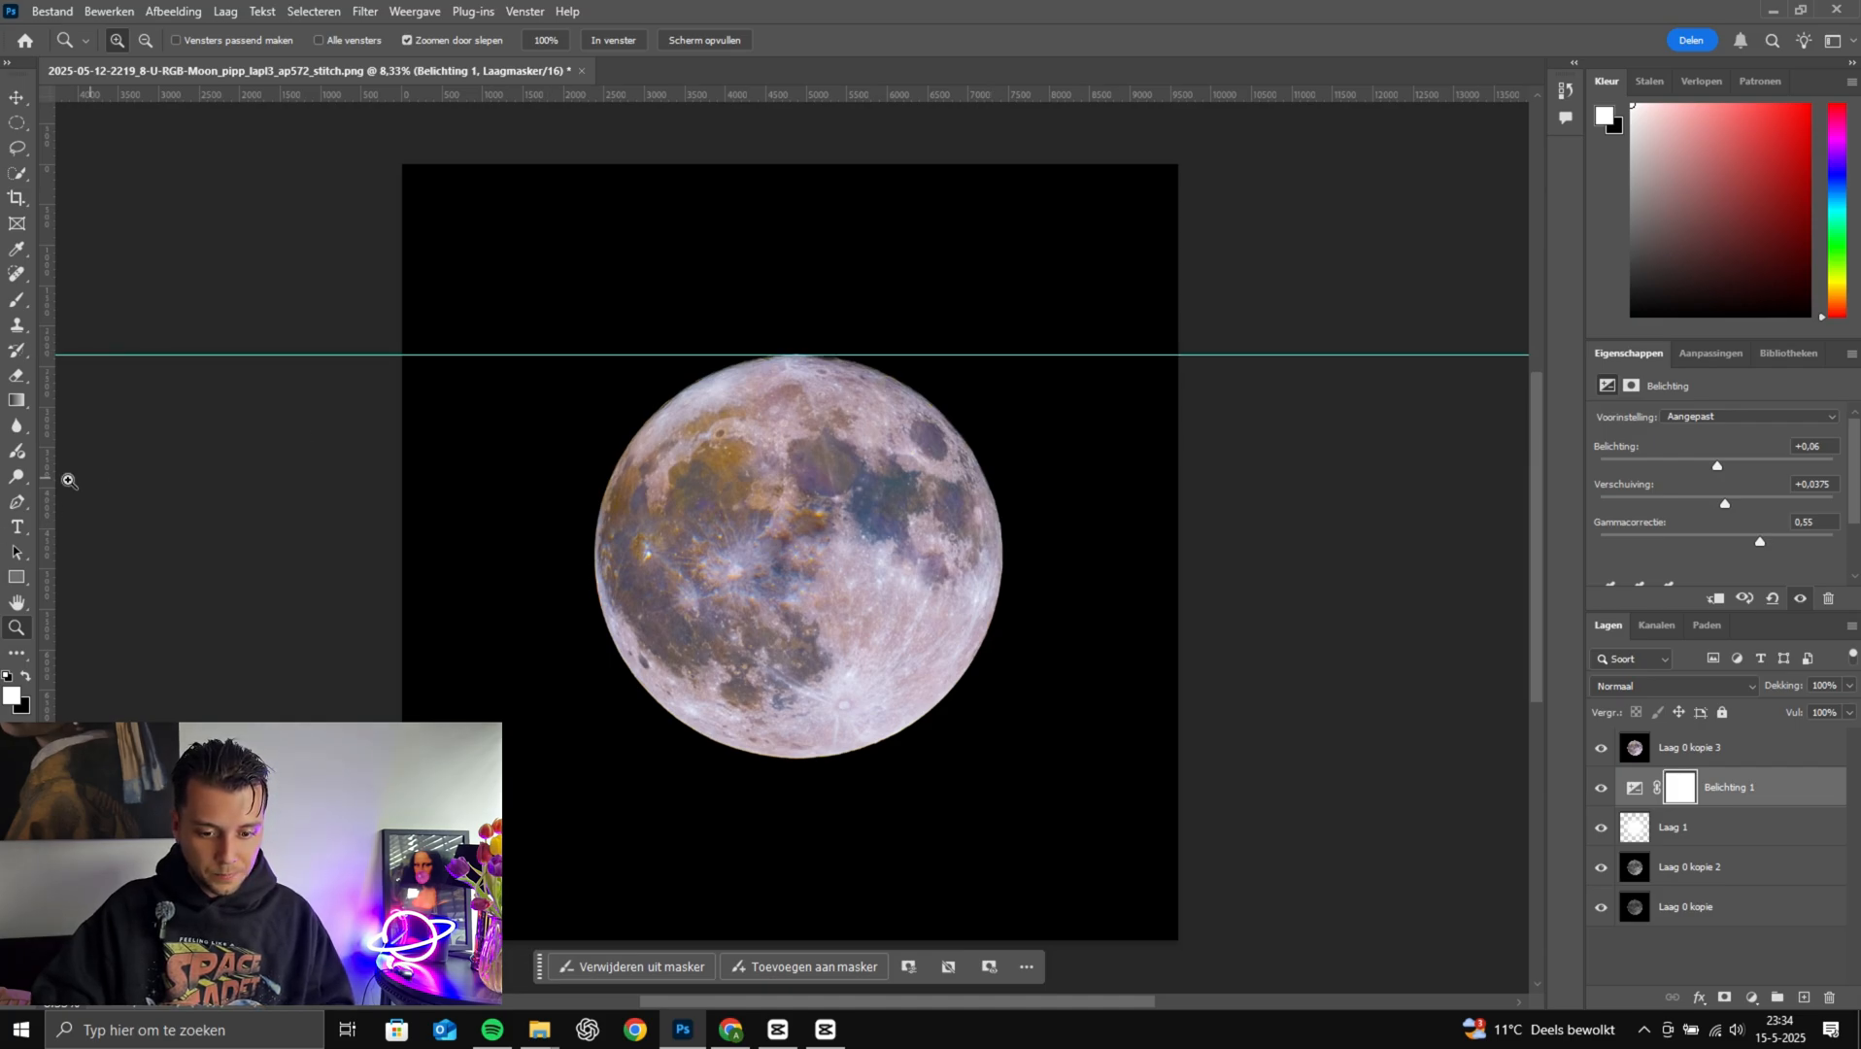
pyautogui.moveTo(50, 483); pyautogui.dragTo(593, 605)
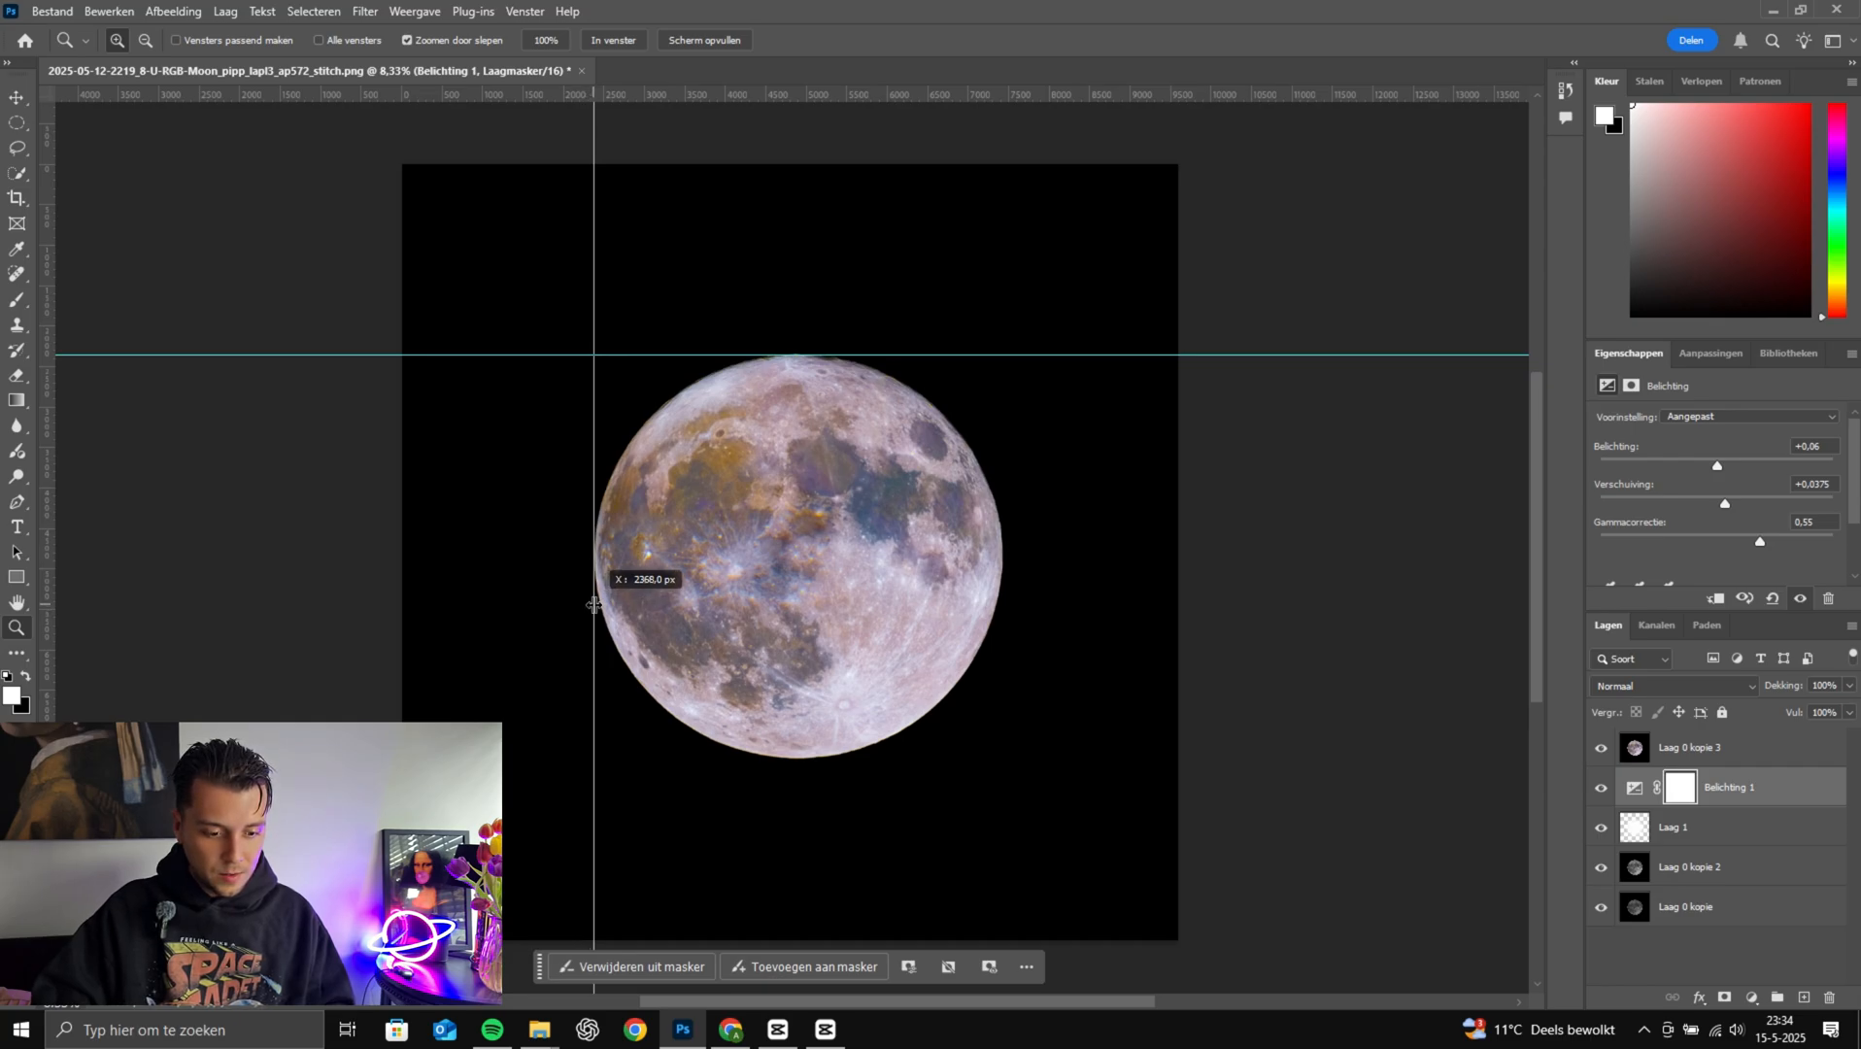
pyautogui.moveTo(594, 604); pyautogui.dragTo(595, 604)
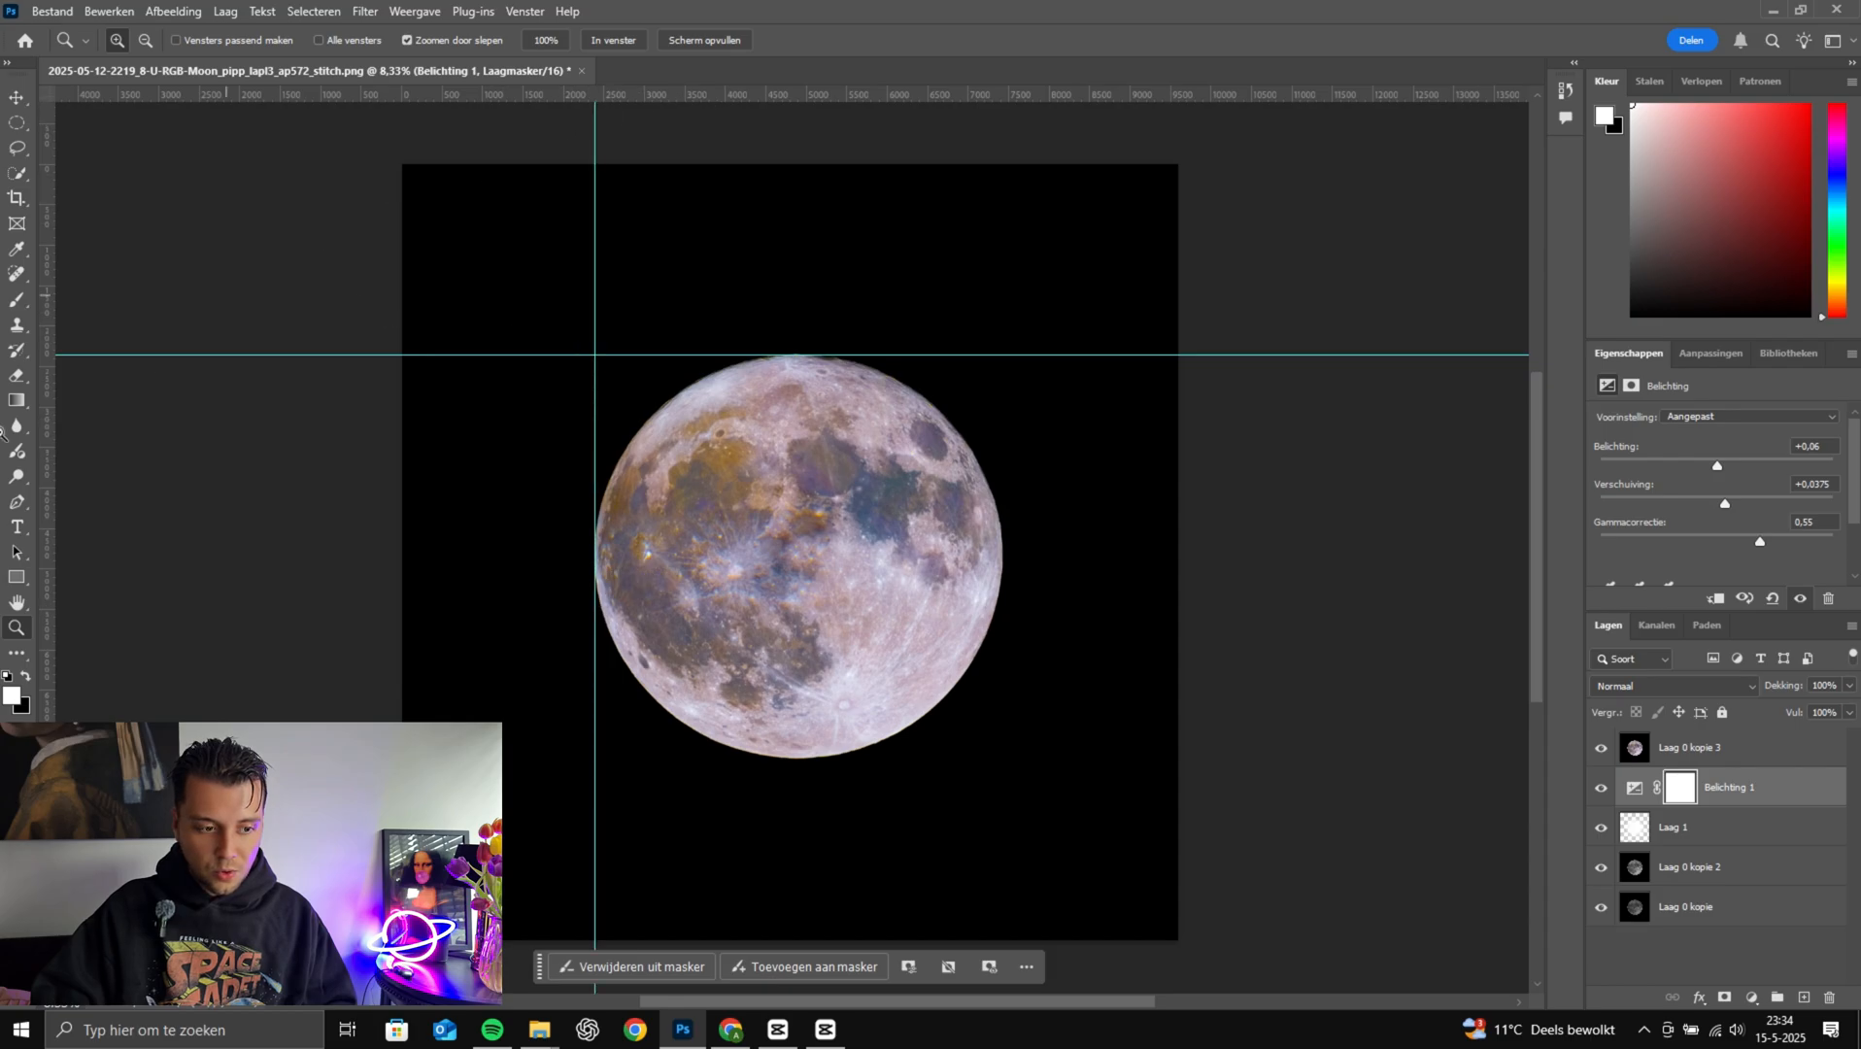
pyautogui.click(424, 11)
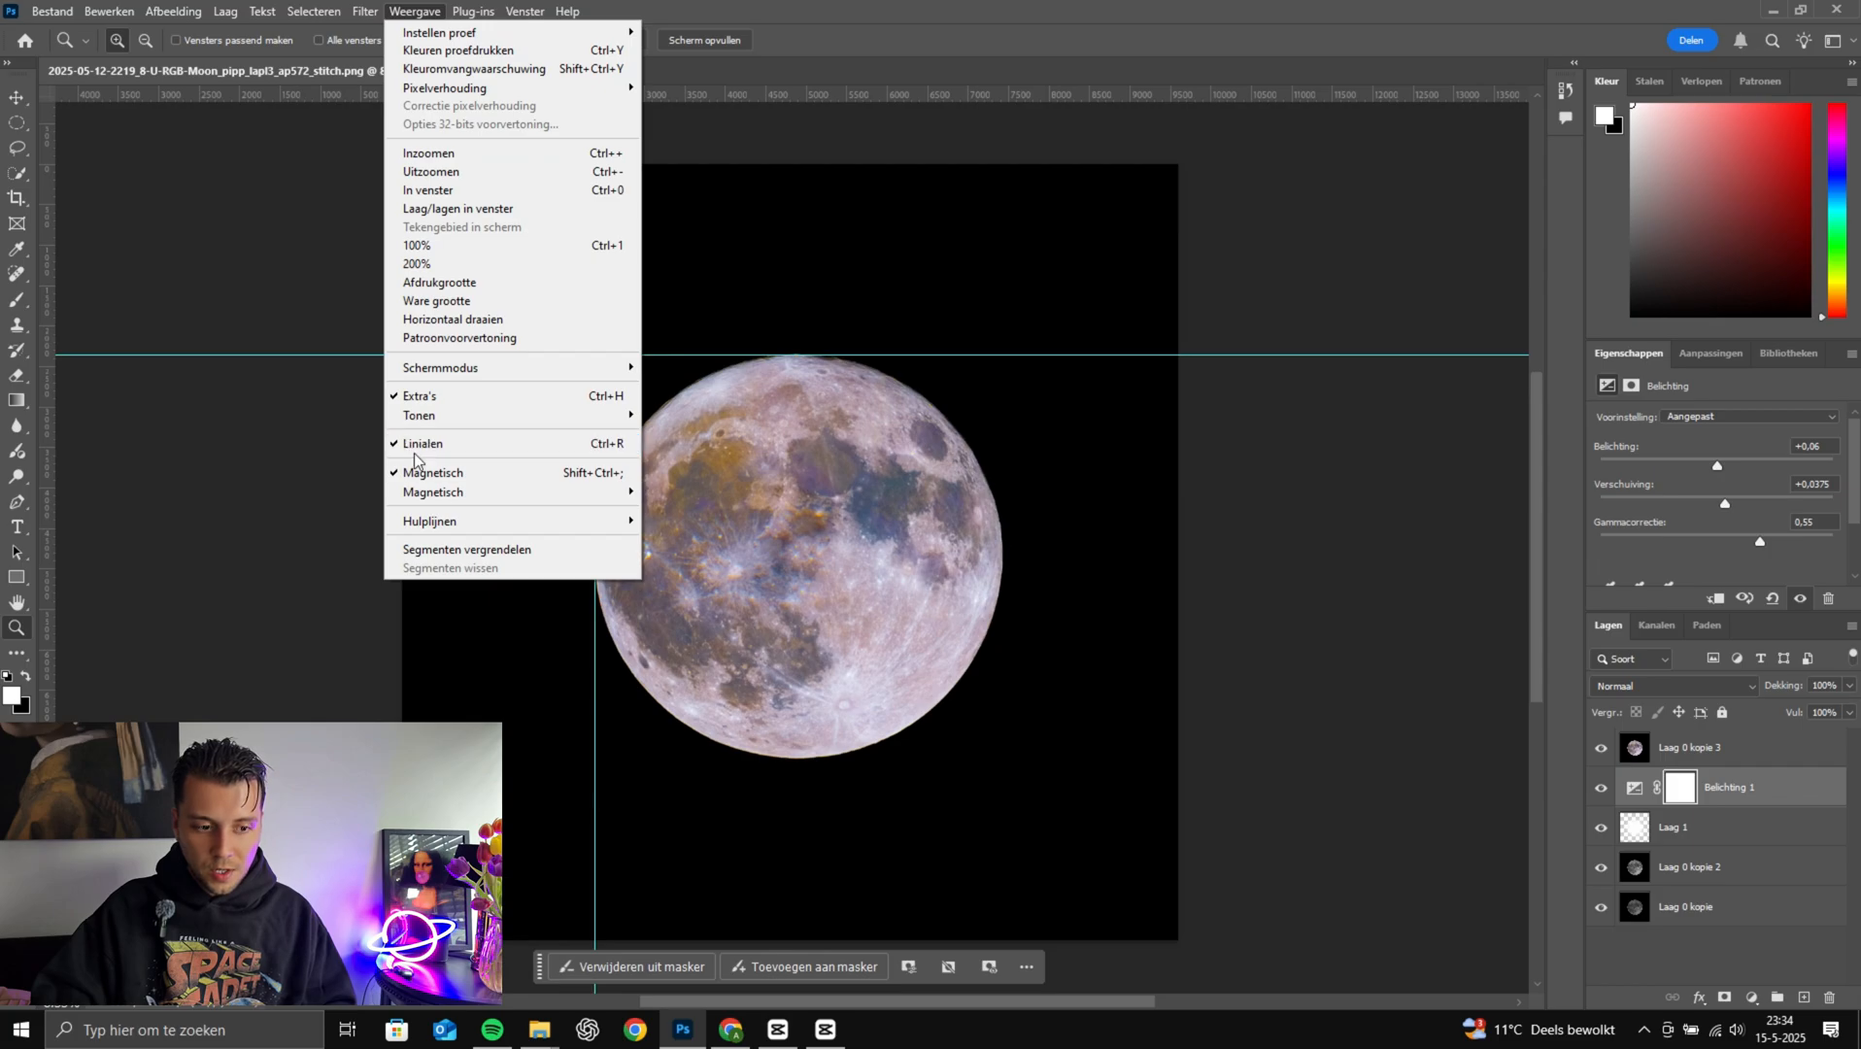
pyautogui.click(574, 594)
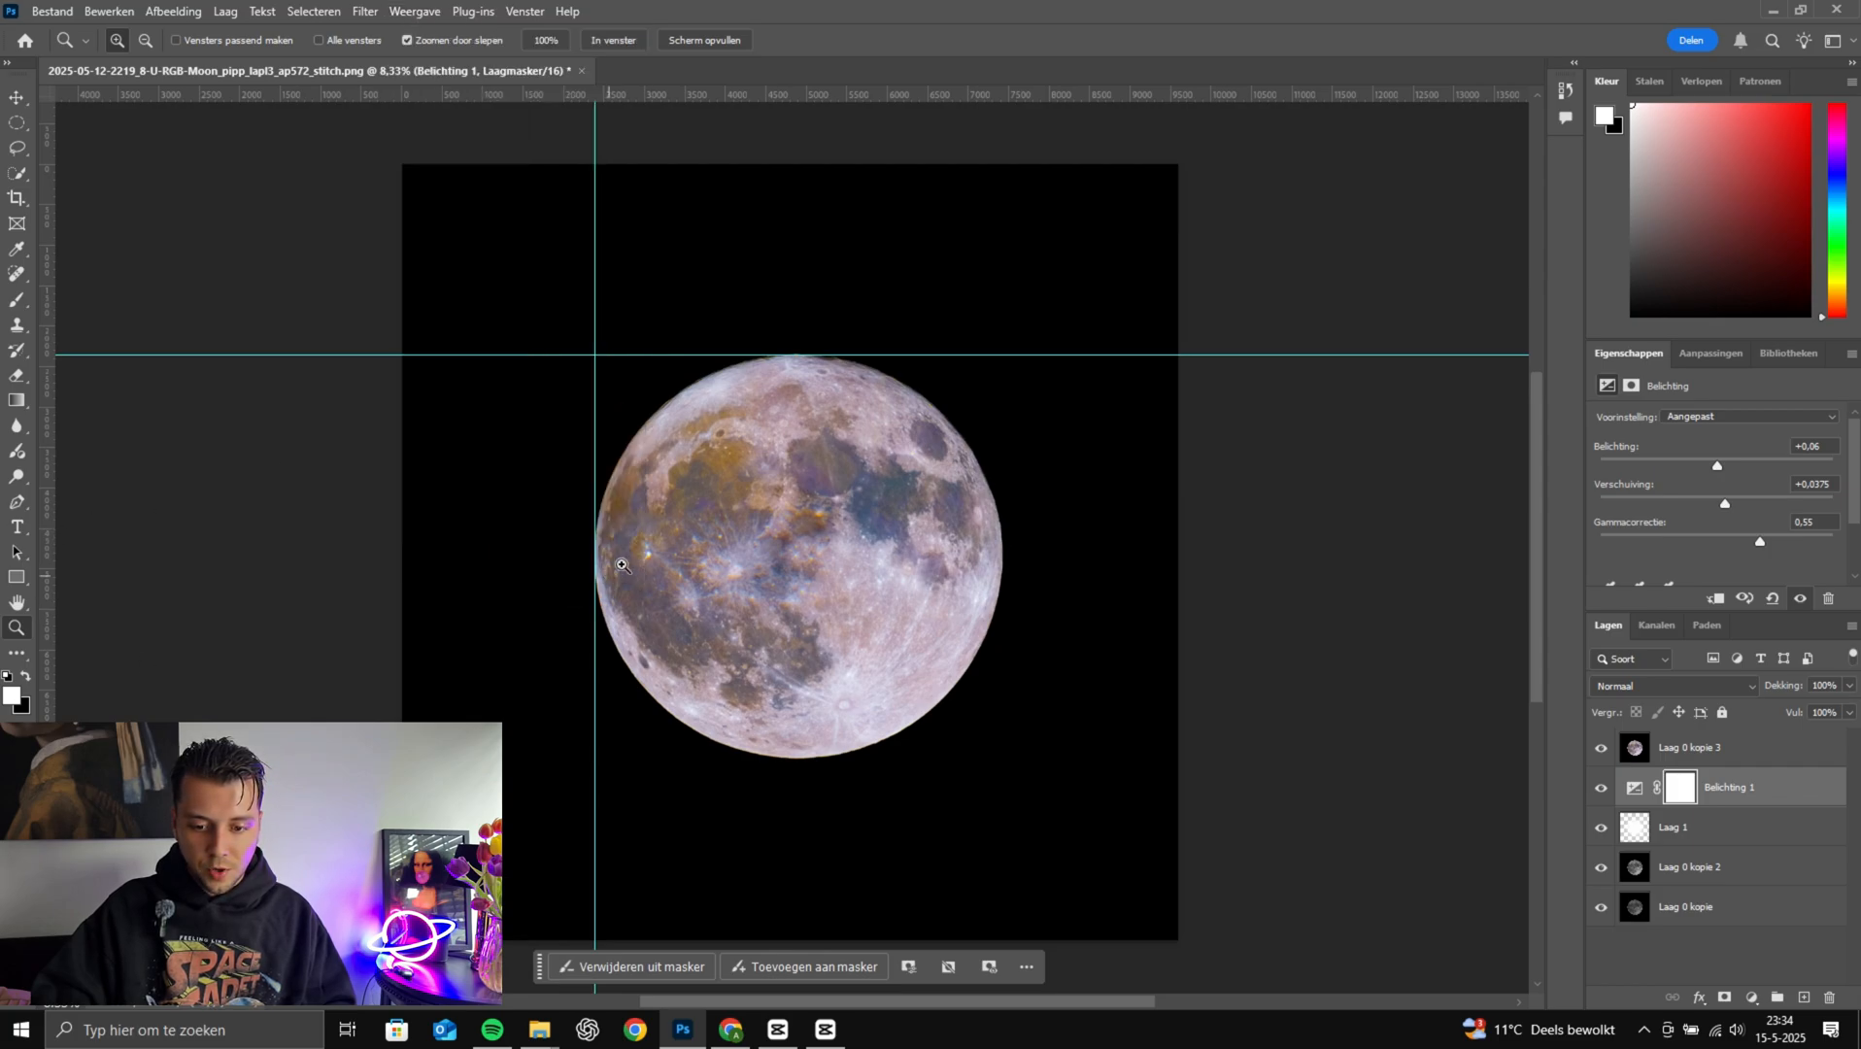
# Draw an elliptical selection tightly around the Moon, starting from the intersection of the two guides
pyautogui.click(17, 124)
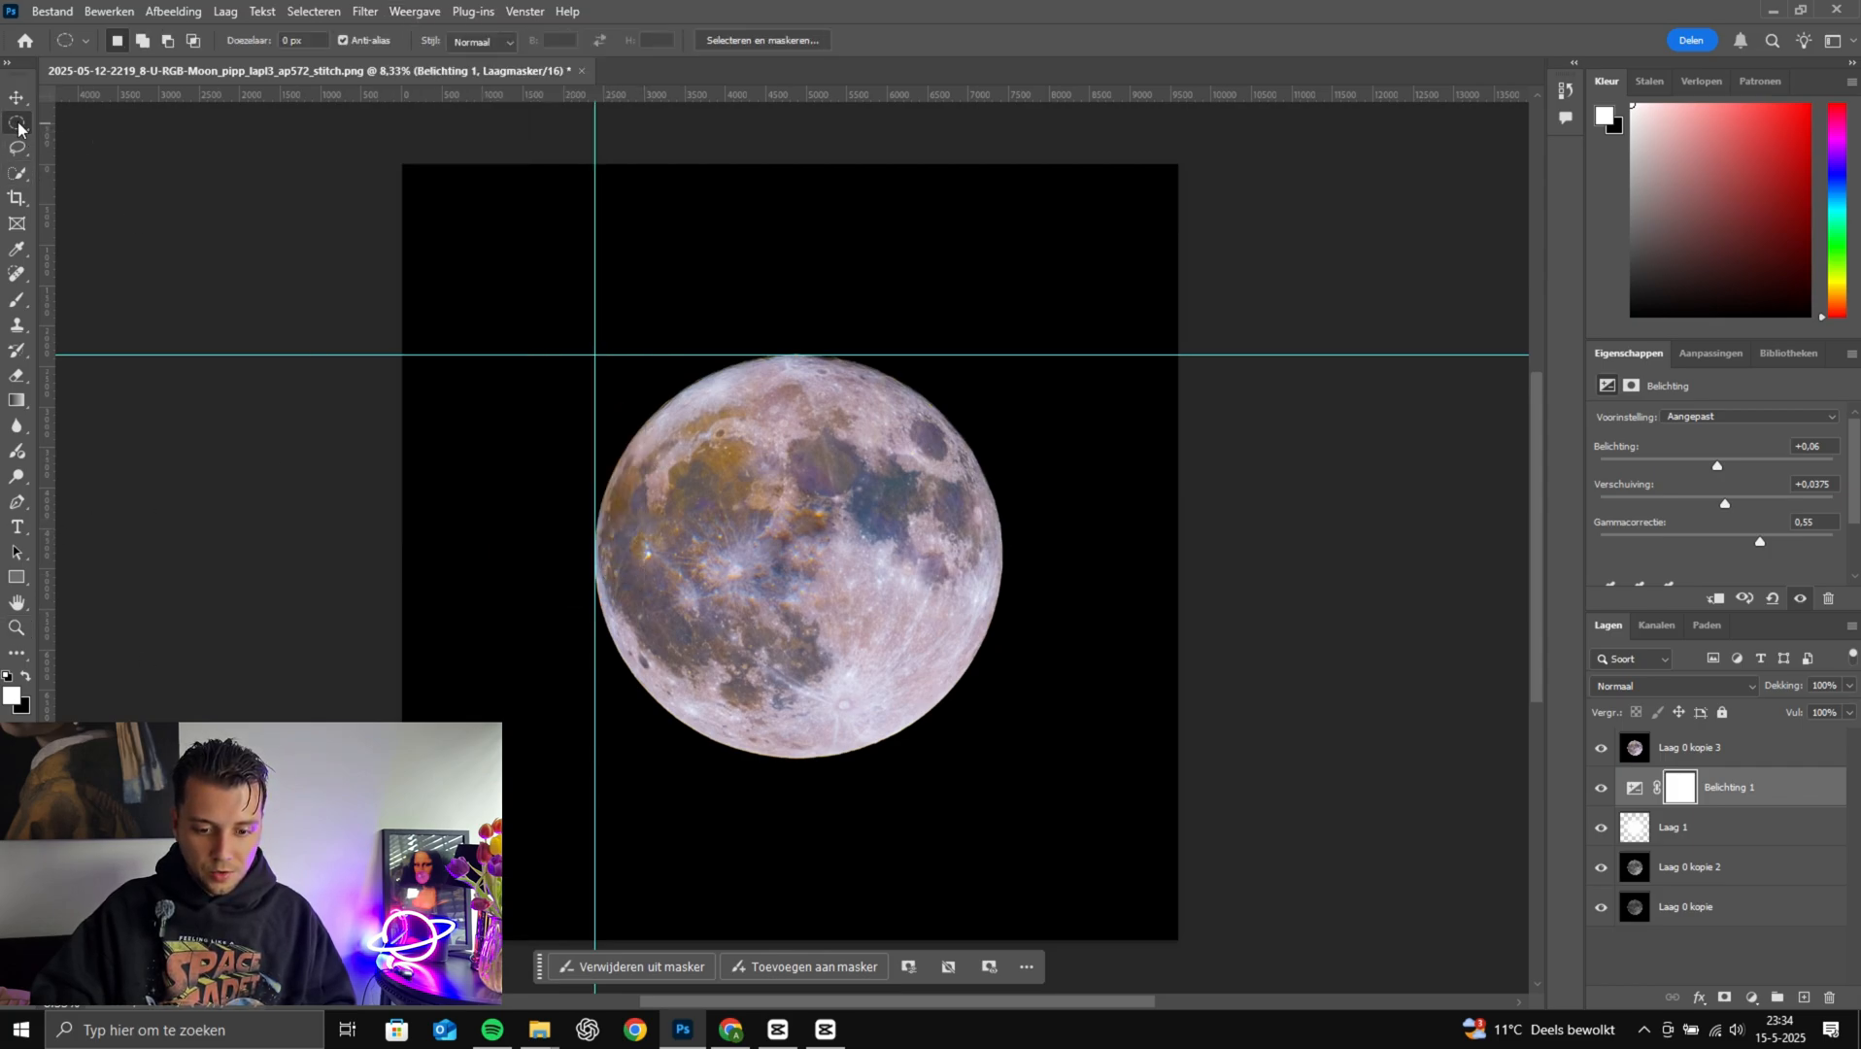
pyautogui.rightClick(17, 123)
pyautogui.click(107, 142)
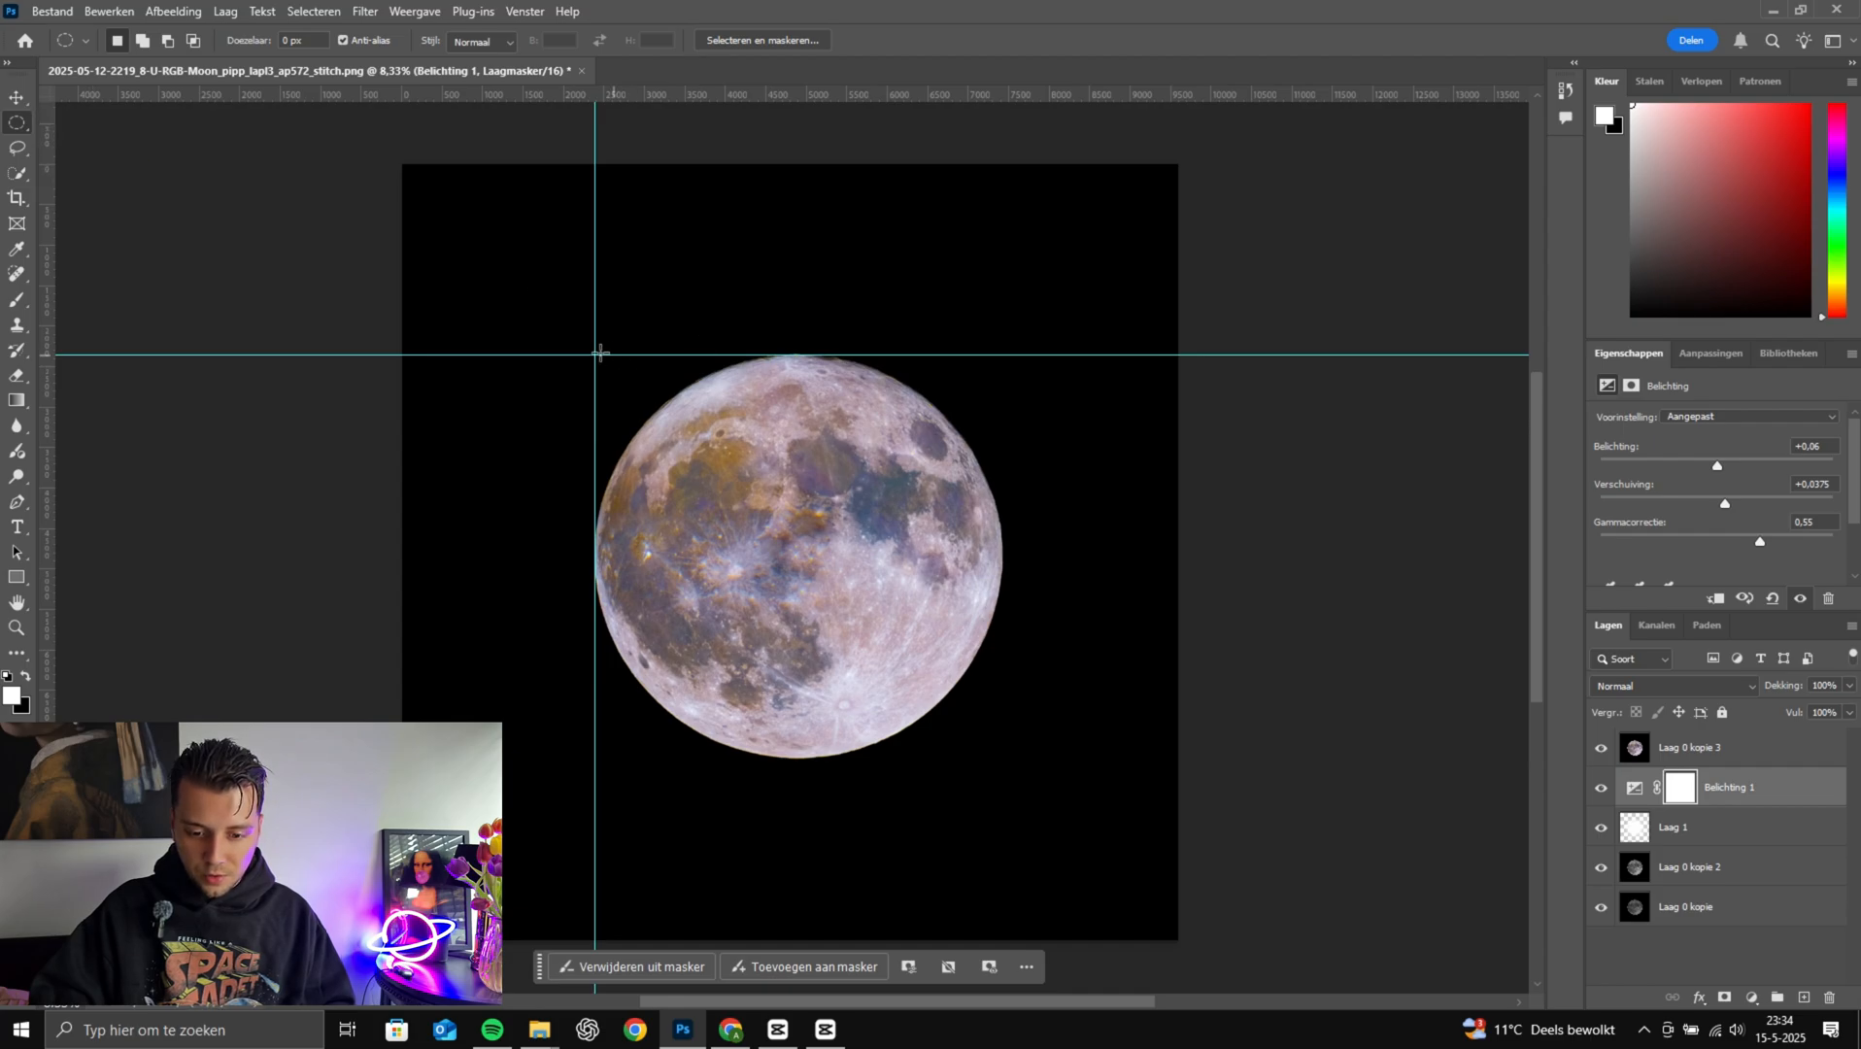
pyautogui.moveTo(595, 354); pyautogui.dragTo(1003, 757)
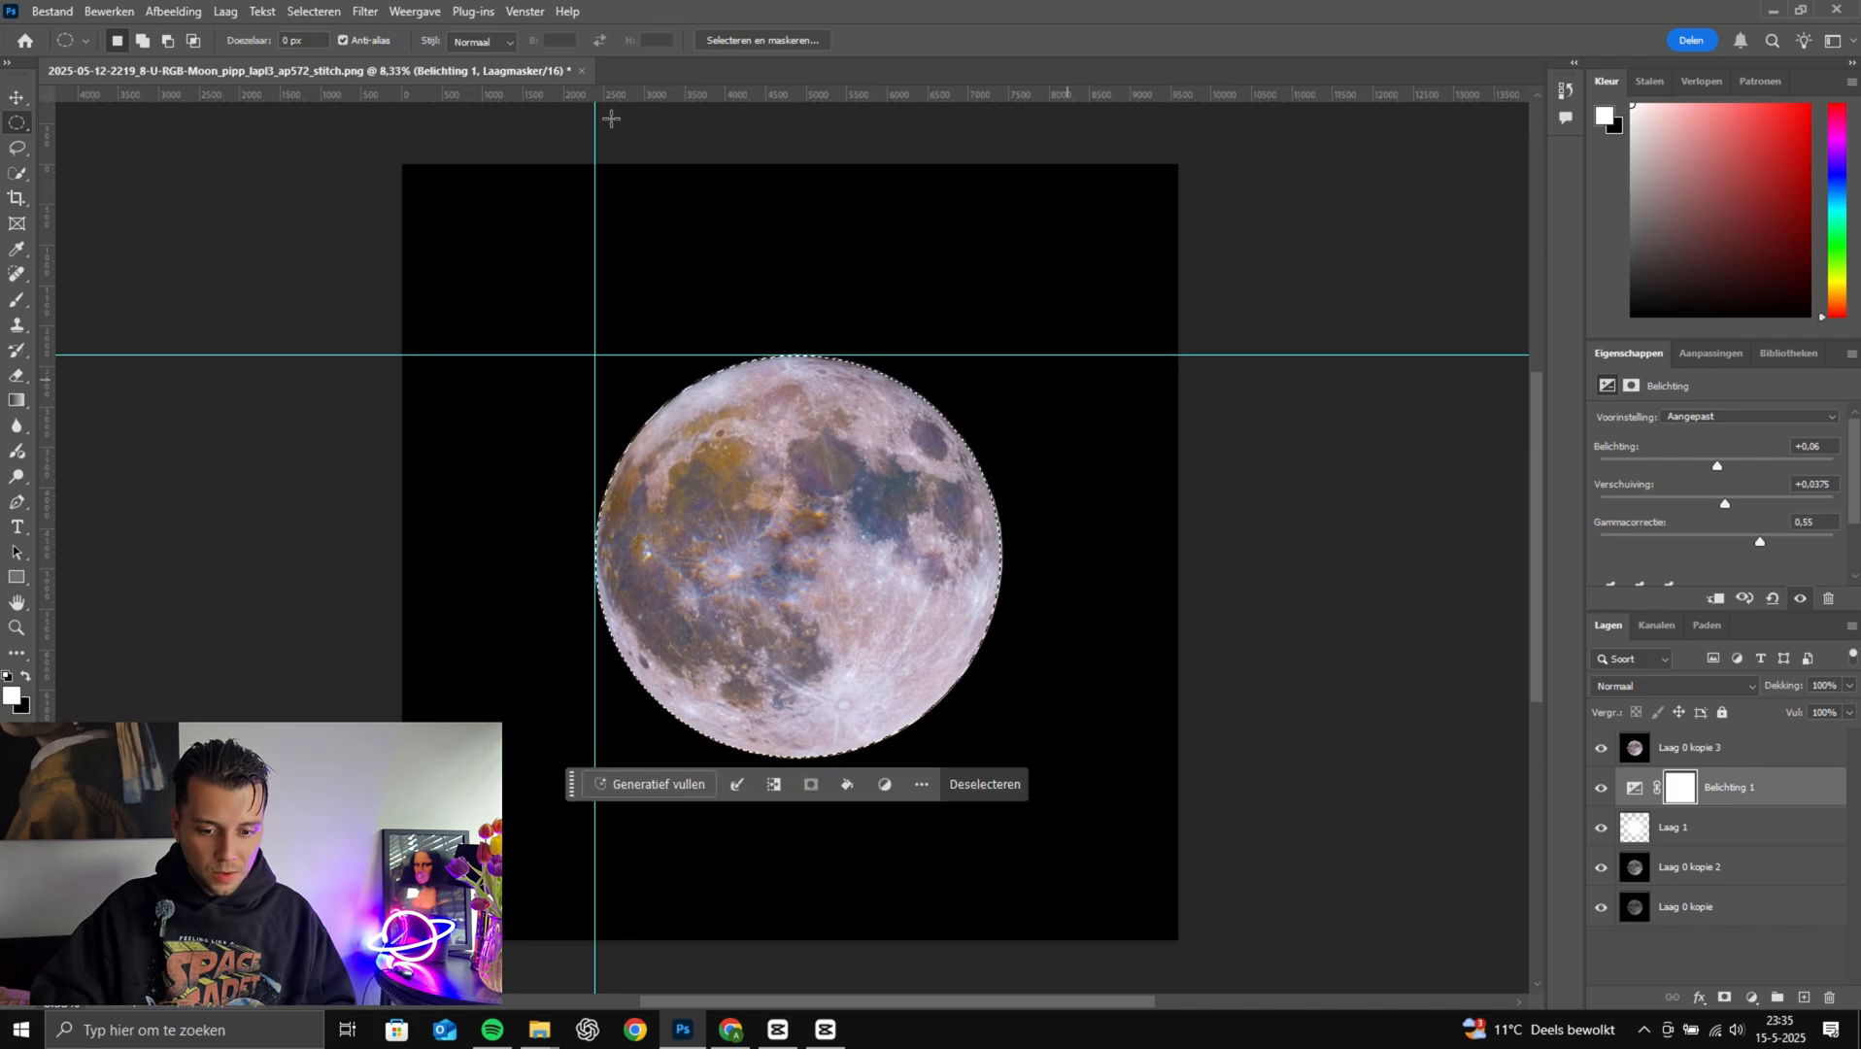
# Clear all guides from the document while keeping the Moon selection active
pyautogui.click(401, 19)
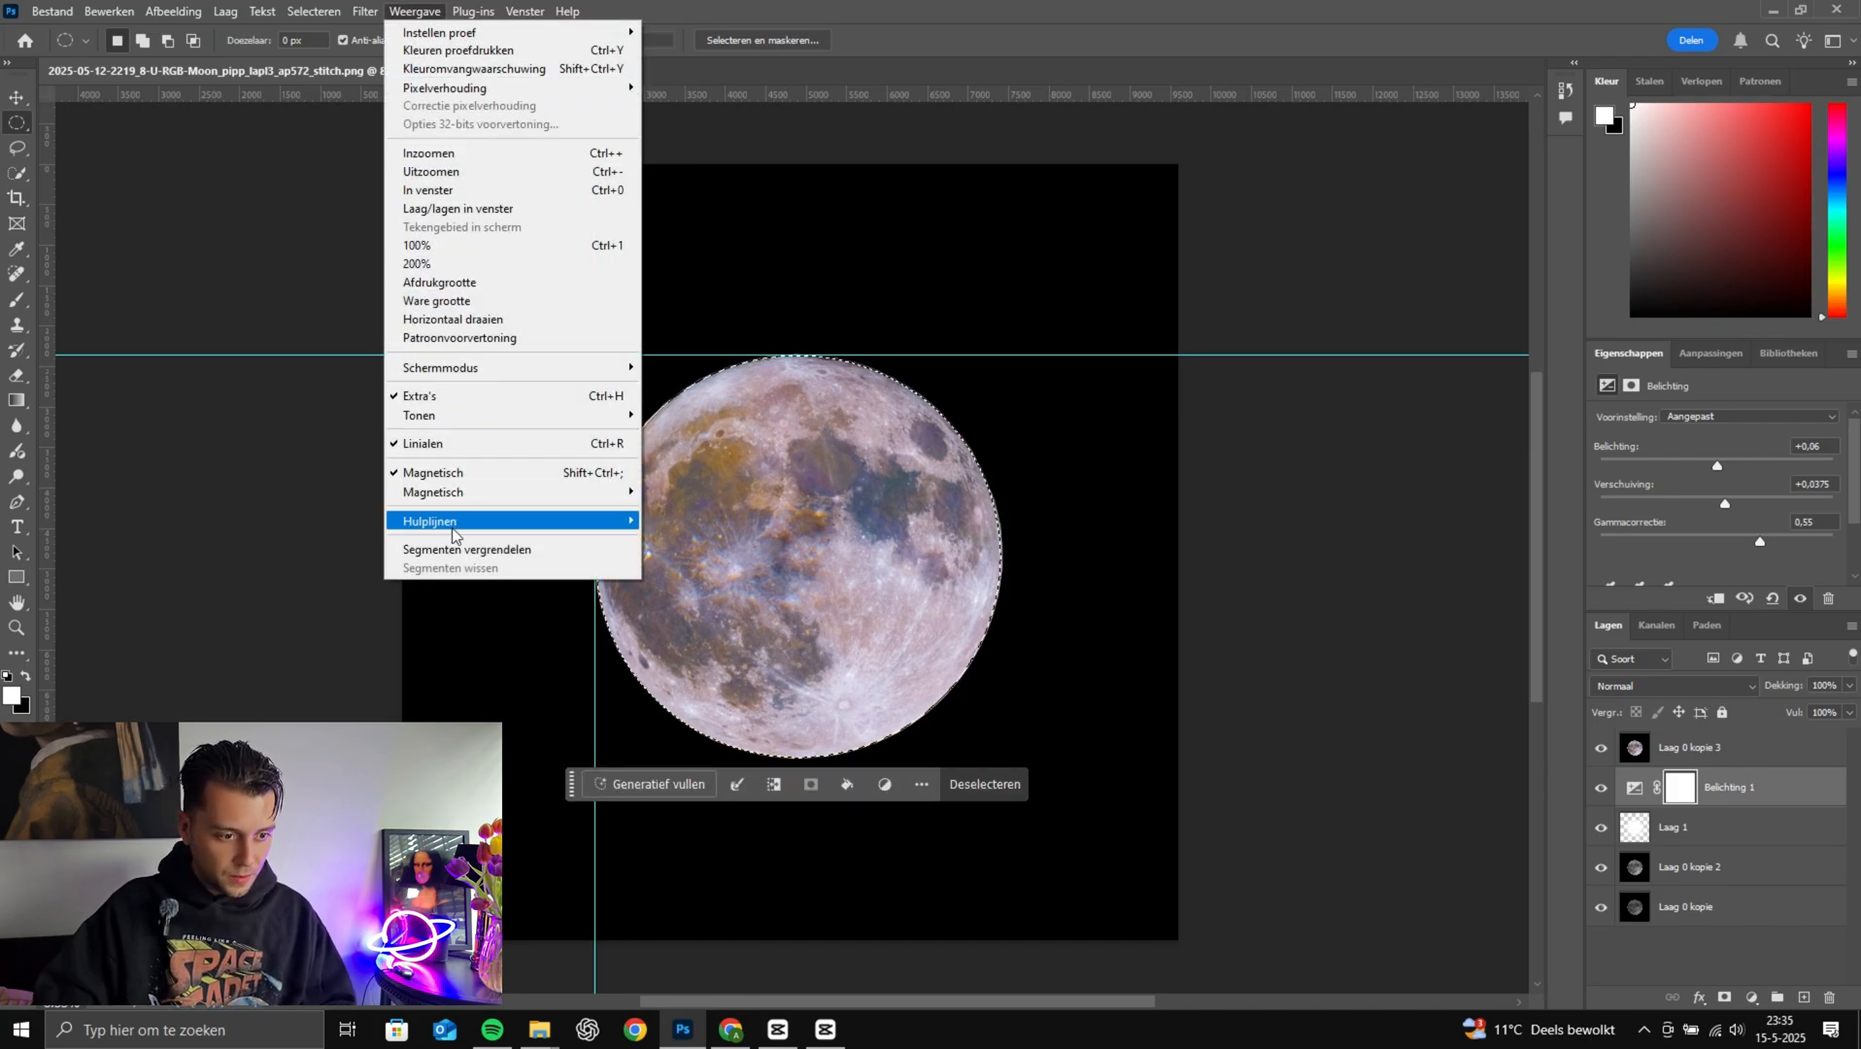
pyautogui.moveTo(454, 522)
pyautogui.click(720, 559)
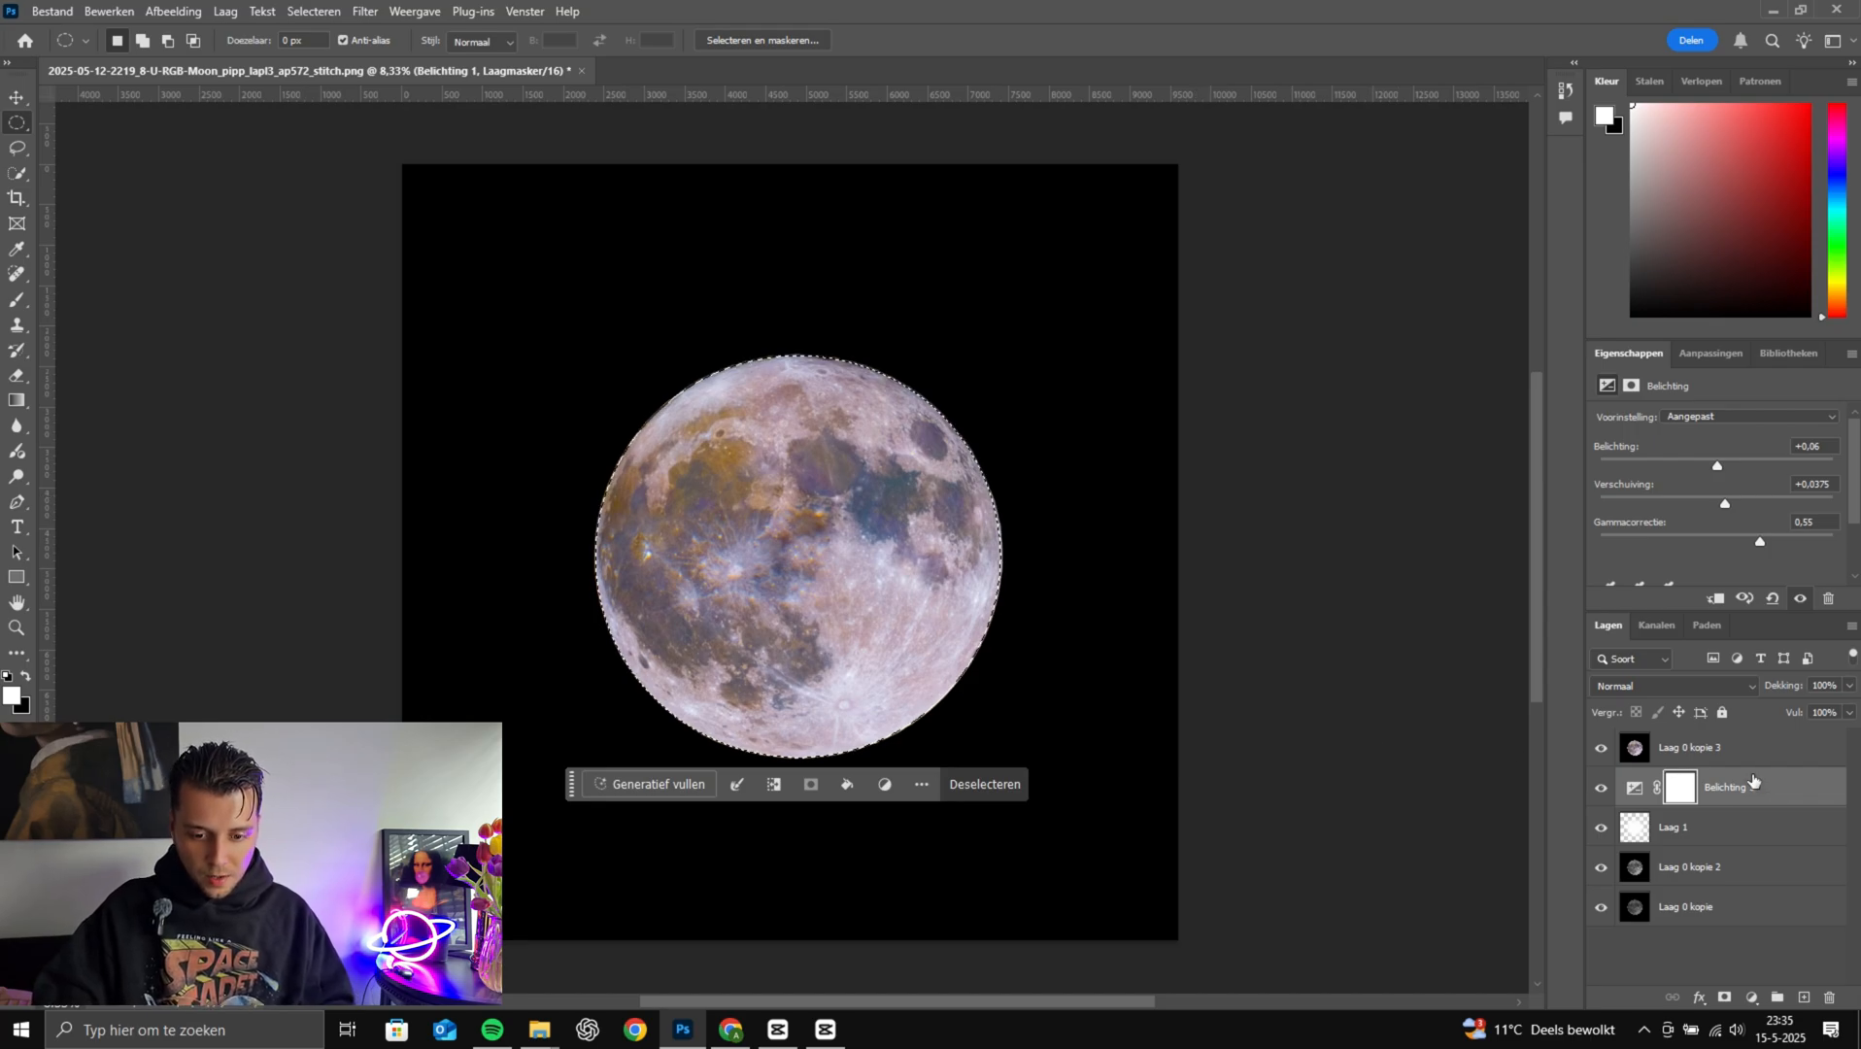
# Add a layer mask to Laag 0 kopie 3 from the Moon selection so only the disc shows above the glow
pyautogui.click(1681, 788)
pyautogui.click(1637, 748)
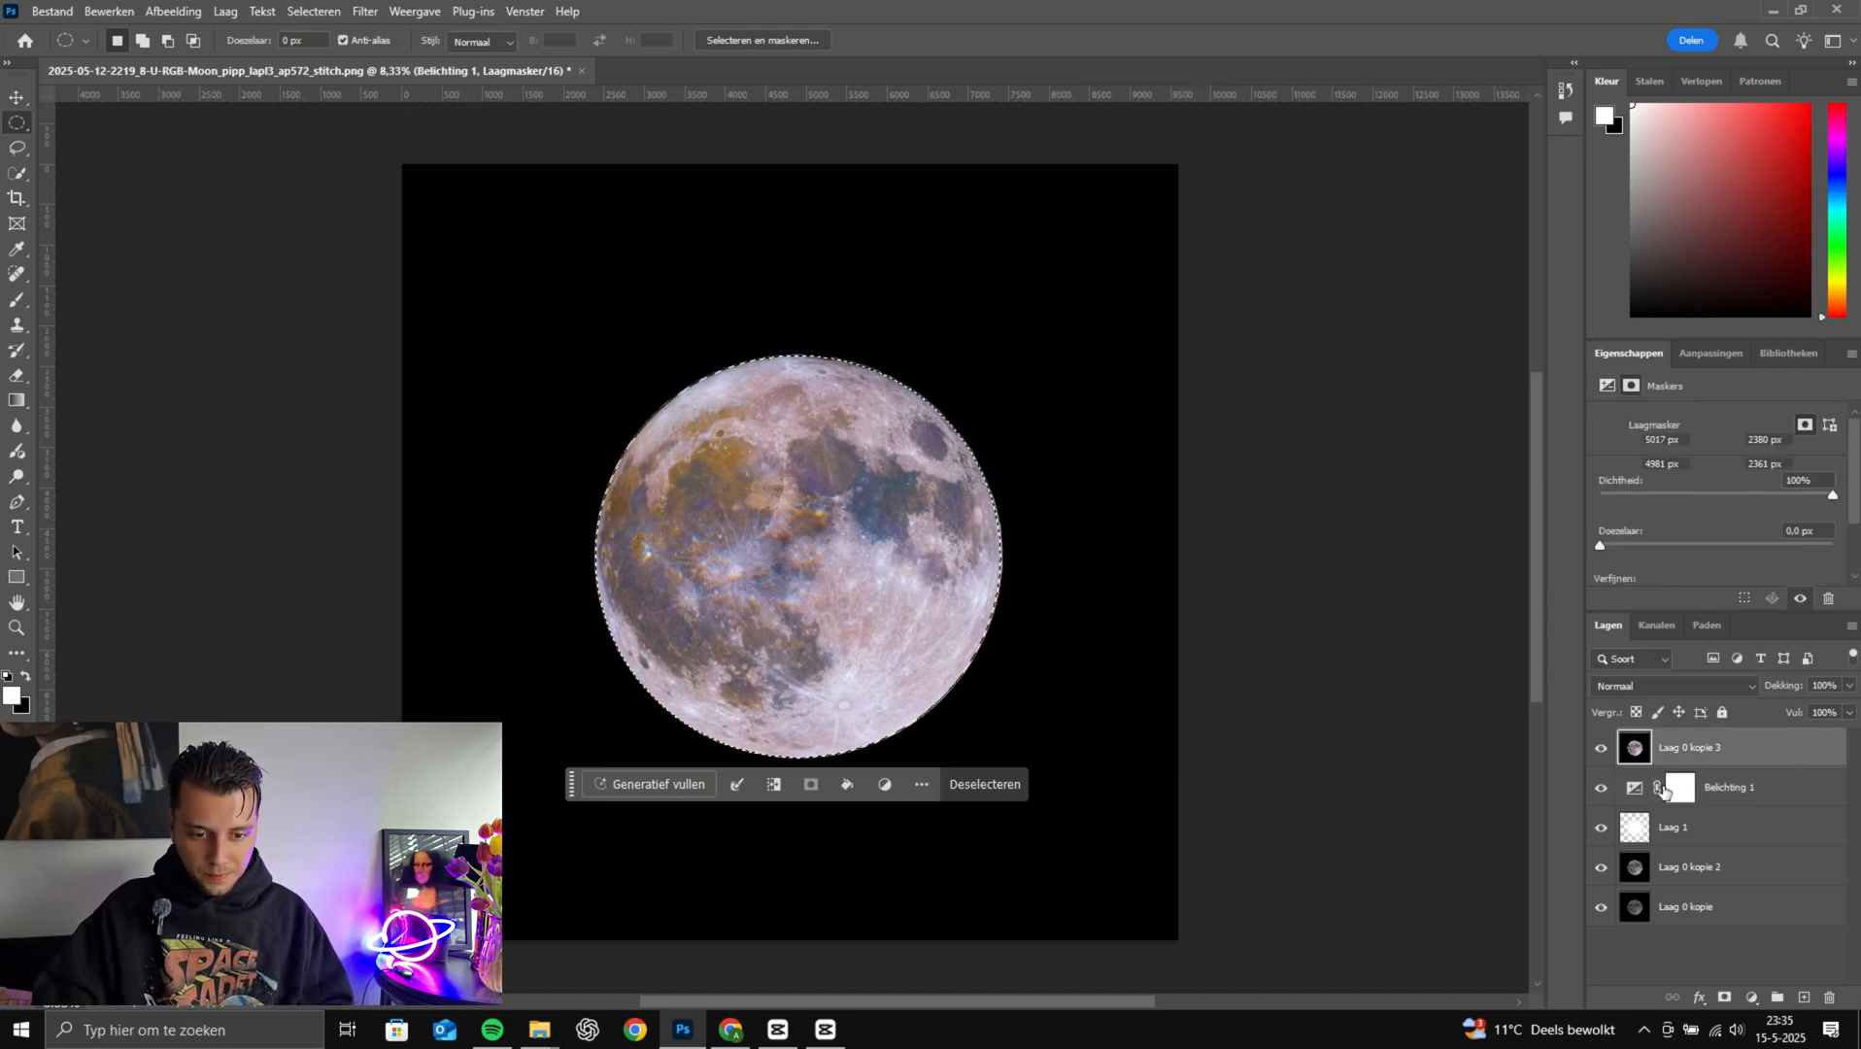
pyautogui.click(1728, 997)
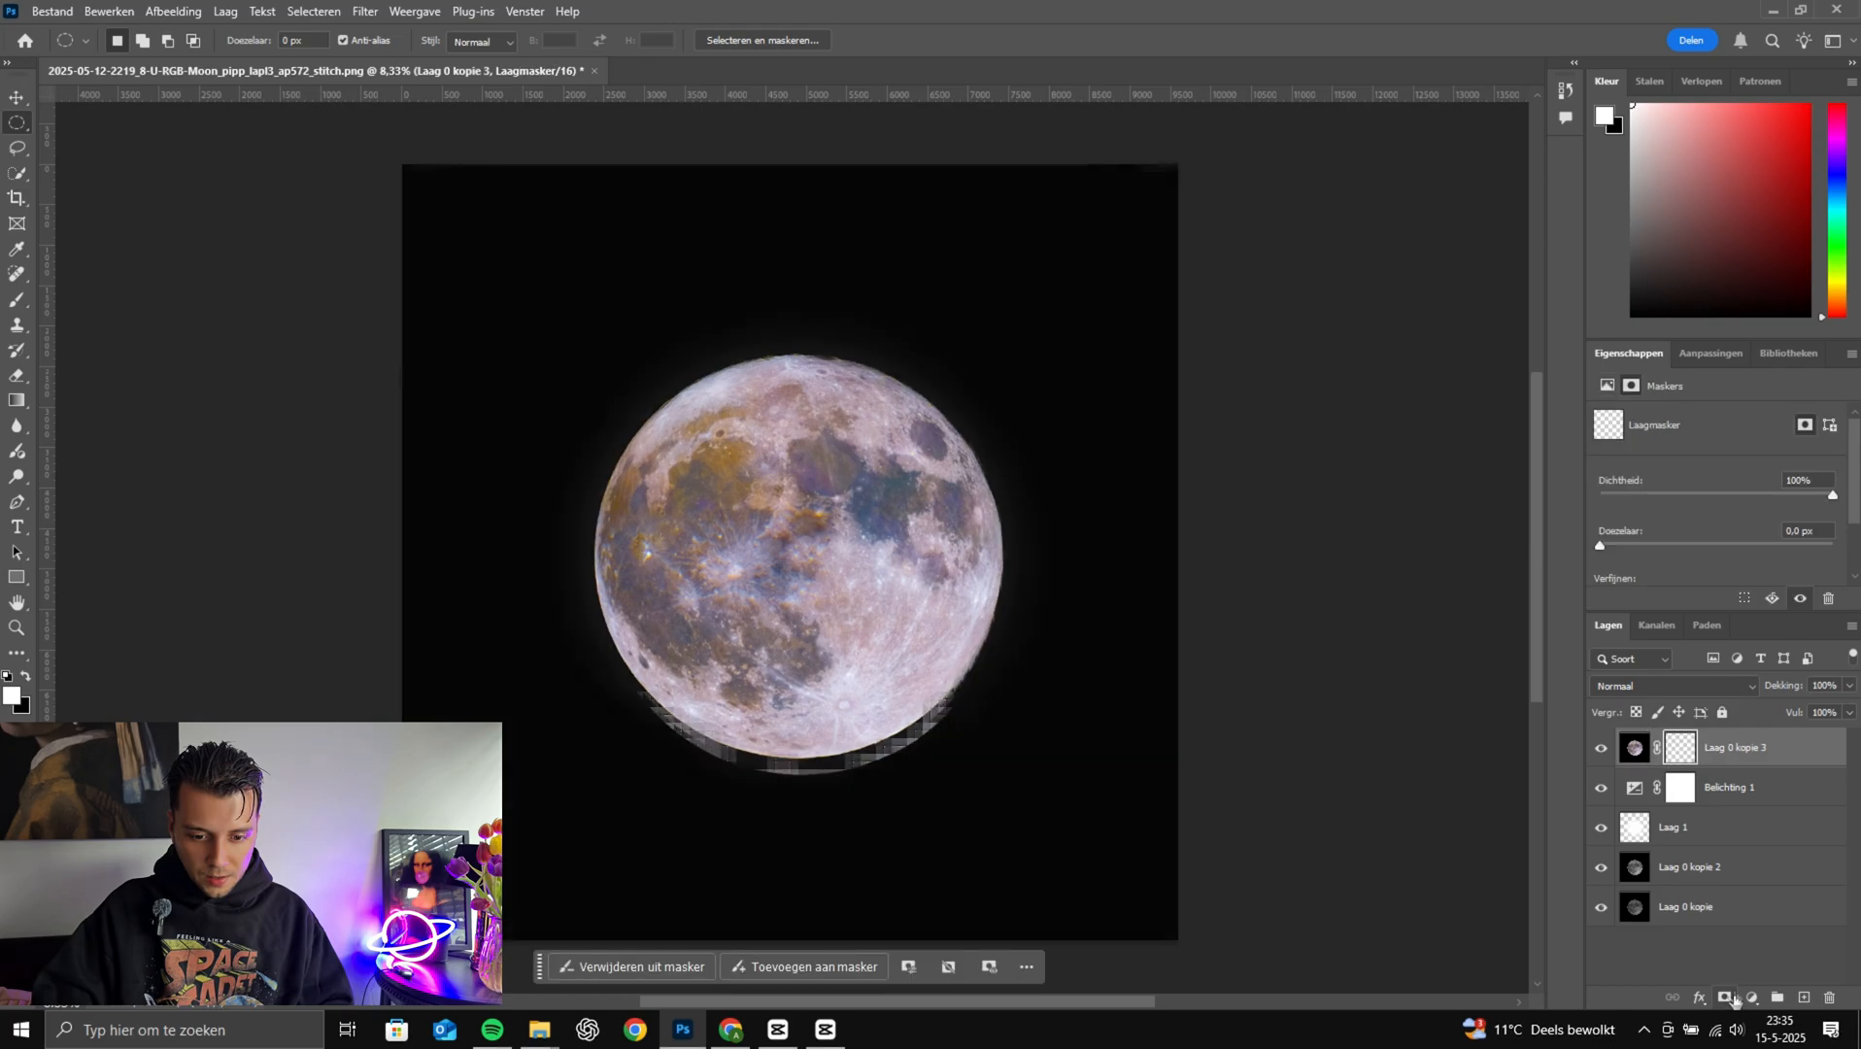
# Duplicate the masked Moon layer Laag 0 kopie 3 as Laag 0 kopie 4
pyautogui.click(1635, 749)
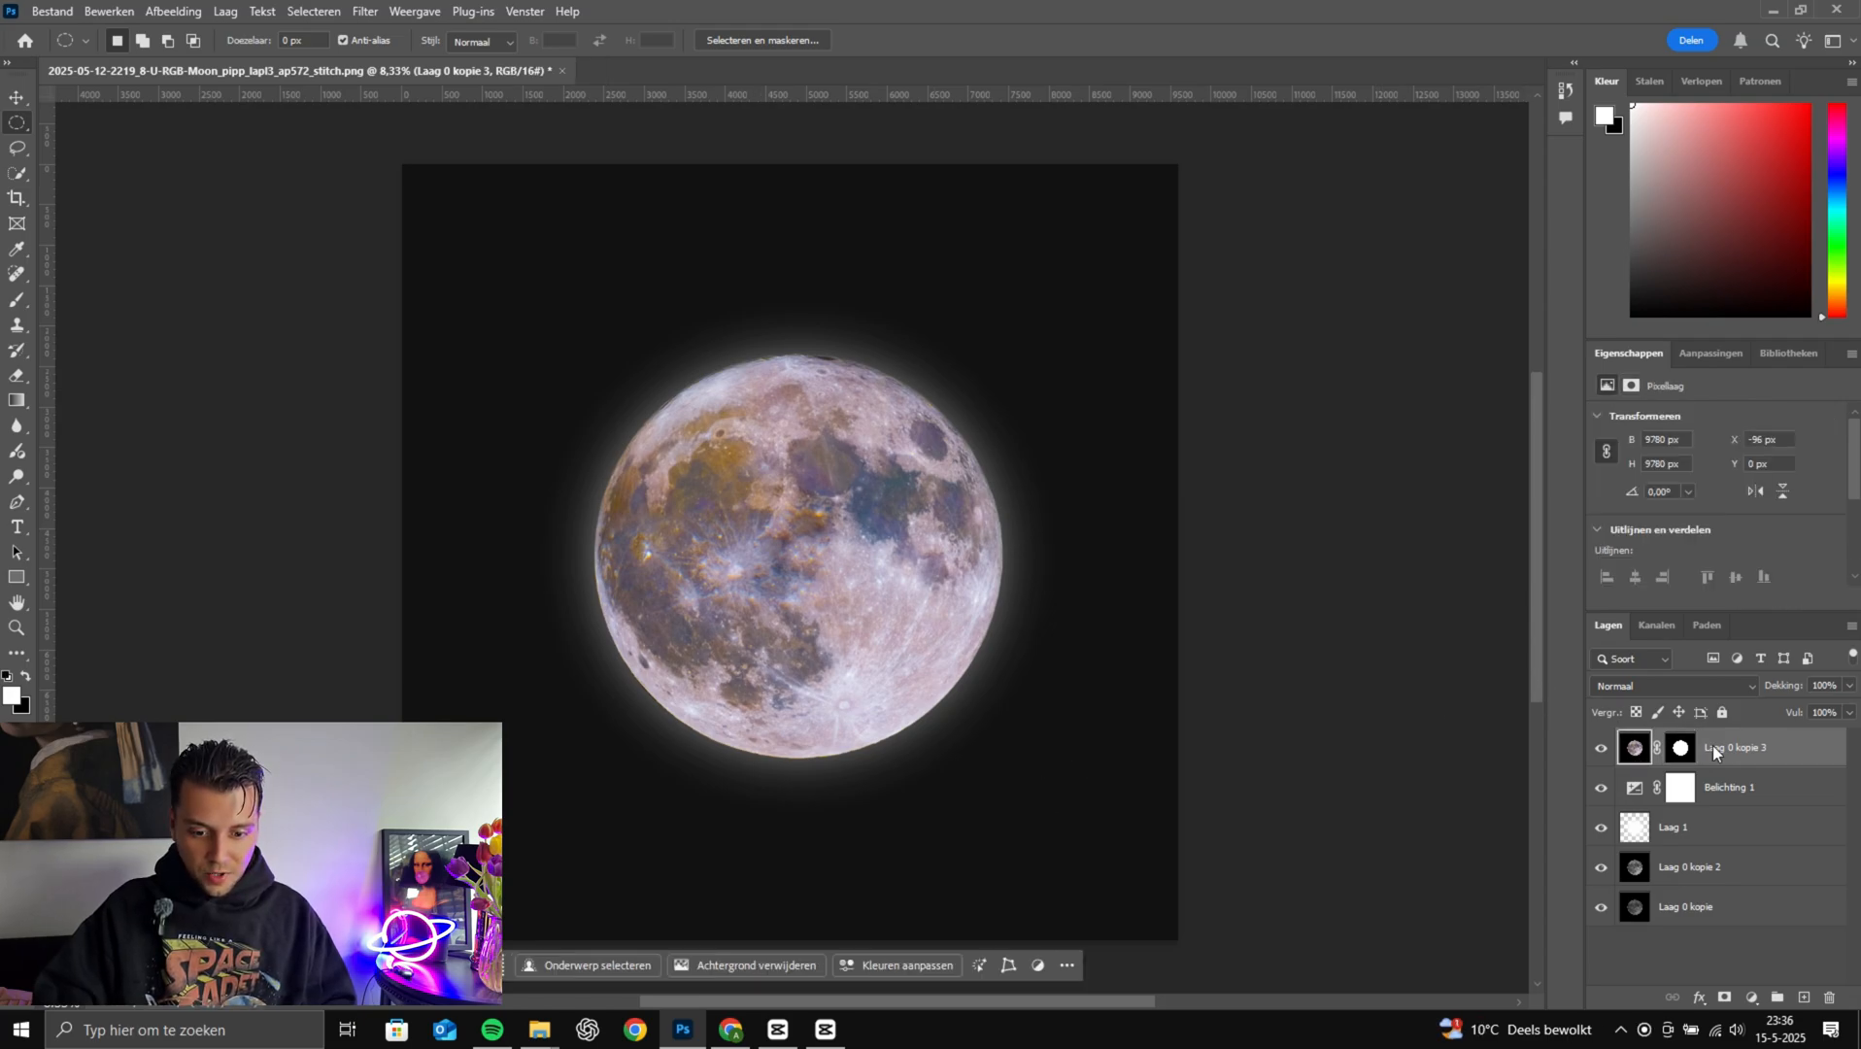
pyautogui.rightClick(1712, 750)
pyautogui.click(1690, 256)
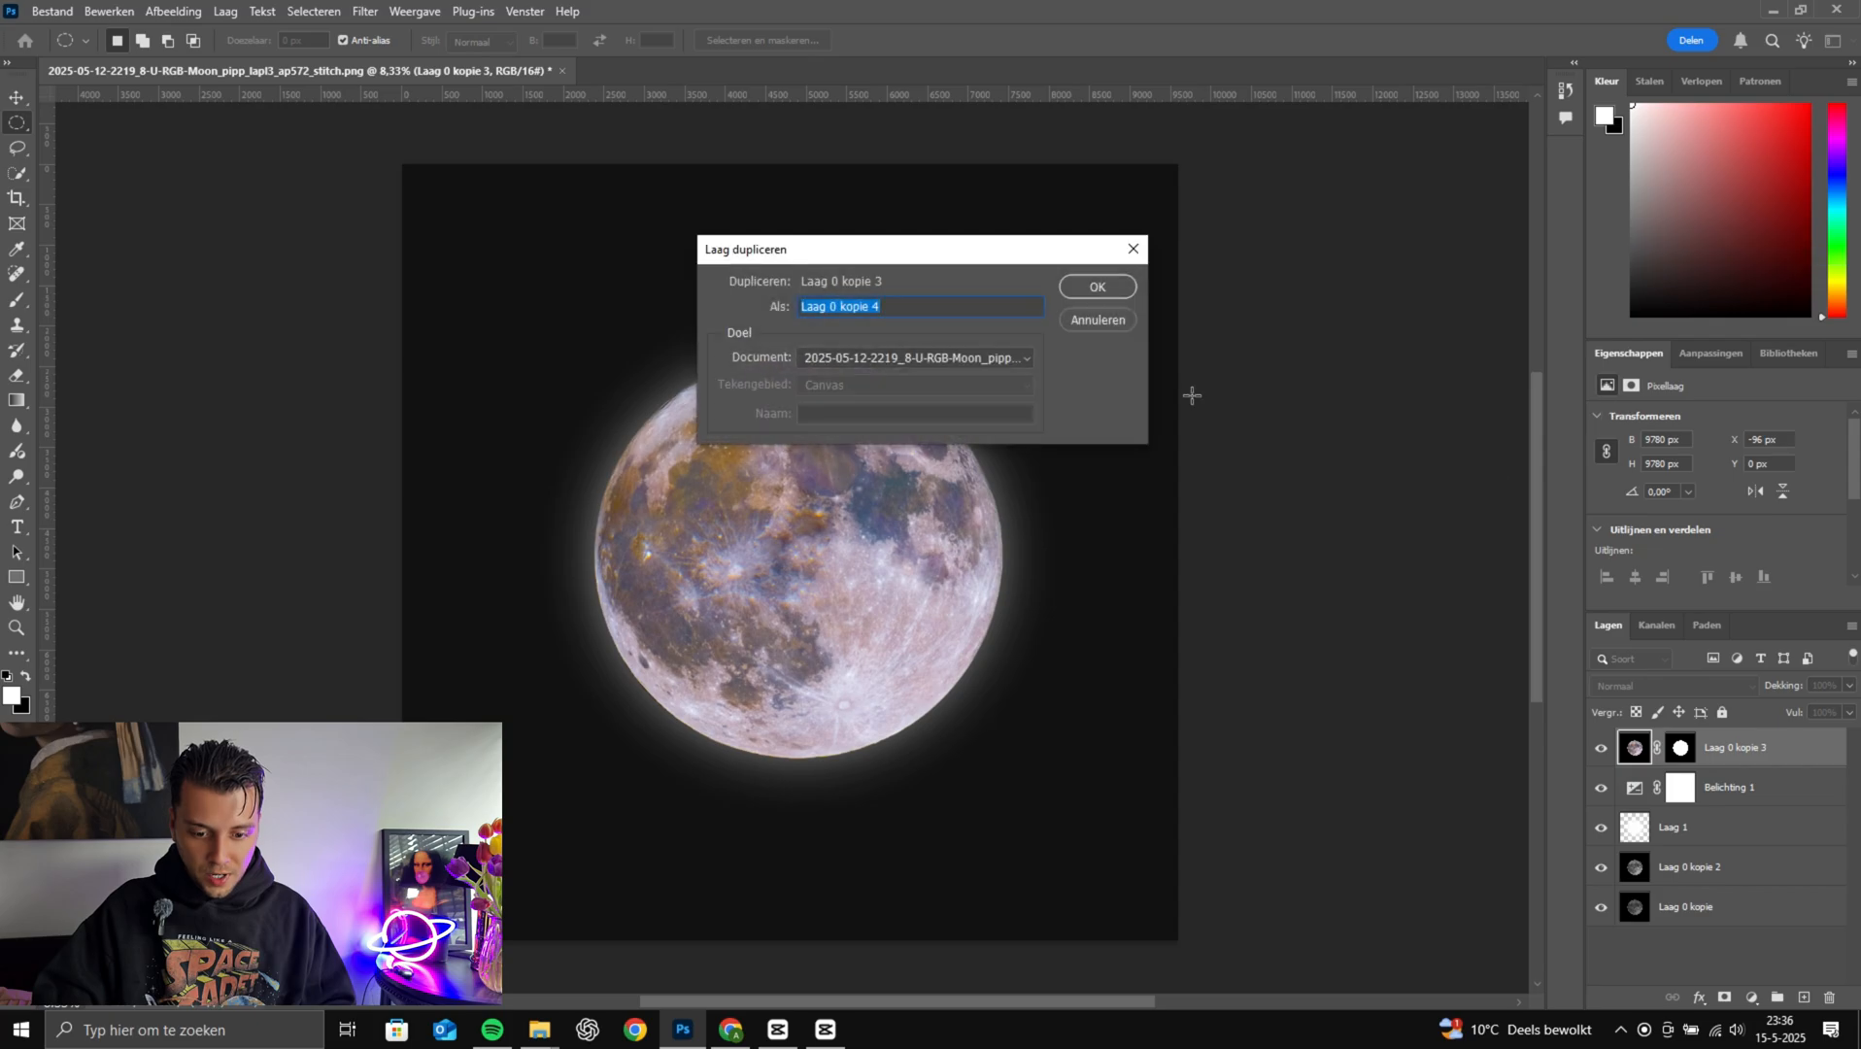
pyautogui.click(1118, 289)
# Apply the Camera Raw filter to Laag 0 kopie 4 with raised contrast, lowered whites, texture +29, local contrast -24 and sharpening 150
pyautogui.click(365, 11)
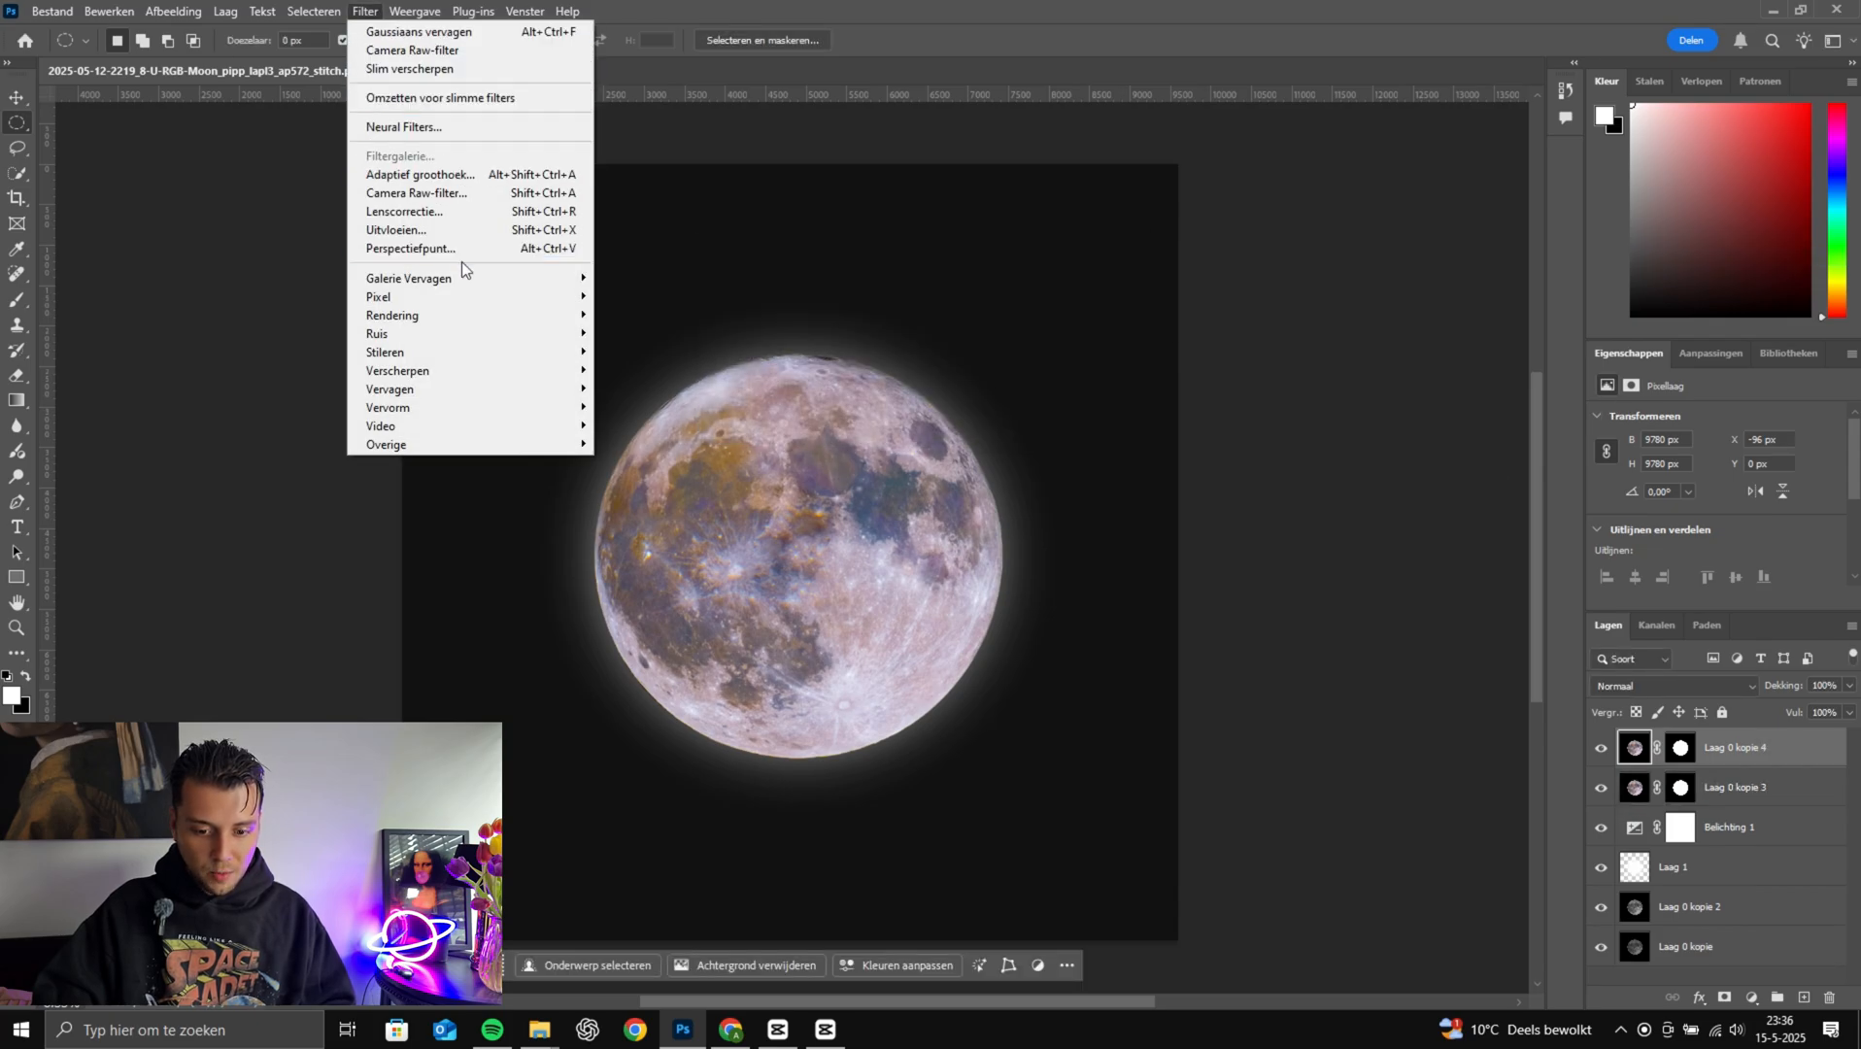
pyautogui.click(450, 193)
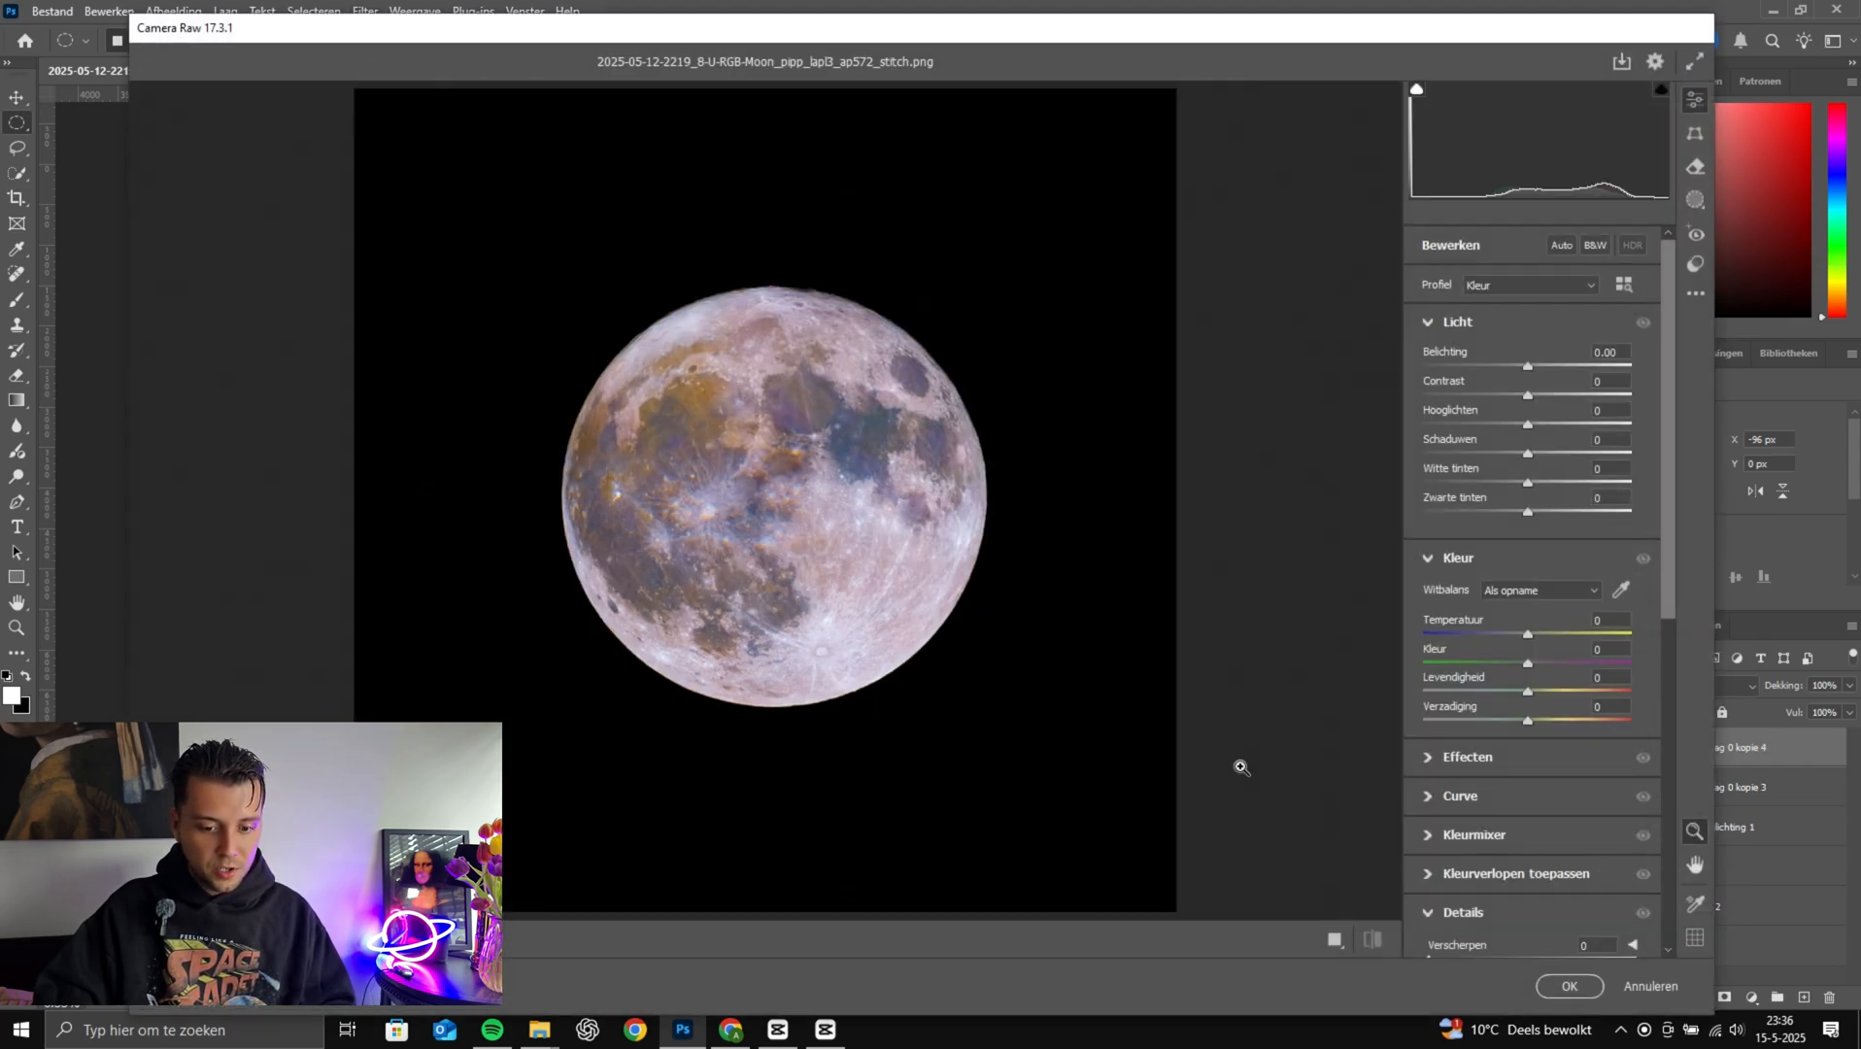
pyautogui.moveTo(1528, 367); pyautogui.dragTo(1521, 366)
pyautogui.moveTo(1528, 395); pyautogui.dragTo(1565, 395)
pyautogui.moveTo(1528, 512)
pyautogui.mouseDown()
pyautogui.moveTo(1499, 512)
pyautogui.moveTo(1526, 512)
pyautogui.mouseUp()
pyautogui.moveTo(1528, 483); pyautogui.dragTo(1472, 493)
pyautogui.scroll(-5, 1431, 496)
pyautogui.scroll(1, 1472, 555)
pyautogui.click(1468, 407)
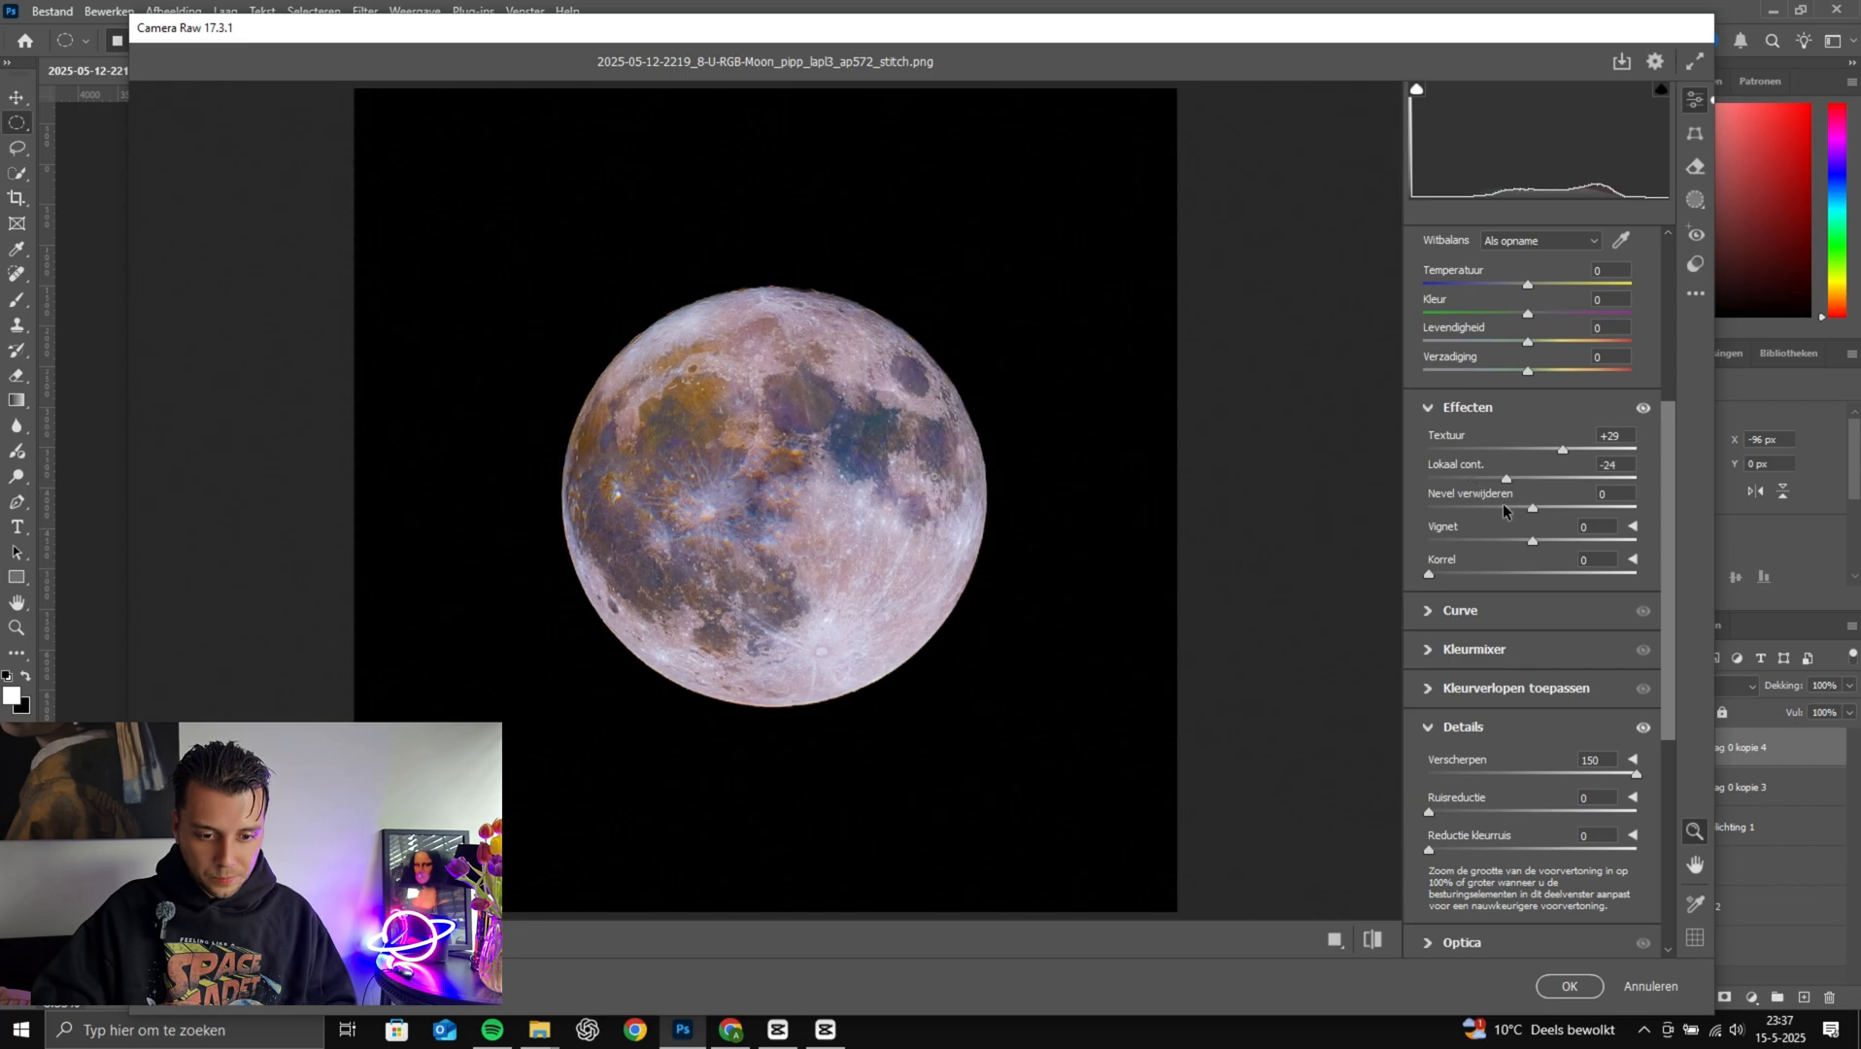
pyautogui.press('Return')
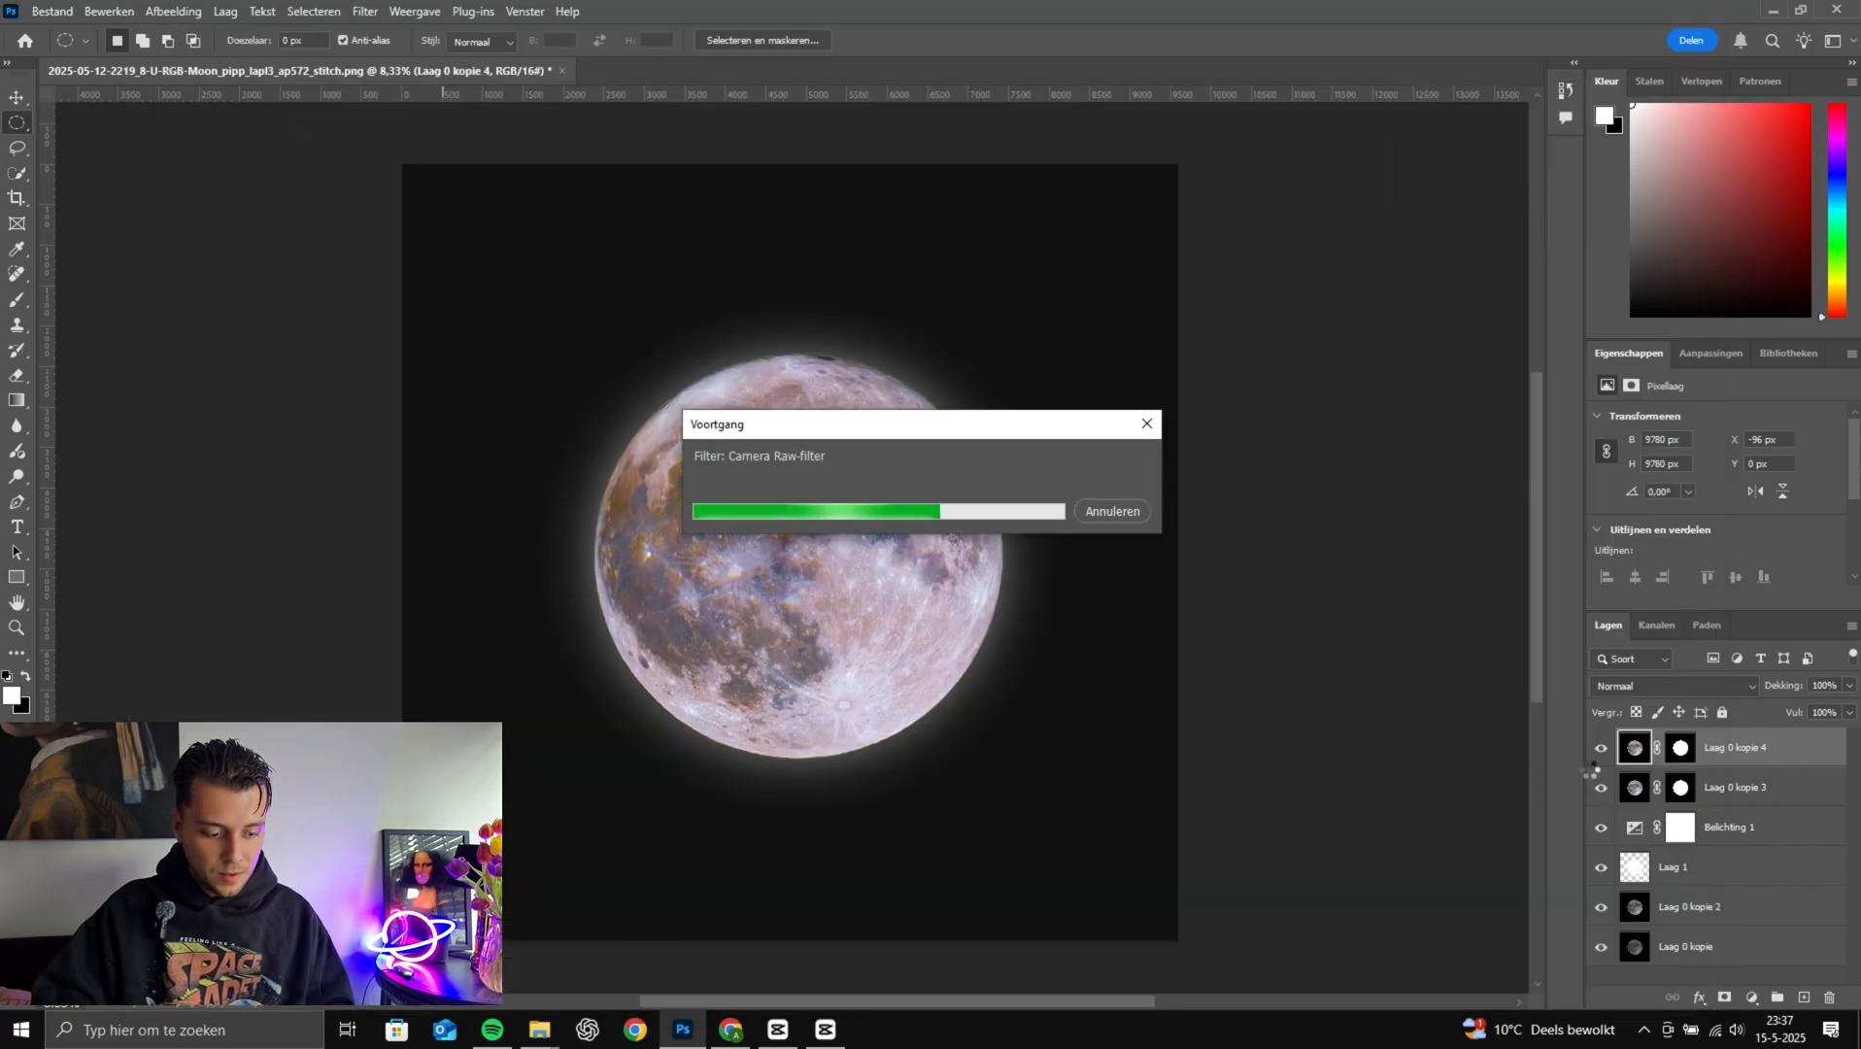
# Soften the Camera Raw result by lowering Laag 0 kopie 4 to 65% fill and 64% opacity
pyautogui.click(1848, 713)
pyautogui.moveTo(1849, 735)
pyautogui.mouseDown()
pyautogui.moveTo(1704, 749)
pyautogui.moveTo(1856, 744)
pyautogui.mouseUp()
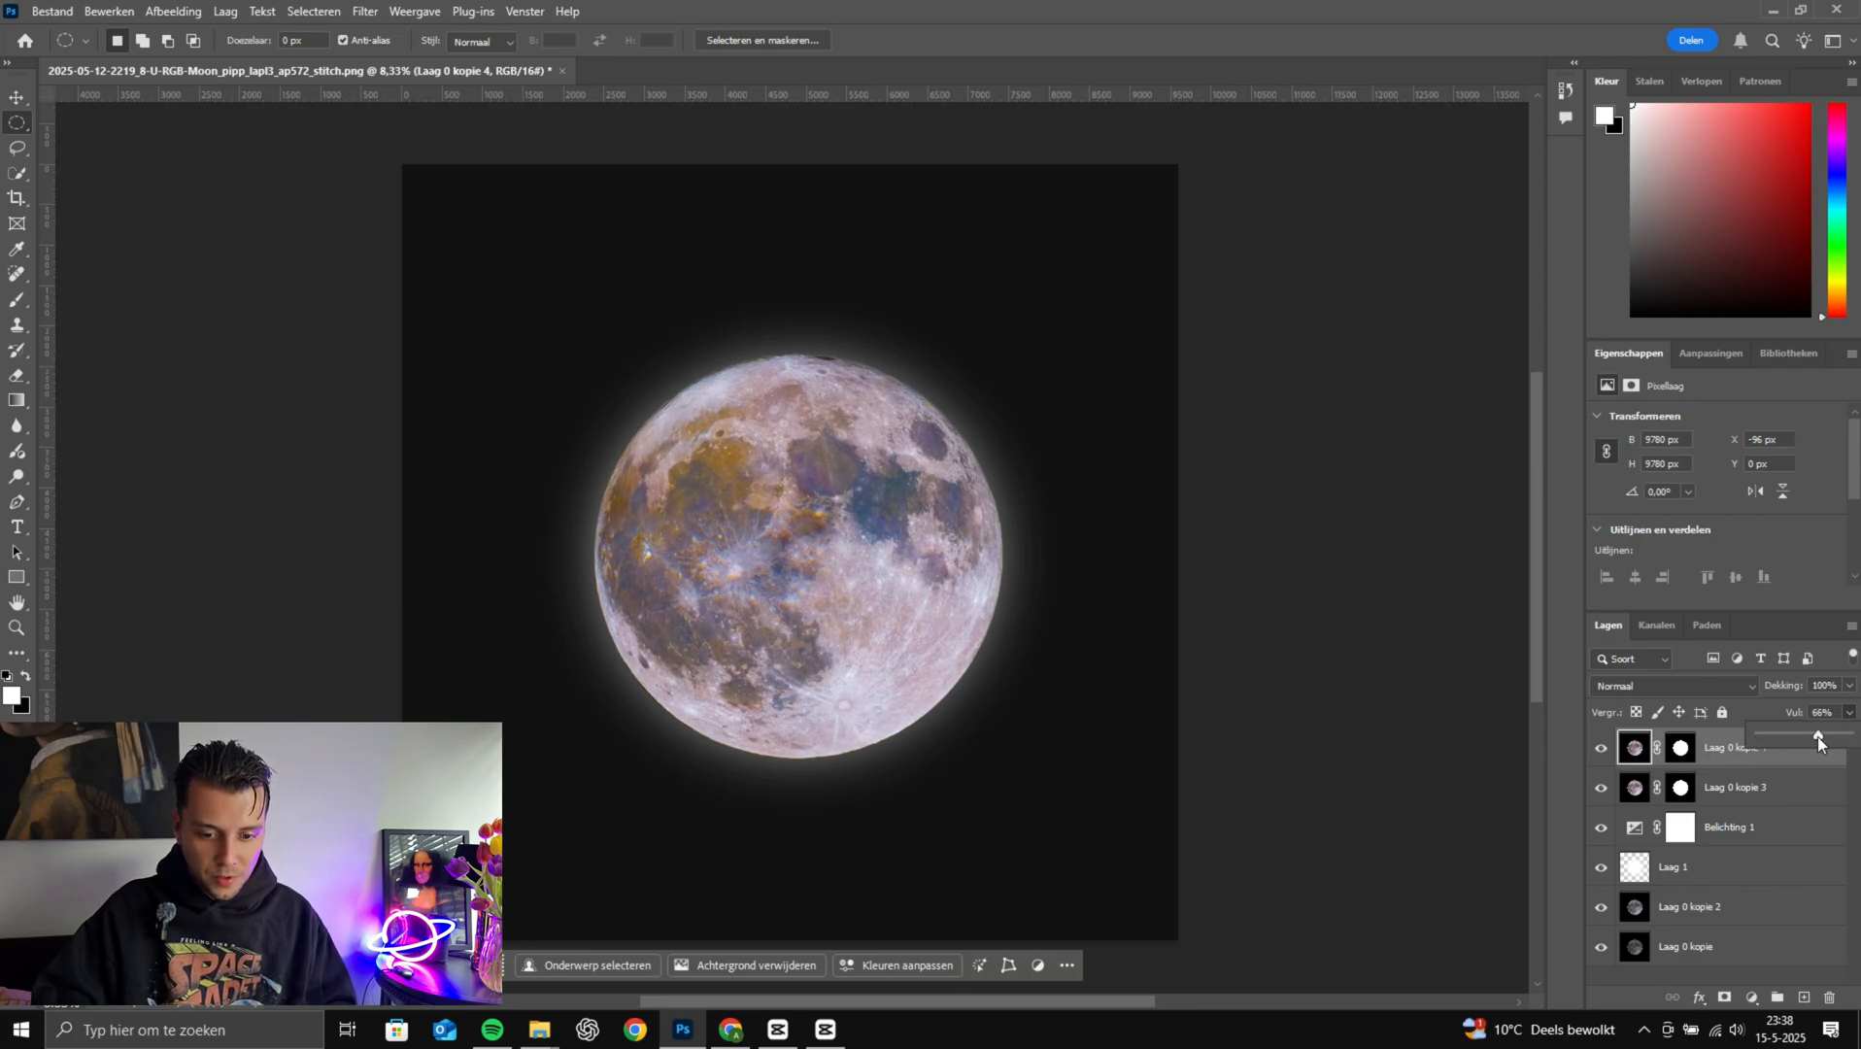
pyautogui.press('z')
pyautogui.moveTo(687, 623); pyautogui.dragTo(1266, 714)
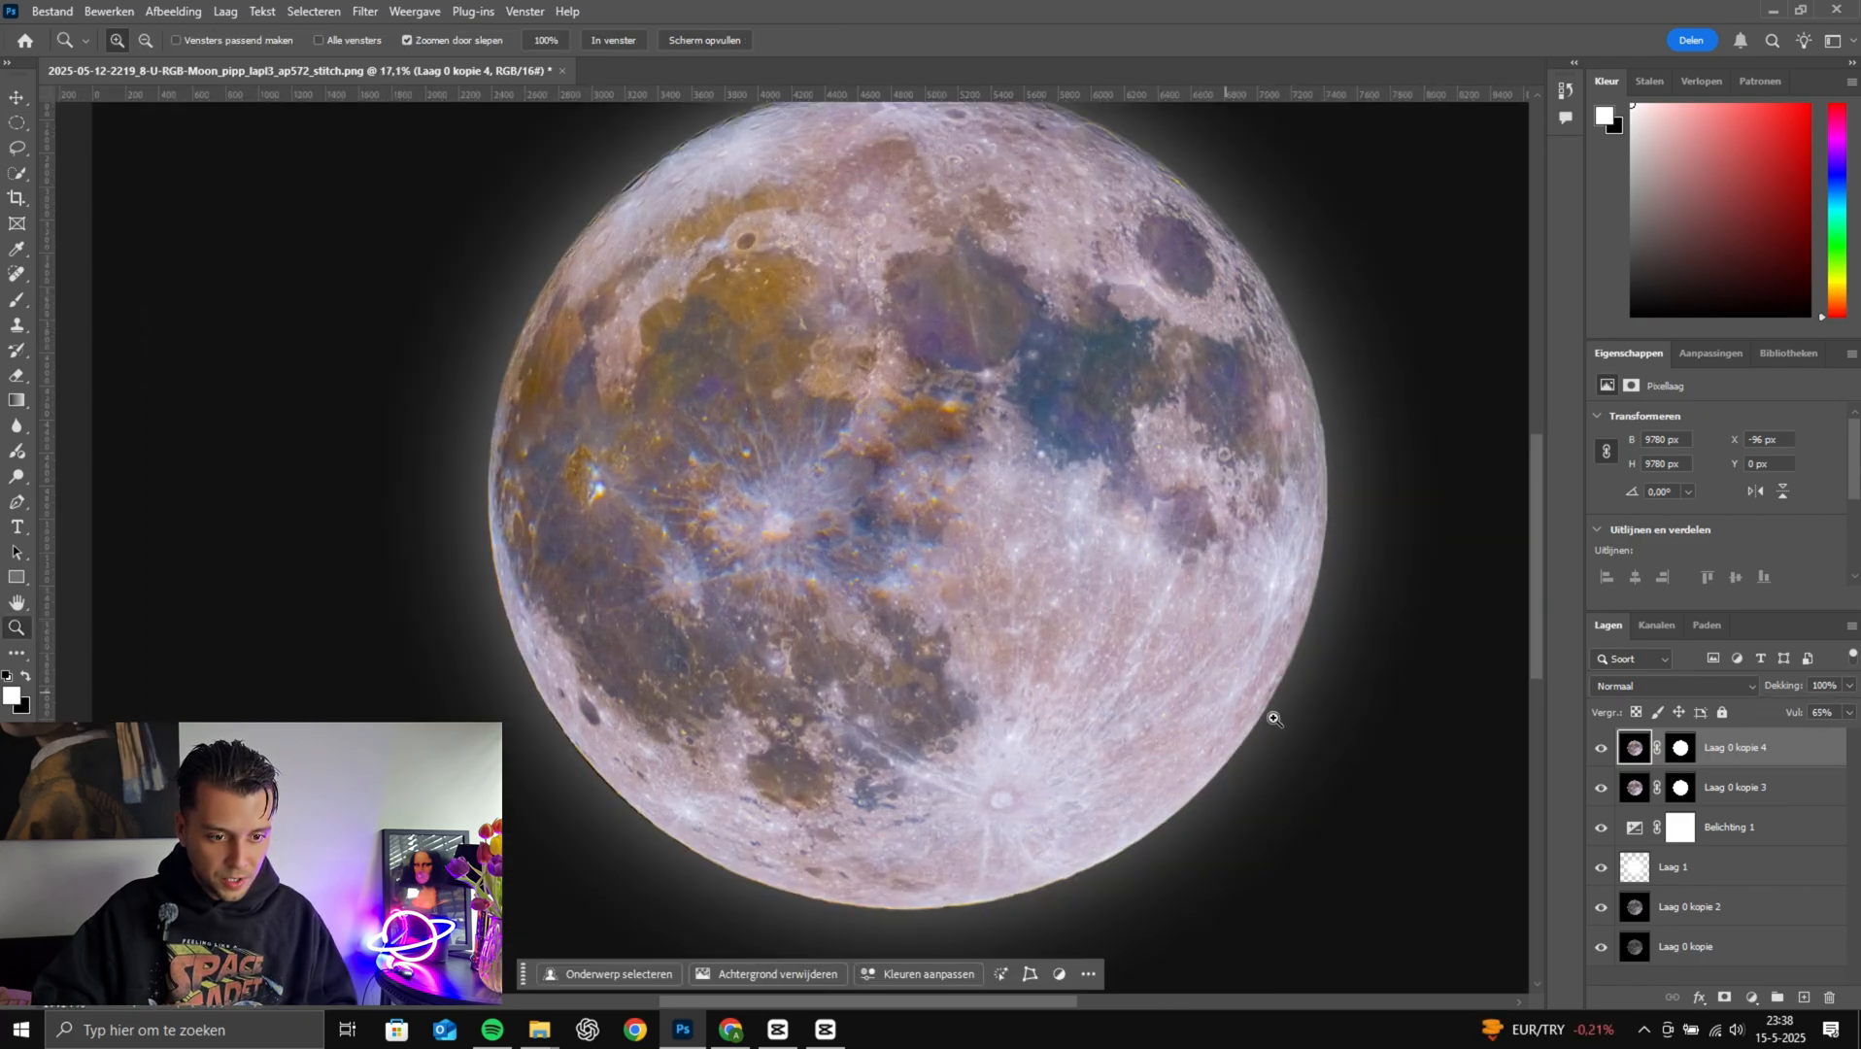
pyautogui.moveTo(1849, 686); pyautogui.dragTo(1736, 724)
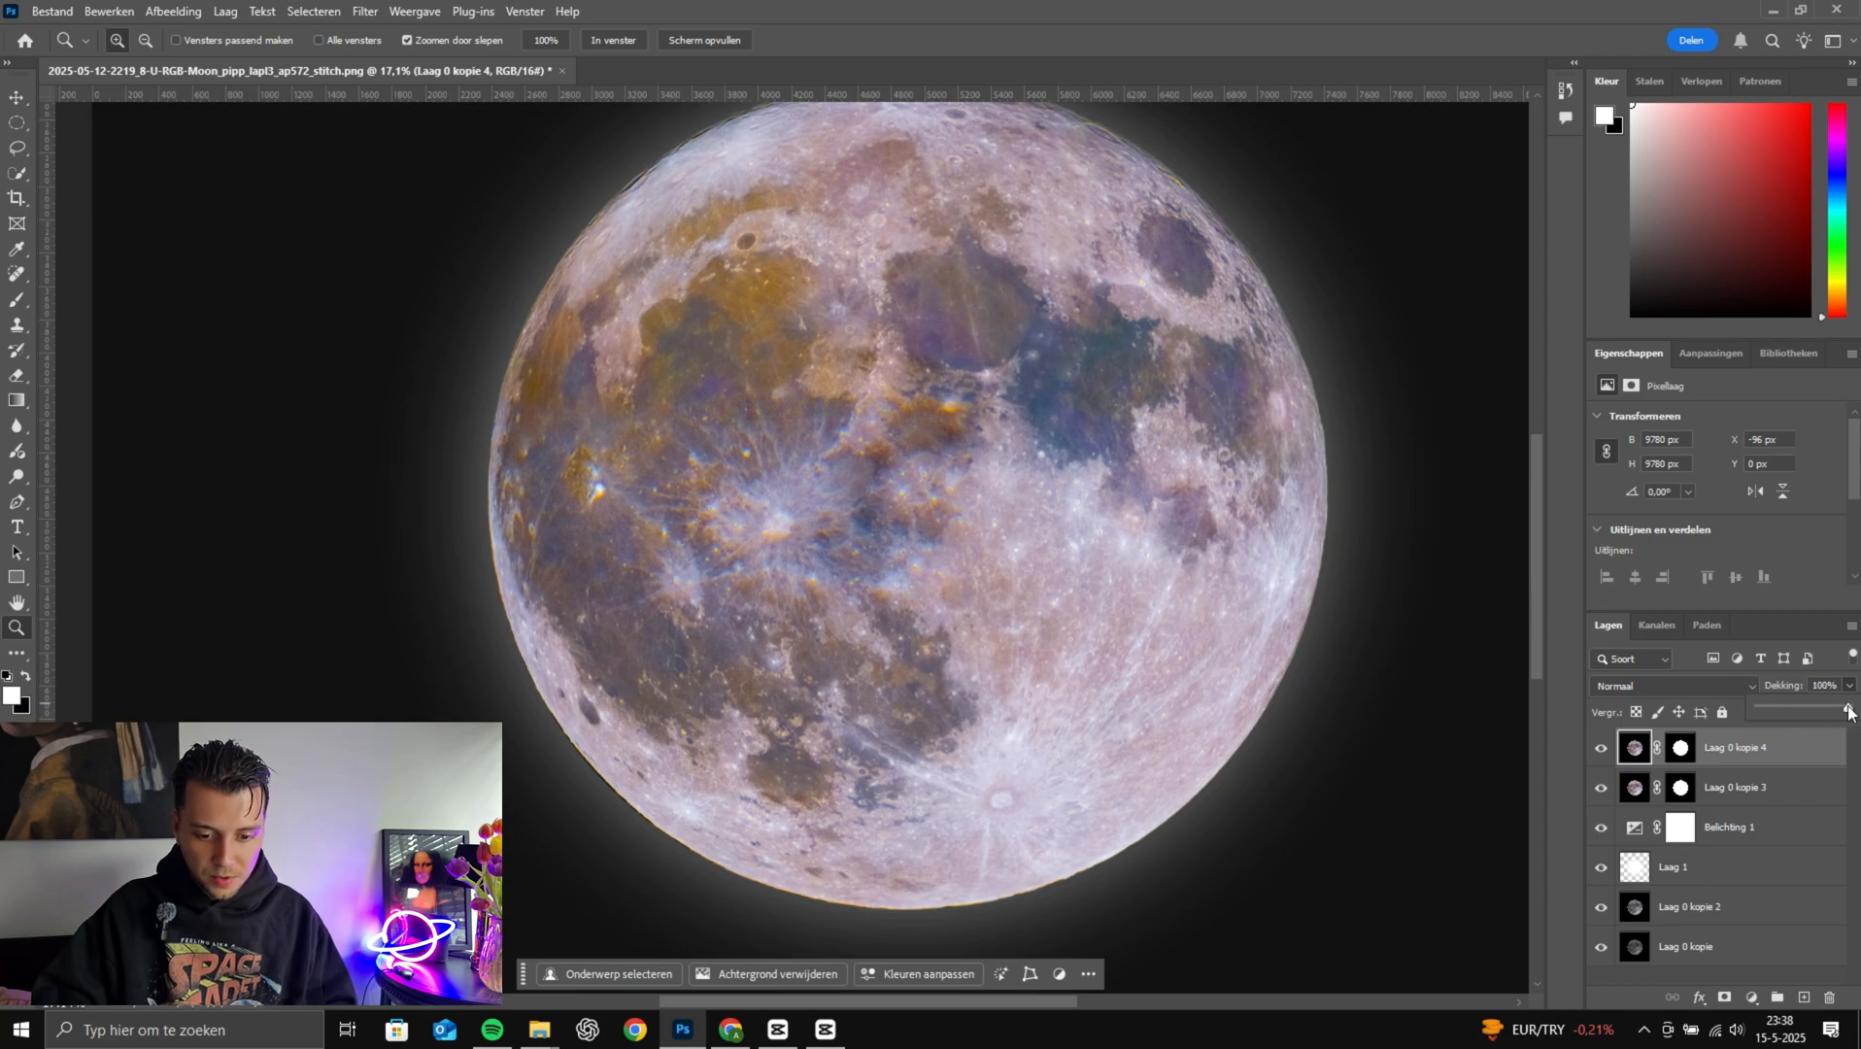
pyautogui.moveTo(1848, 713); pyautogui.dragTo(1827, 714)
pyautogui.keyDown('alt'); pyautogui.click(1005, 677); pyautogui.keyUp('alt')
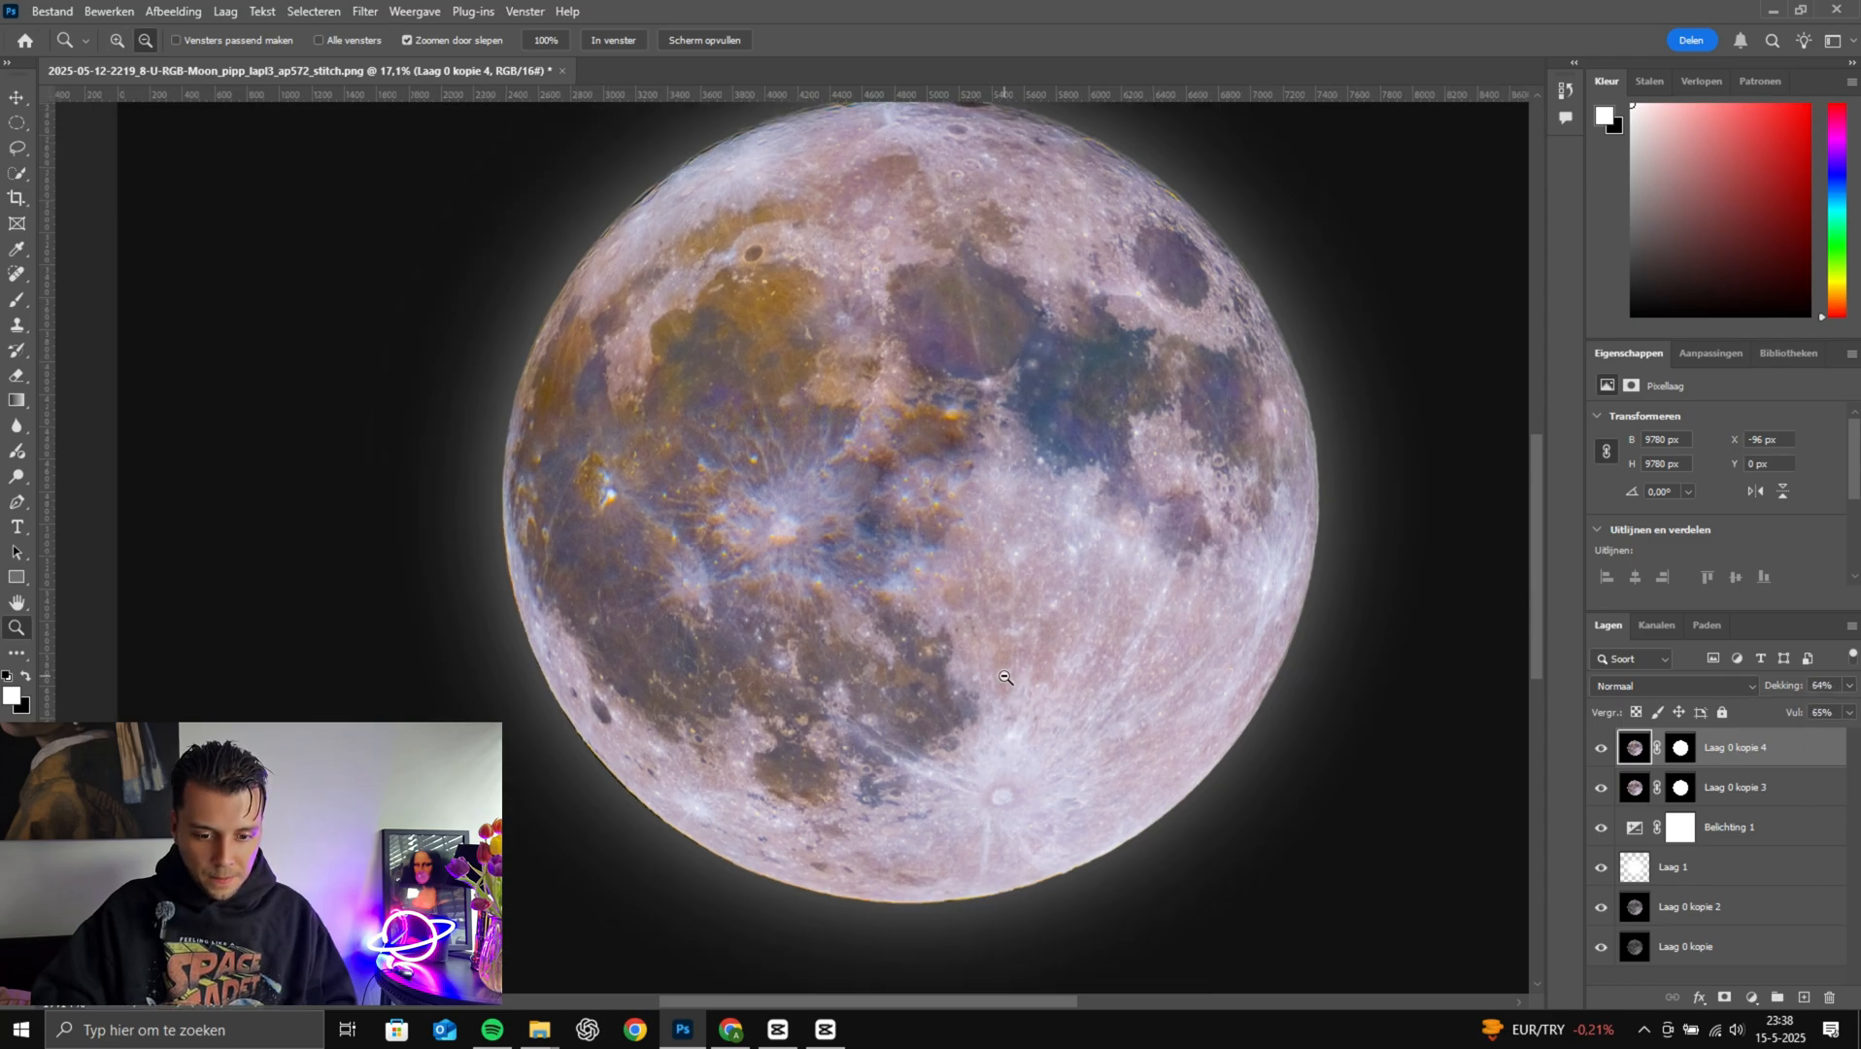
pyautogui.keyDown('alt'); pyautogui.click(1005, 677); pyautogui.keyUp('alt')
pyautogui.keyDown('alt'); pyautogui.click(1005, 677); pyautogui.keyUp('alt')
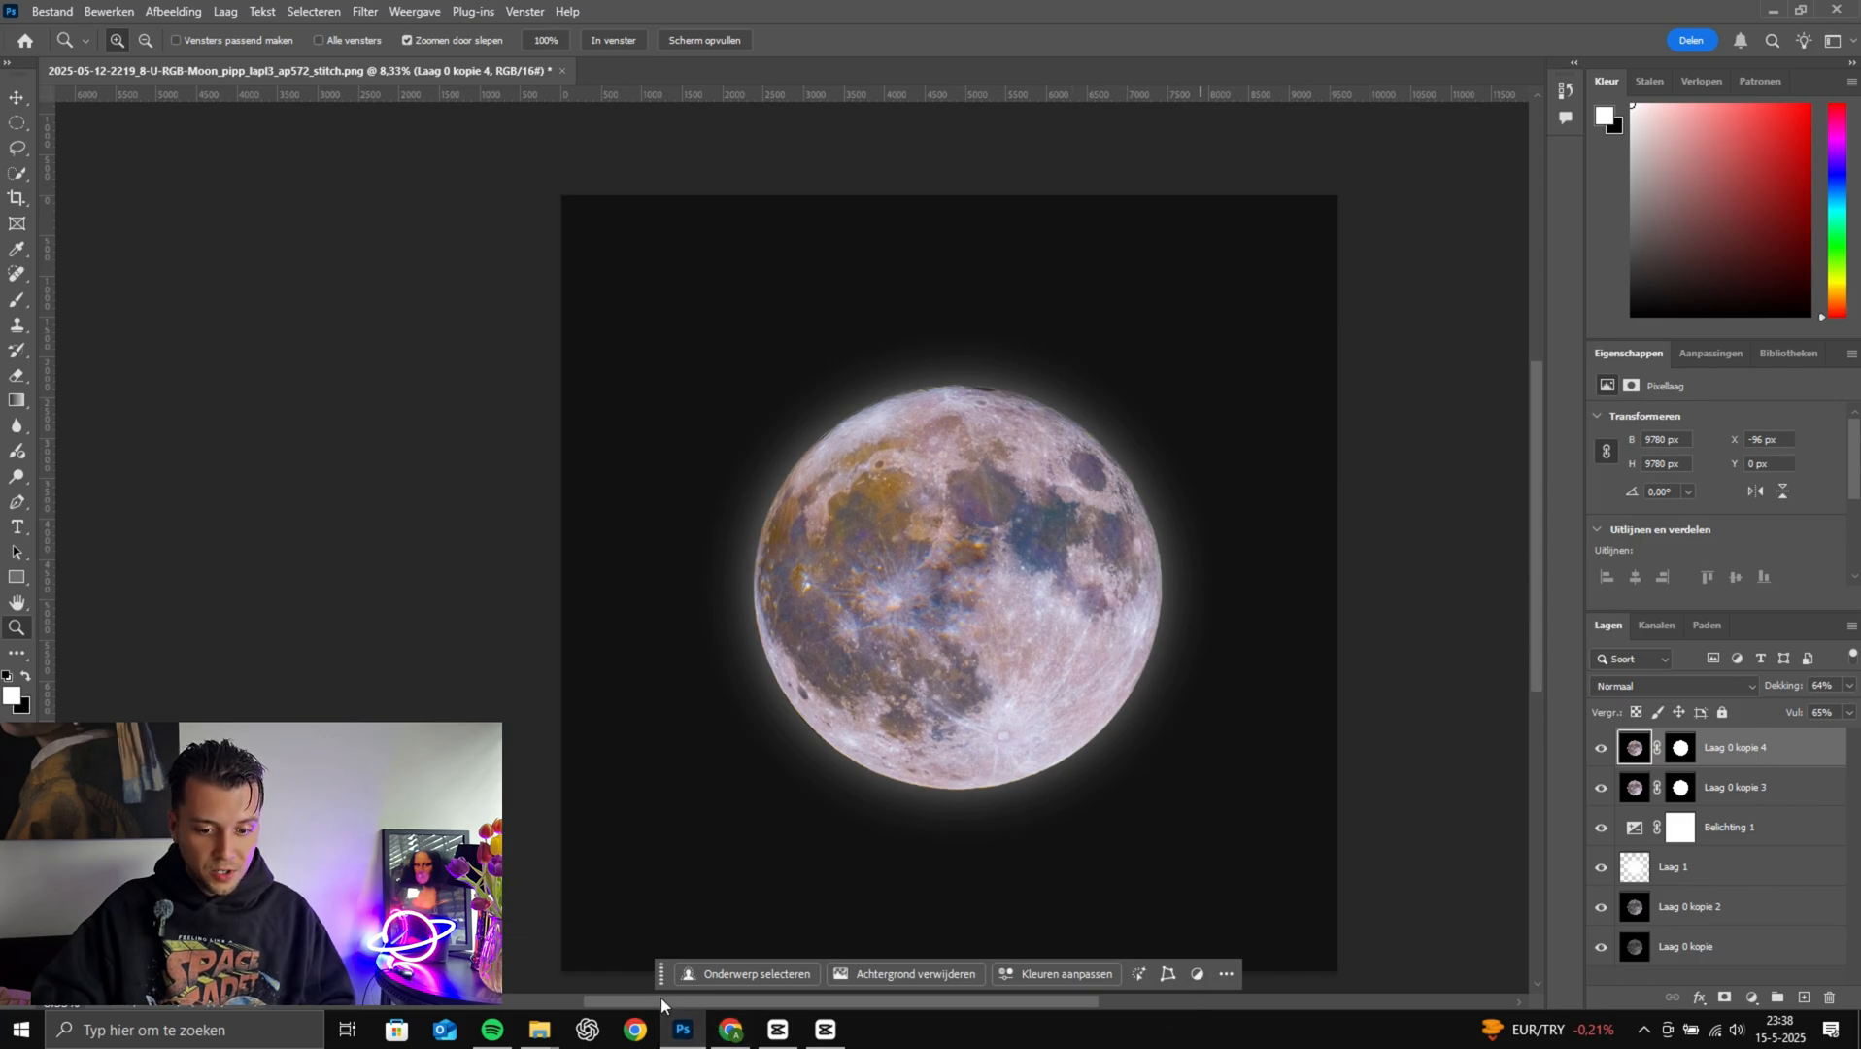
pyautogui.moveTo(660, 1001); pyautogui.dragTo(703, 998)
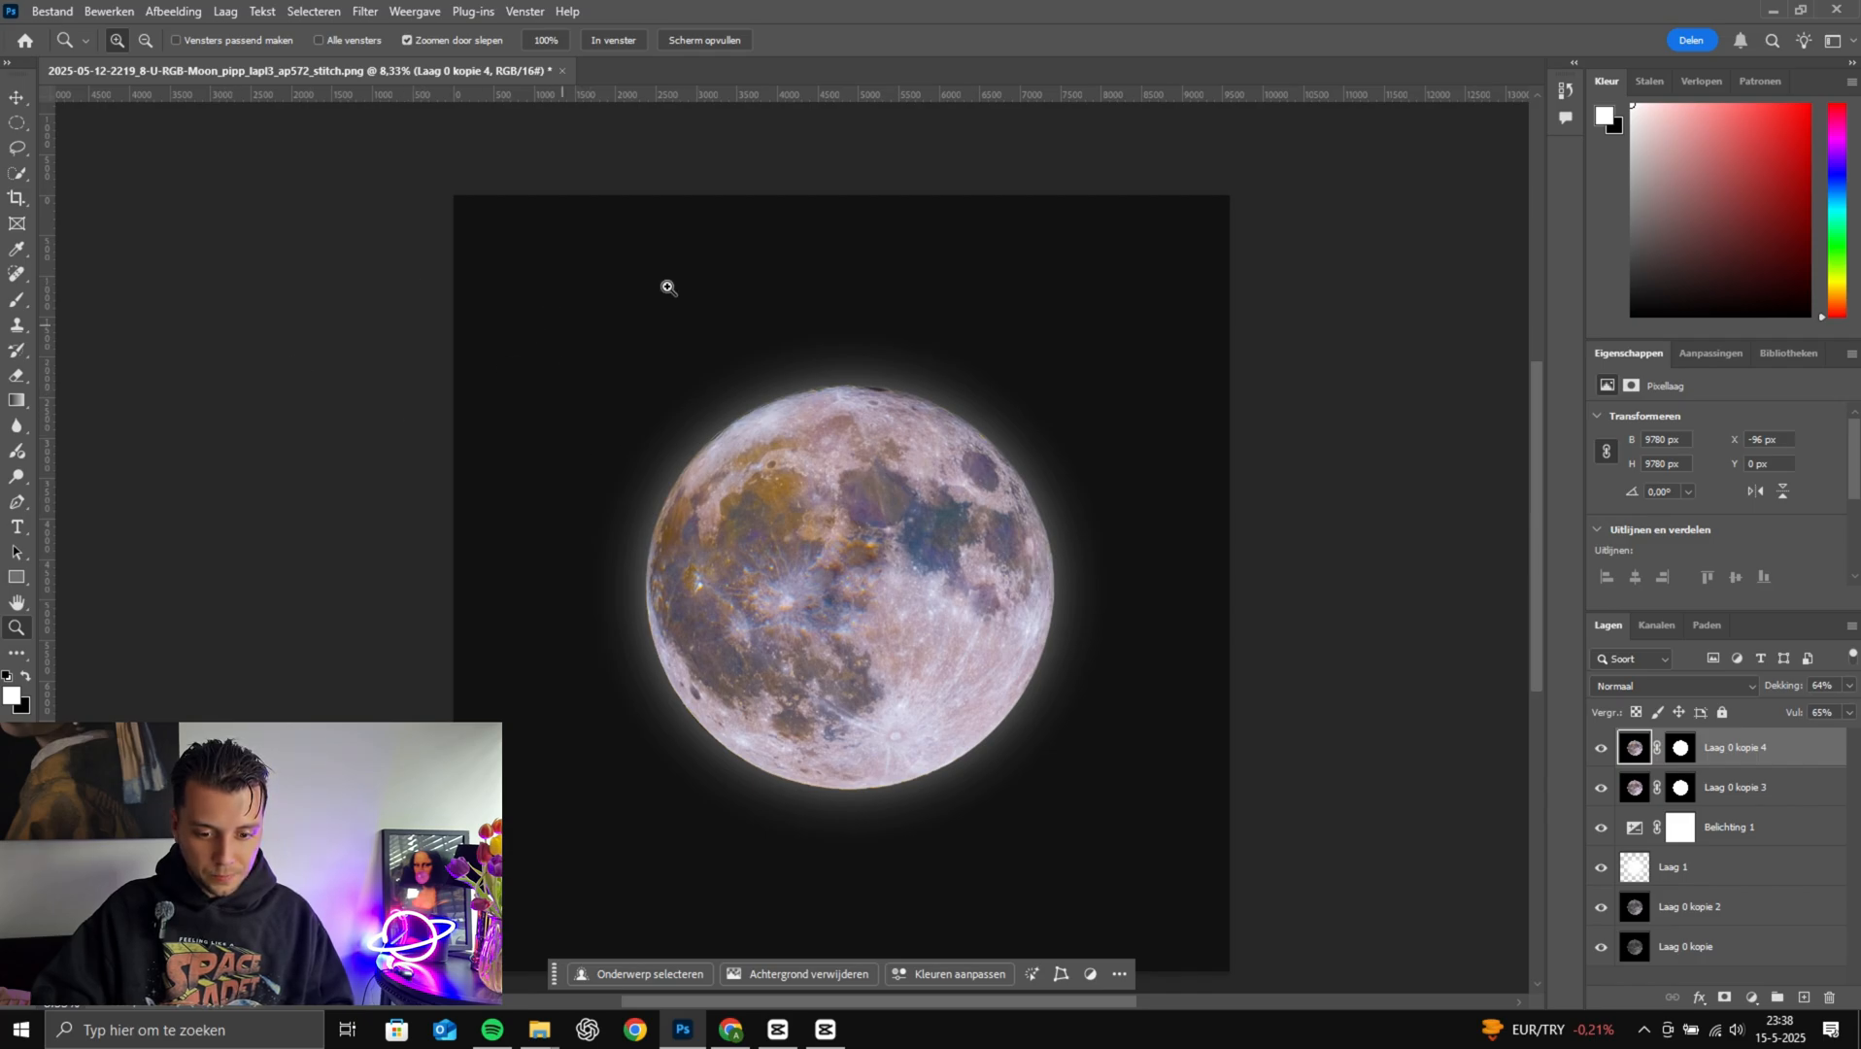
pyautogui.press('b')
pyautogui.press('z')
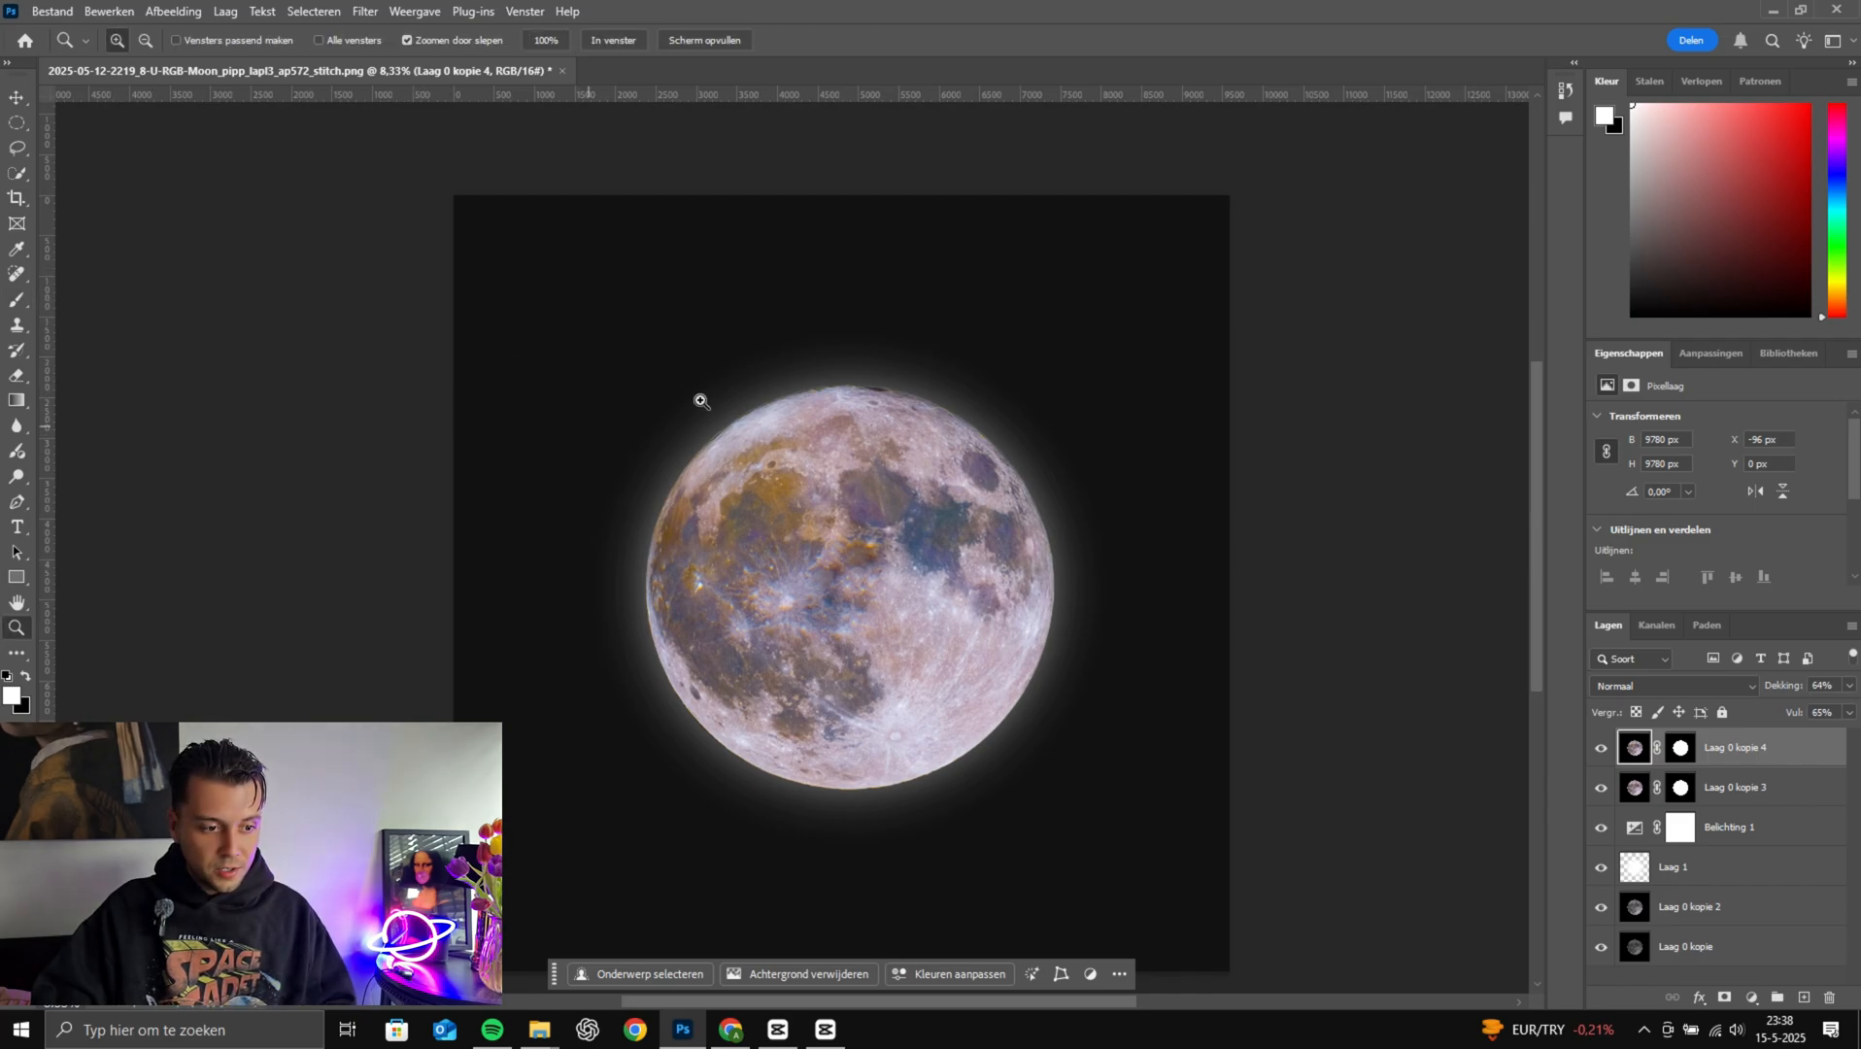
pyautogui.press('b')
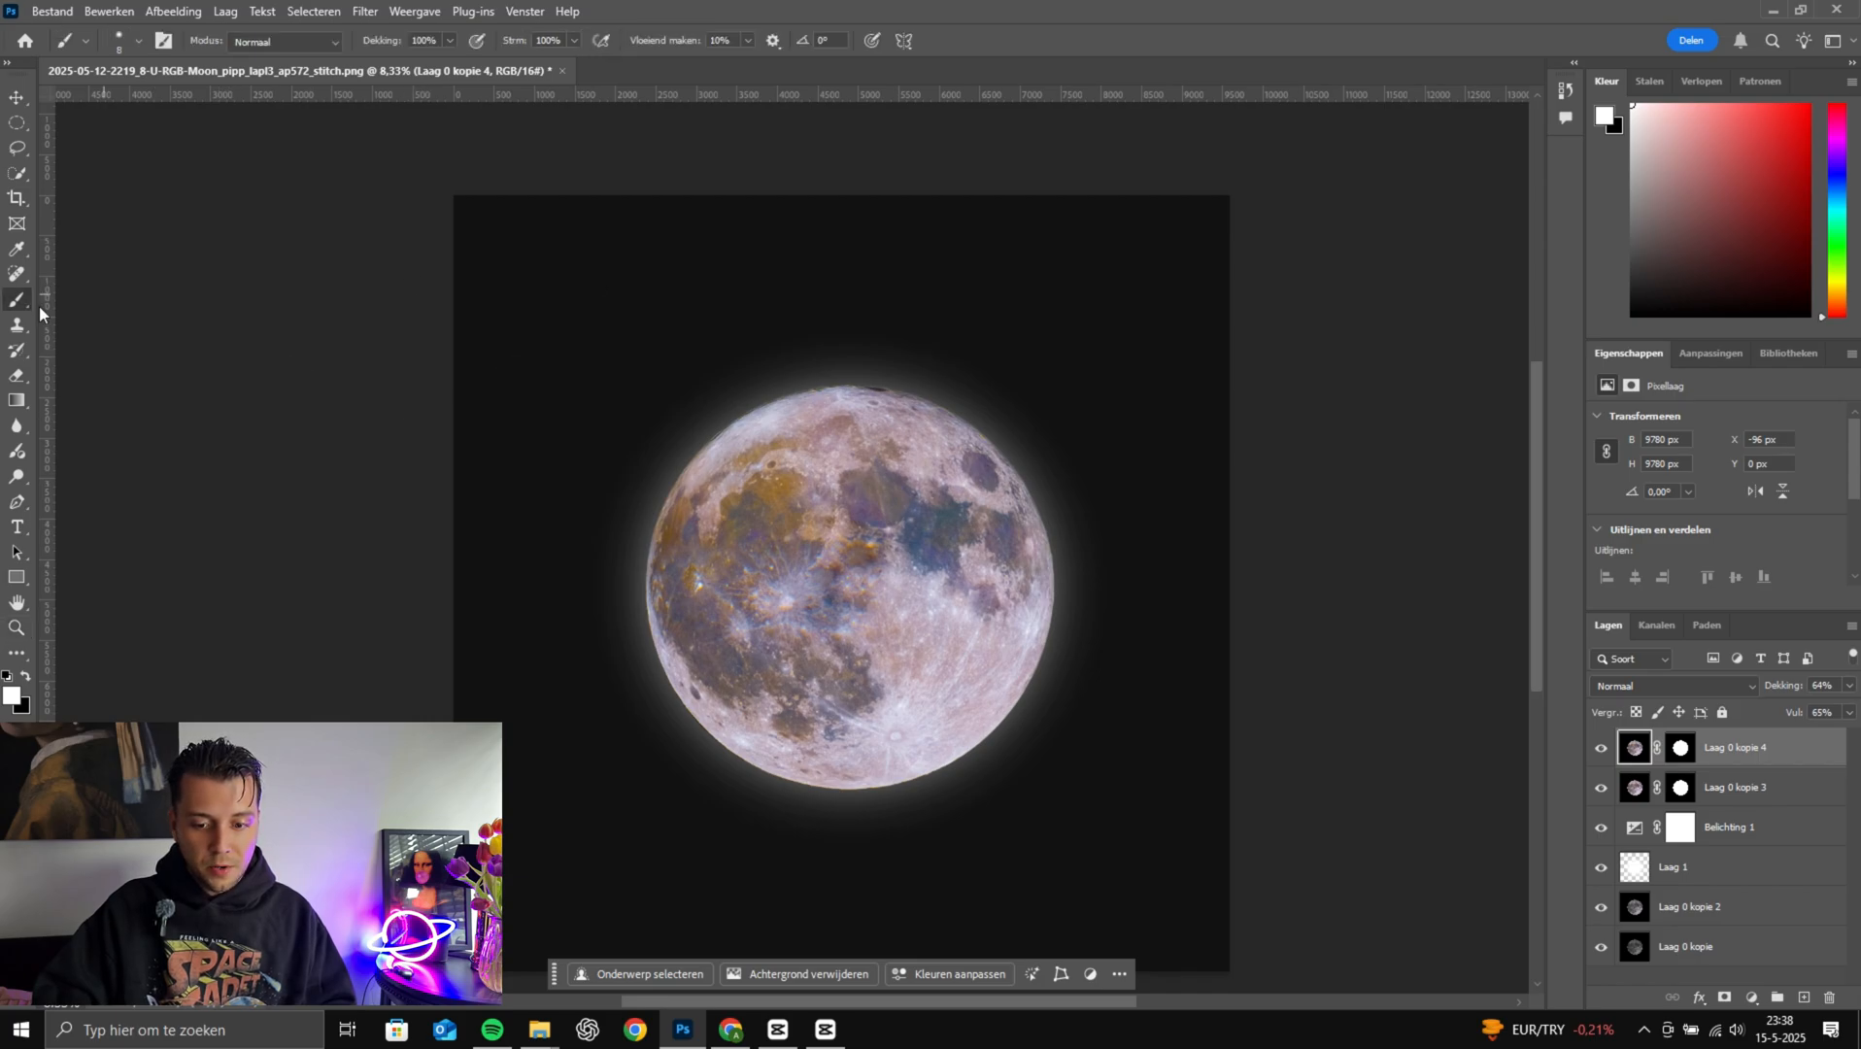
pyautogui.press('z')
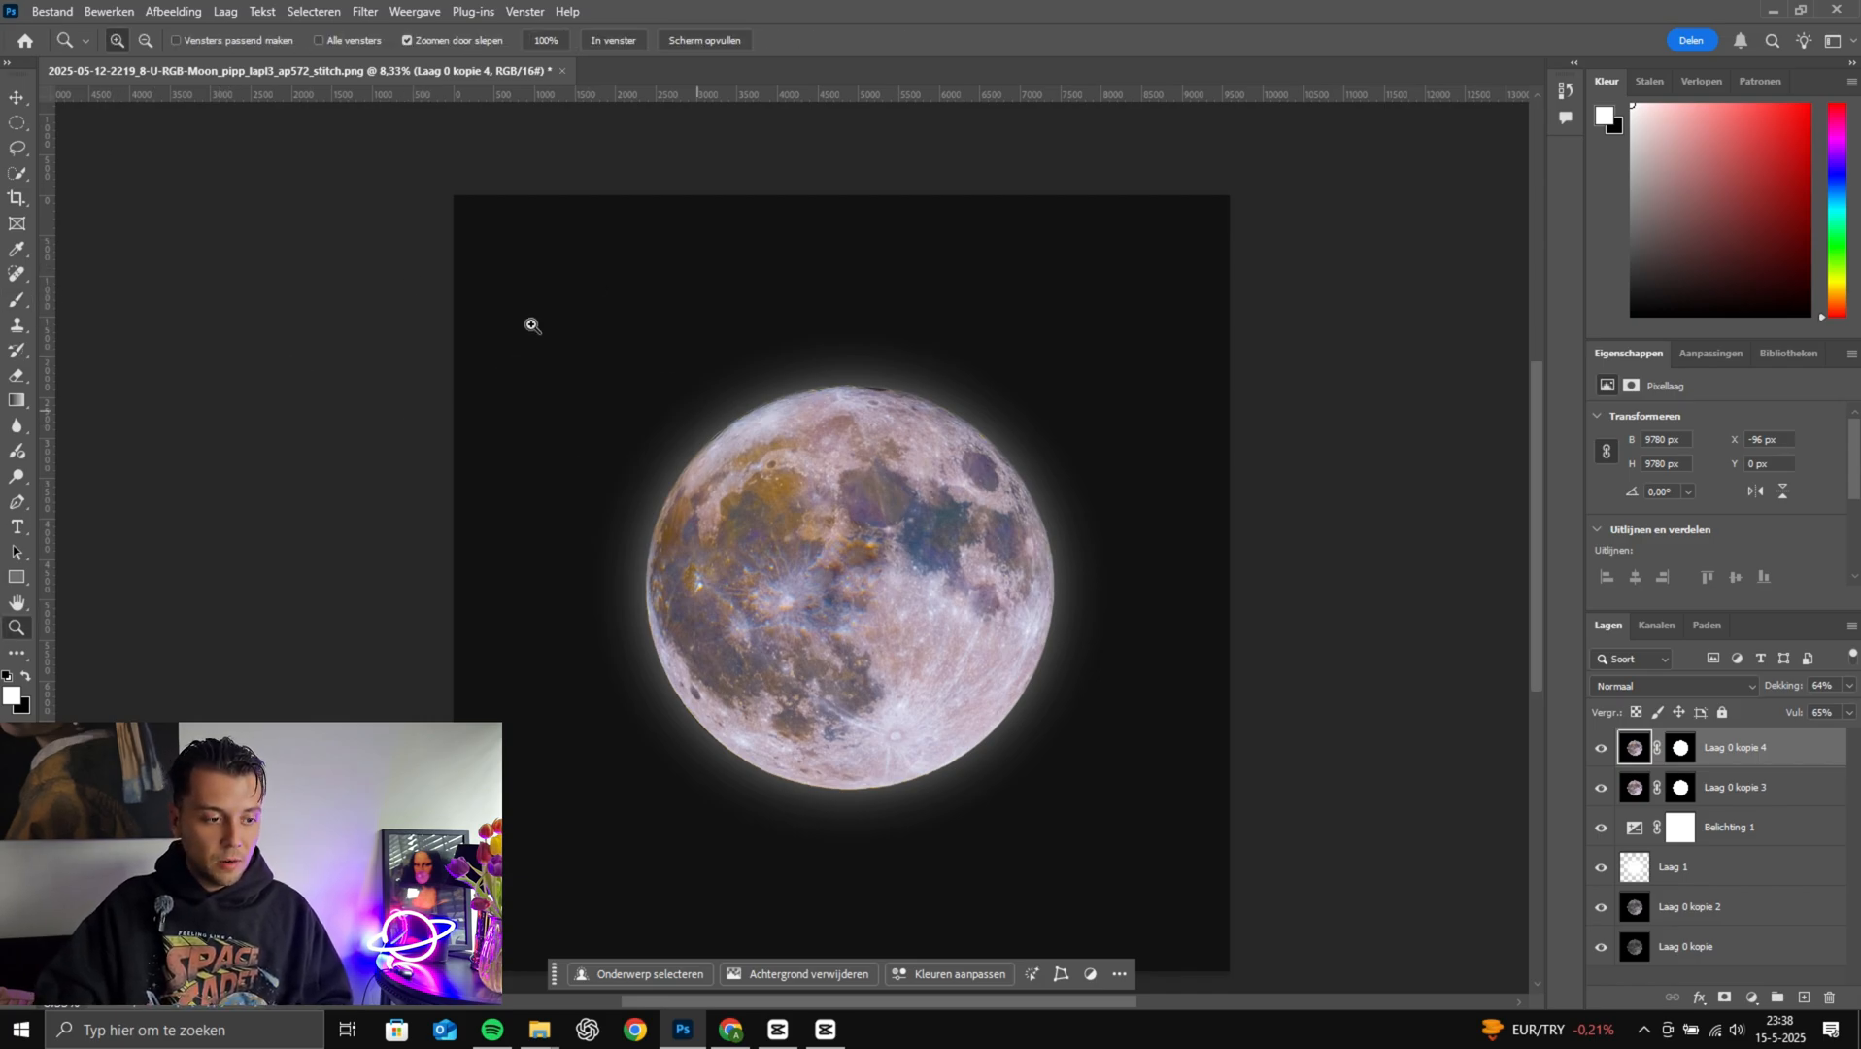
pyautogui.press('b')
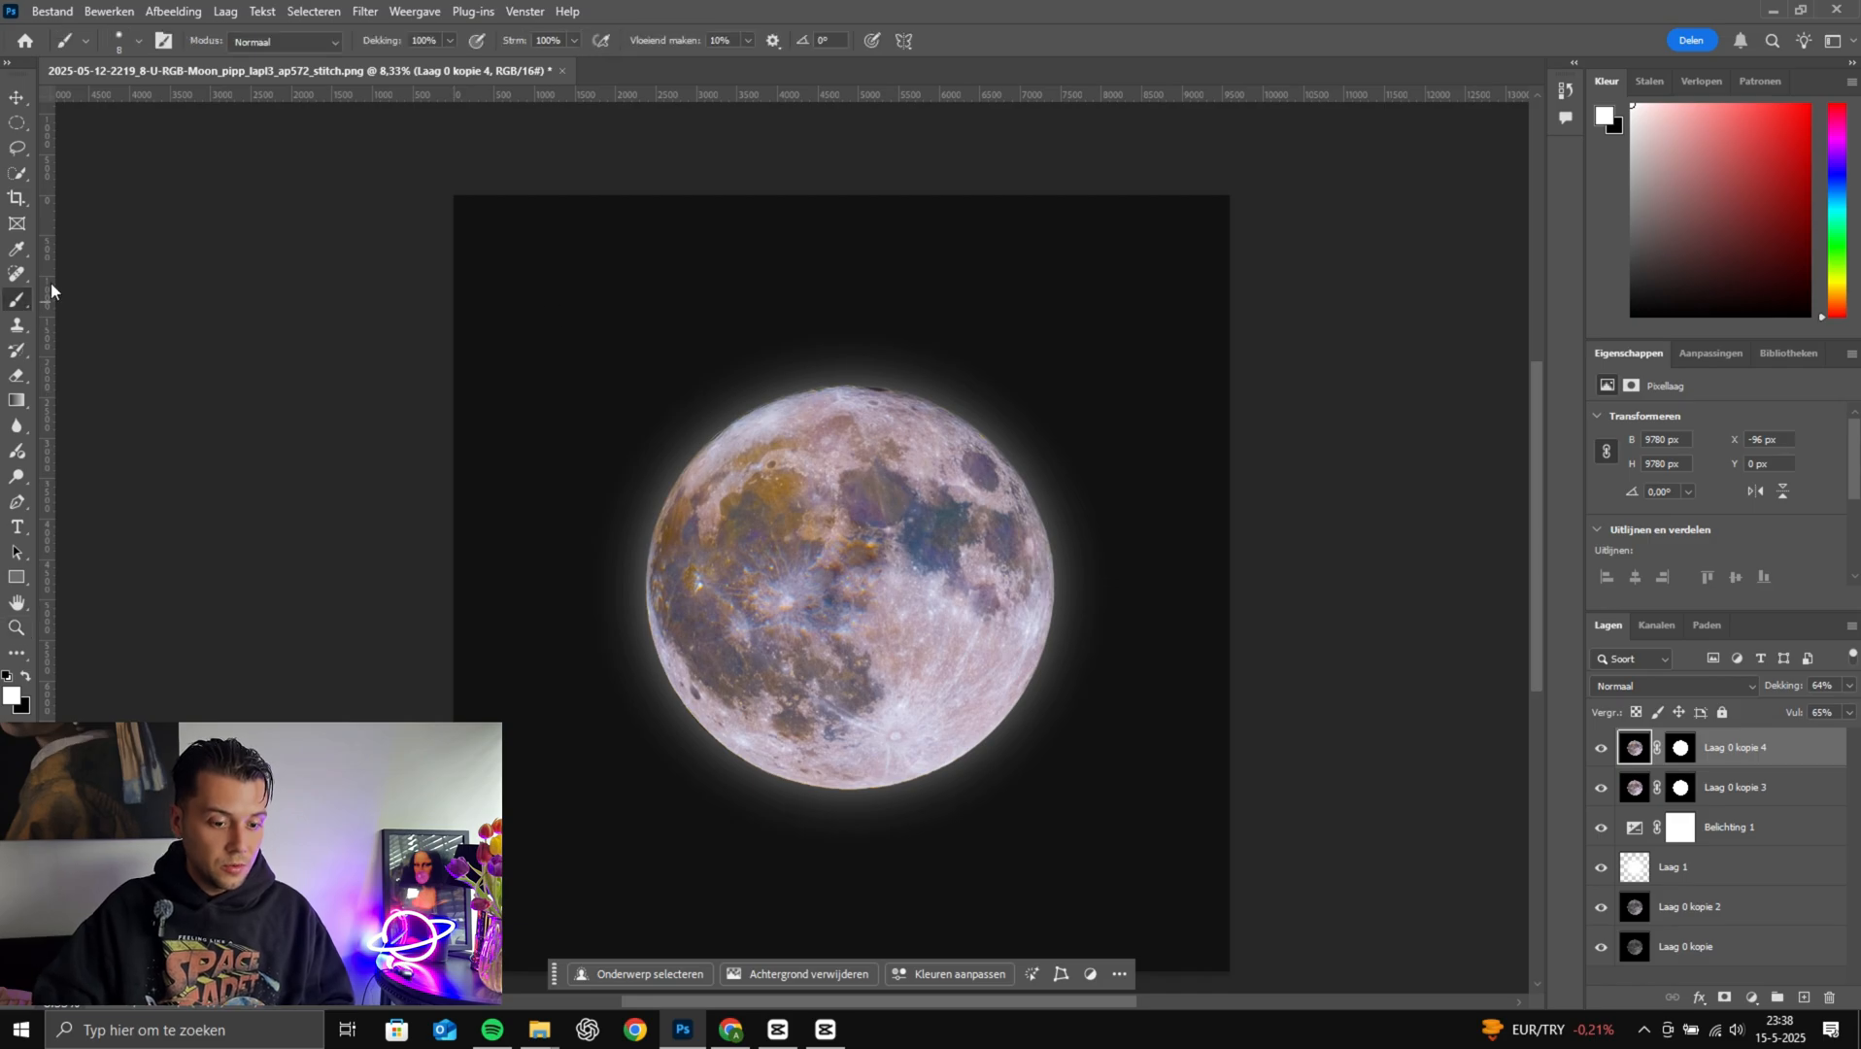
pyautogui.press('z')
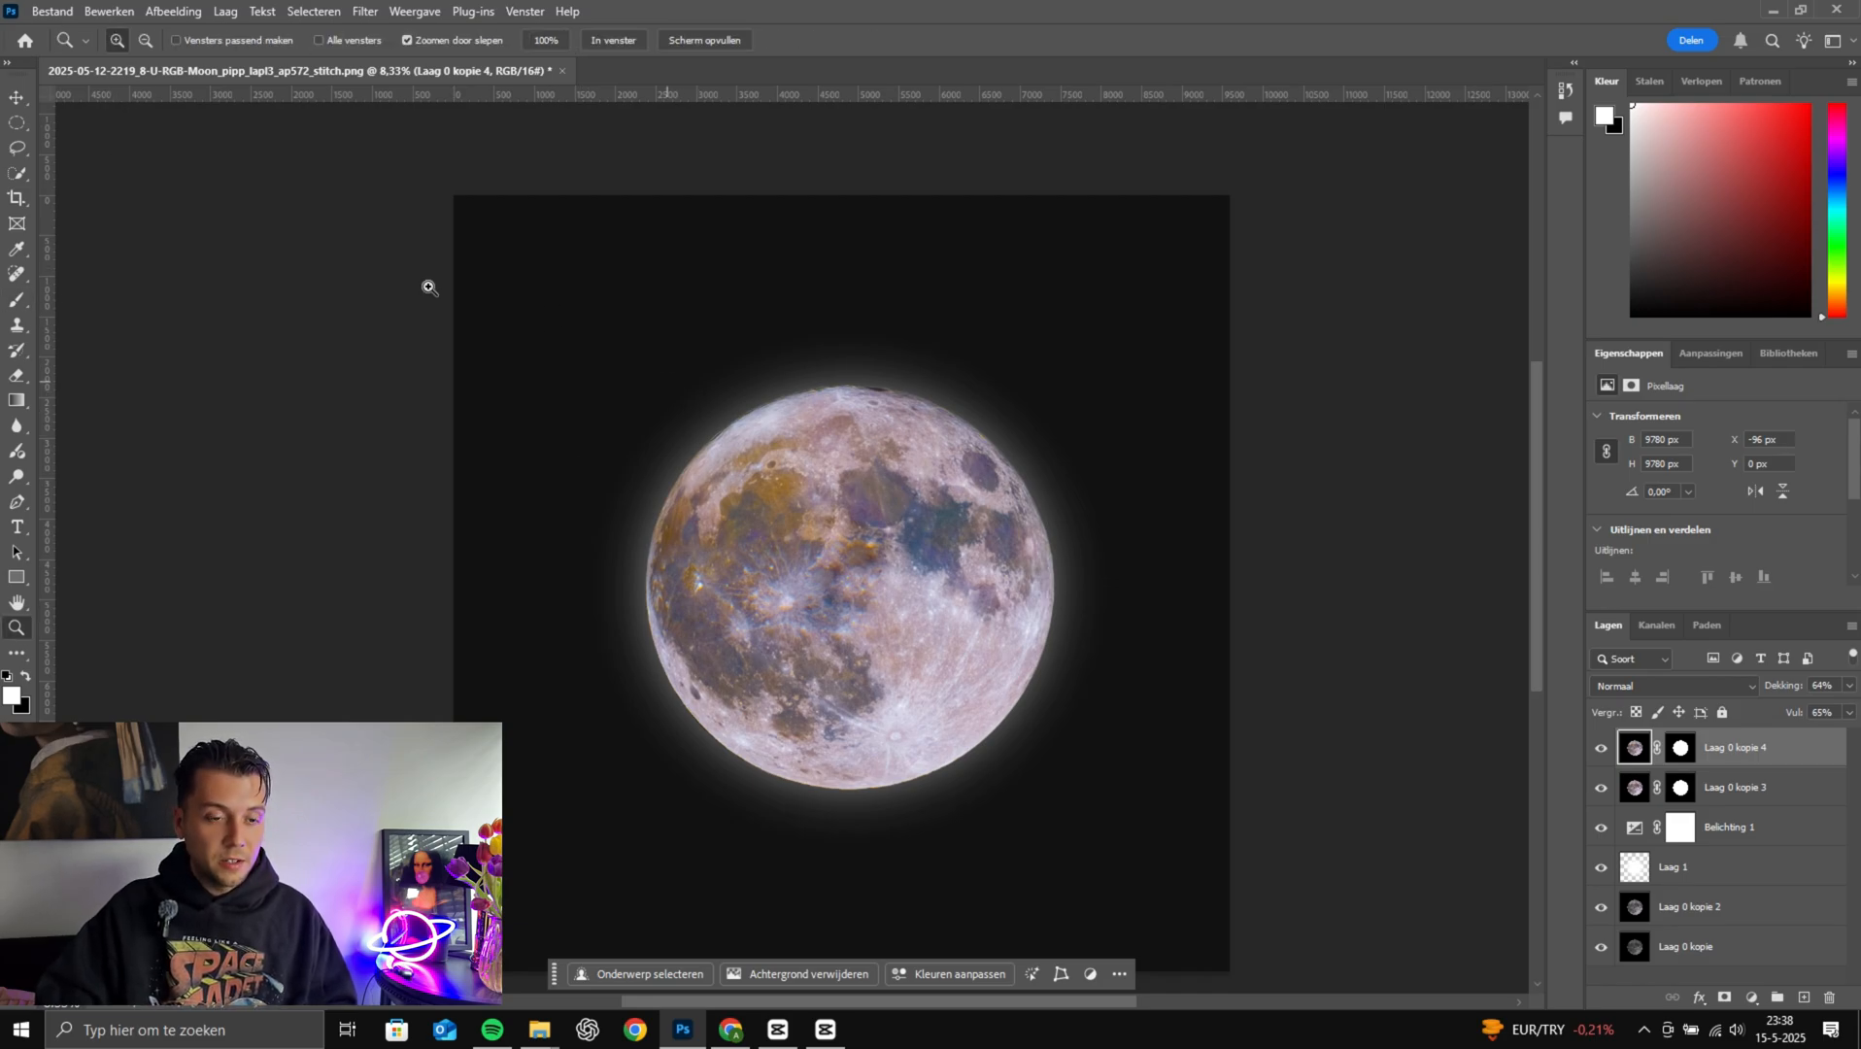
# Ready the Brush tool with white (ffffff) as the foreground colour
pyautogui.press('b')
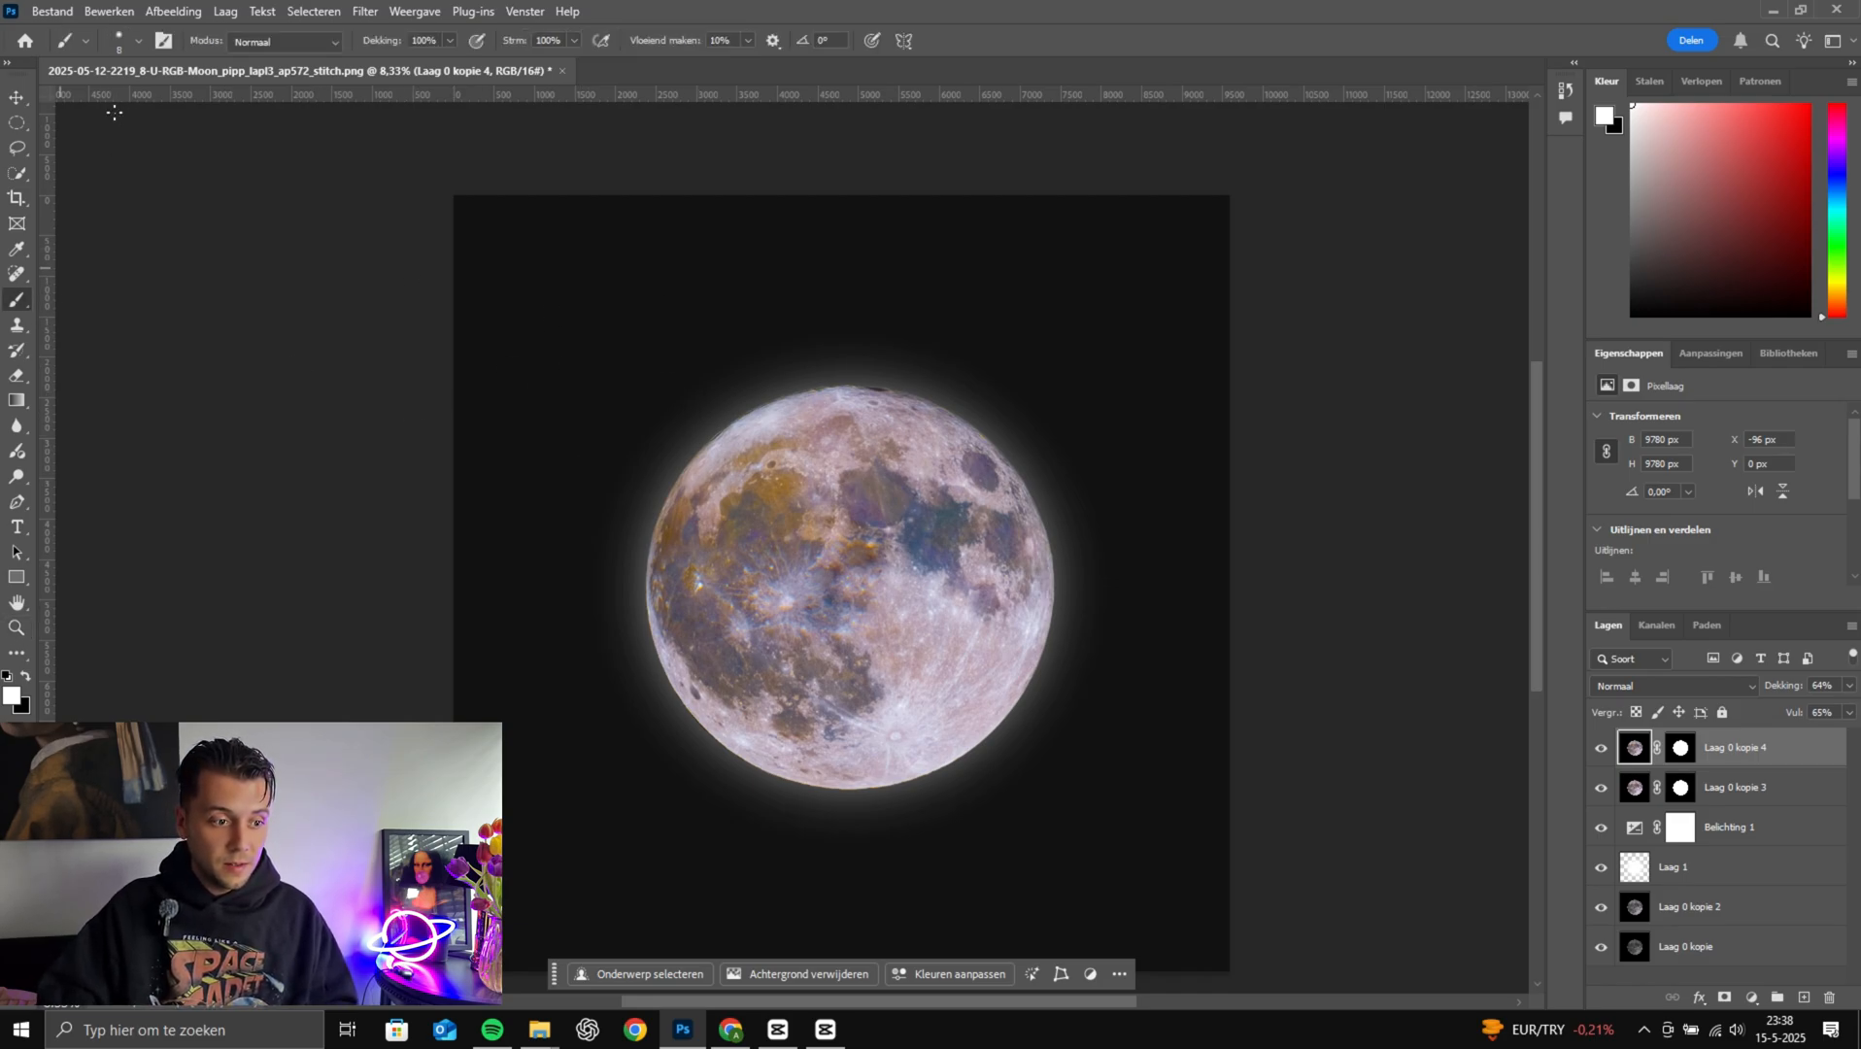
pyautogui.click(135, 40)
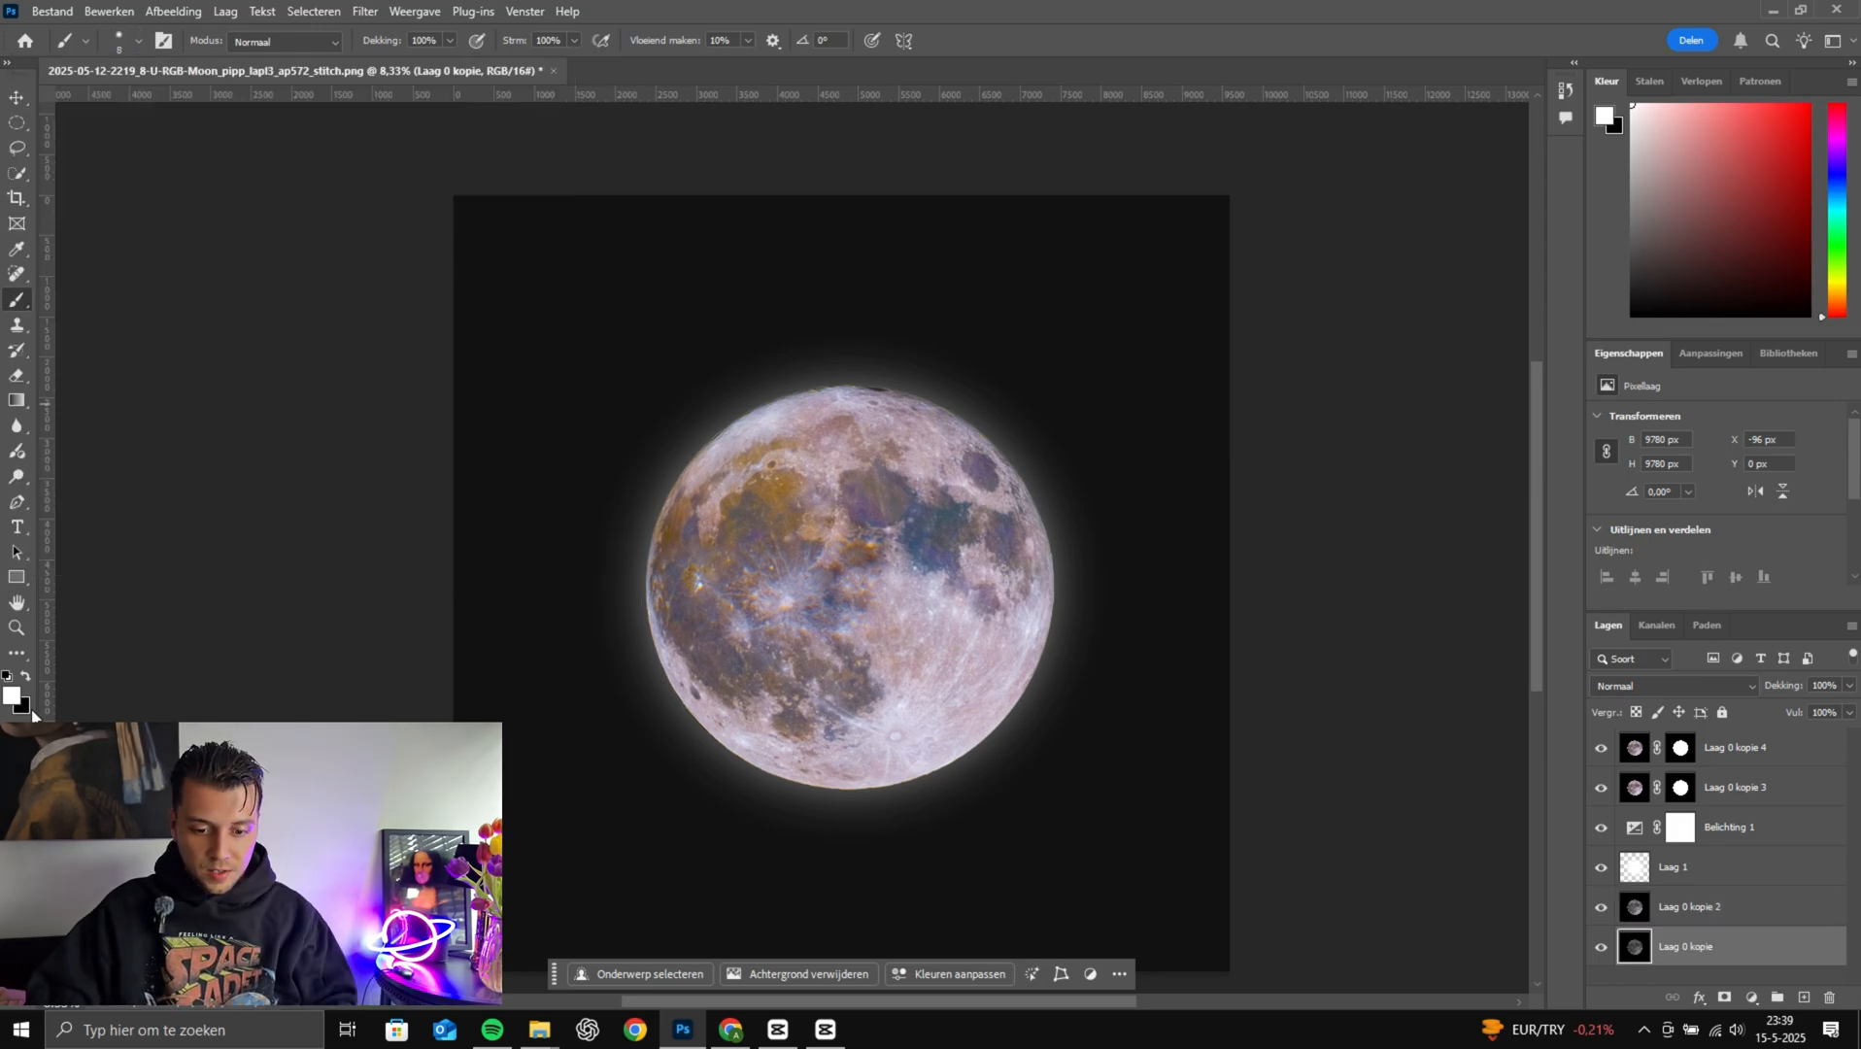
pyautogui.click(12, 696)
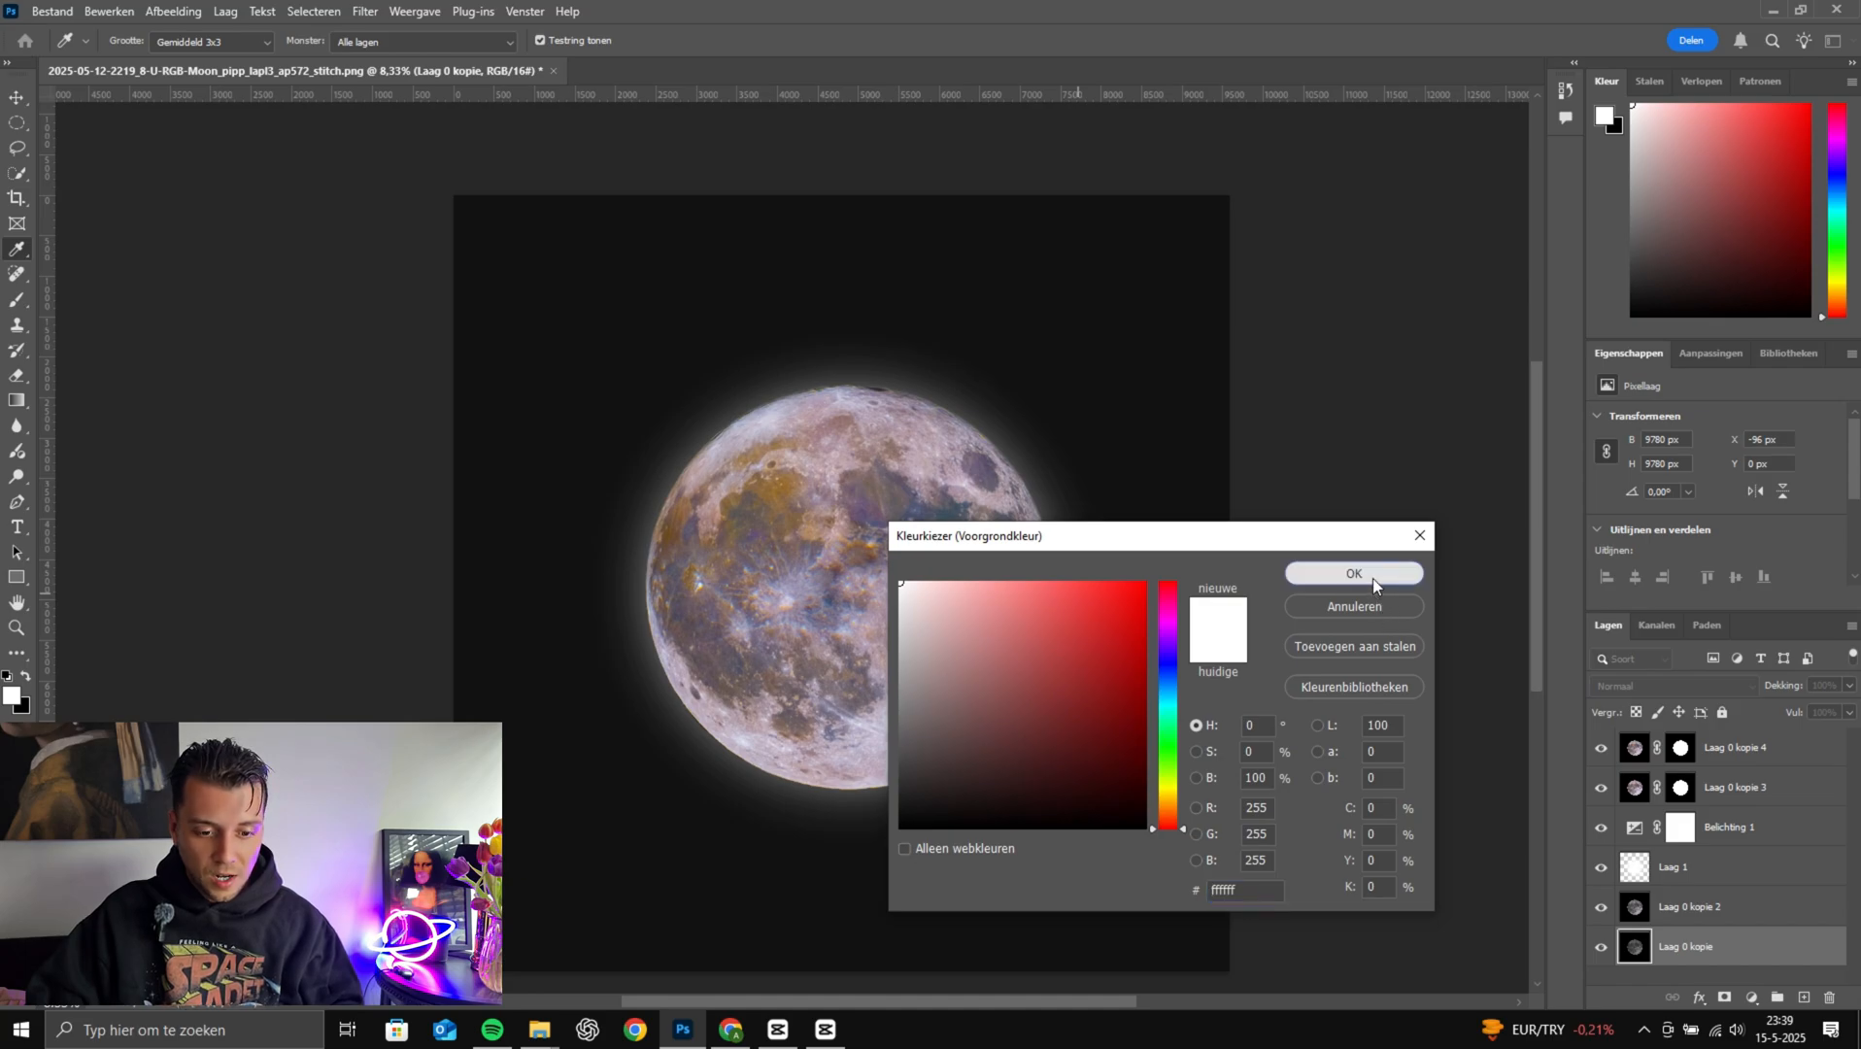
pyautogui.click(1373, 575)
# Dot small white stars across the black sky on Laag 0 kopie 2, varying the brush size between dots
pyautogui.hotkey('alt', ']')
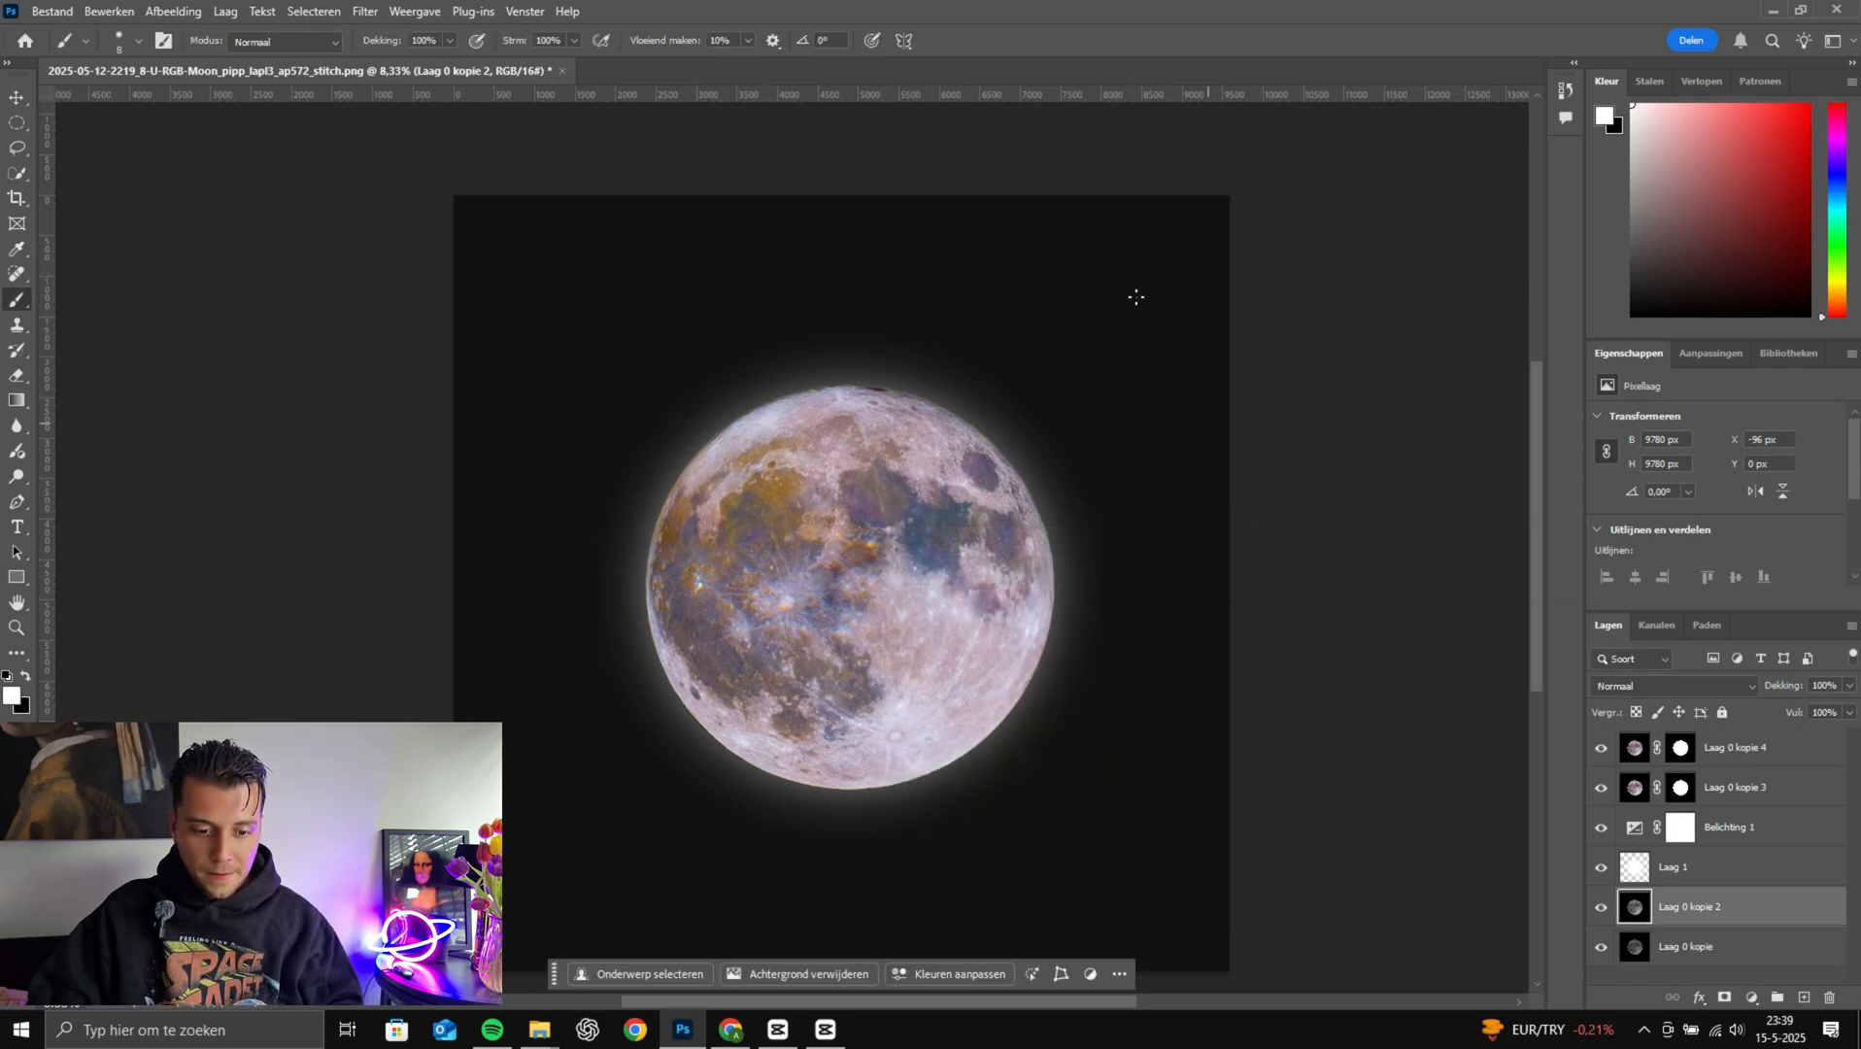
pyautogui.press(']')
pyautogui.press(']')
pyautogui.press(']')
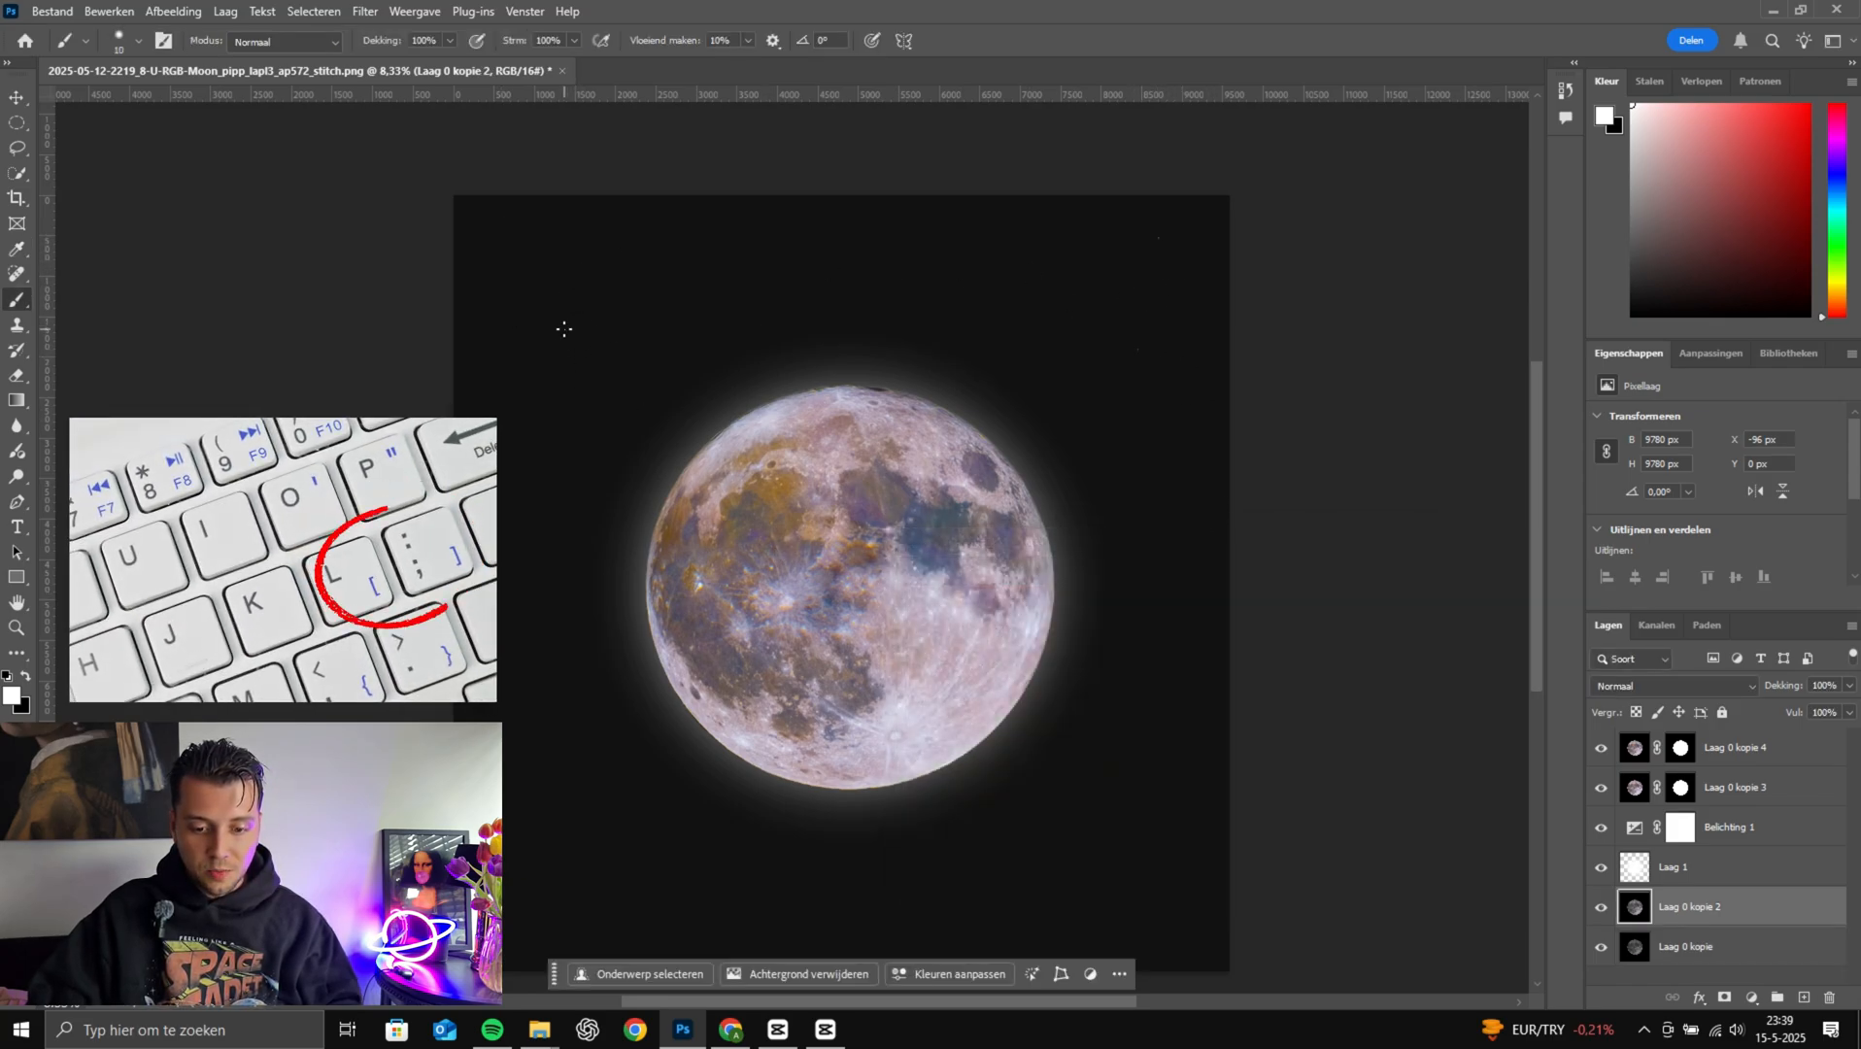
pyautogui.press('[')
pyautogui.press('[')
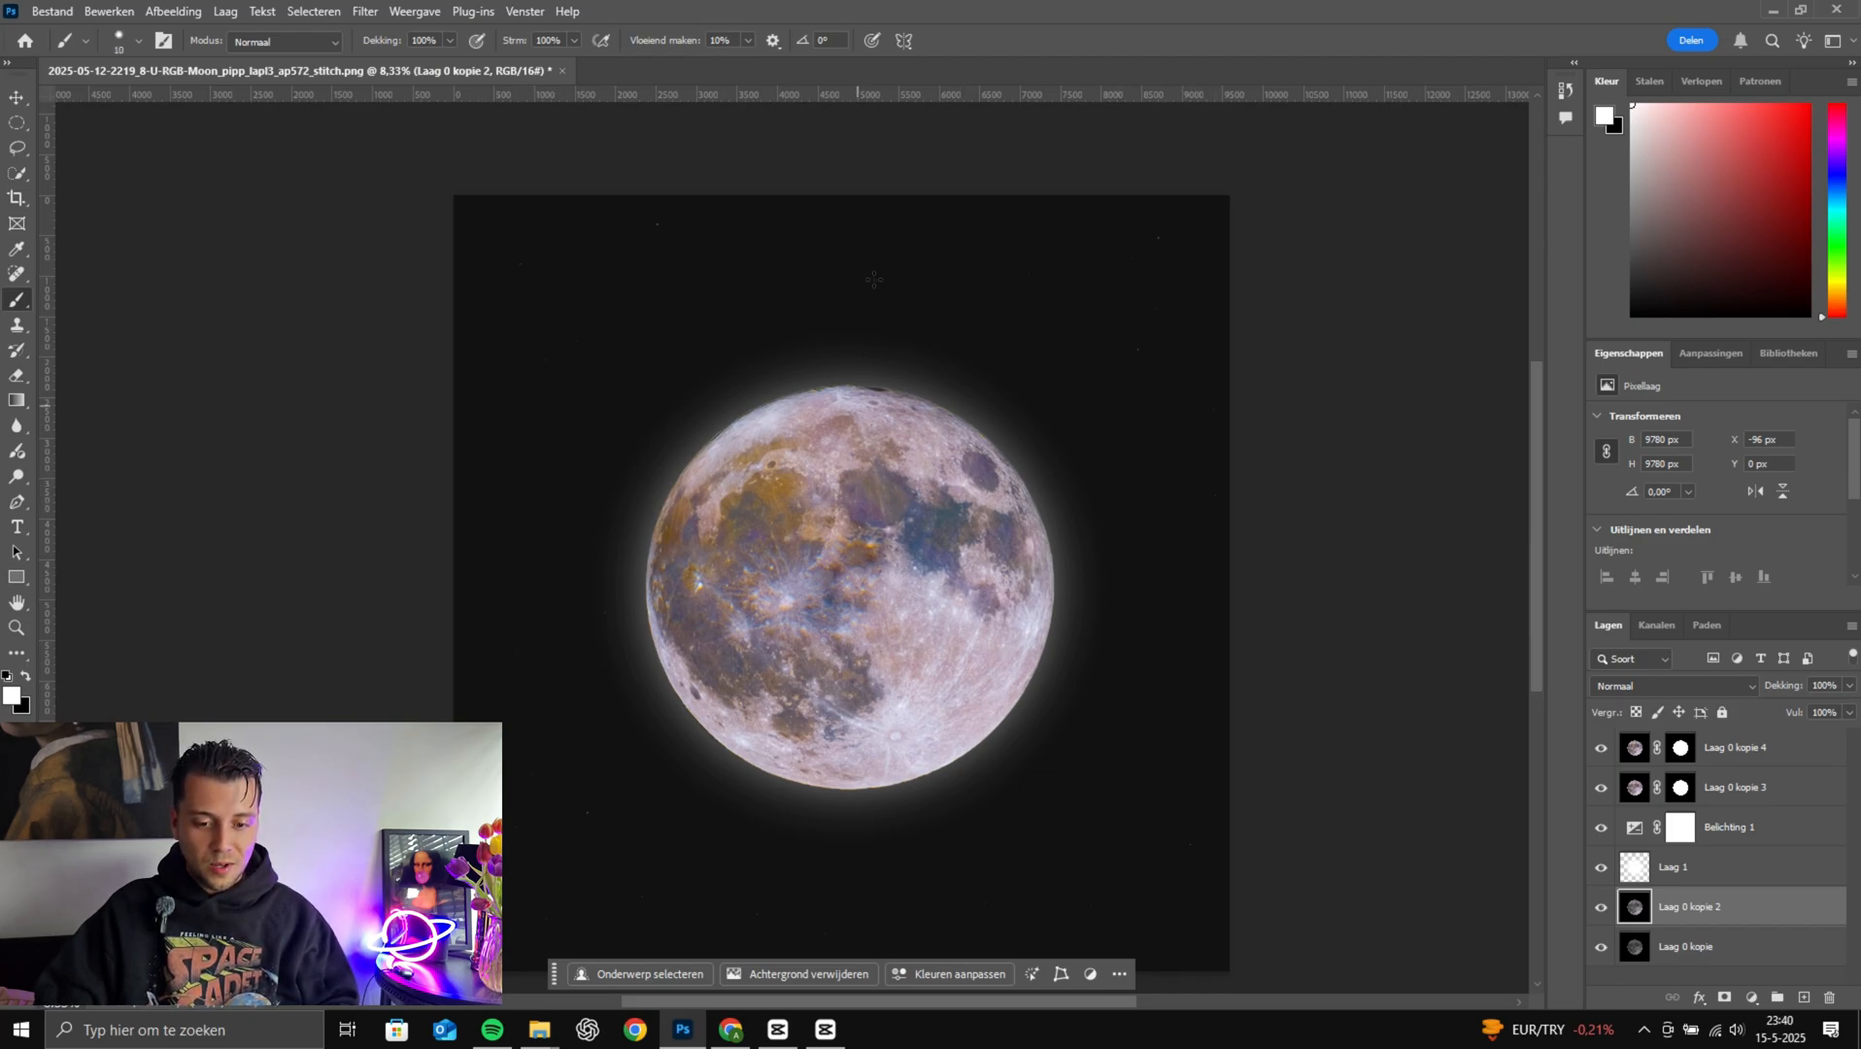
pyautogui.scroll(-1, 616, 640)
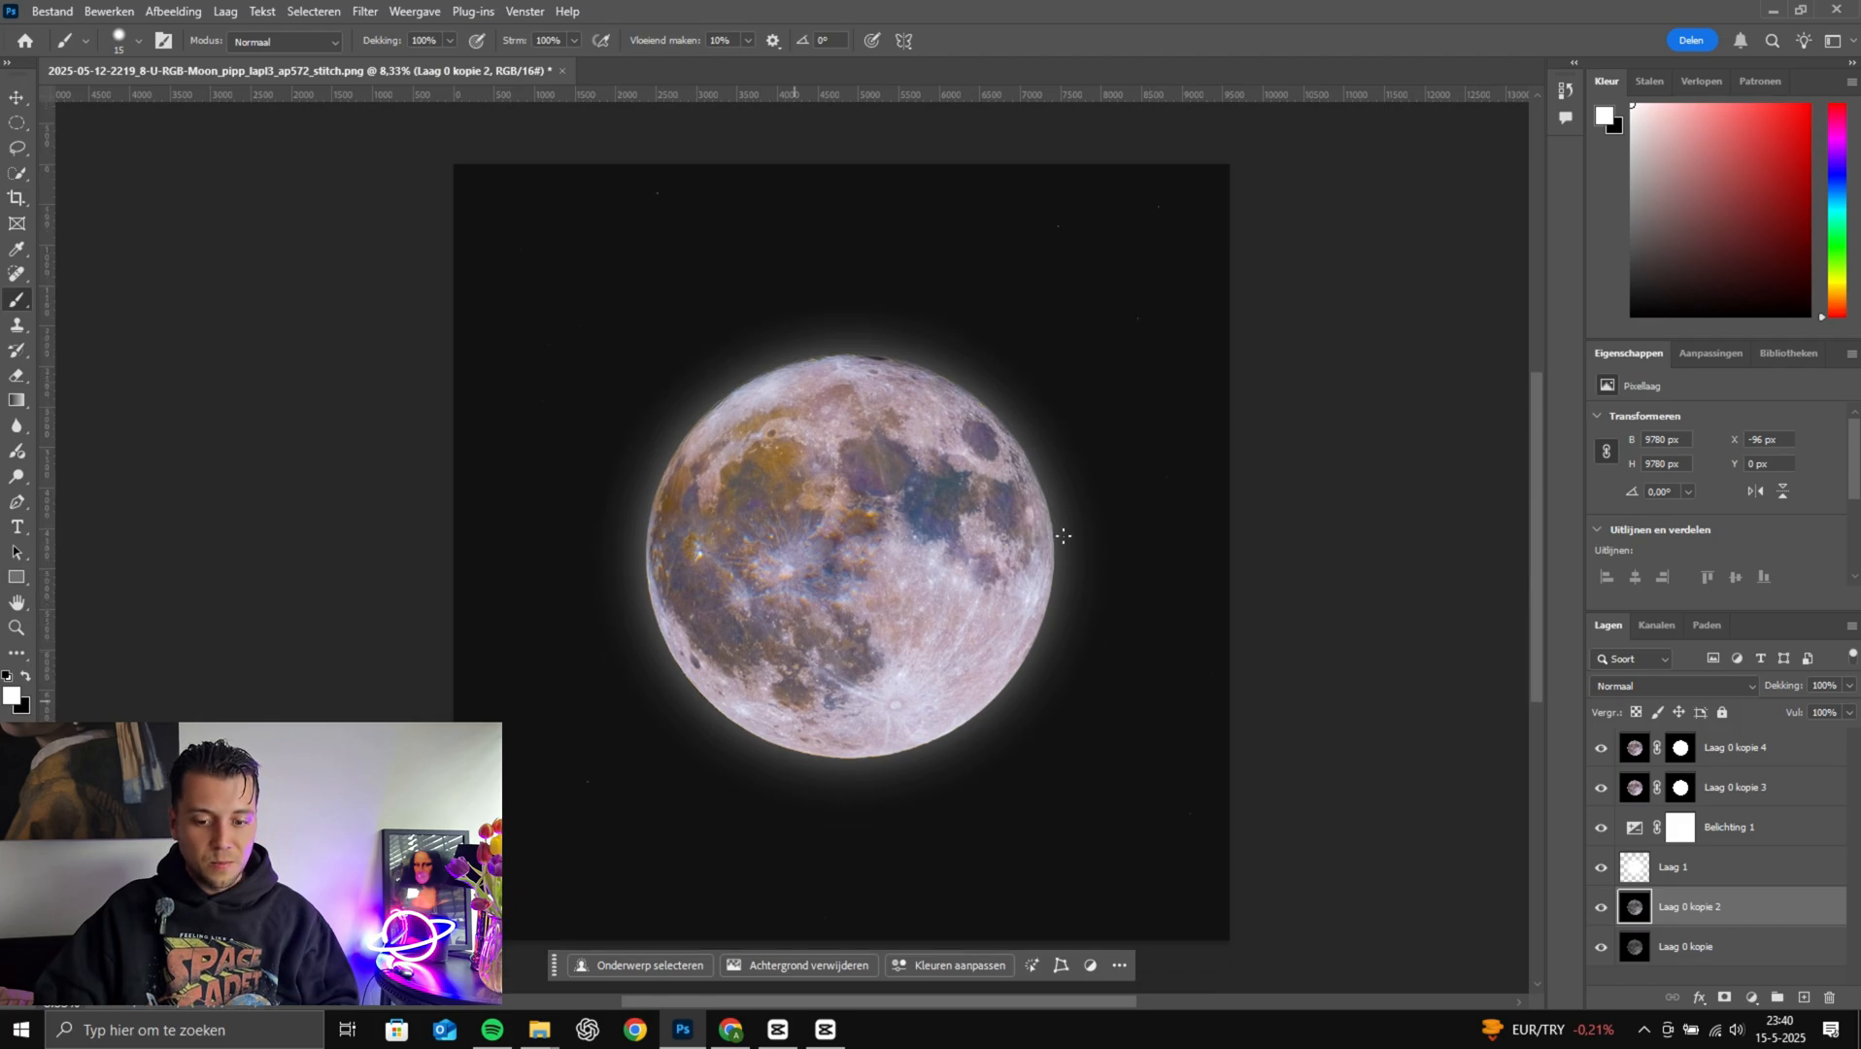
pyautogui.press('[')
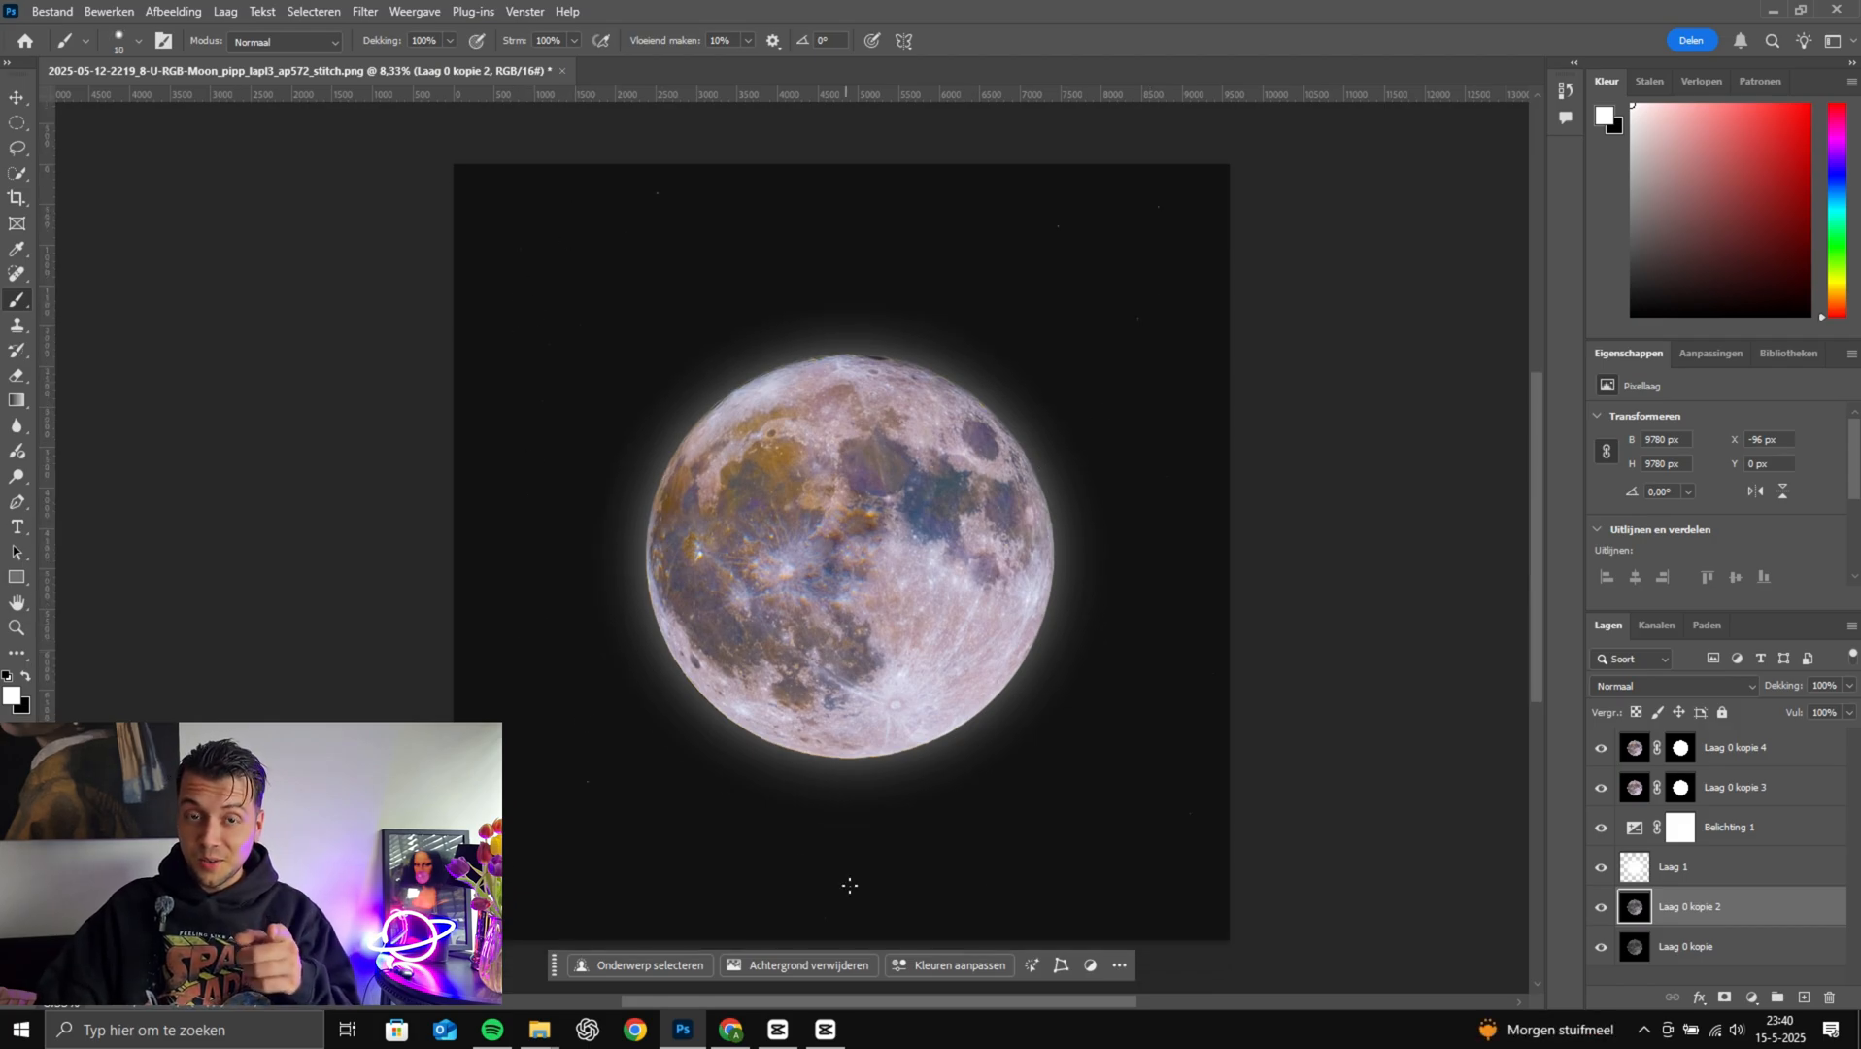